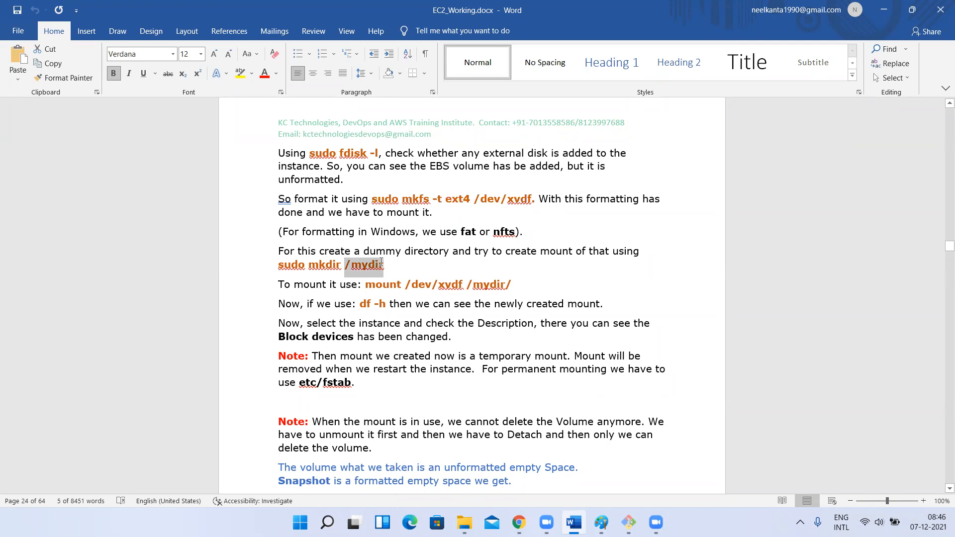
drag(381, 262, 383, 264)
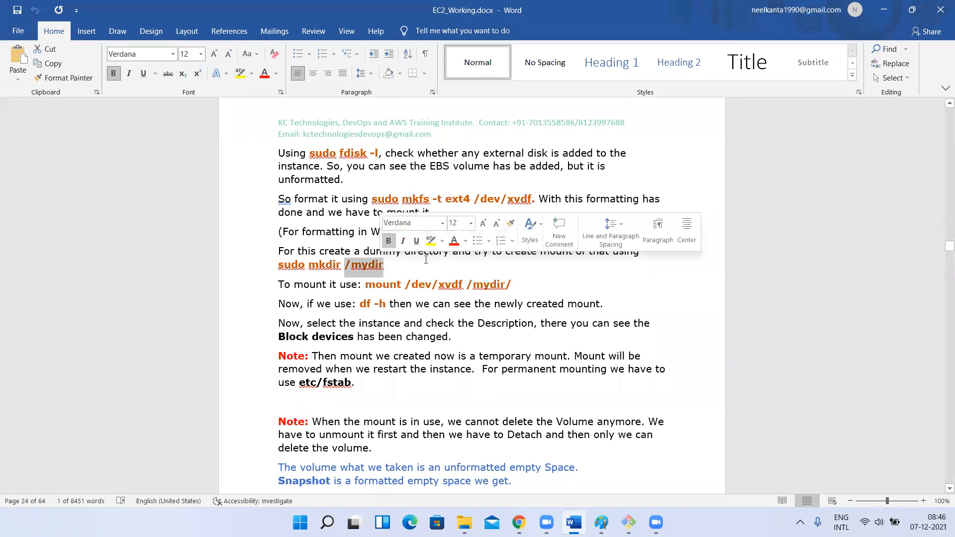
click(405, 286)
click(366, 285)
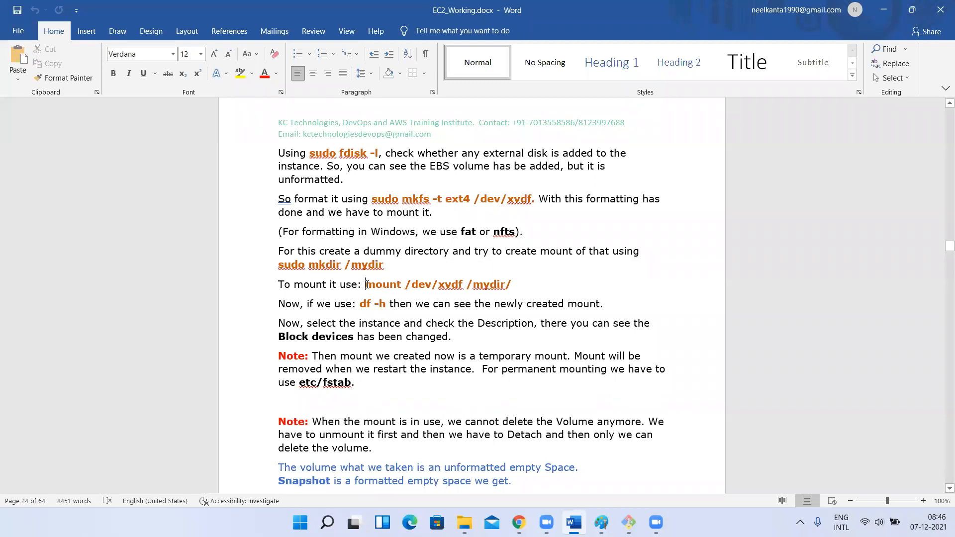
text(sudo)
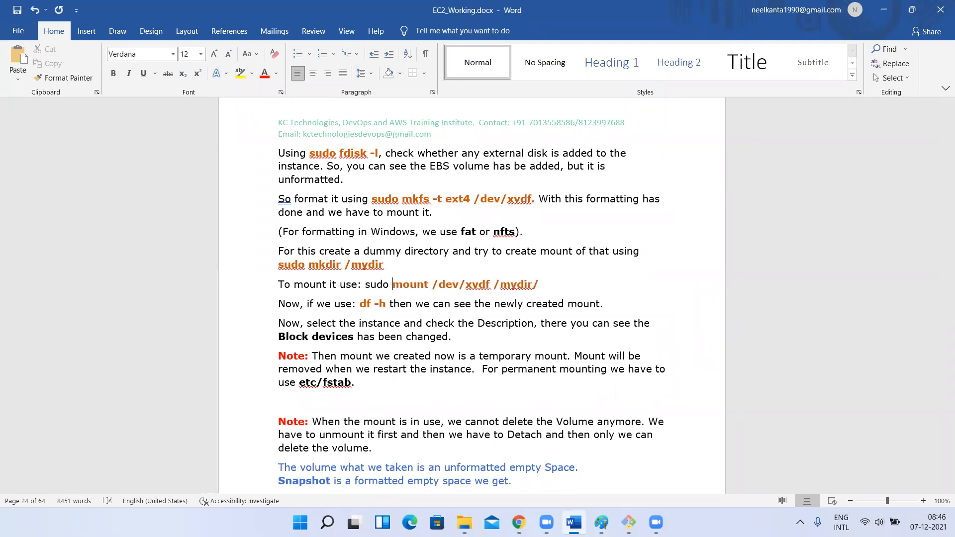
key(BackSpace)
key(BackSpace)
key(BackSpace)
key(BackSpace)
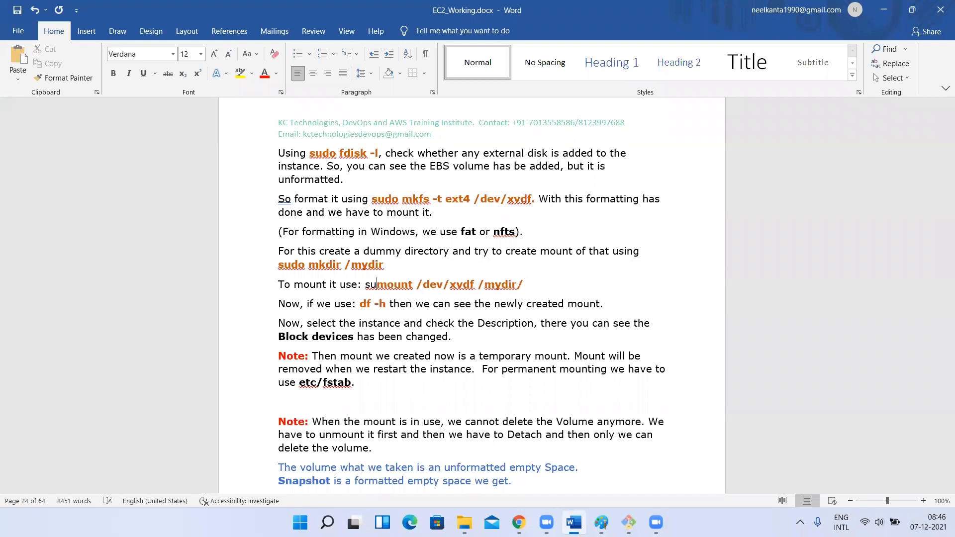
key(BackSpace)
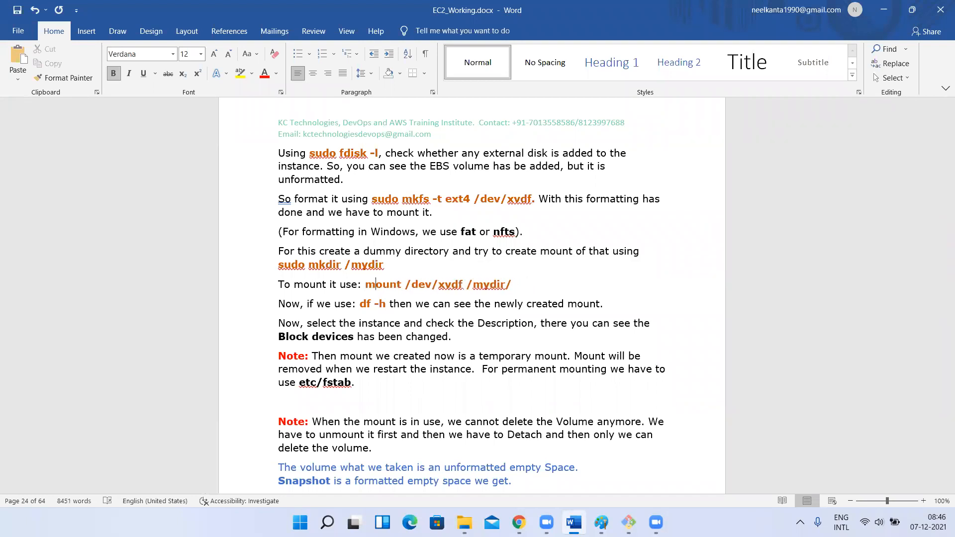
- Add "sudo" in front of the "mount /dev/xvdf /mydir/" command in the notes, keeping the command's bold orange formatting
text(sud)
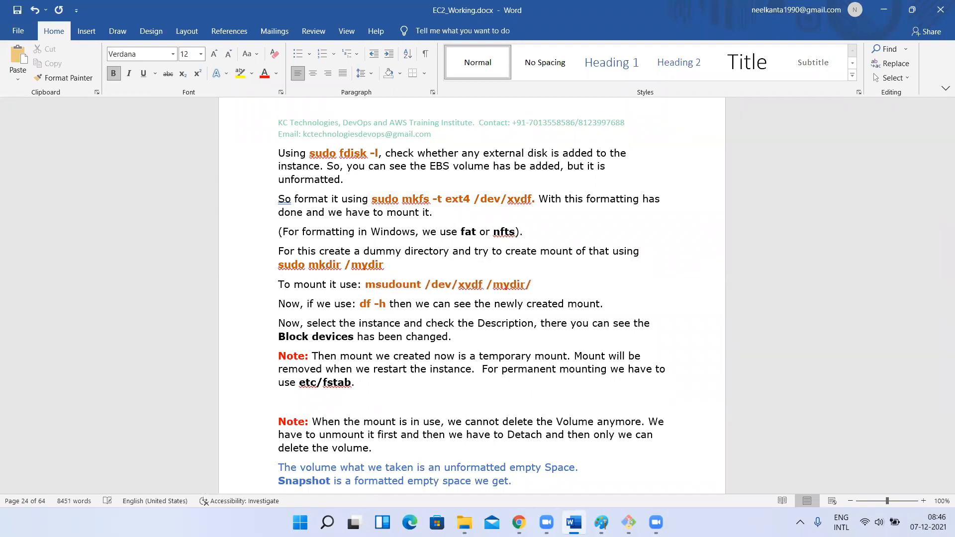
text(o m)
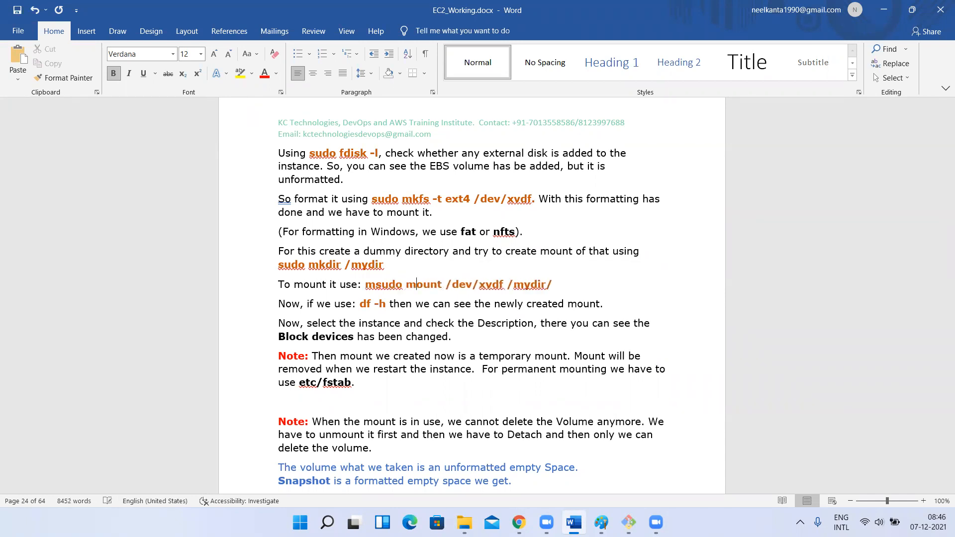
key(Left)
key(BackSpace)
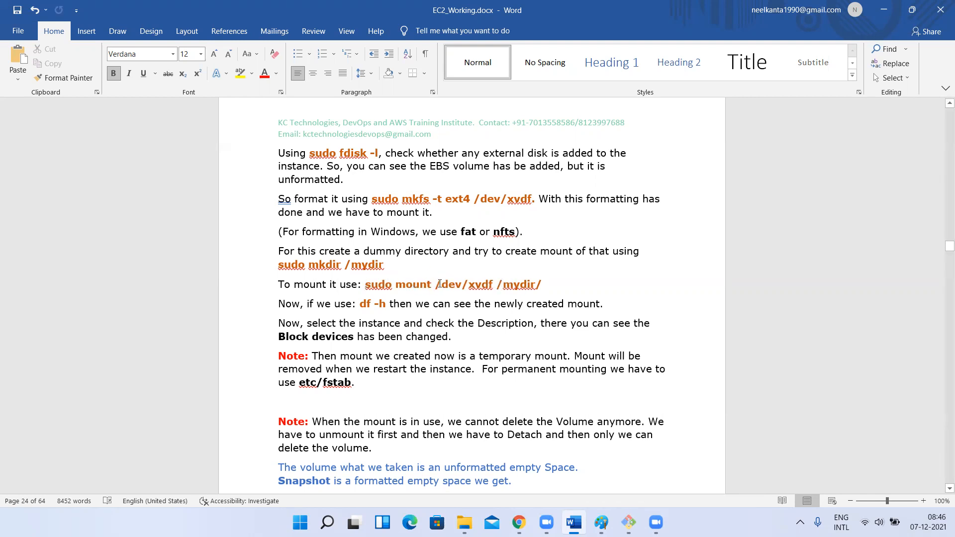
- Correct the unmount command under Detaching EBS Volume so that its device reads /dev/xvdf
drag(435, 284, 496, 284)
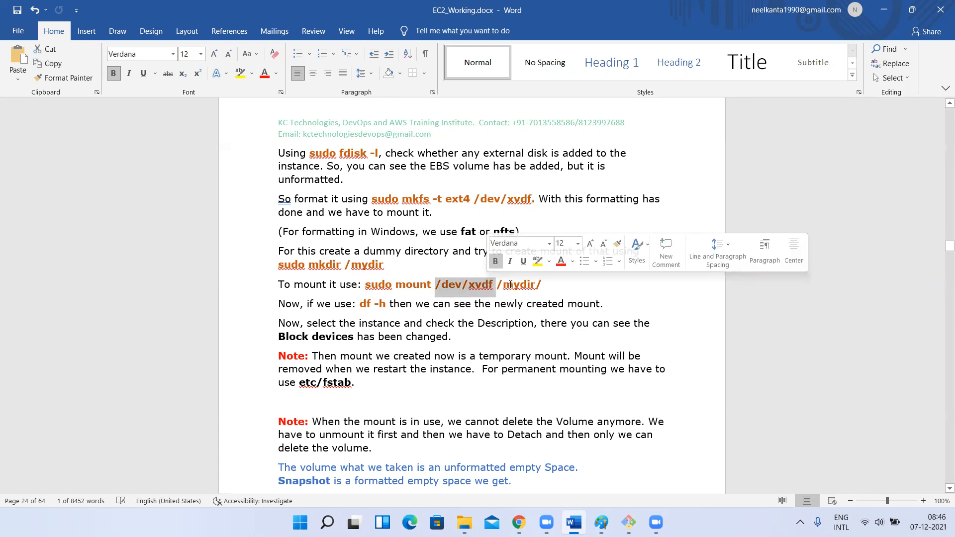
double_click(510, 284)
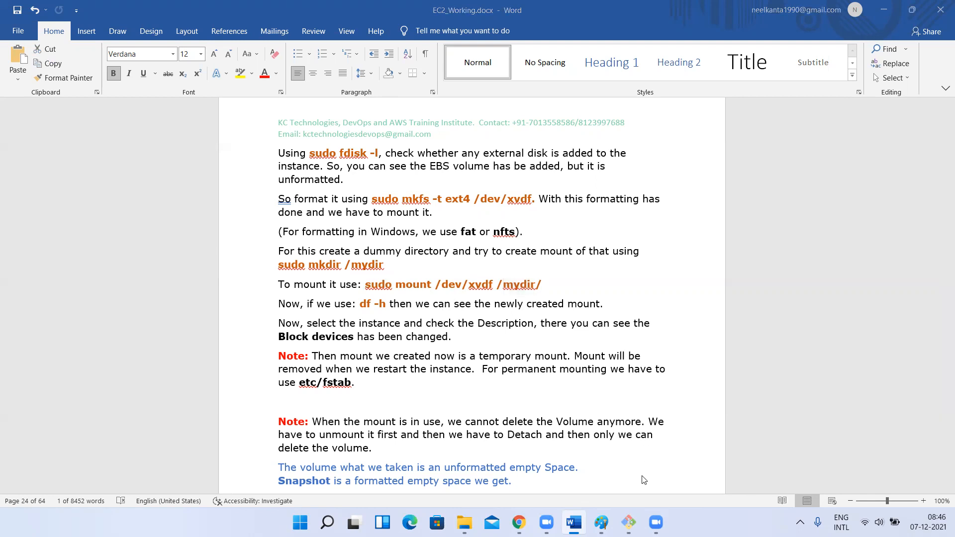
scroll(489, 287, down, 10)
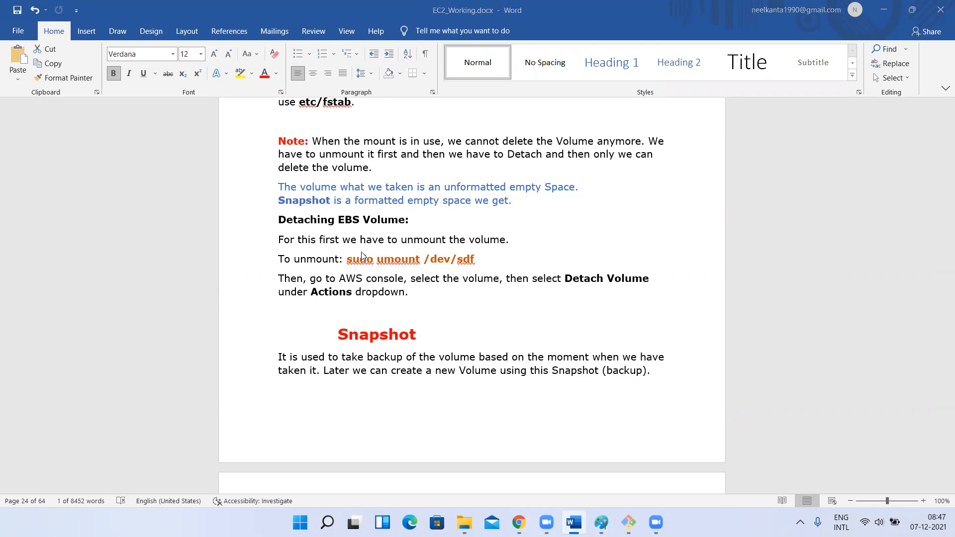
drag(472, 259, 352, 264)
scroll(556, 302, up, 2)
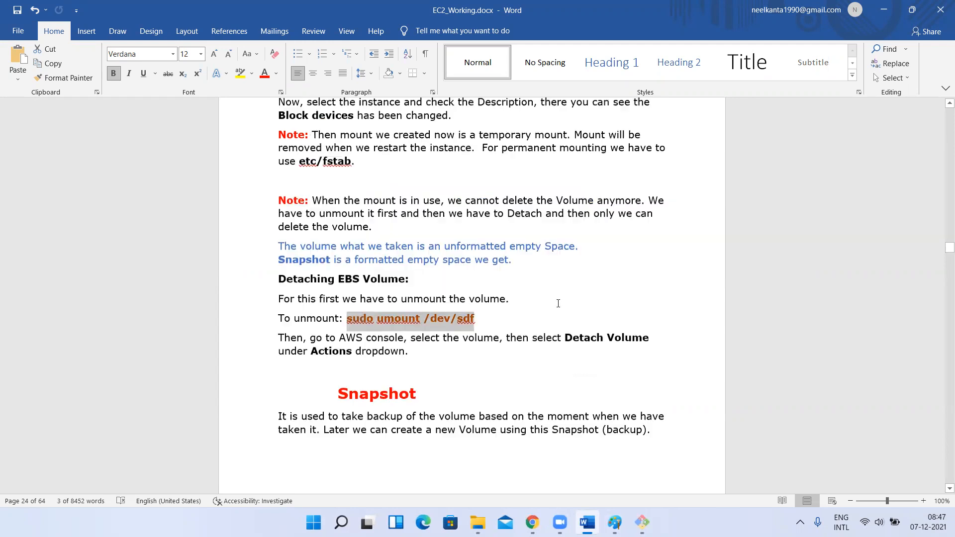
scroll(558, 304, down, 2)
click(463, 264)
key(BackSpace)
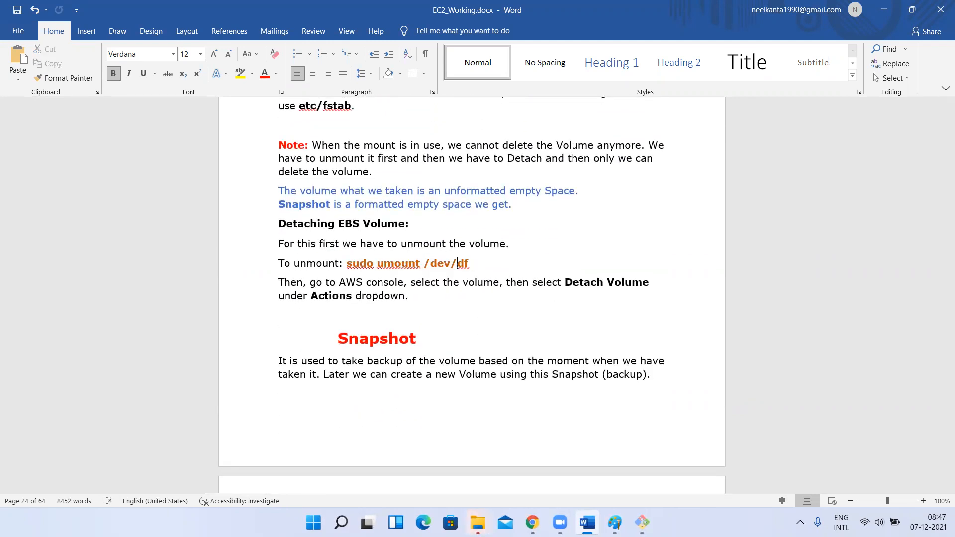
text(xv)
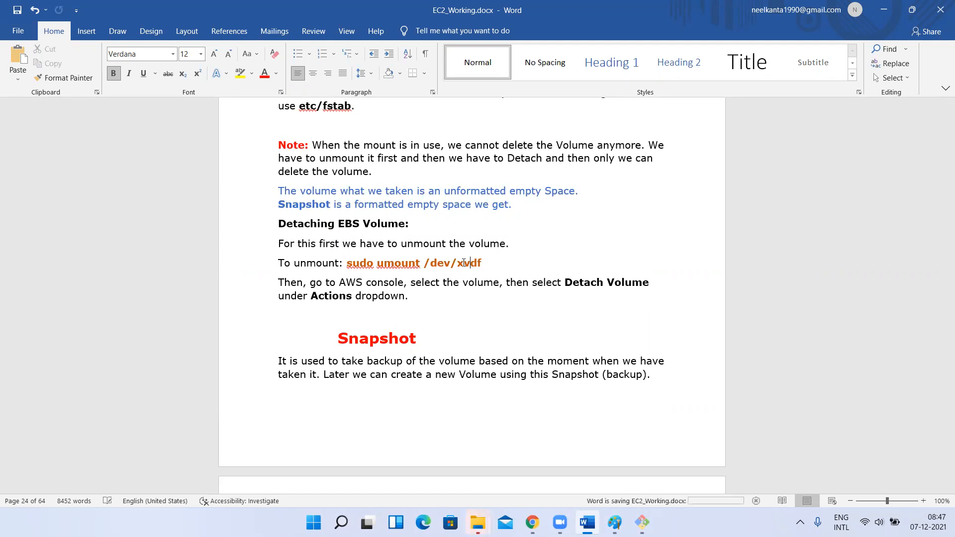
- Select the corrected umount command in the notes and switch to the Git Bash terminal connected to the instance
drag(482, 264, 363, 263)
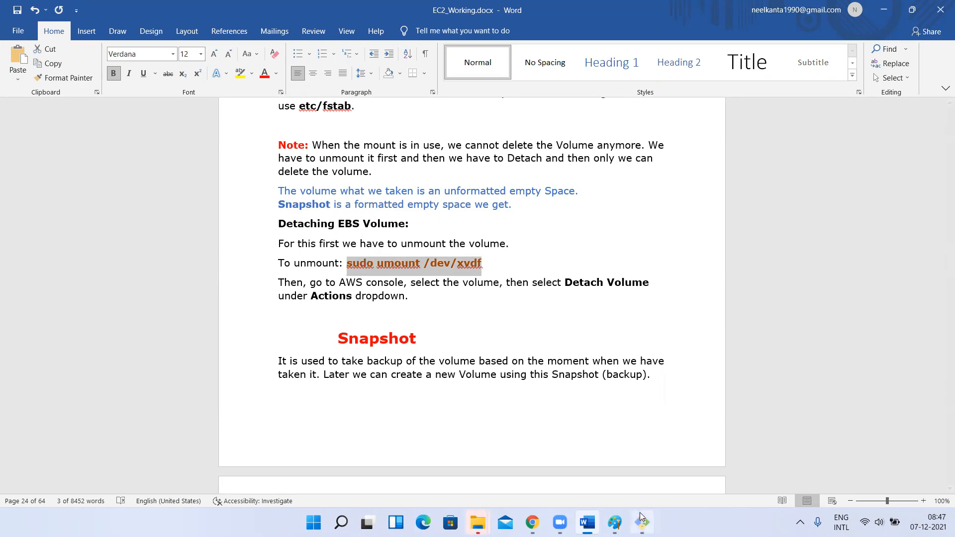
click(641, 522)
ctrl+right_click(273, 245)
click(149, 238)
drag(2, 194, 15, 194)
ctrl+right_click(262, 257)
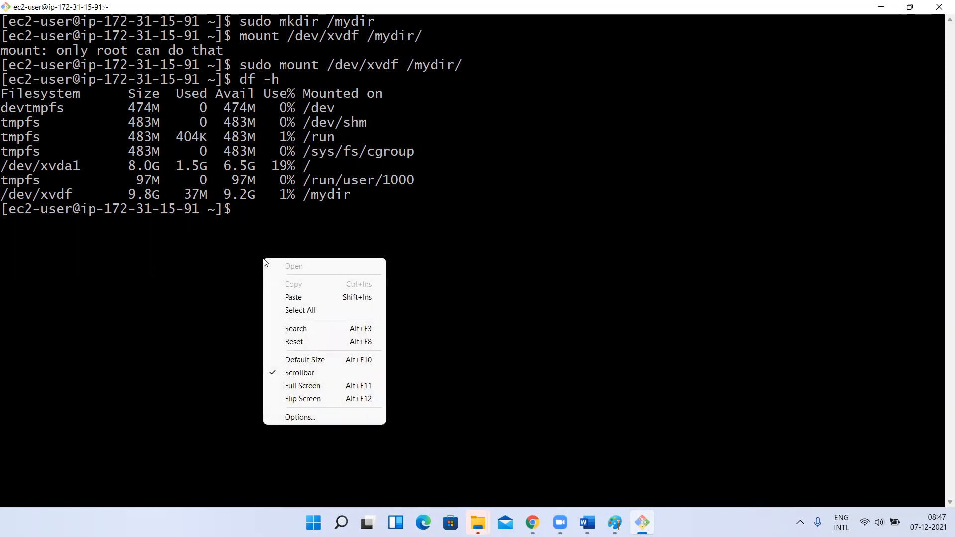
click(306, 294)
key(BackSpace)
key(BackSpace)
- Try to unmount the volume by running "sudo unmount /dev/xvfd"
text(sudo un)
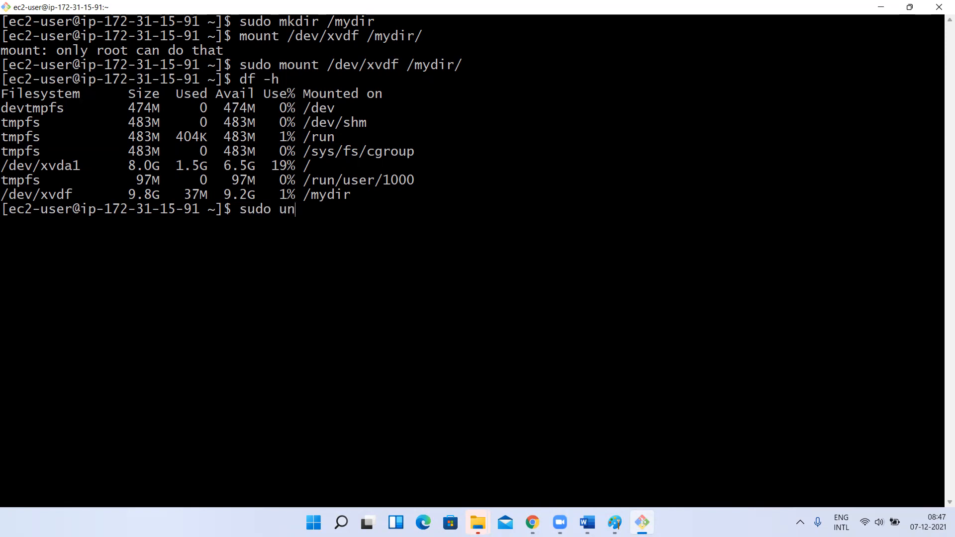
text(mount /dev/)
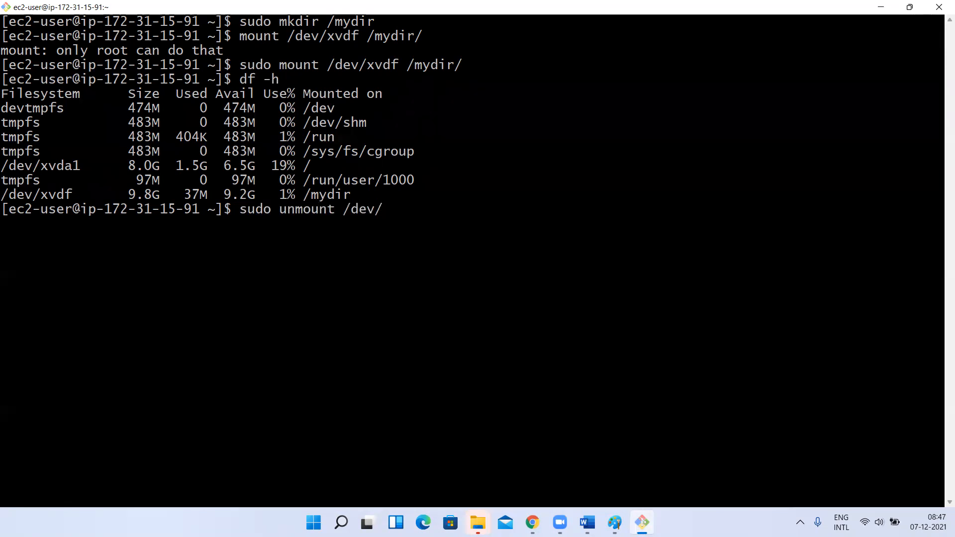
text(xvfd)
key(Return)
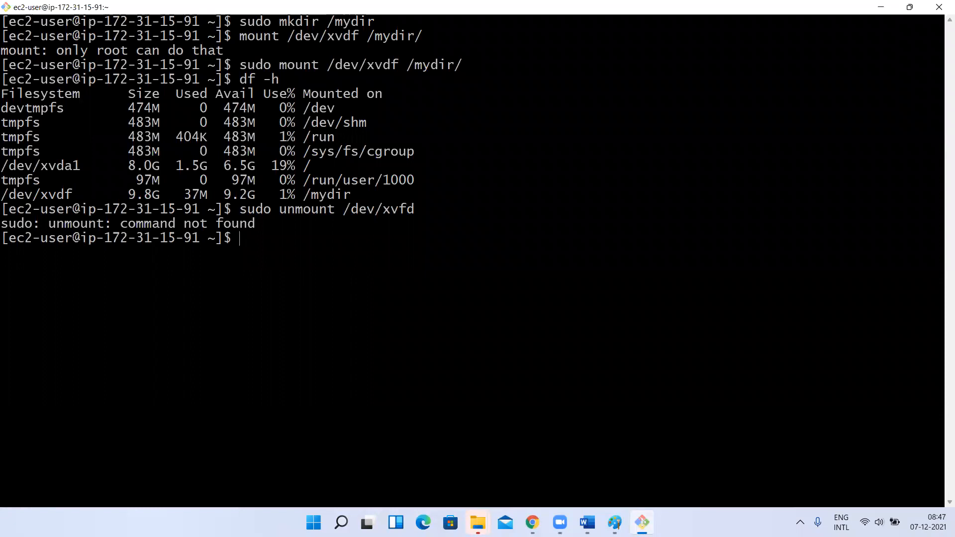
- Recall the previous command and correct its device path to /dev/xvdf
key(Up)
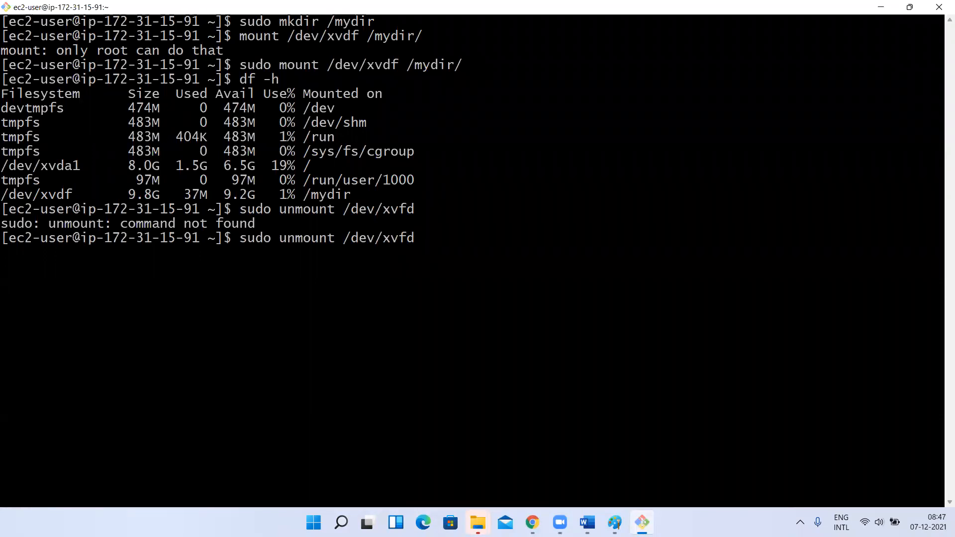
key(Left)
key(Left)
key(Left)
key(Left)
key(Left)
key(Left)
key(BackSpace)
key(BackSpace)
text(df)
- Correct the command to "sudo umount /dev/xvdf" by checking the notes, and run it to unmount the volume
key(Delete)
key(Delete)
key(Delete)
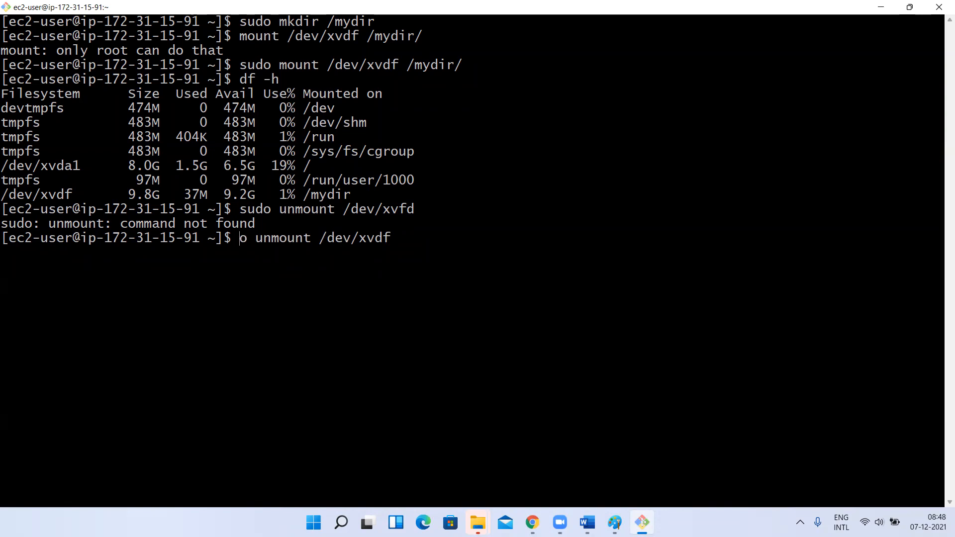
key(Delete)
key(Delete)
key(alt+Tab)
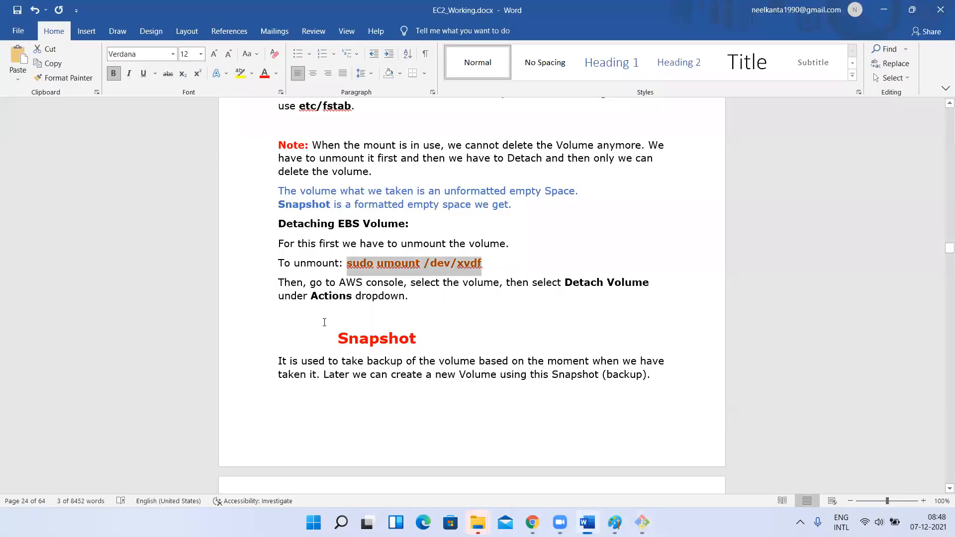
key(alt+Tab)
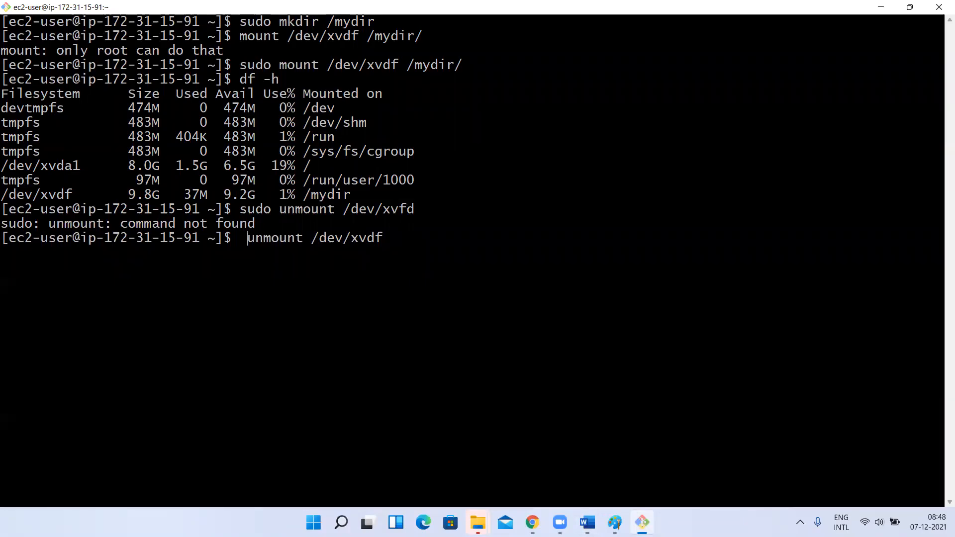
key(BackSpace)
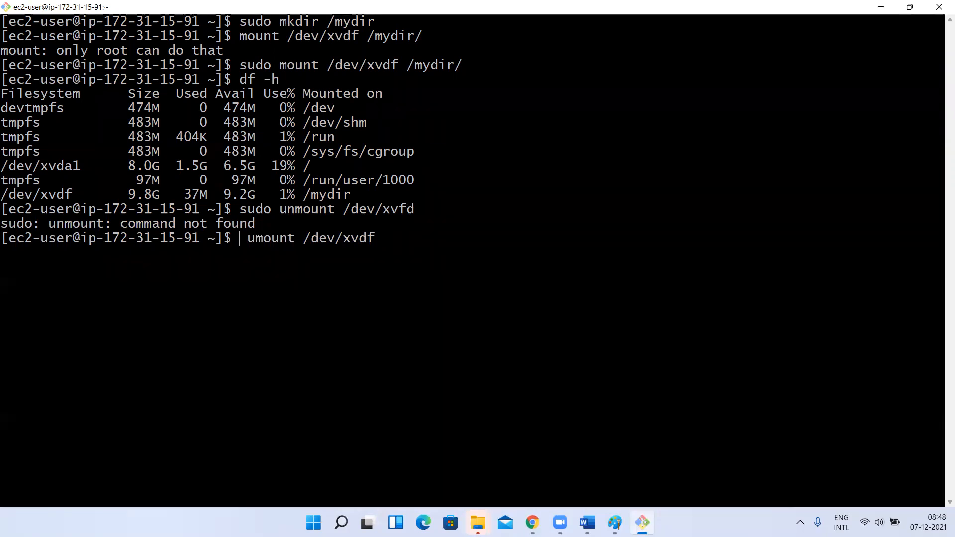
text(sudo)
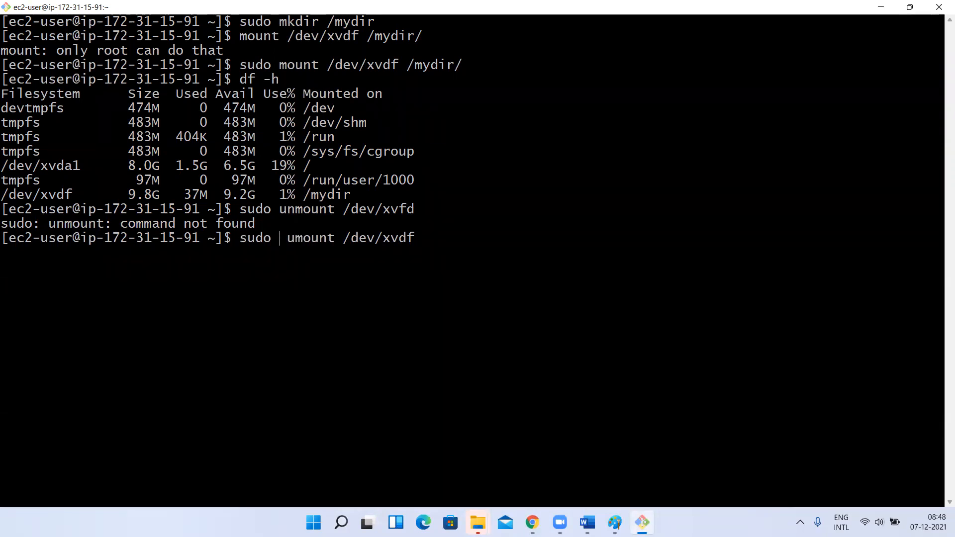
key(BackSpace)
key(Return)
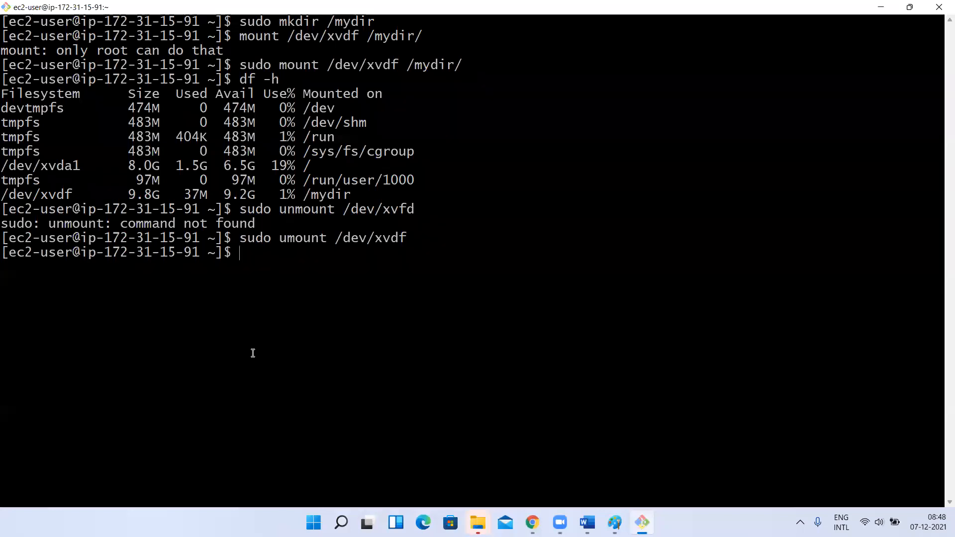
- Run "df -h" and compare the mounted filesystems with the earlier listing's /dev/xvdf entry
text(df -h)
key(Return)
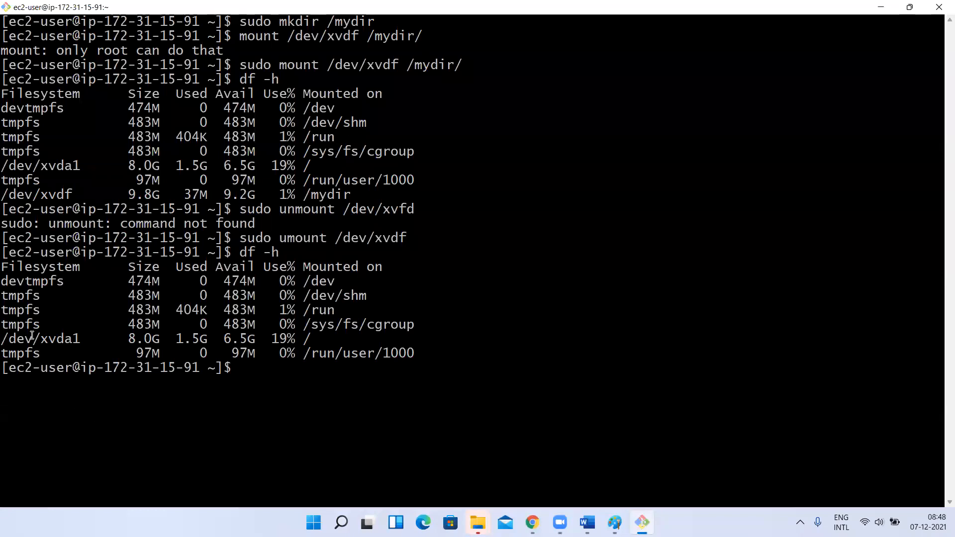
drag(6, 194, 64, 197)
drag(233, 76, 298, 80)
drag(4, 196, 345, 194)
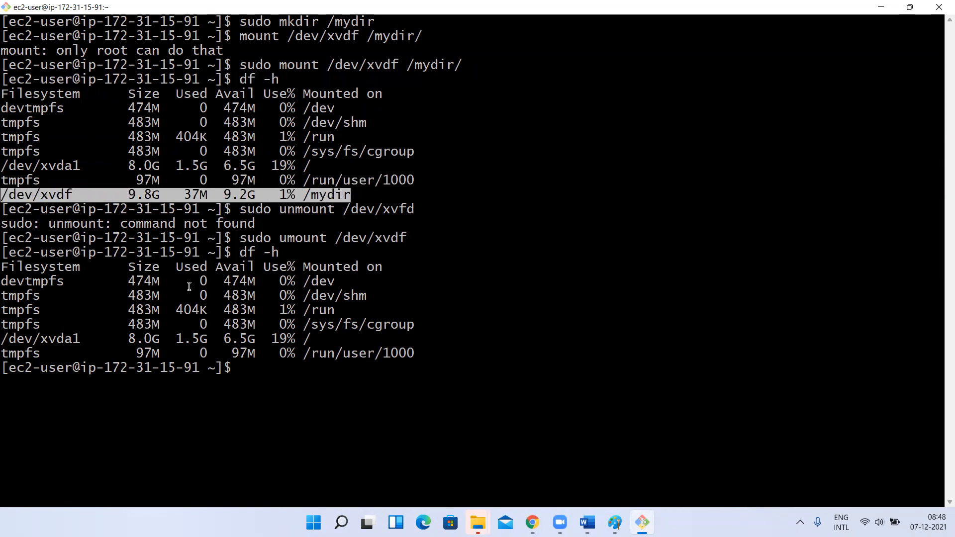
click(268, 445)
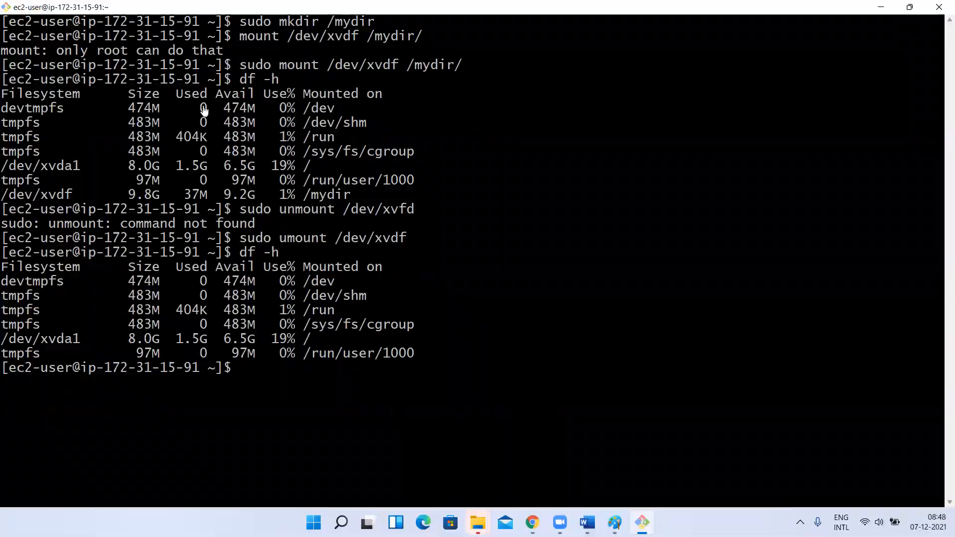
- Switch to the AWS console, select the running t2.micro instance and expand its details
key(alt+Tab)
click(282, 99)
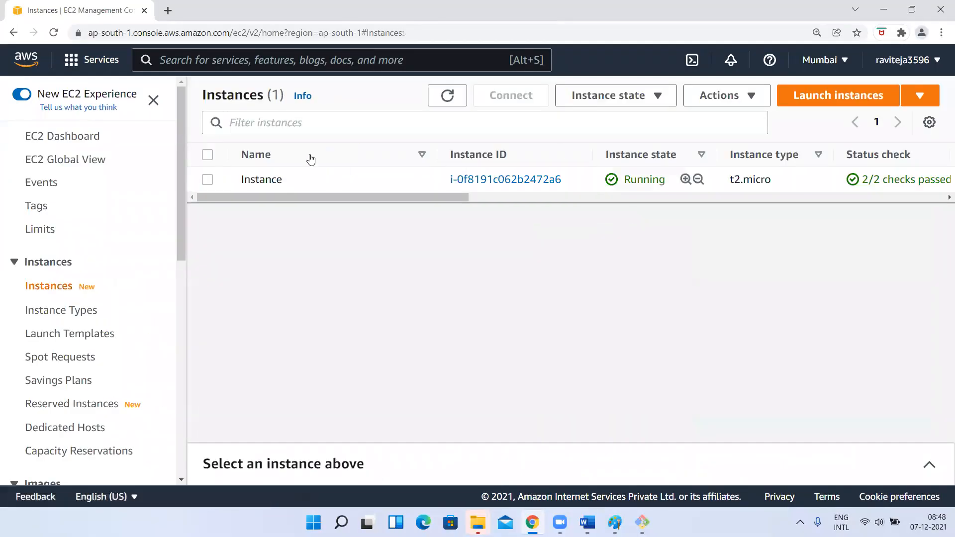
scroll(74, 336, down, 7)
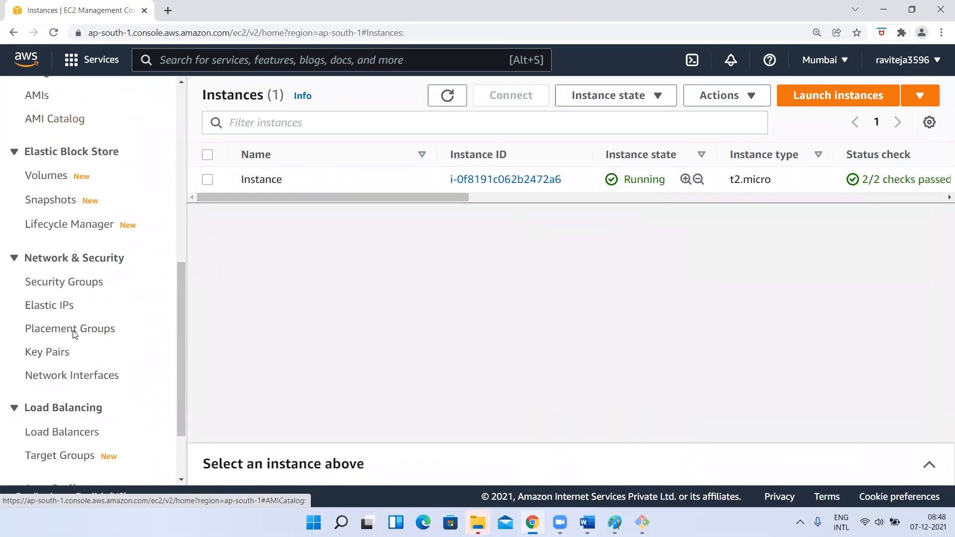
scroll(159, 248, up, 4)
scroll(159, 248, up, 1)
click(208, 180)
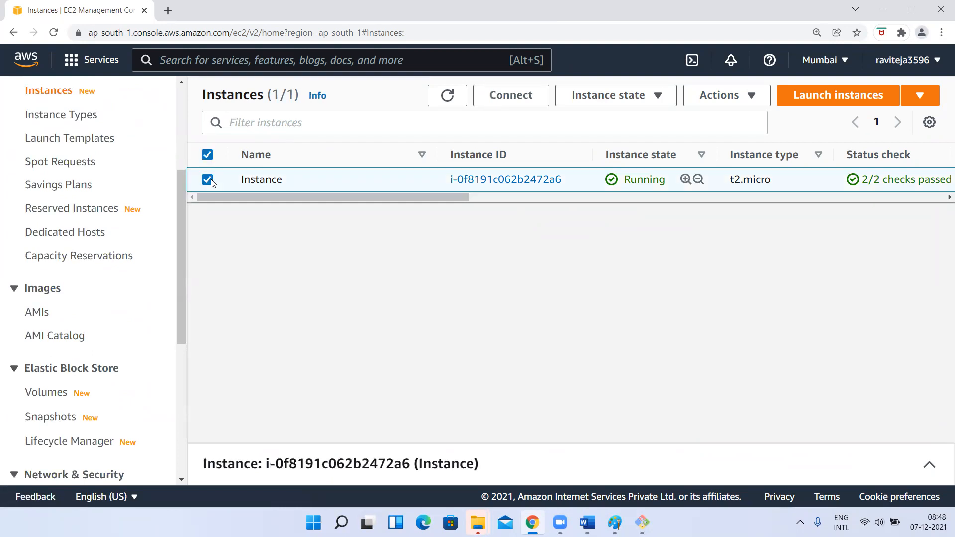
click(928, 465)
- Read through the instance's details, including its network, AMI, placement and capacity reservation information
scroll(706, 373, down, 6)
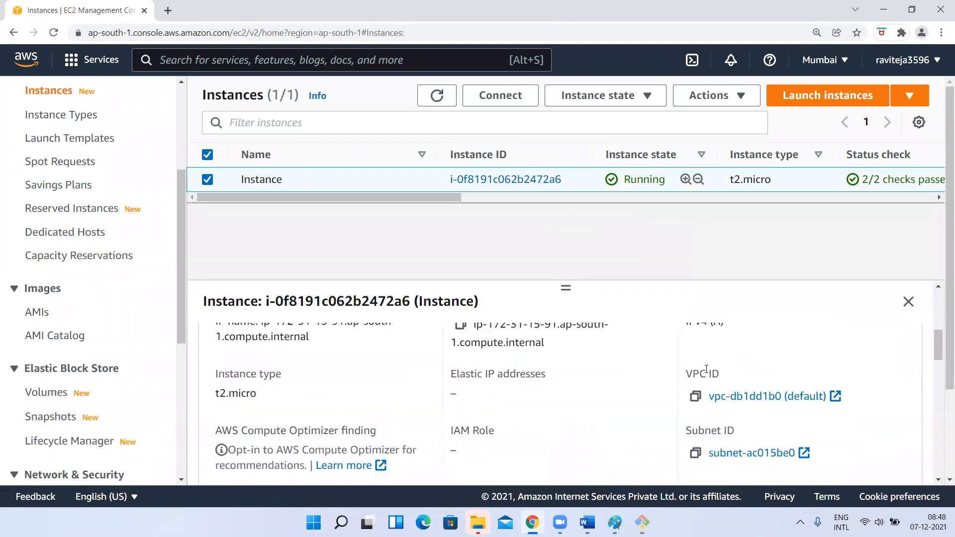
scroll(707, 373, down, 3)
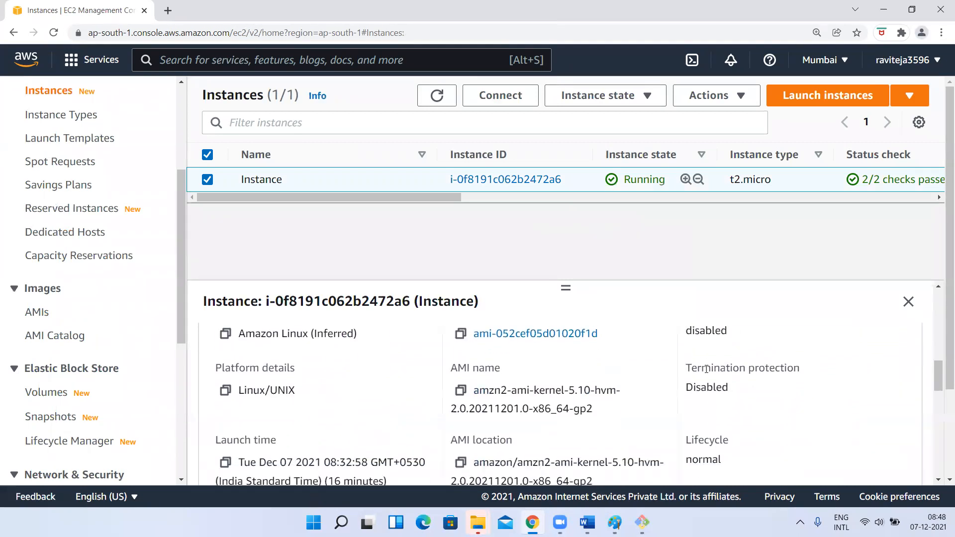
scroll(706, 371, down, 4)
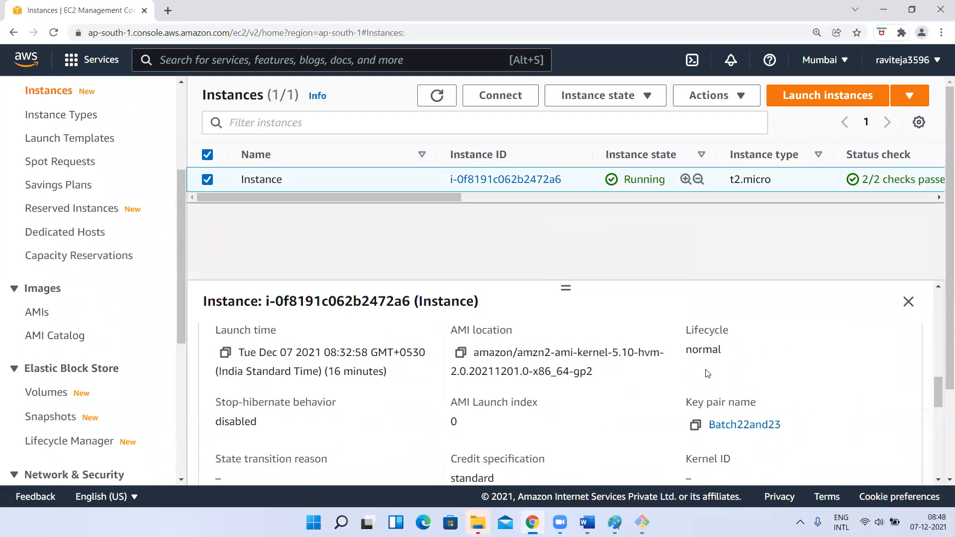
scroll(706, 373, down, 4)
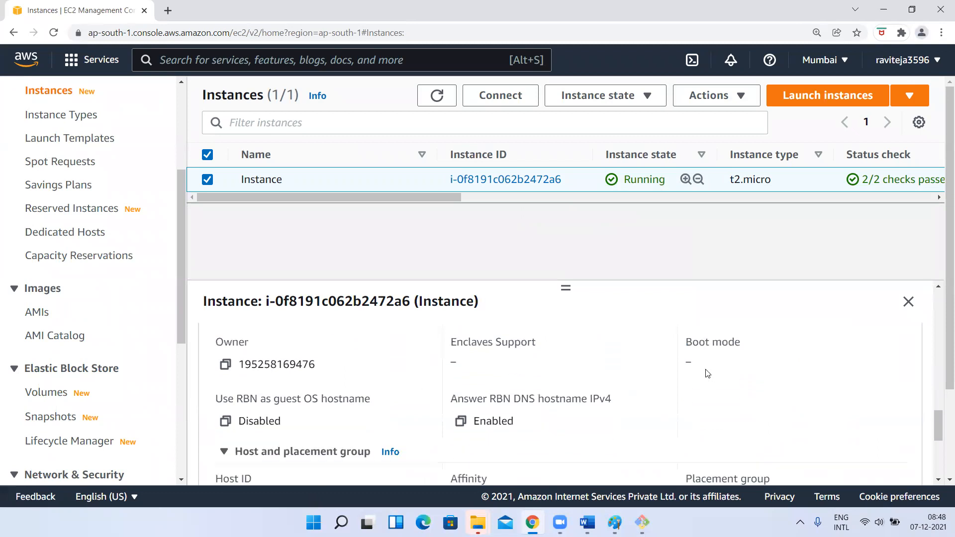
scroll(707, 373, down, 2)
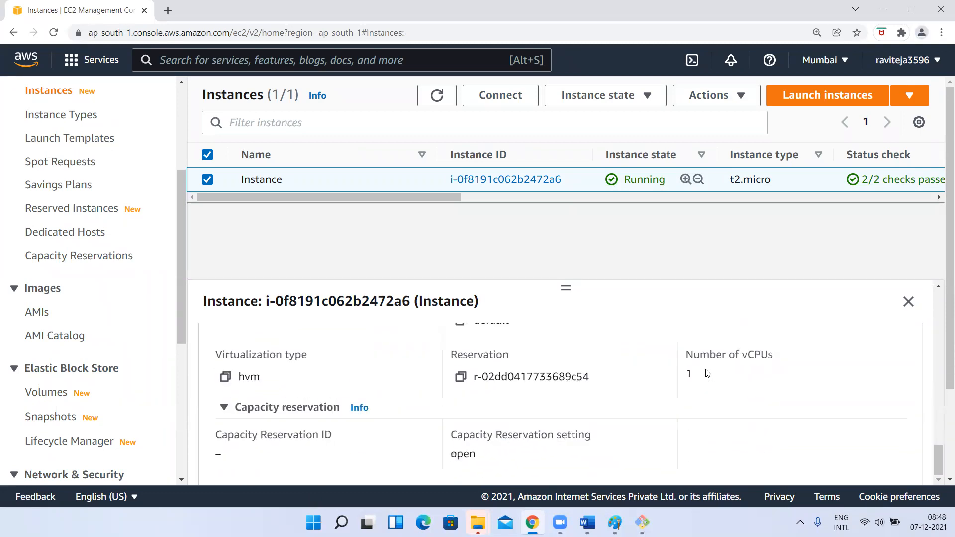
scroll(708, 373, down, 2)
scroll(681, 464, up, 1)
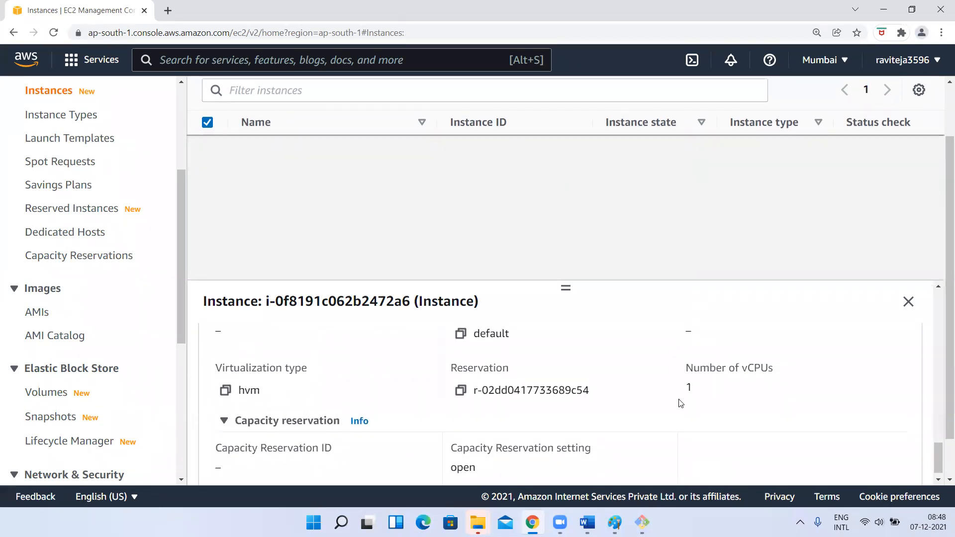
scroll(680, 403, up, 10)
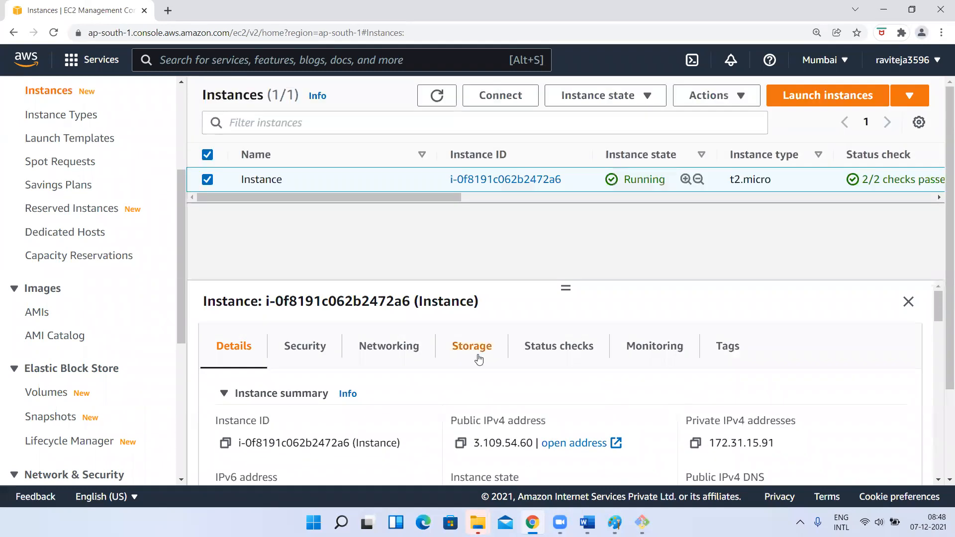
- Examine the block devices in the instance's storage information and compare them with the terminal's filesystem listings
click(480, 353)
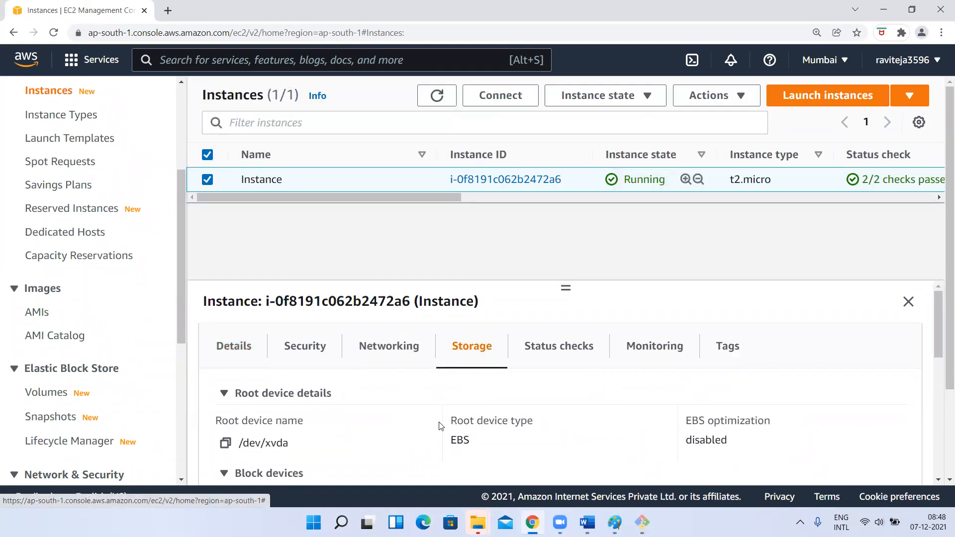
scroll(440, 425, down, 3)
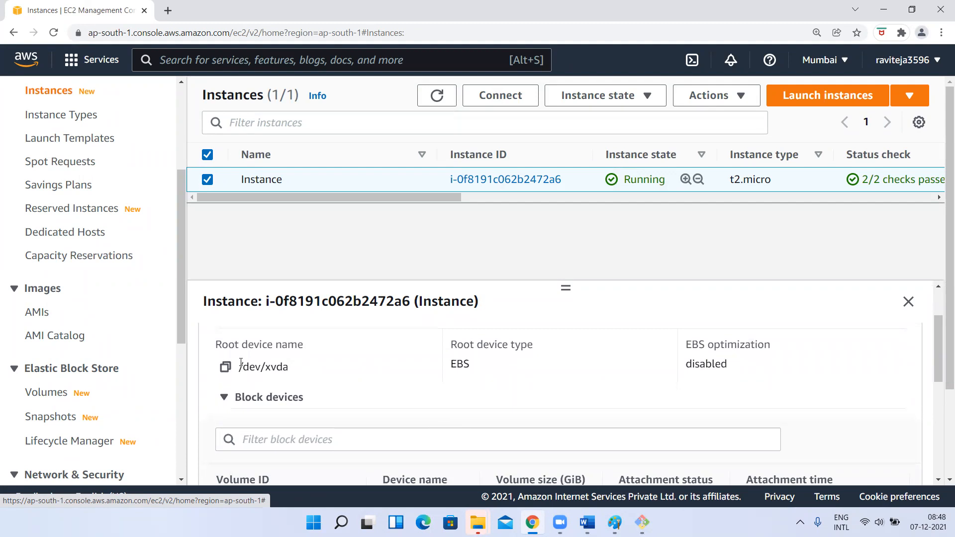
scroll(342, 400, down, 3)
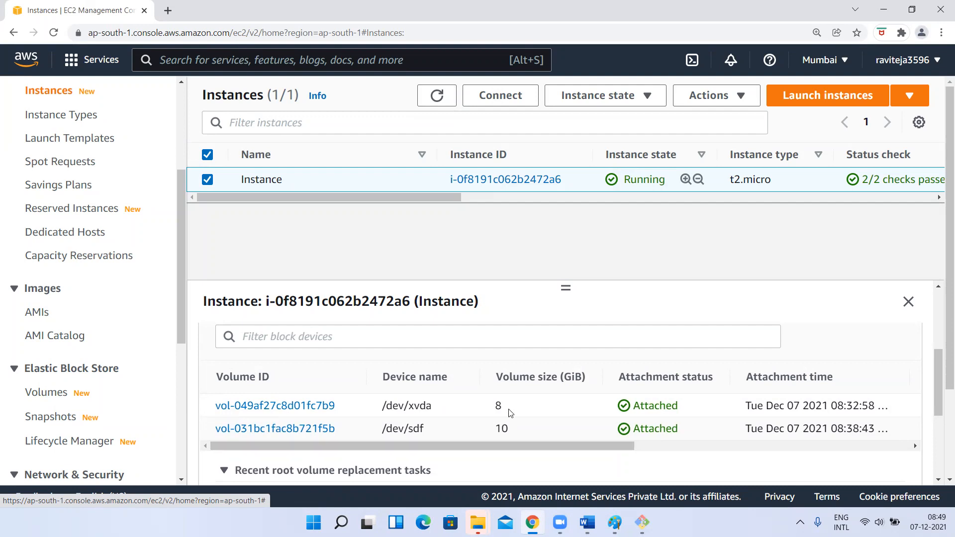
key(alt+Tab)
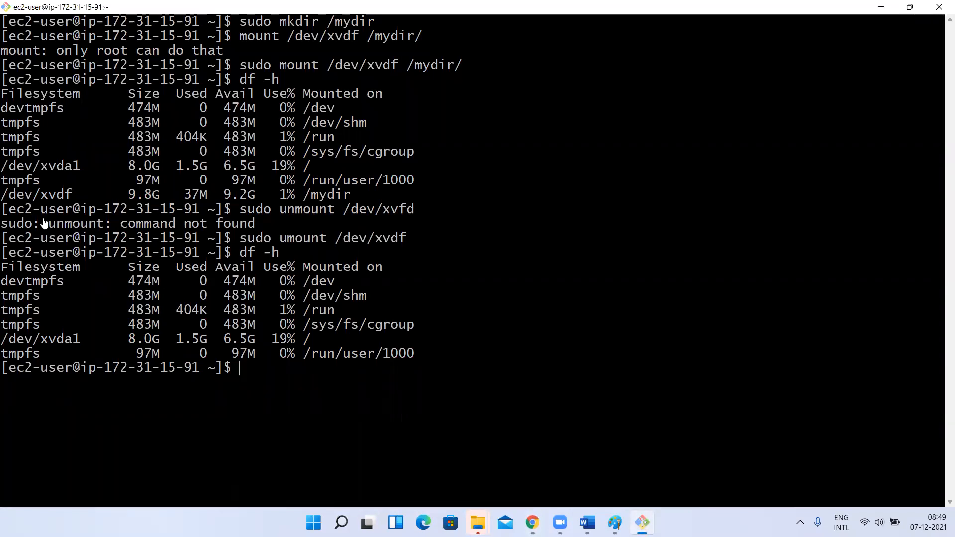
- Refresh the Elastic Block Store volume list in the AWS console and detach Vol1 from its instance
key(alt+Tab)
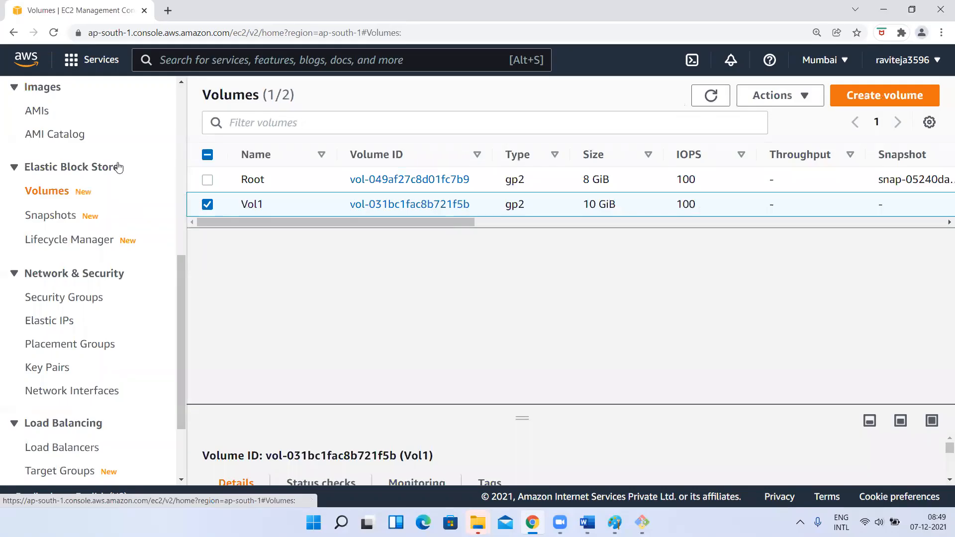
click(777, 97)
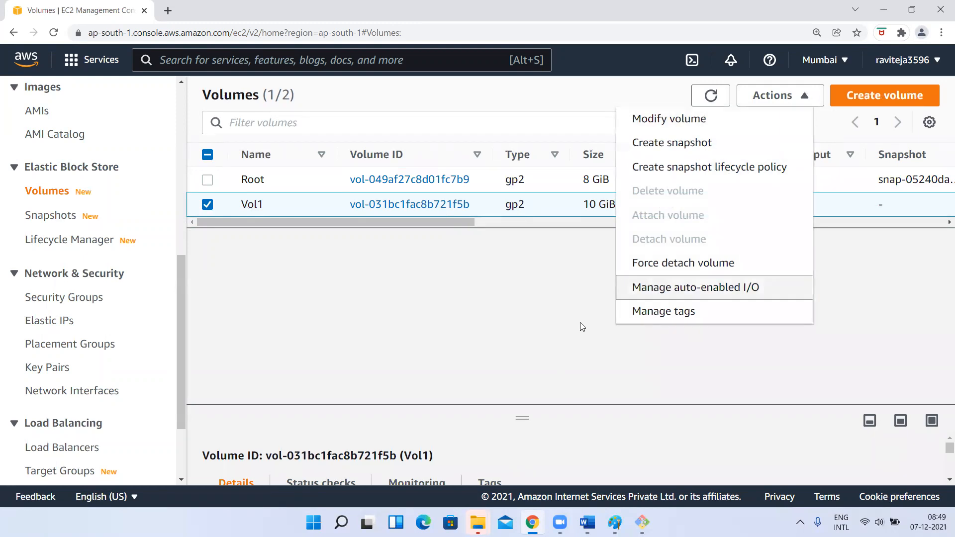
click(543, 324)
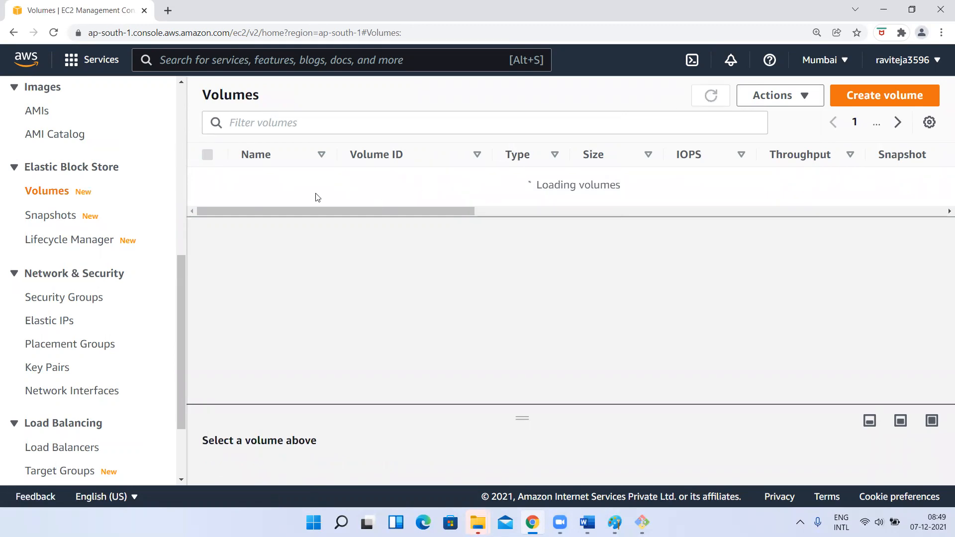
click(208, 205)
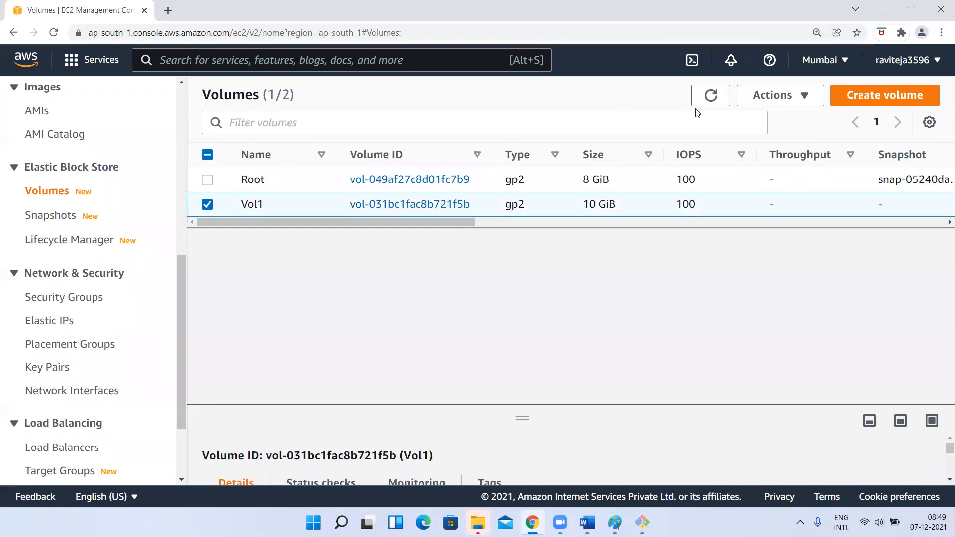
click(776, 96)
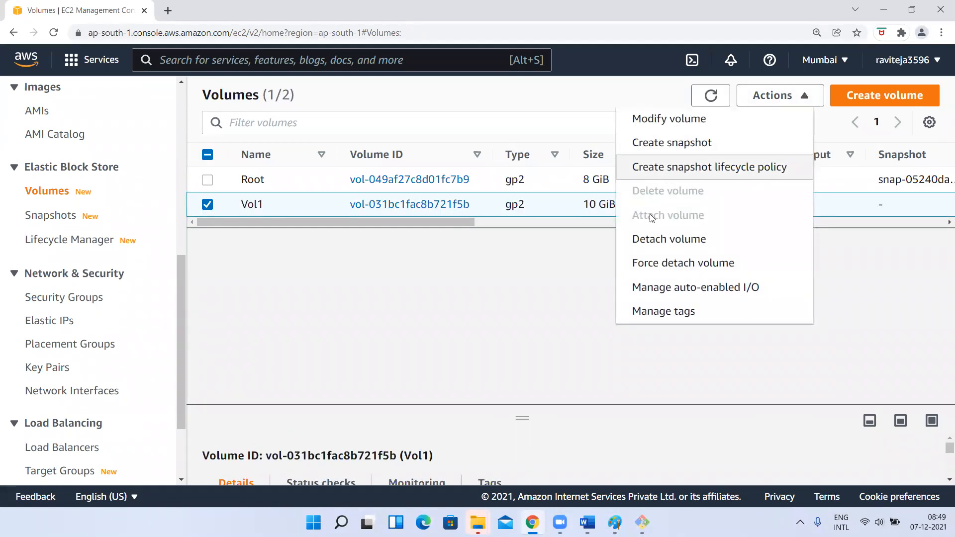
click(663, 244)
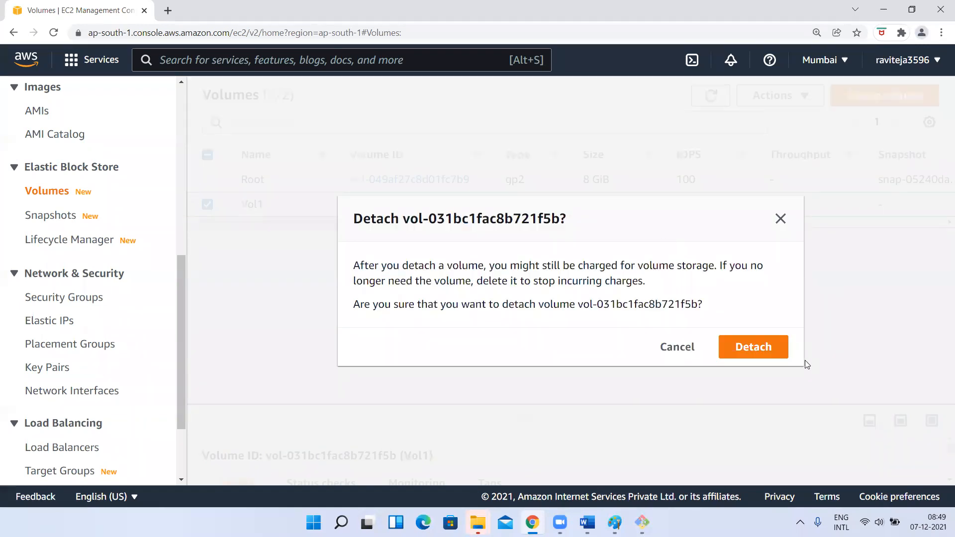
click(748, 359)
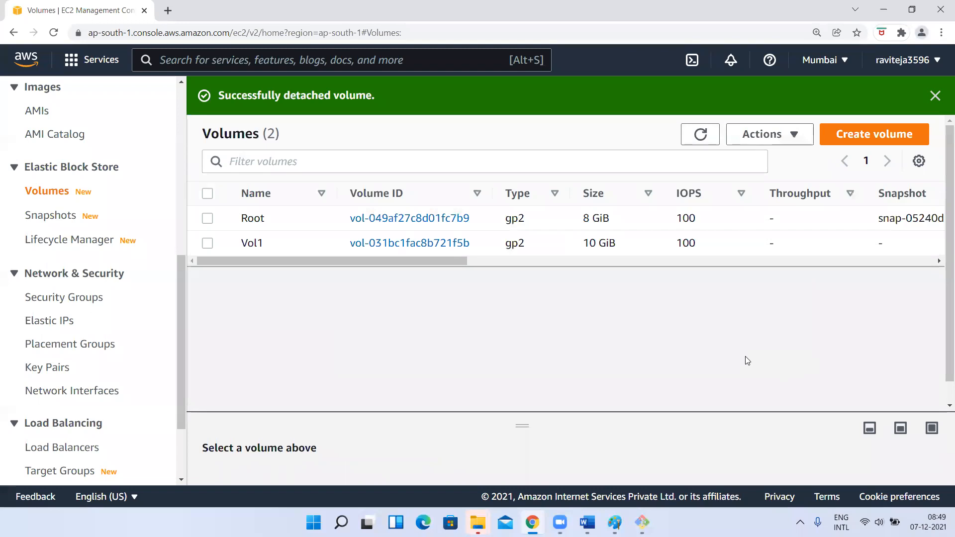
- Refresh the volume list and check the volume state of Vol1, closing the notification banner
drag(424, 259, 665, 268)
click(700, 134)
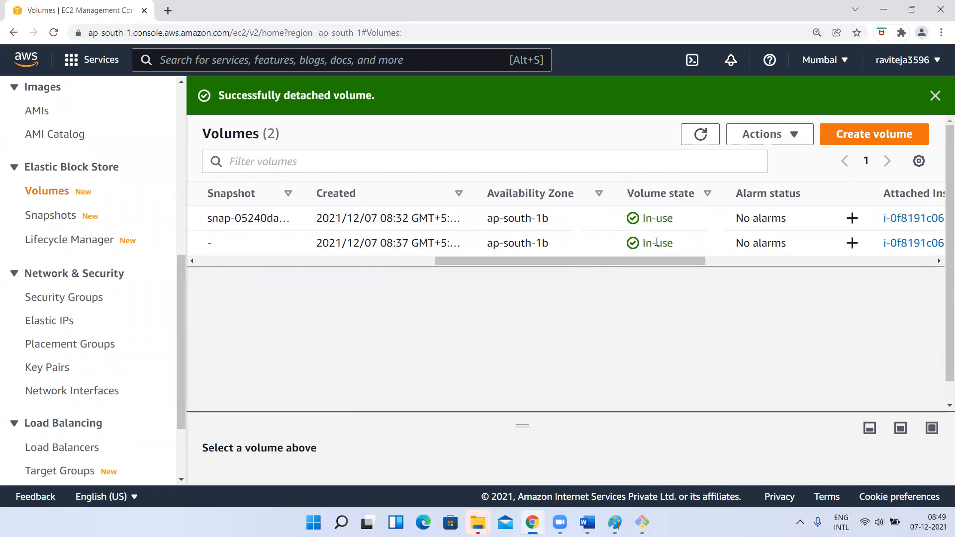
click(696, 136)
click(935, 95)
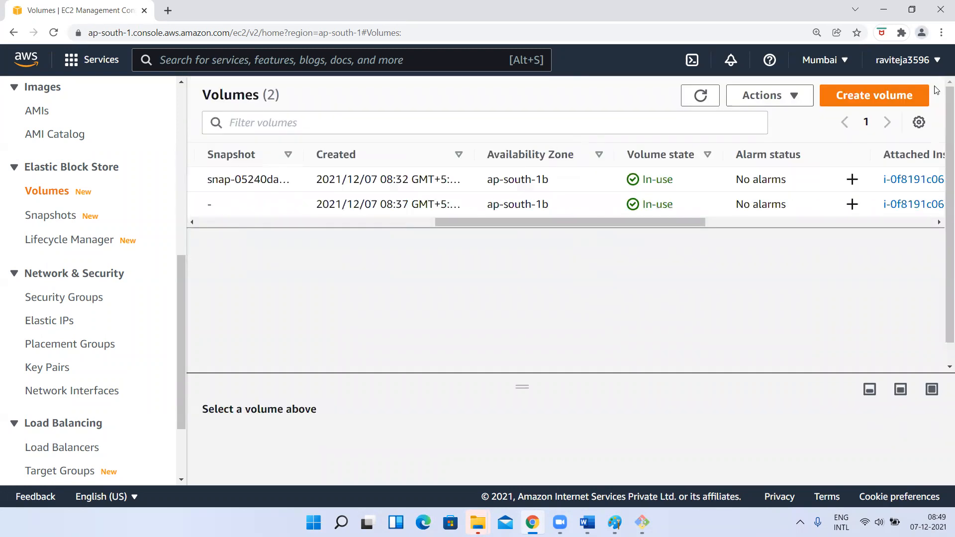
drag(457, 222, 219, 221)
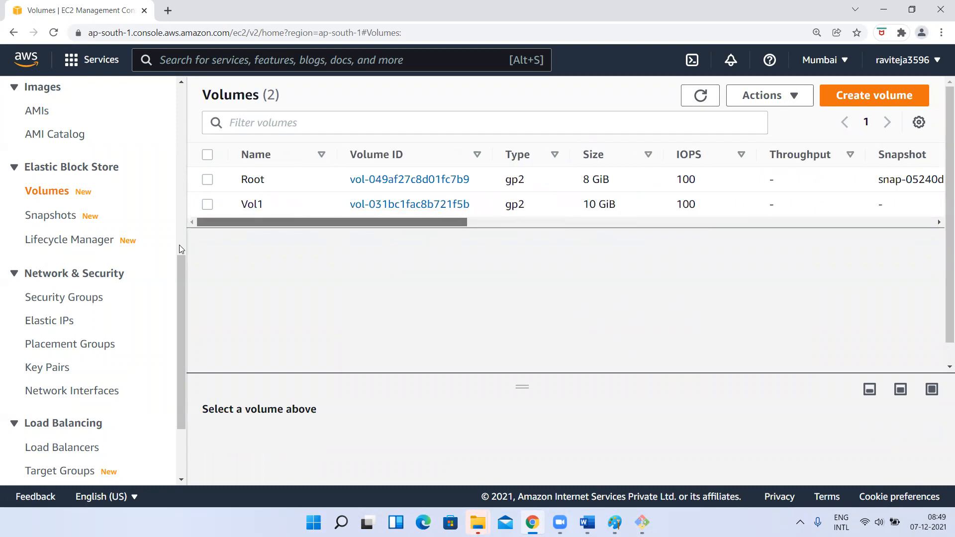
- Check which actions are available for Vol1 and refresh the list to recheck its state
click(208, 205)
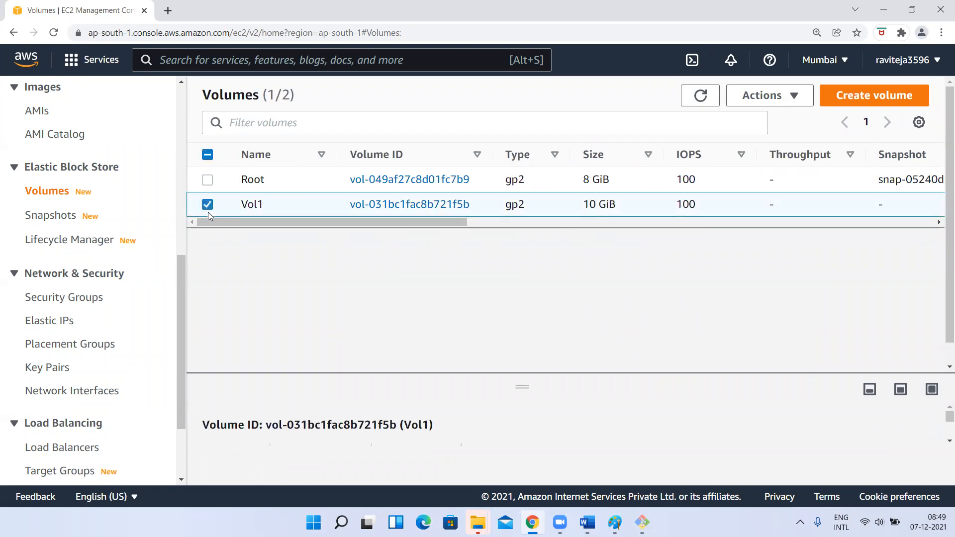
click(762, 102)
click(700, 96)
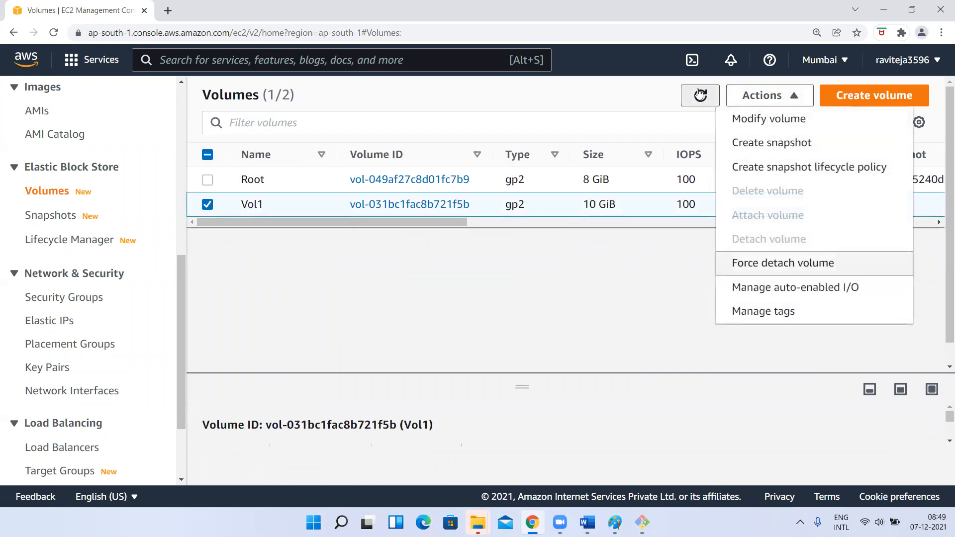
click(461, 234)
drag(451, 222, 352, 268)
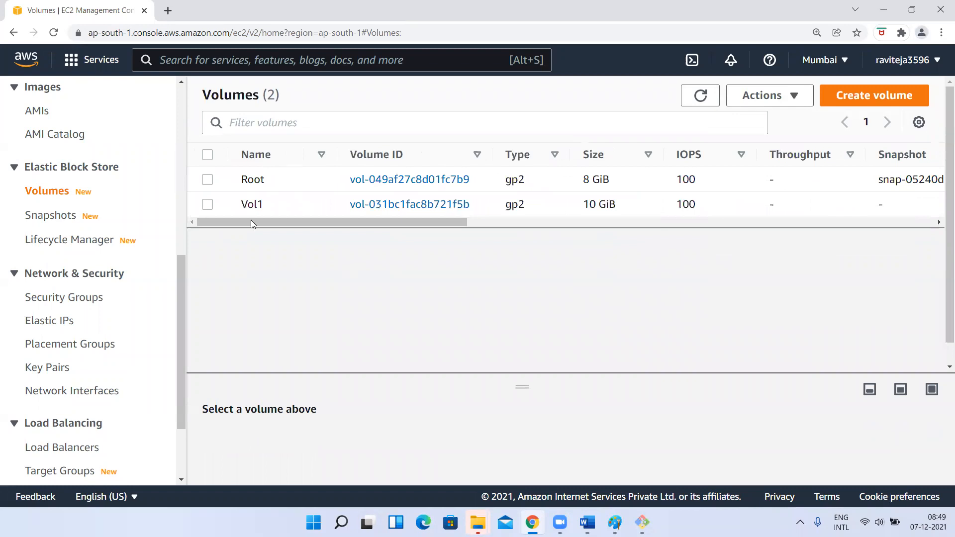
- Delete the detached Vol1 volume and close the notification banner
click(208, 209)
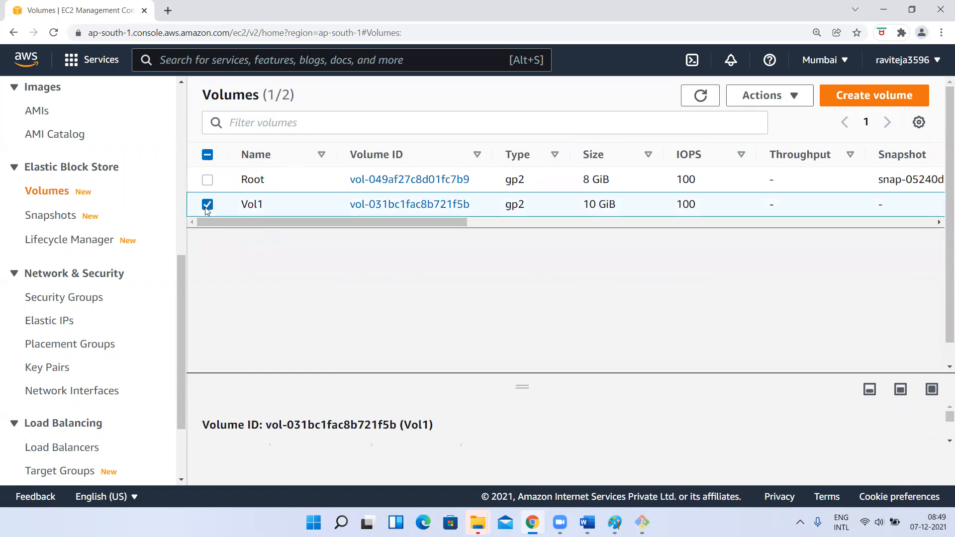
click(764, 99)
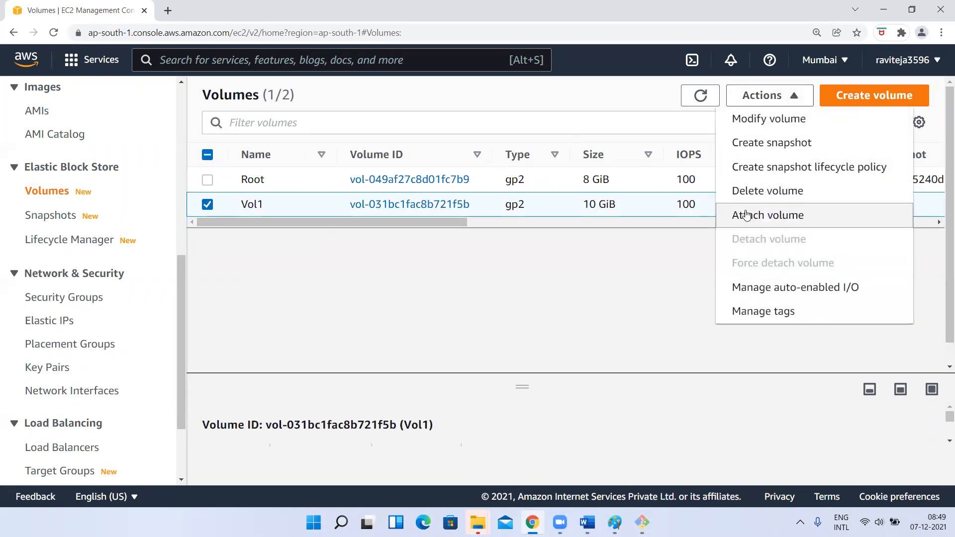
click(750, 194)
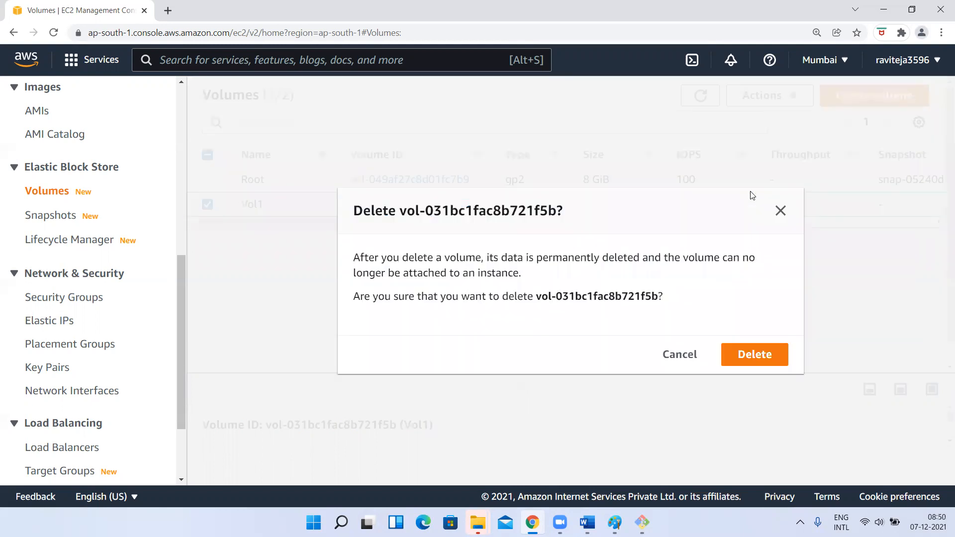
click(736, 347)
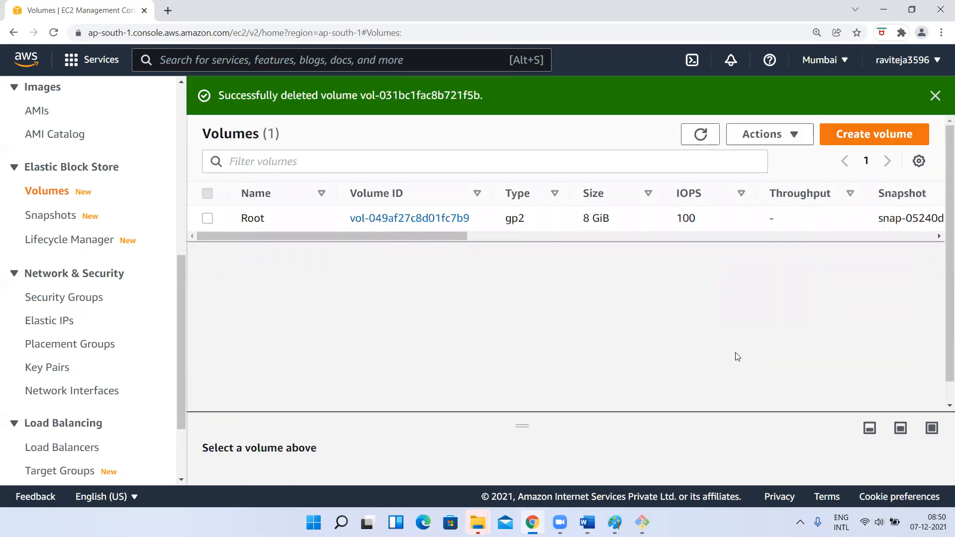
click(930, 99)
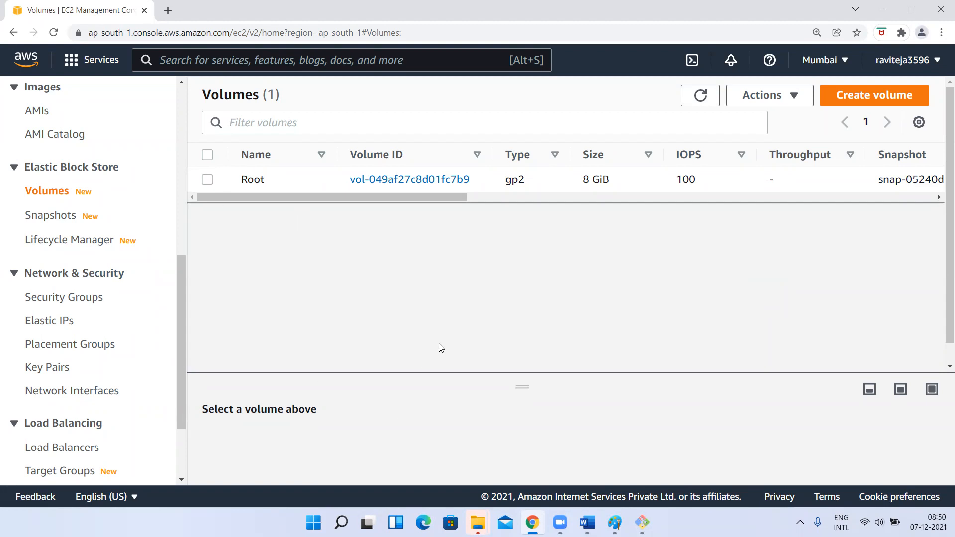
- Start creating a snapshot of the Root volume and review its description and encryption settings
click(206, 181)
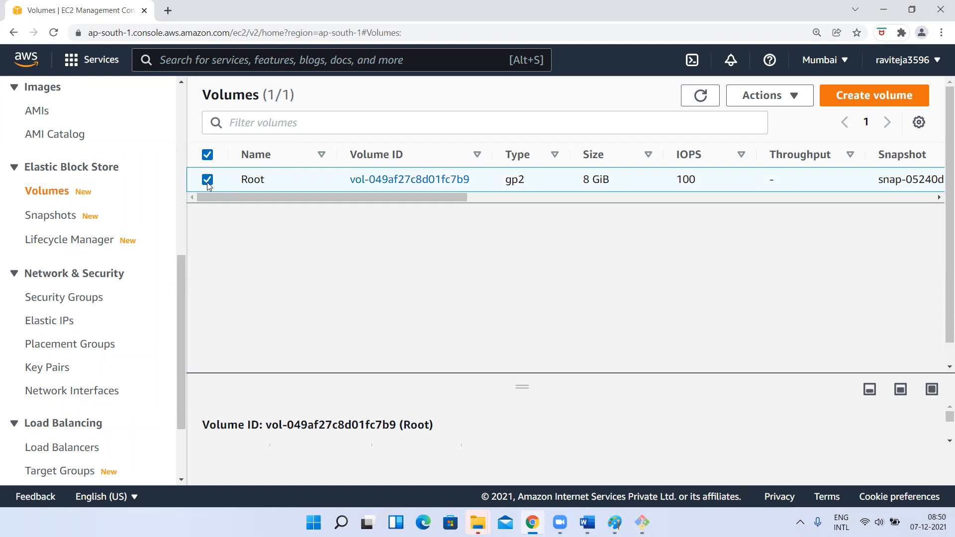
click(759, 94)
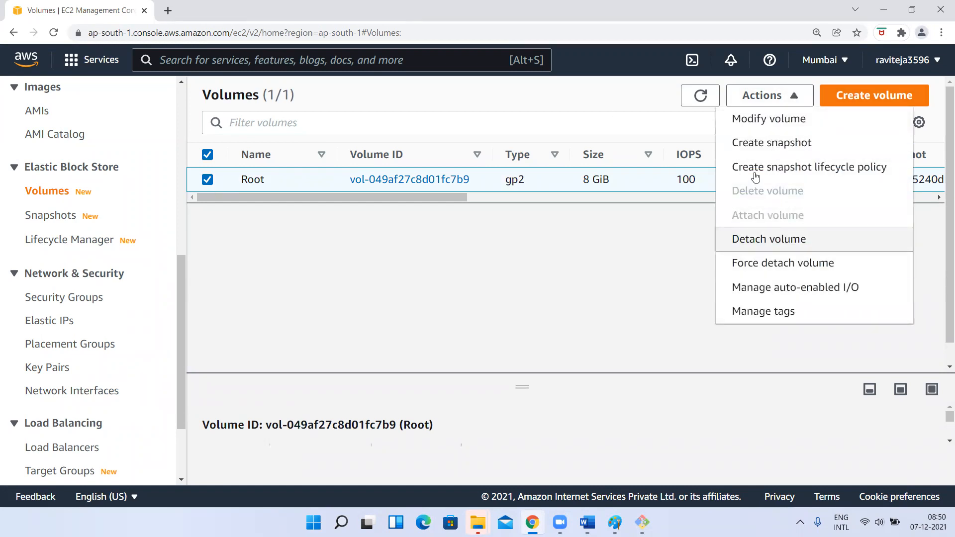
click(753, 143)
scroll(70, 383, down, 3)
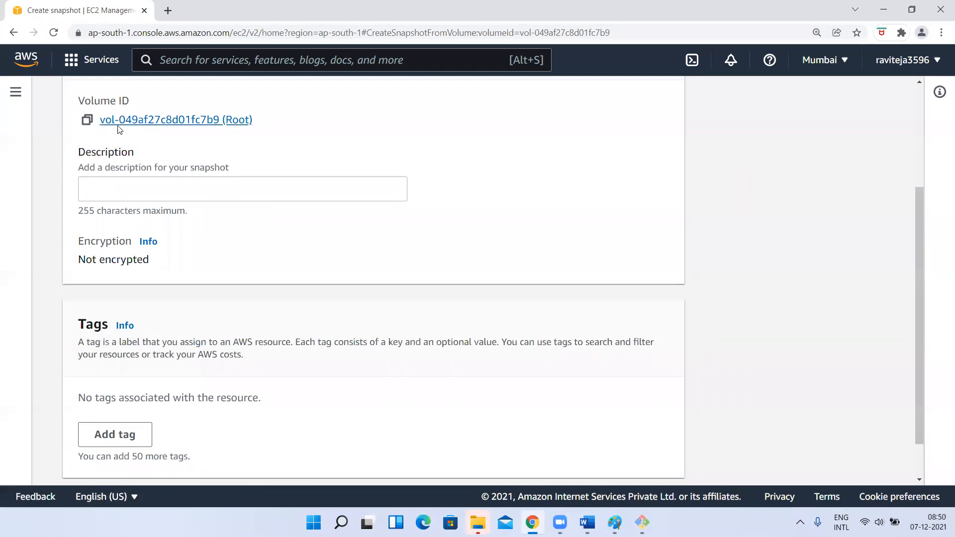
click(113, 190)
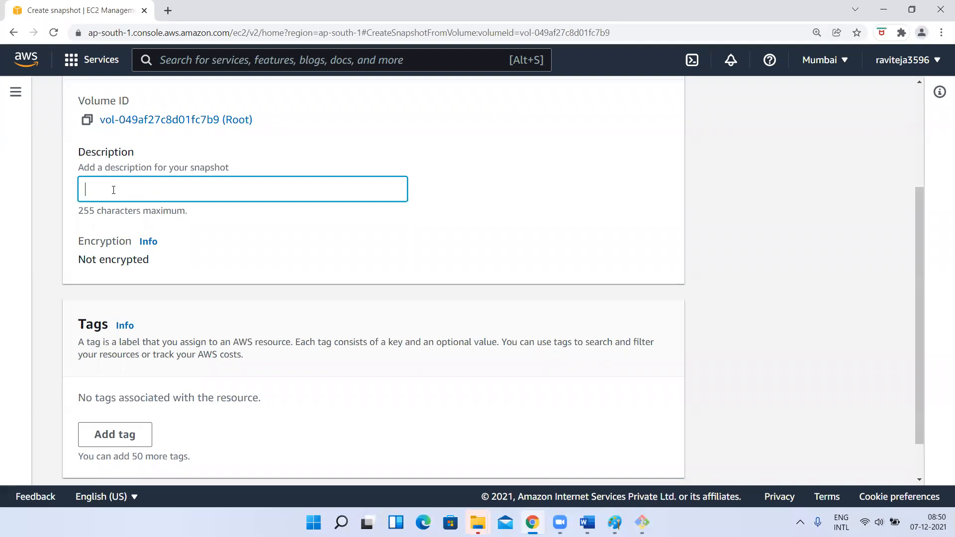
scroll(98, 189, down, 1)
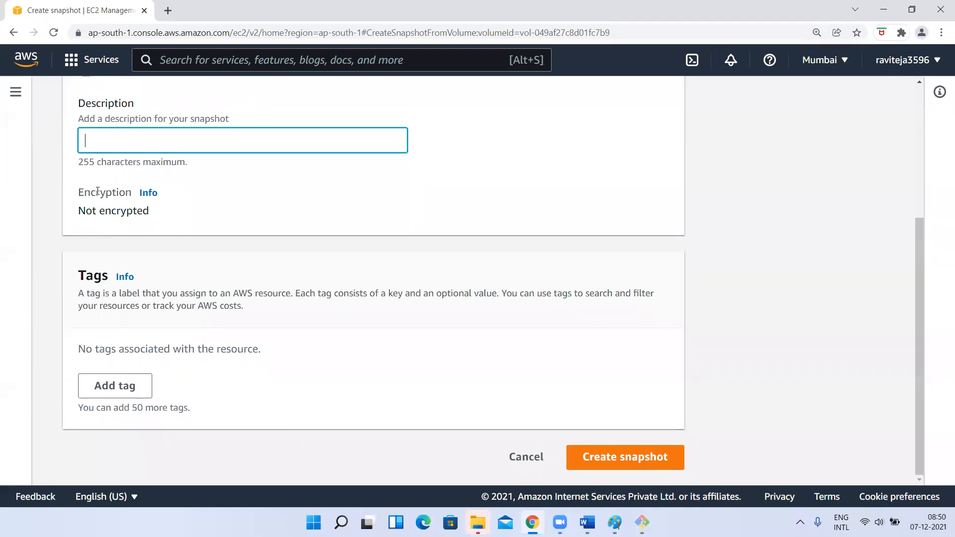
drag(86, 209, 165, 214)
scroll(166, 213, up, 2)
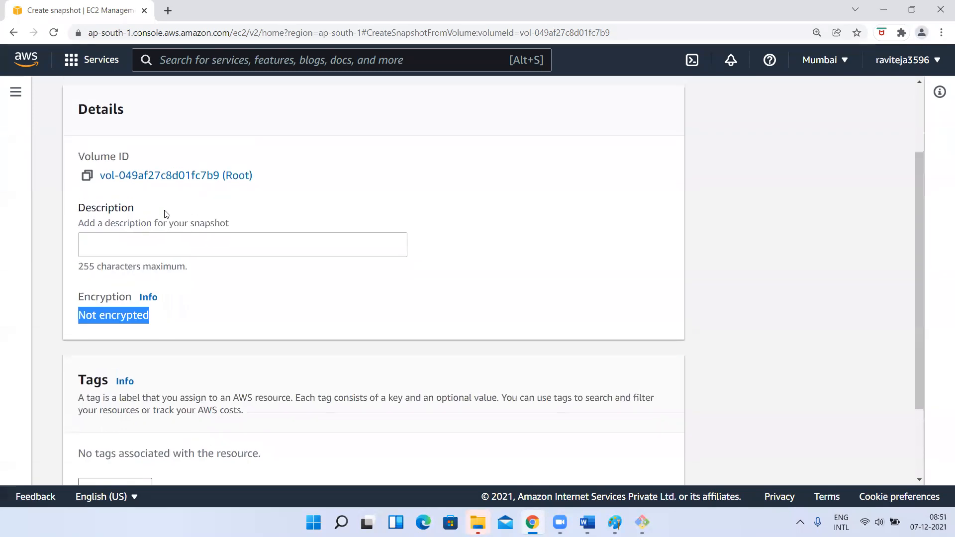
- Create the Root volume's snapshot with a blank description and no tags, and close the notification banner
double_click(97, 315)
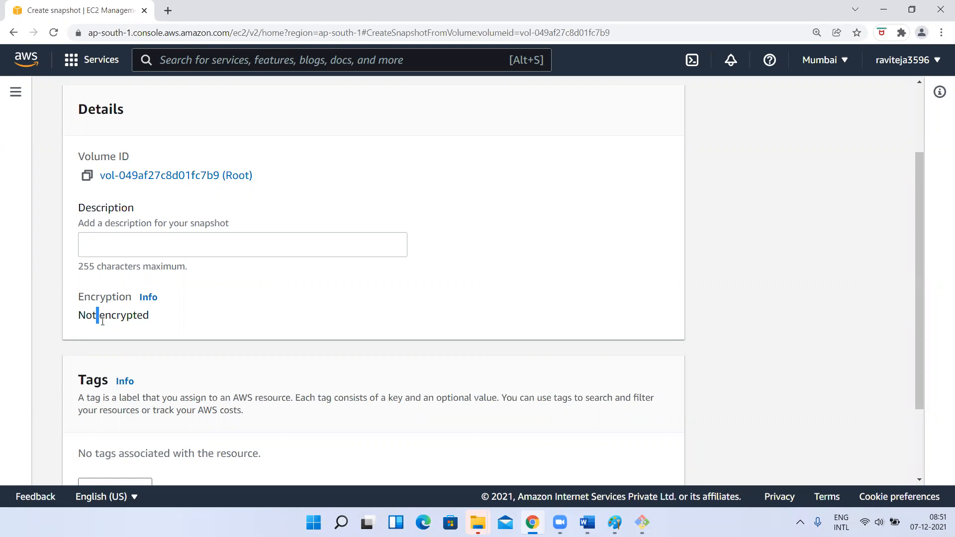
click(190, 283)
scroll(191, 283, down, 2)
scroll(190, 282, up, 4)
click(109, 324)
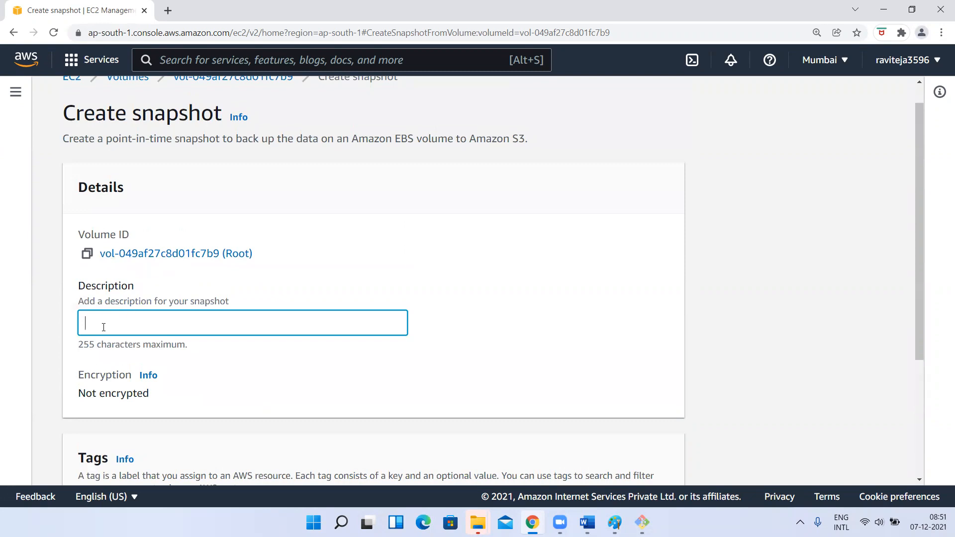
scroll(452, 309, down, 4)
click(608, 456)
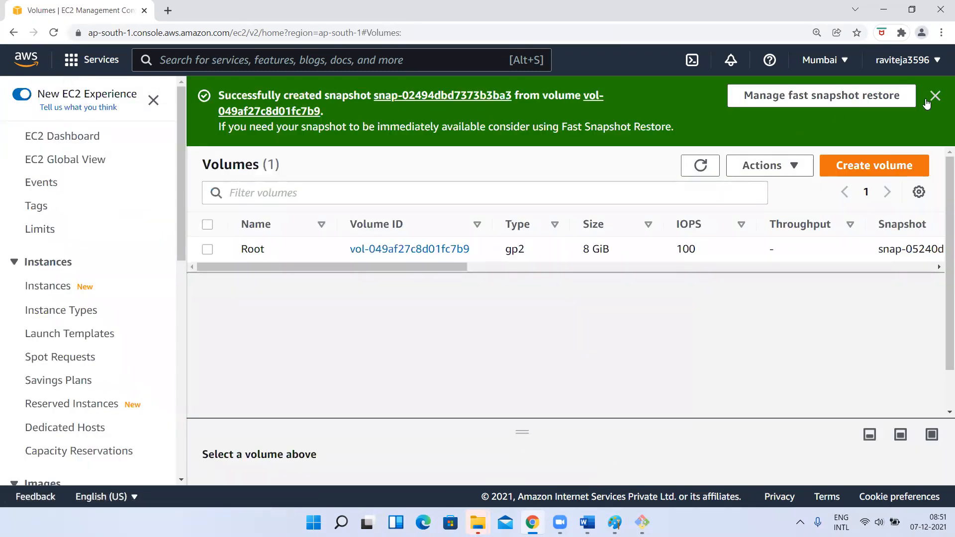
click(934, 97)
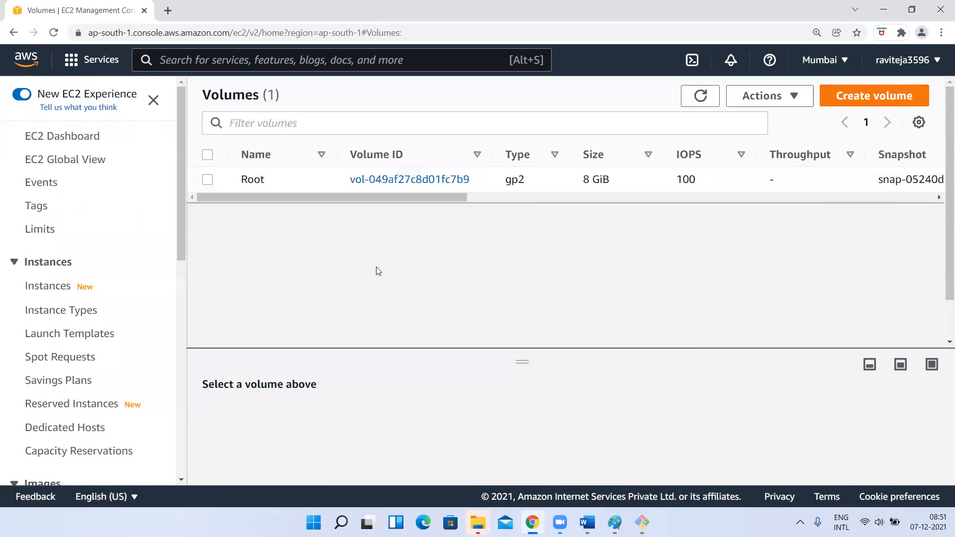
- Check which actions are available for the Root volume
click(209, 181)
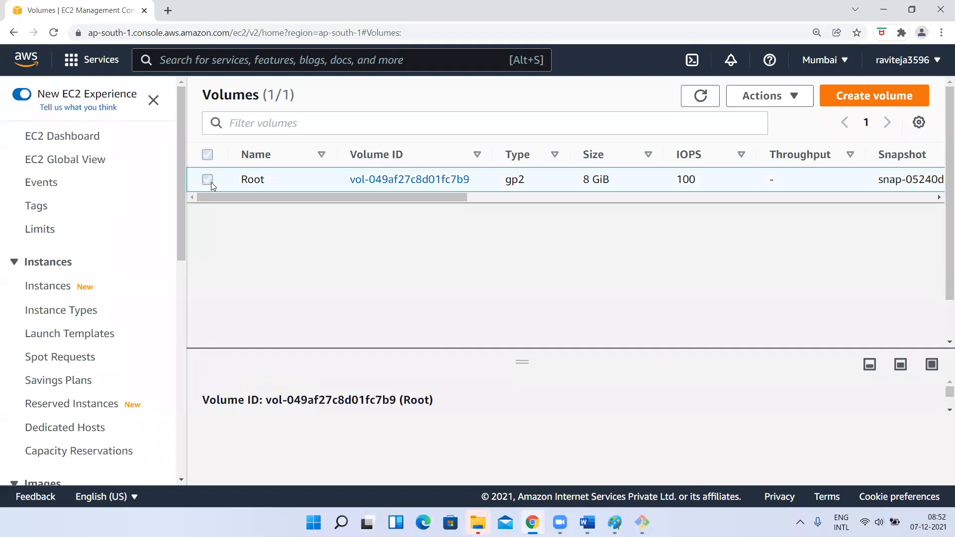
click(752, 95)
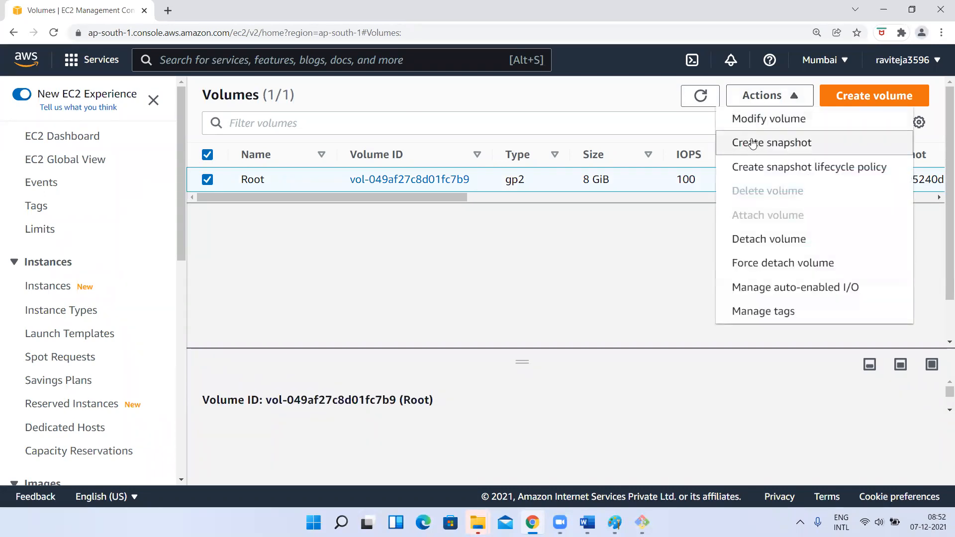
click(576, 295)
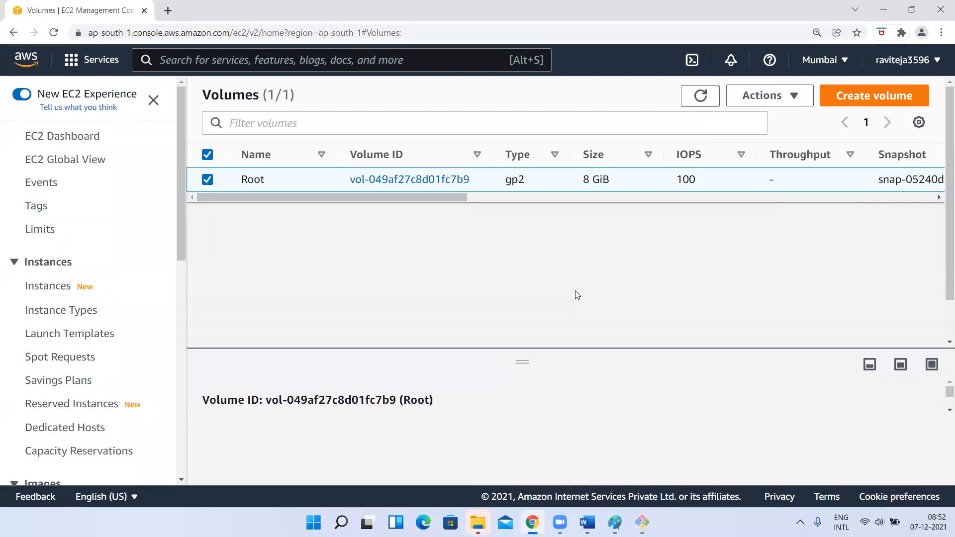
- Go to the Elastic Block Store snapshot list and refresh it repeatedly to check the new snapshot's status
scroll(54, 421, down, 5)
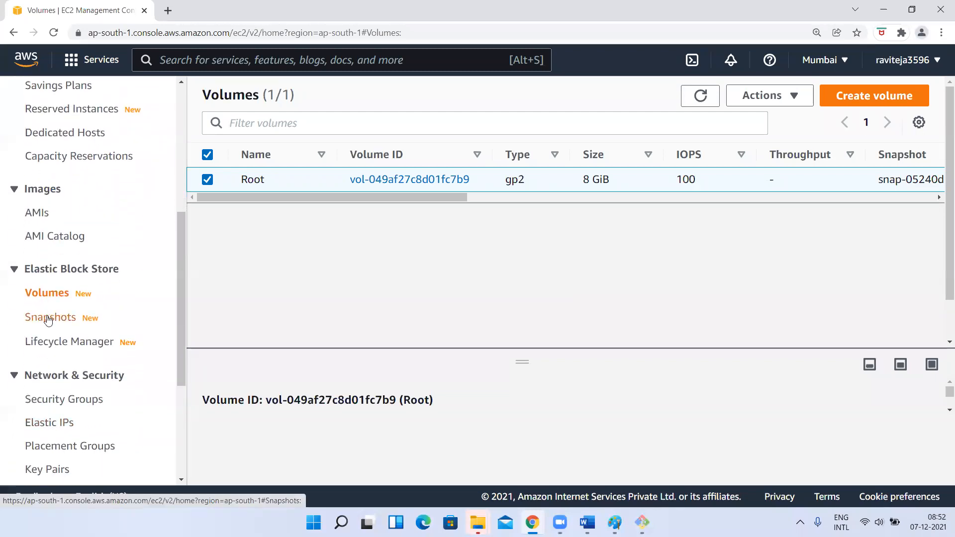
right_click(47, 319)
click(31, 324)
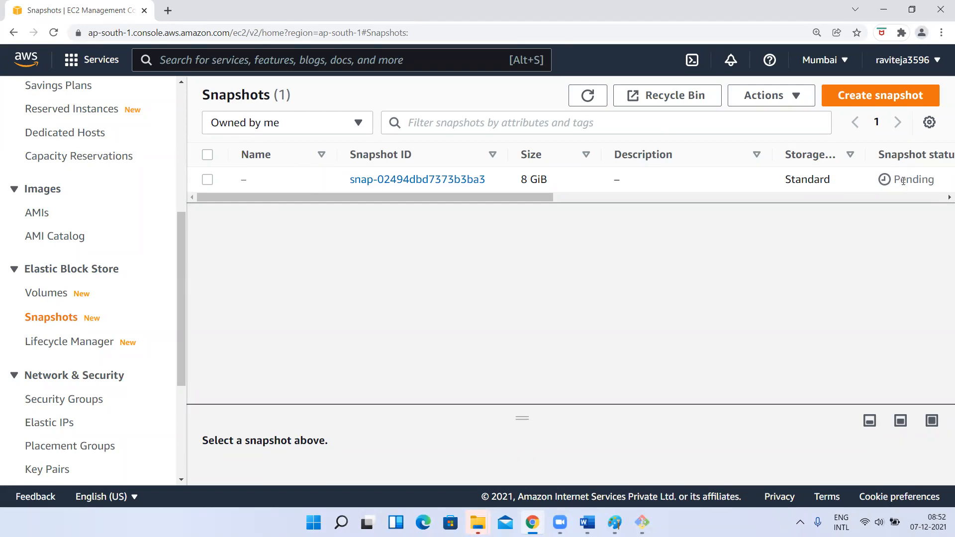
drag(899, 180, 928, 182)
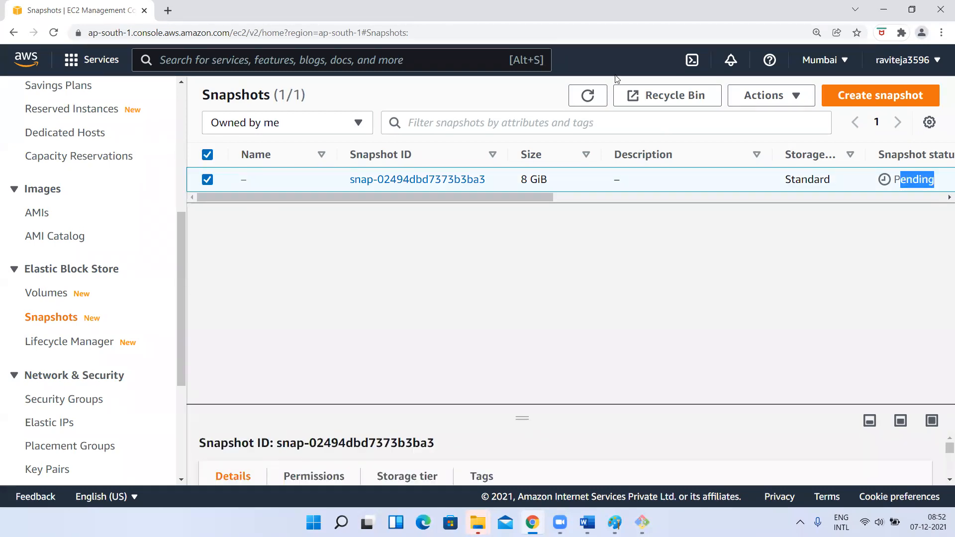
click(587, 96)
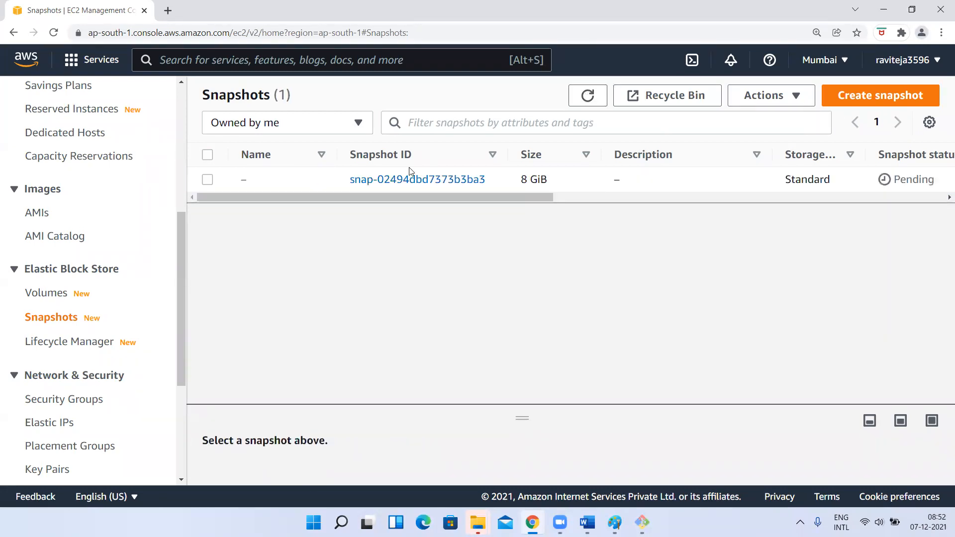
click(586, 96)
click(586, 102)
click(586, 102)
- Select the new snapshot and check which actions are available while it is still being created
click(208, 180)
click(745, 95)
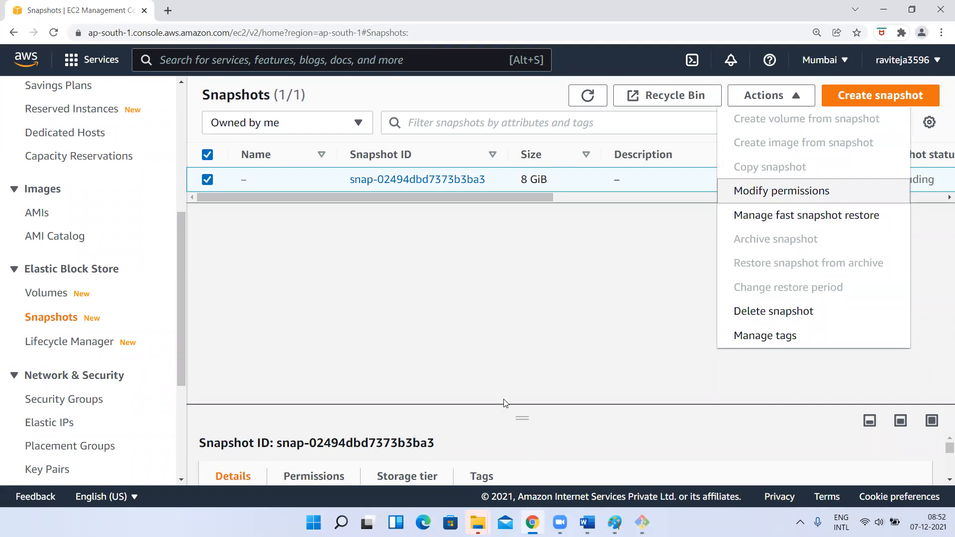
click(529, 305)
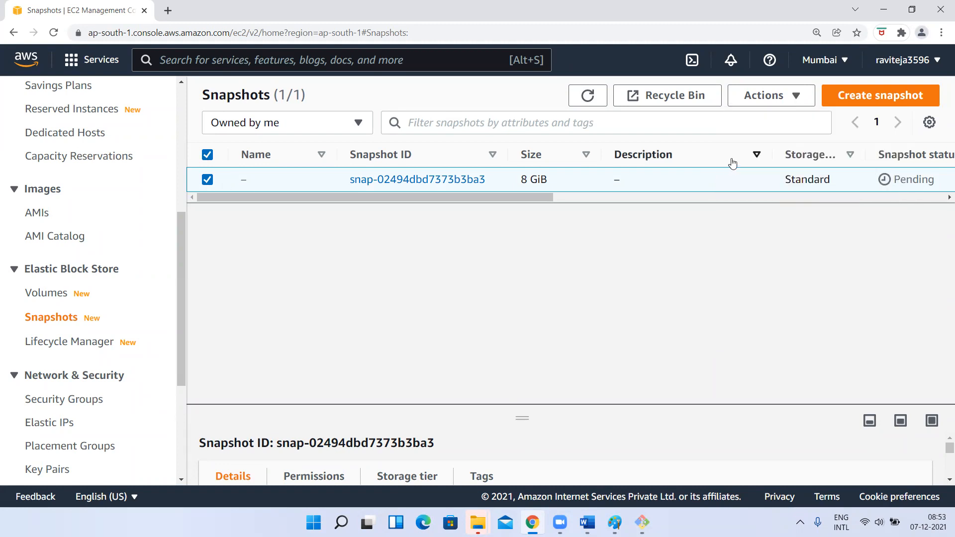
click(772, 96)
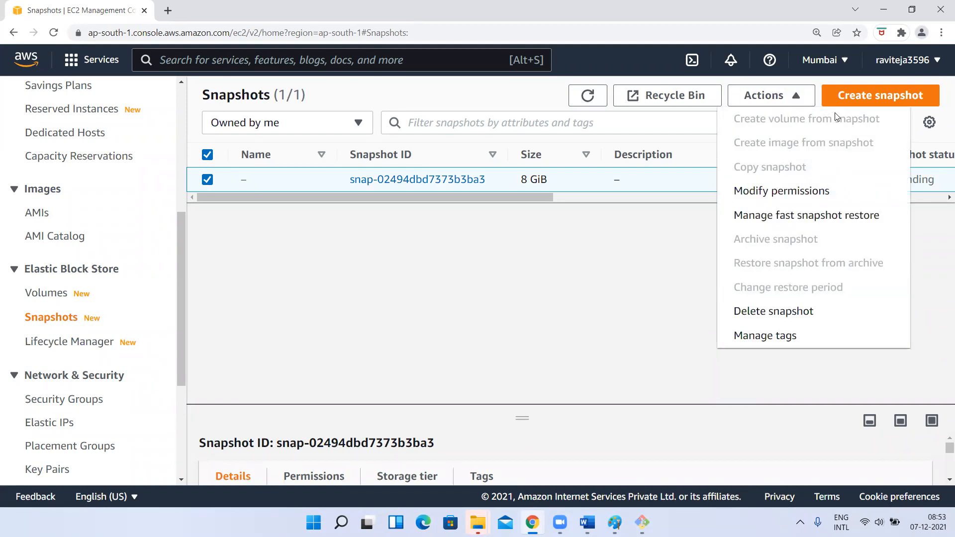
click(519, 276)
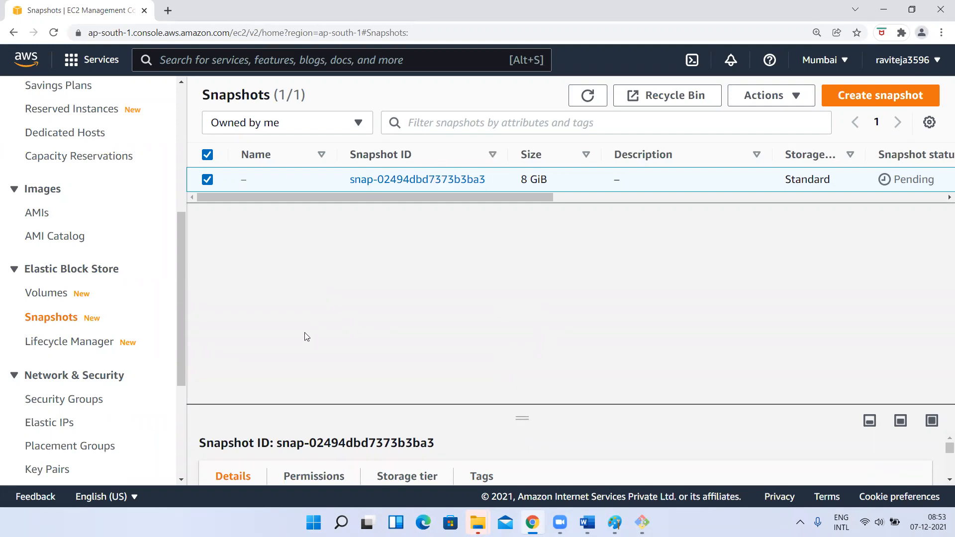
- Refresh the snapshot list and recheck the snapshot's size and available actions
click(587, 95)
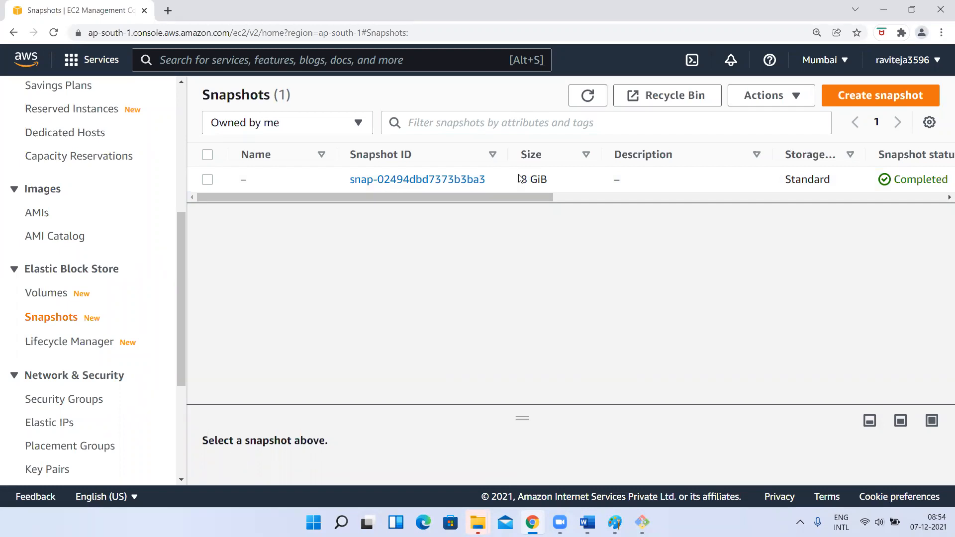
drag(522, 178, 559, 180)
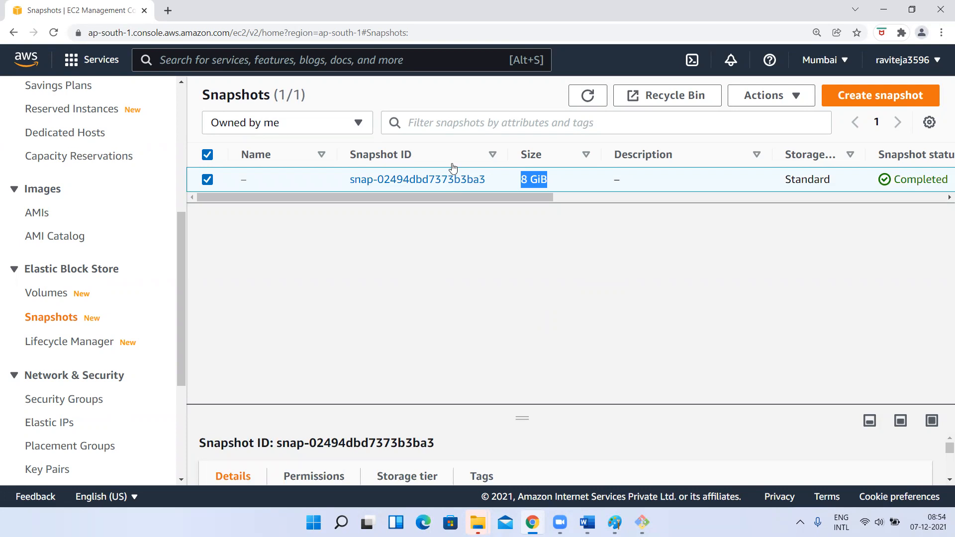
click(752, 101)
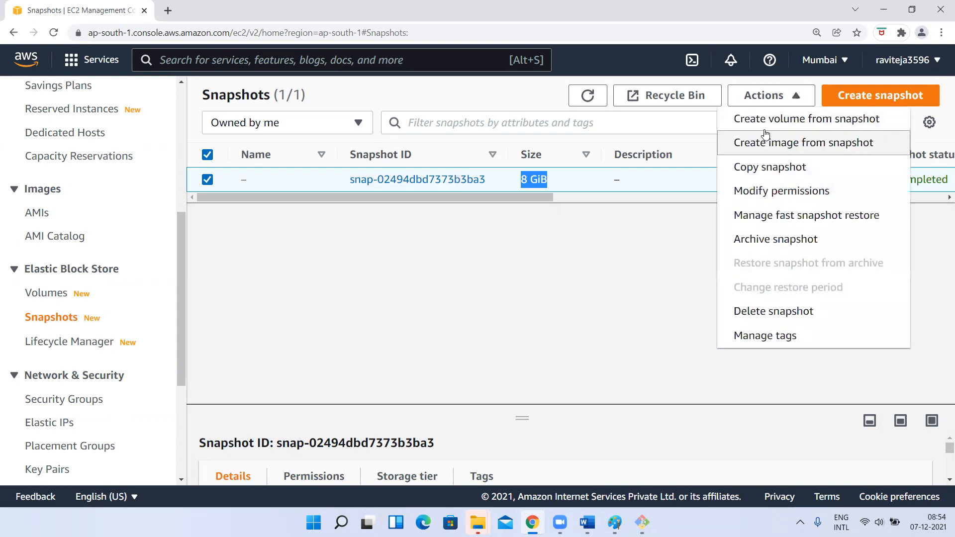
click(588, 287)
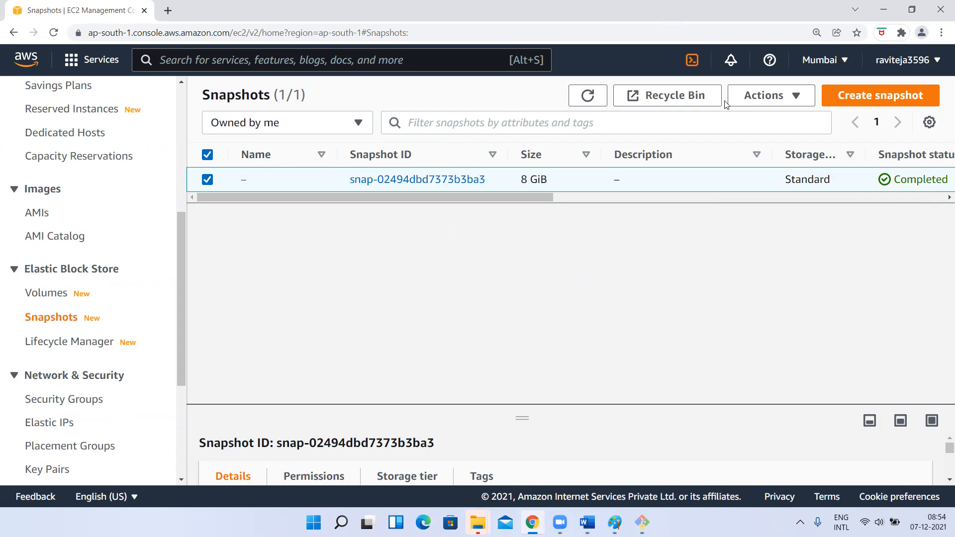
- Open the form for creating a volume from the snapshot and examine its volume type options and size
click(747, 100)
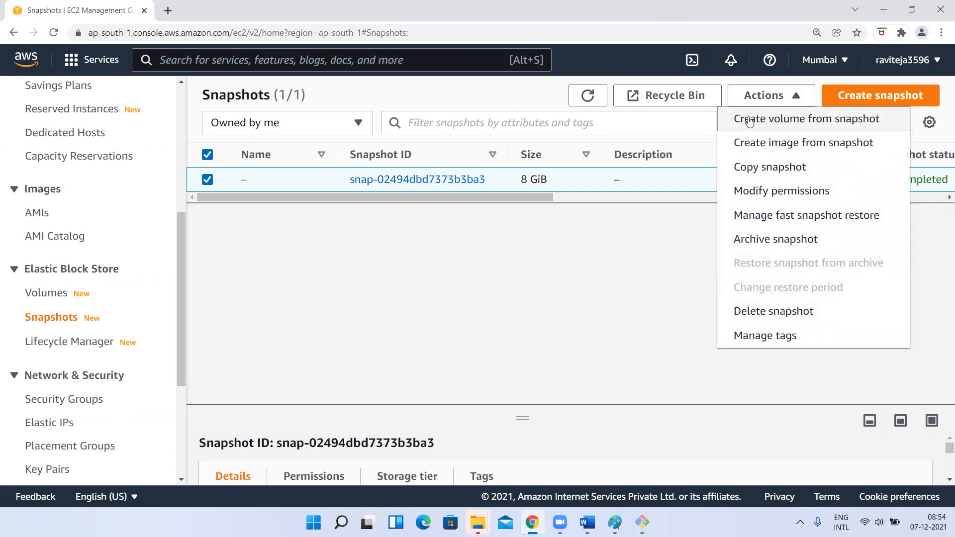
click(749, 121)
scroll(392, 312, down, 3)
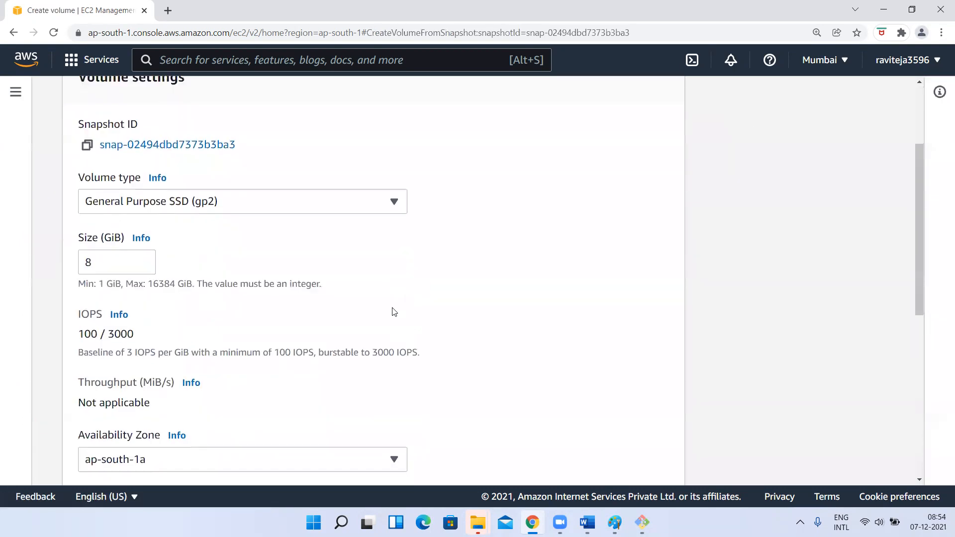
click(111, 268)
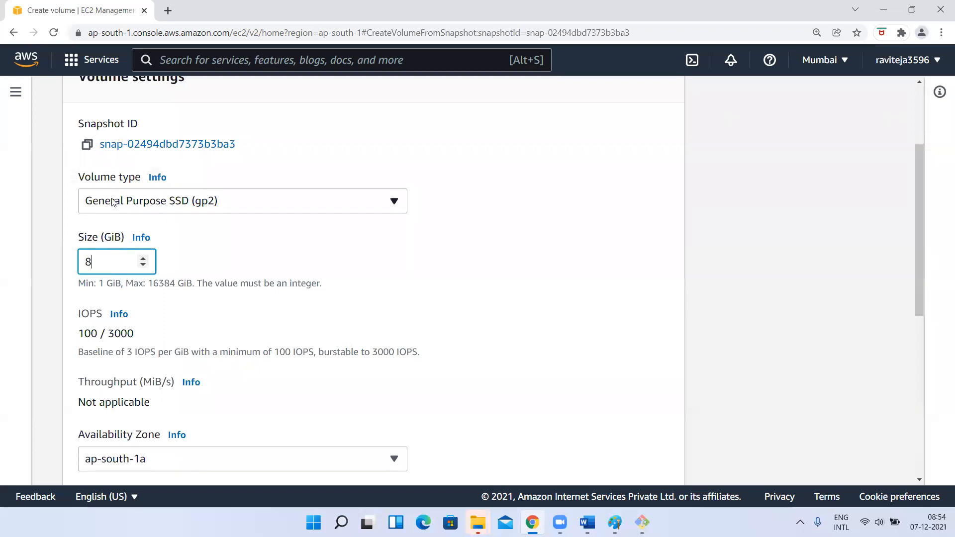
scroll(117, 201, up, 1)
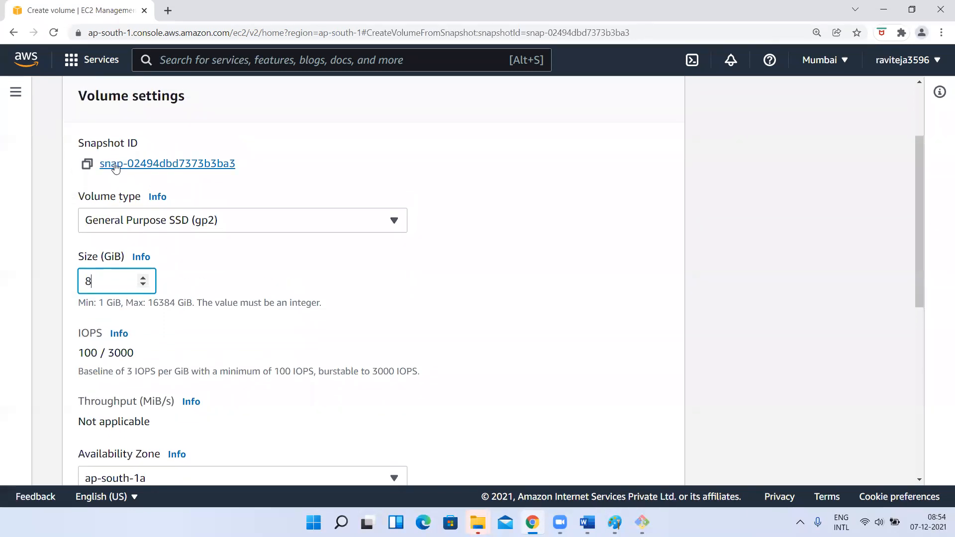
click(111, 221)
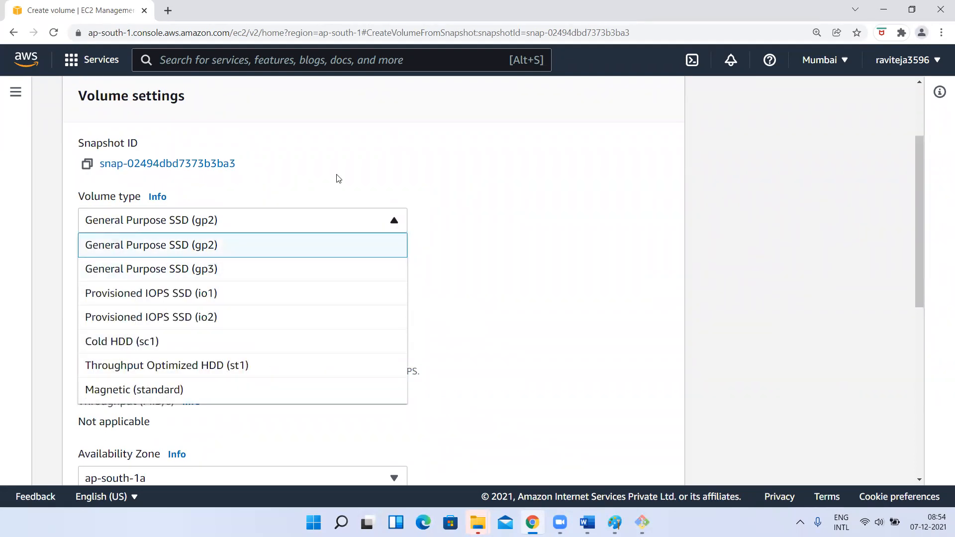
click(449, 160)
click(110, 275)
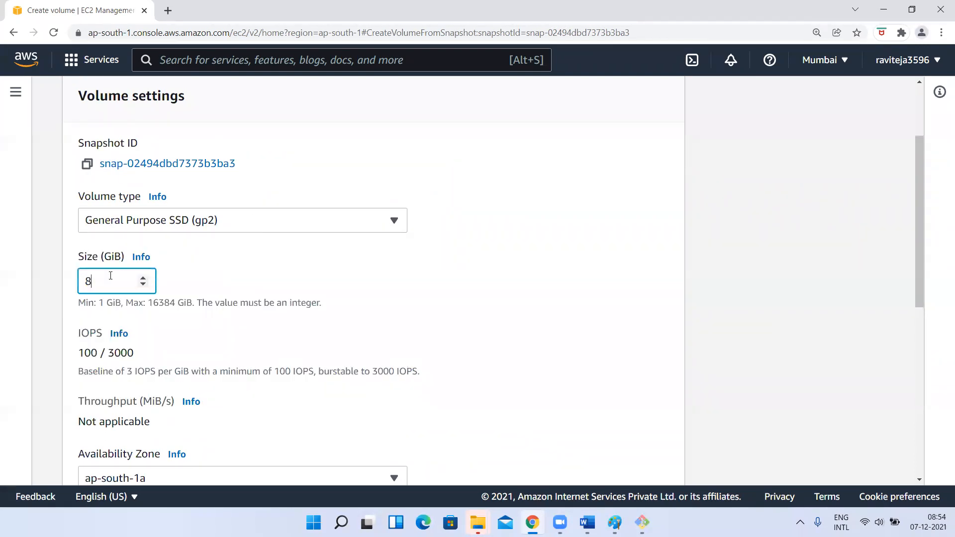
- Review the availability zone, encryption and tag settings of the volume form, and cancel the volume creation
scroll(362, 326, down, 4)
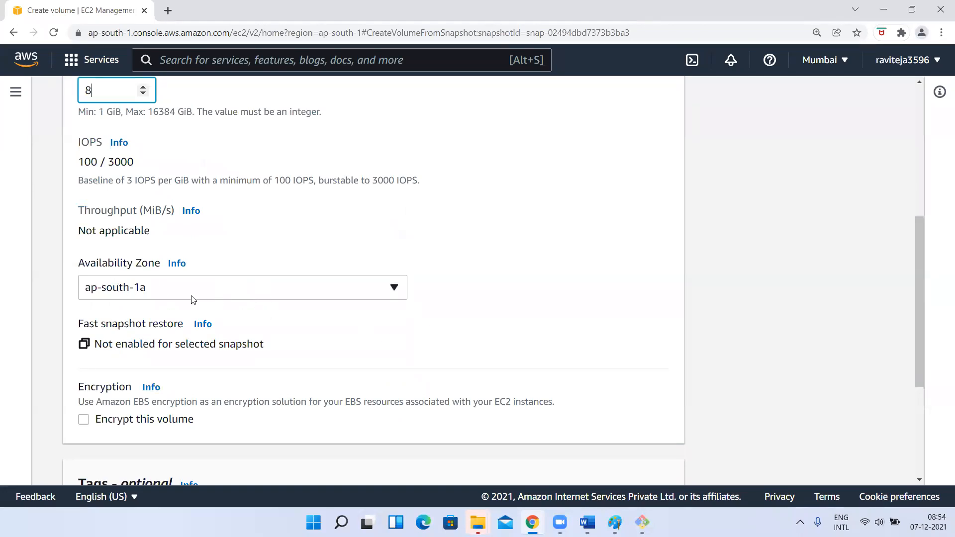
click(164, 297)
click(562, 277)
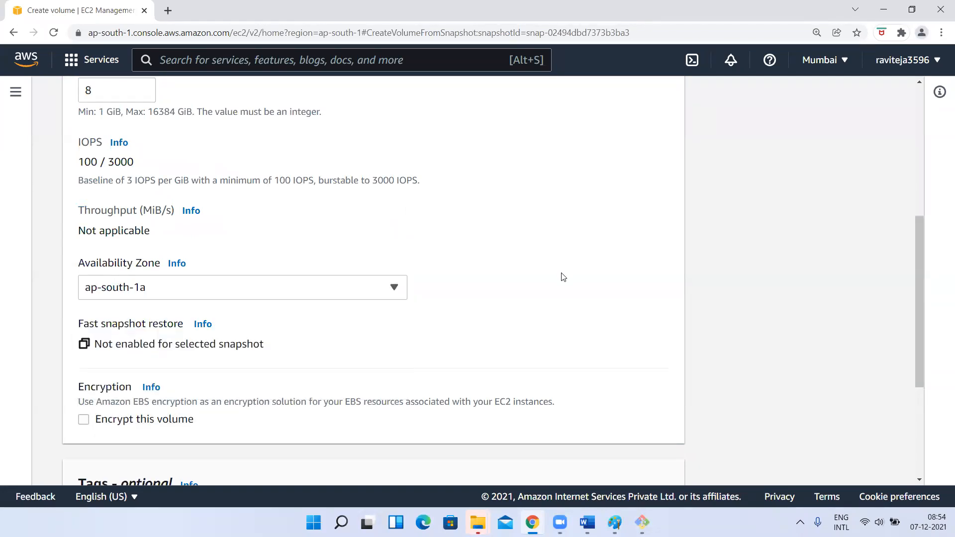
scroll(562, 277, down, 4)
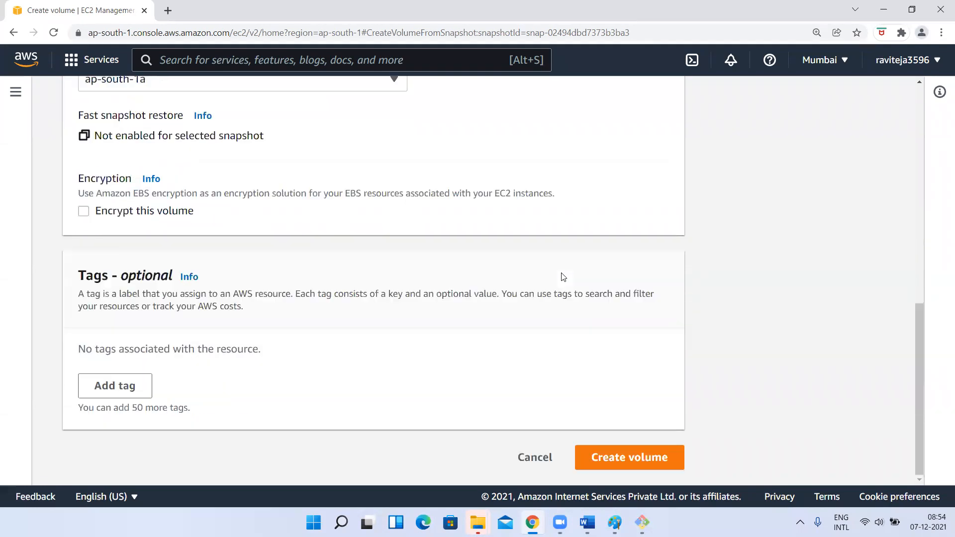
click(531, 458)
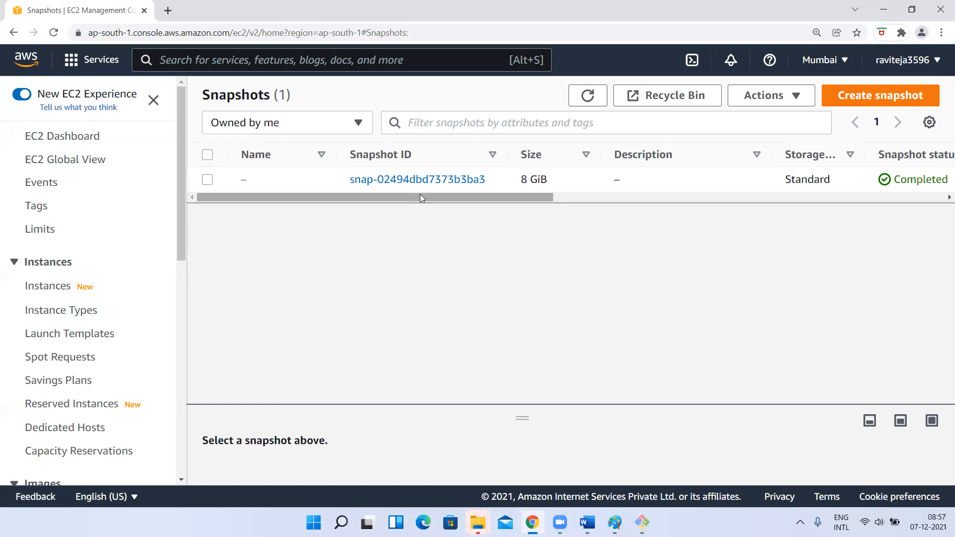
- Open the form for creating an image from the snapshot and review its name, architecture, virtualization and volume settings
click(211, 184)
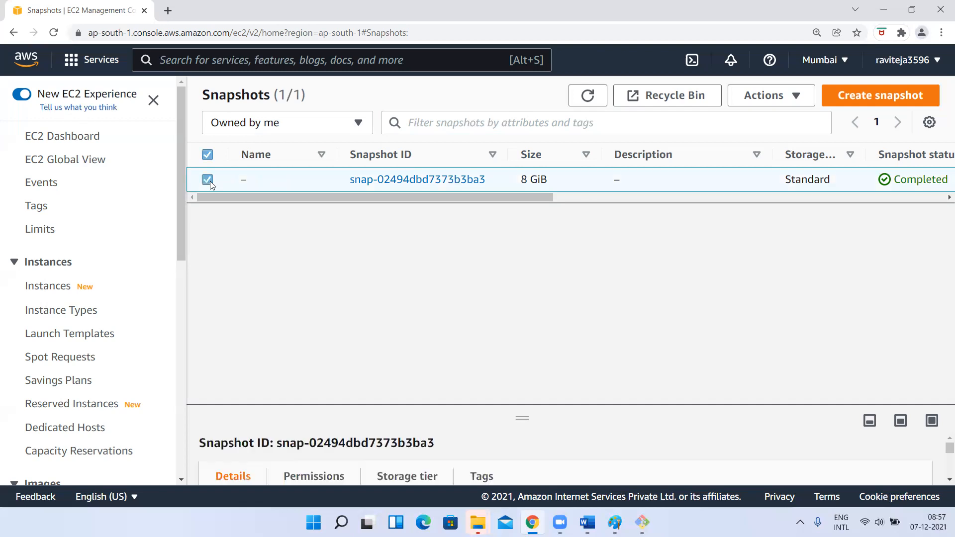
click(766, 95)
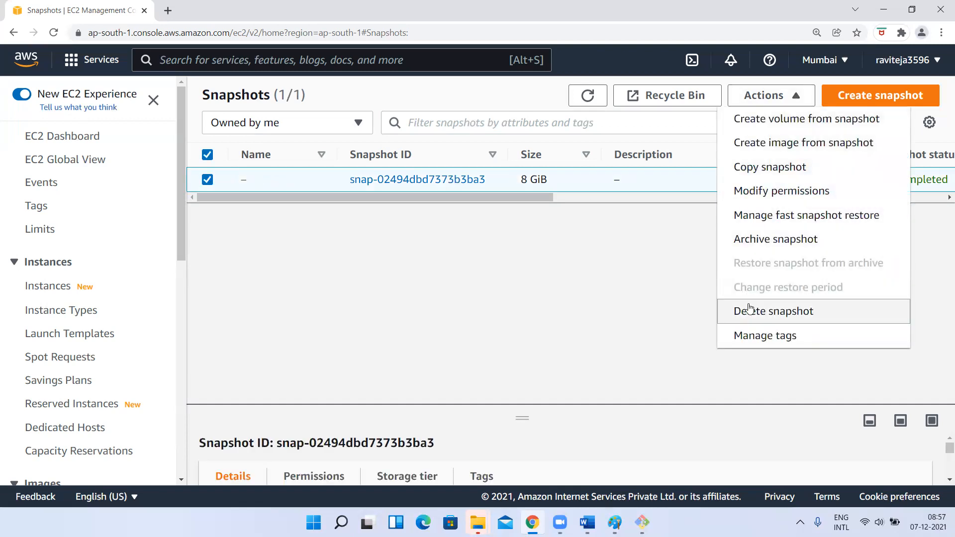
click(744, 145)
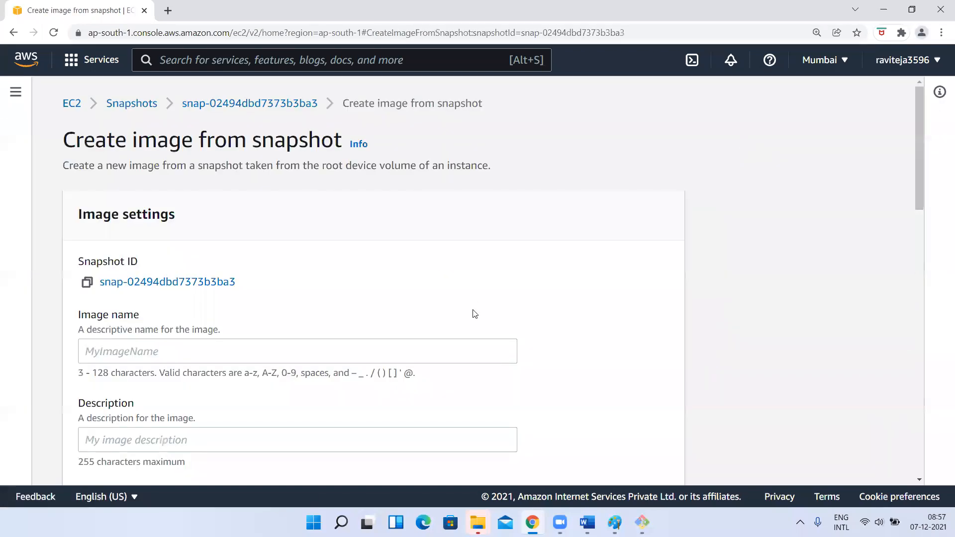
scroll(473, 313, down, 3)
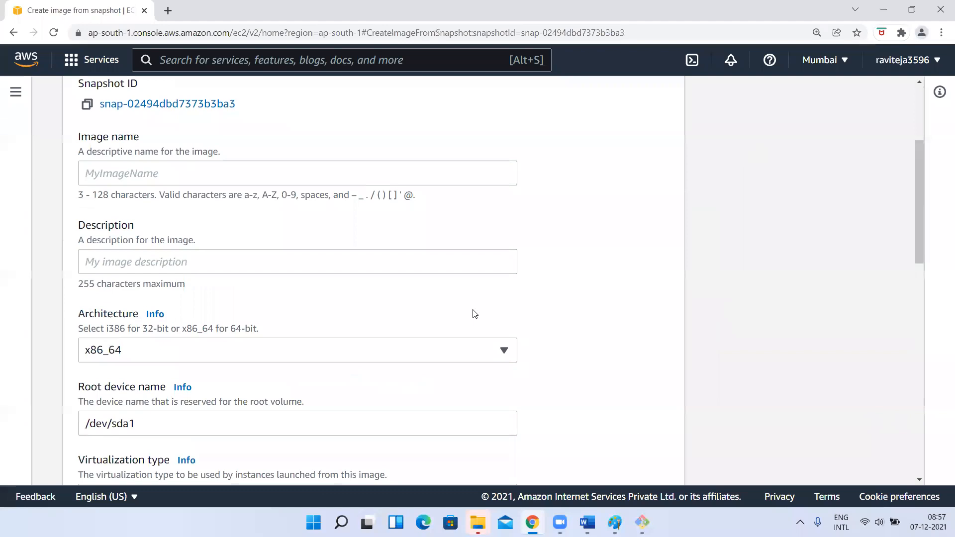
scroll(473, 313, up, 1)
click(127, 213)
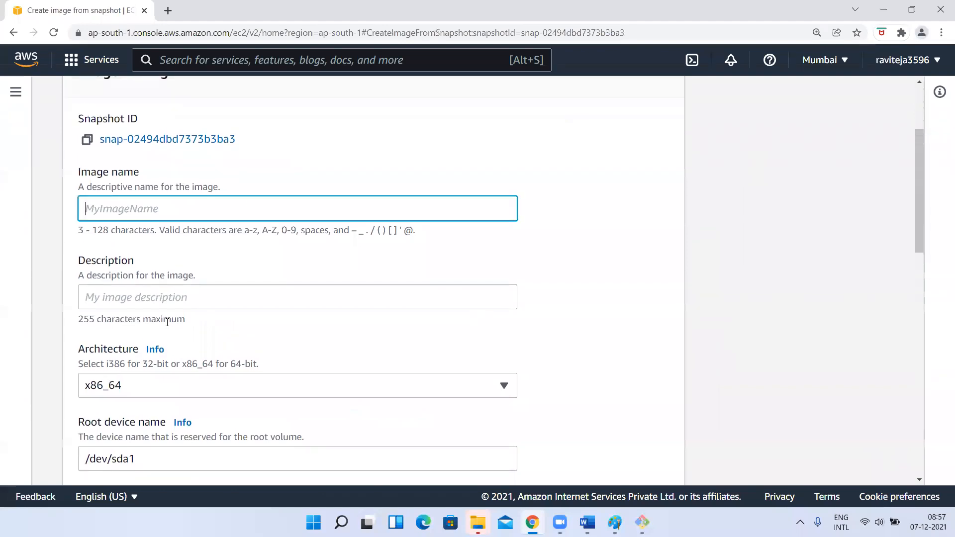
scroll(156, 336, down, 5)
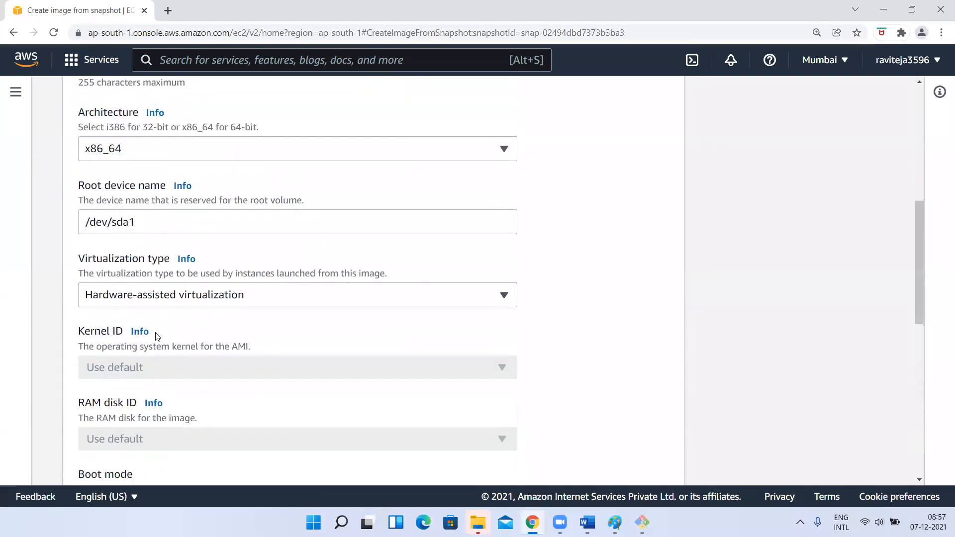
scroll(156, 337, down, 10)
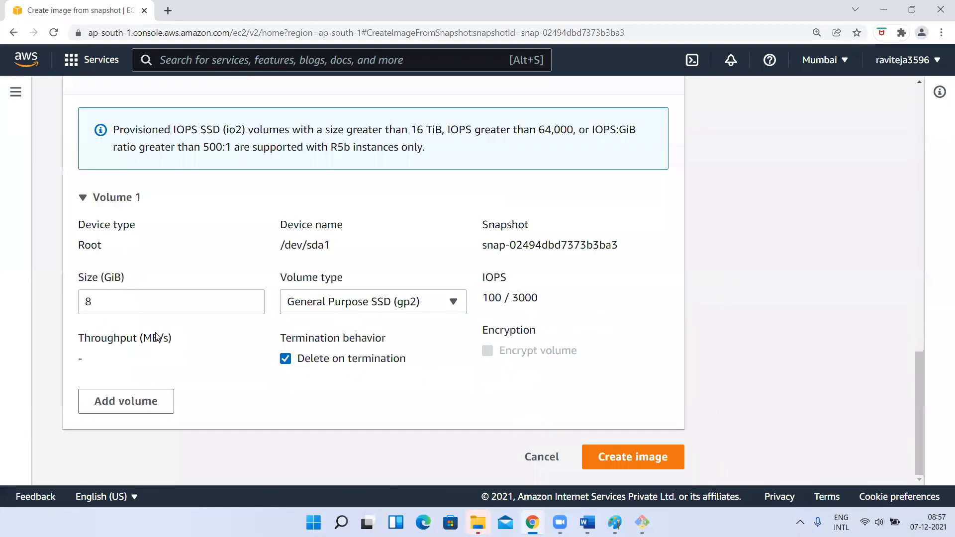
- Recheck the image form and cancel it, and also cancel the volume creation form
scroll(156, 336, up, 15)
scroll(156, 336, down, 15)
click(533, 460)
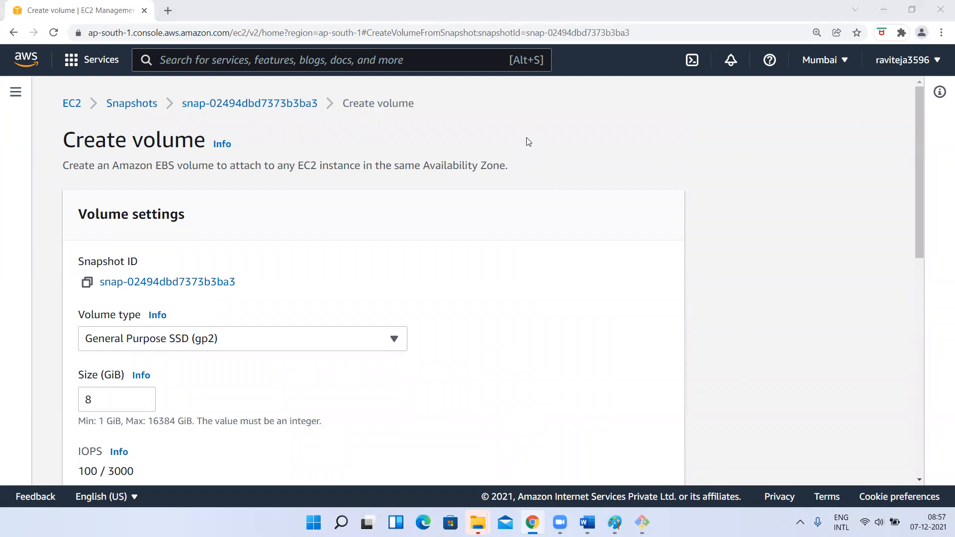
scroll(503, 274, down, 10)
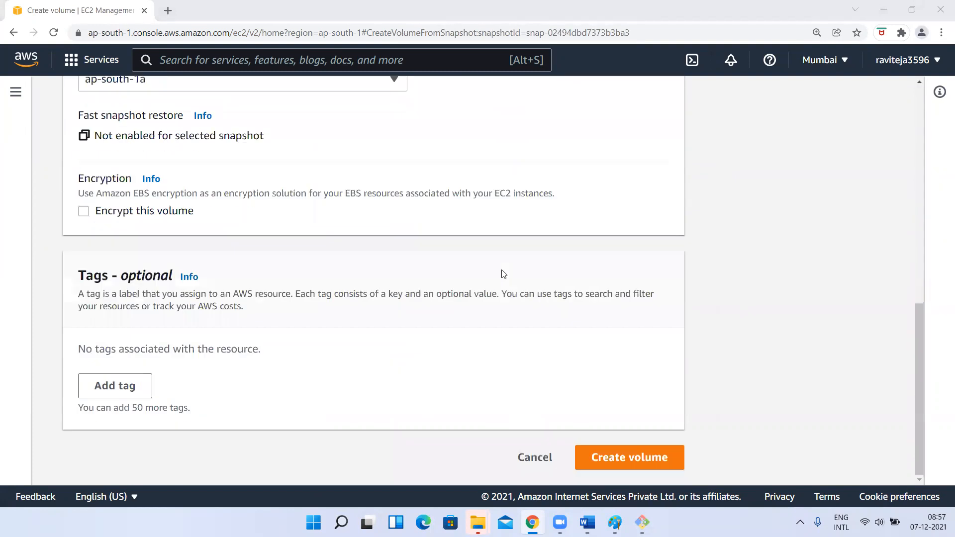
click(533, 456)
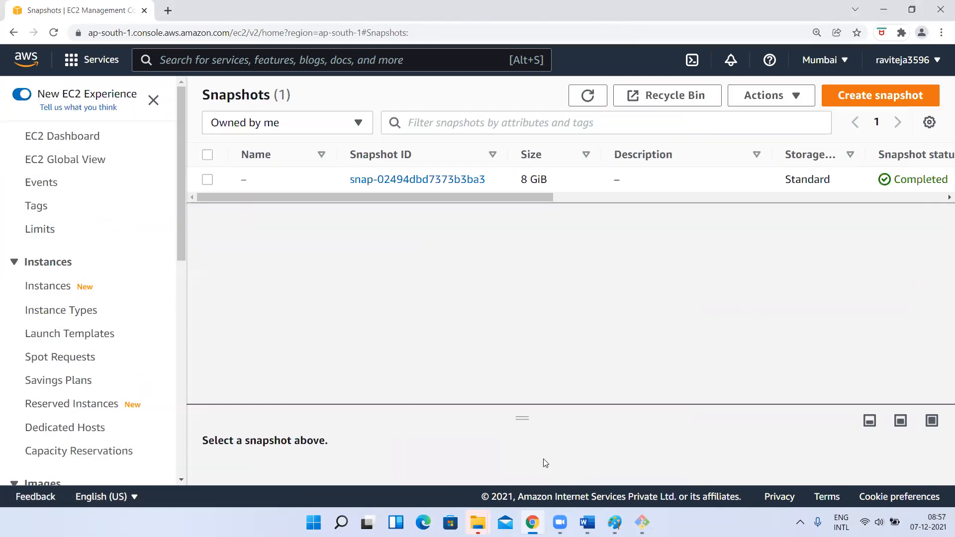
- Select the snapshot, review its available actions, and open its deletion confirmation and close it without deleting
click(207, 179)
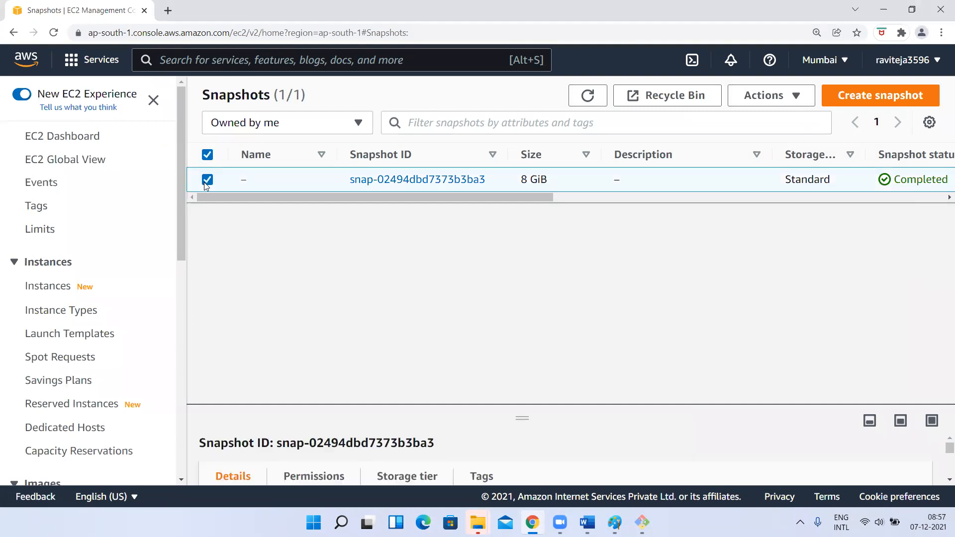
click(774, 94)
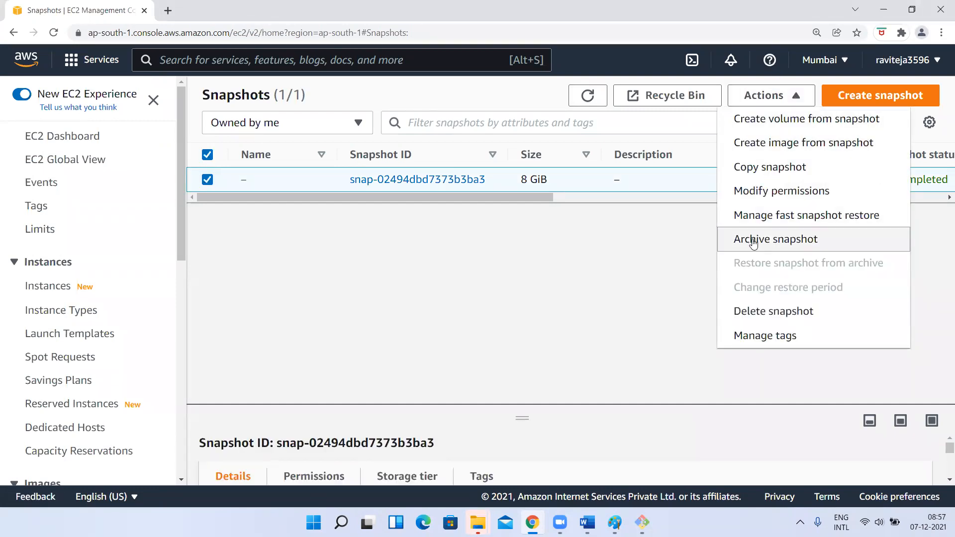
click(755, 309)
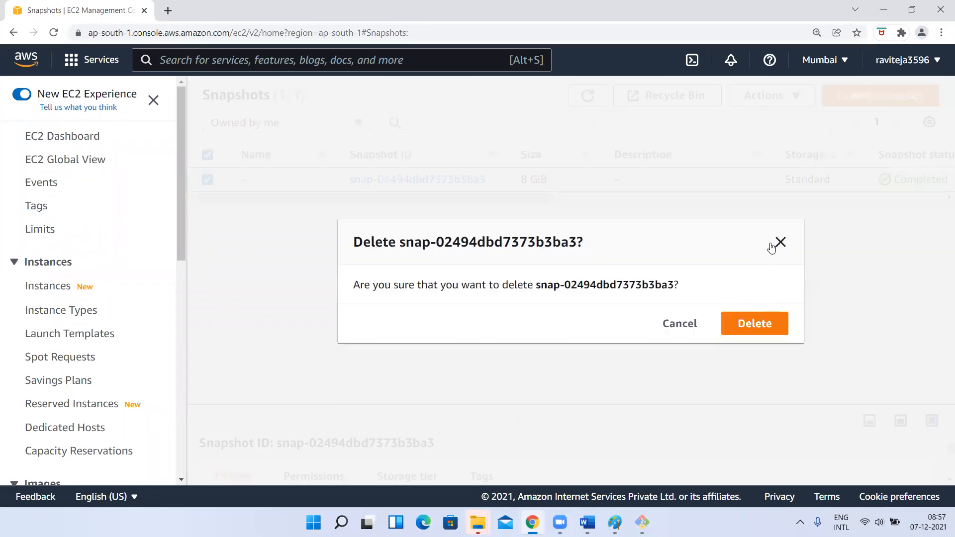
click(780, 241)
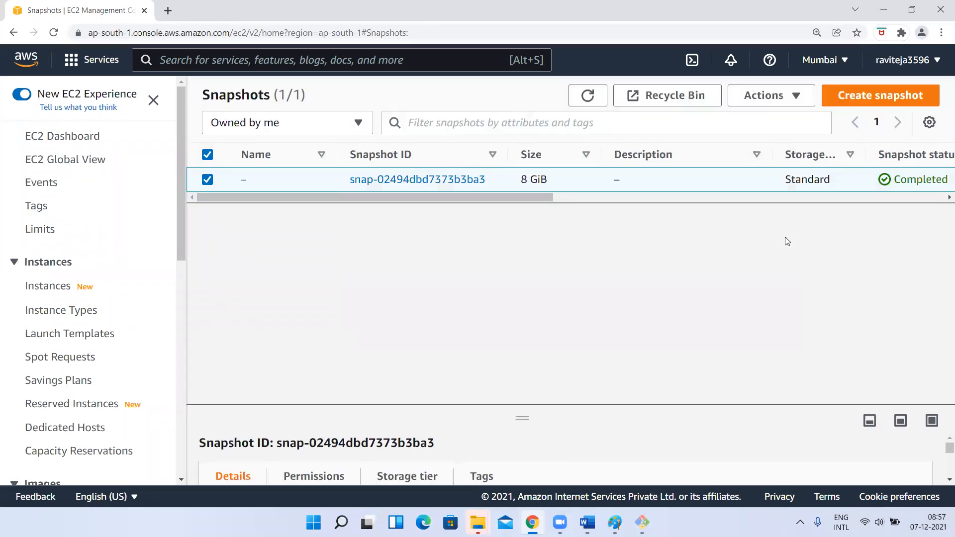
- Delete the selected snapshot, dismiss the notification, and refresh the snapshot list
click(757, 96)
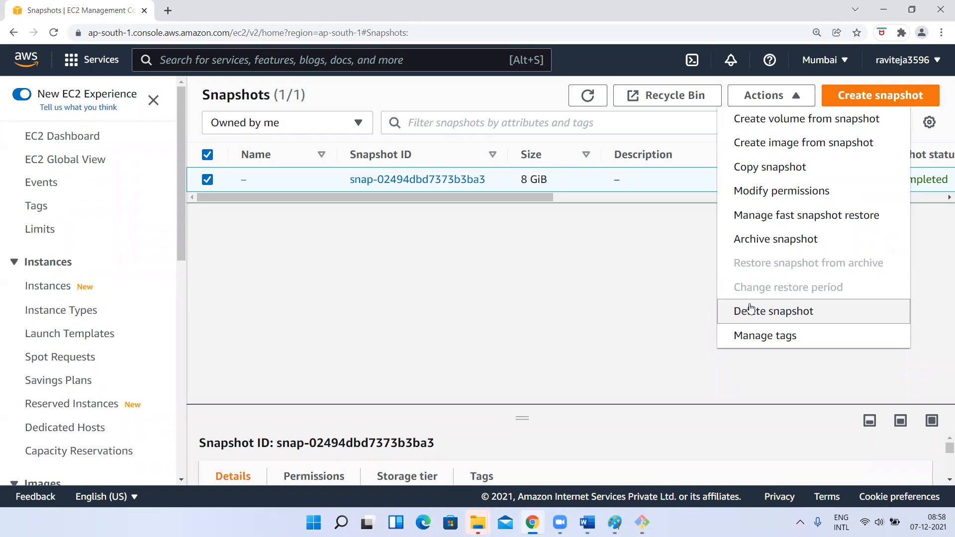
click(756, 314)
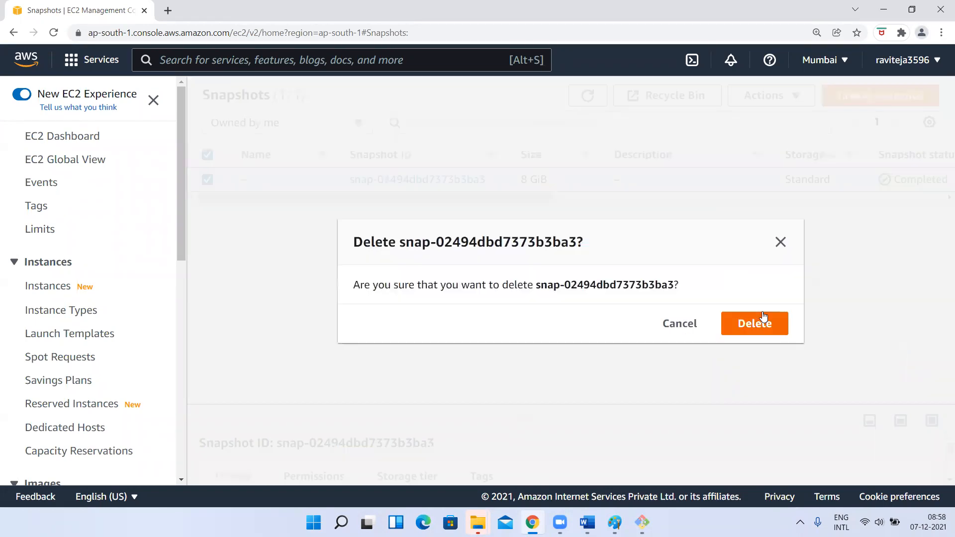
click(743, 322)
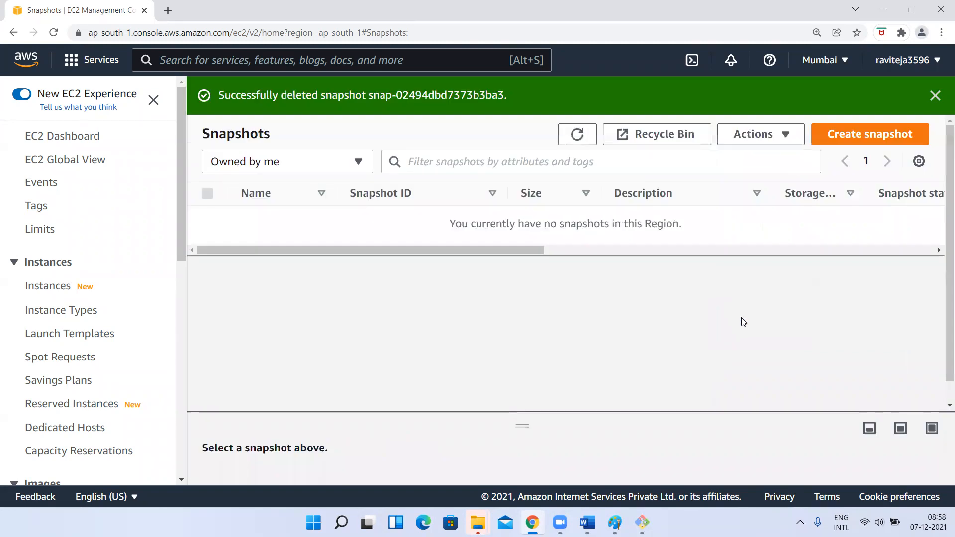
click(934, 97)
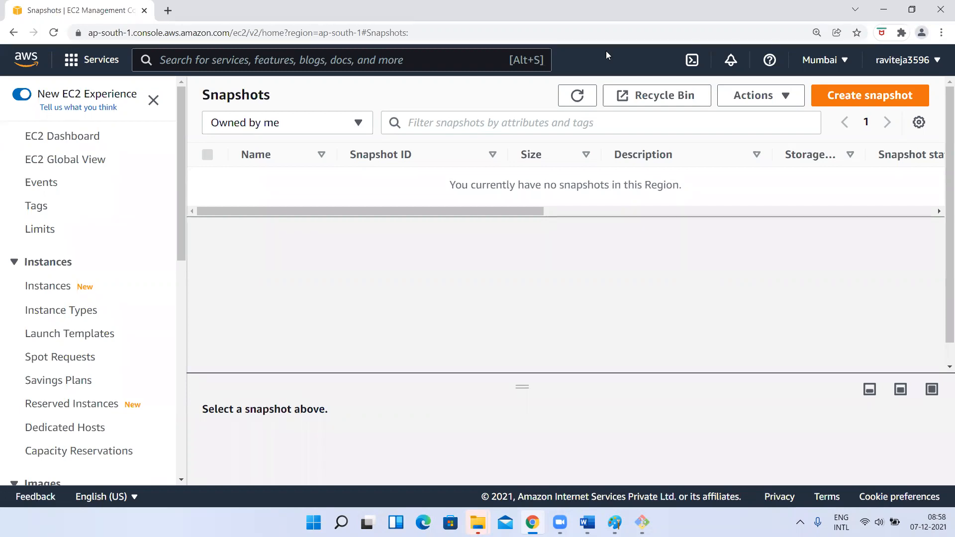
click(575, 96)
drag(375, 211, 286, 221)
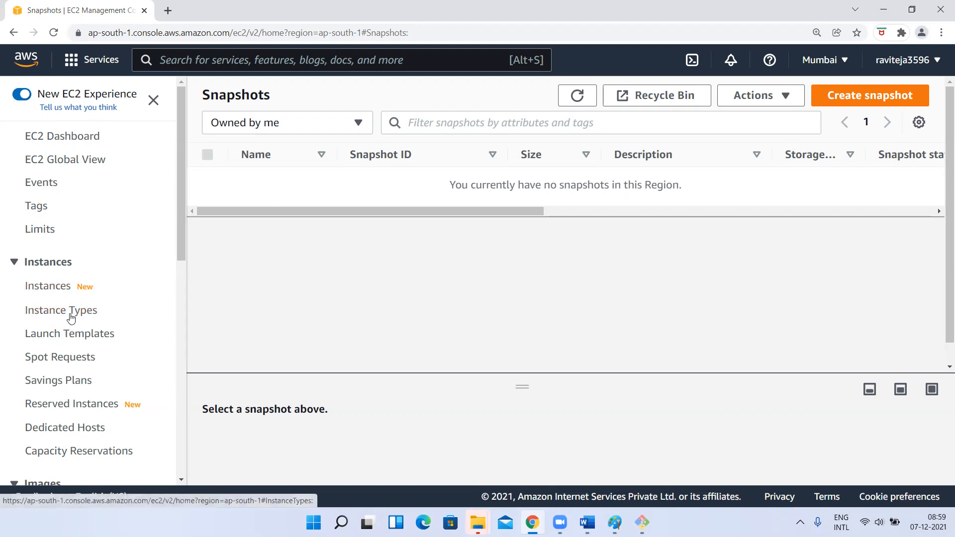
- Open the instances list, refresh it, and select the instance to examine its summary and configuration details
click(51, 289)
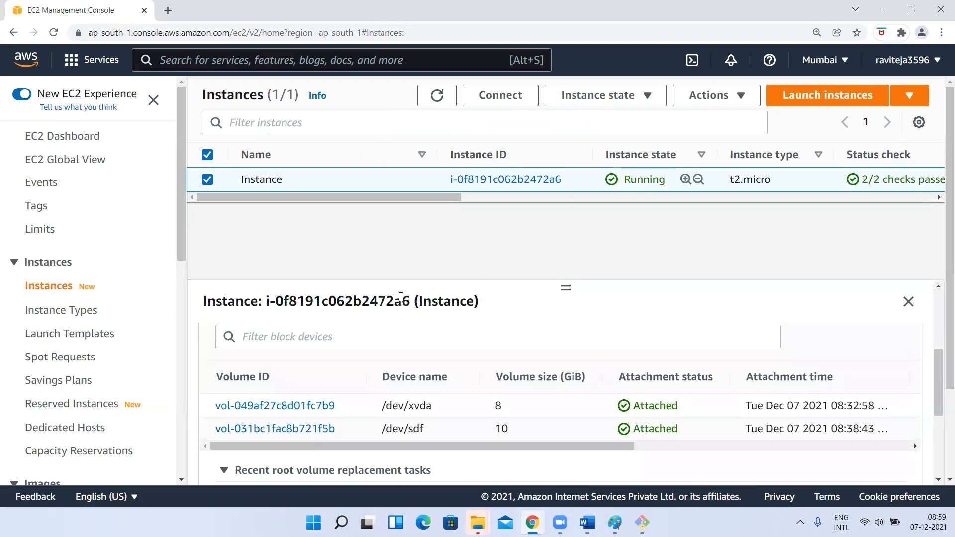
click(436, 95)
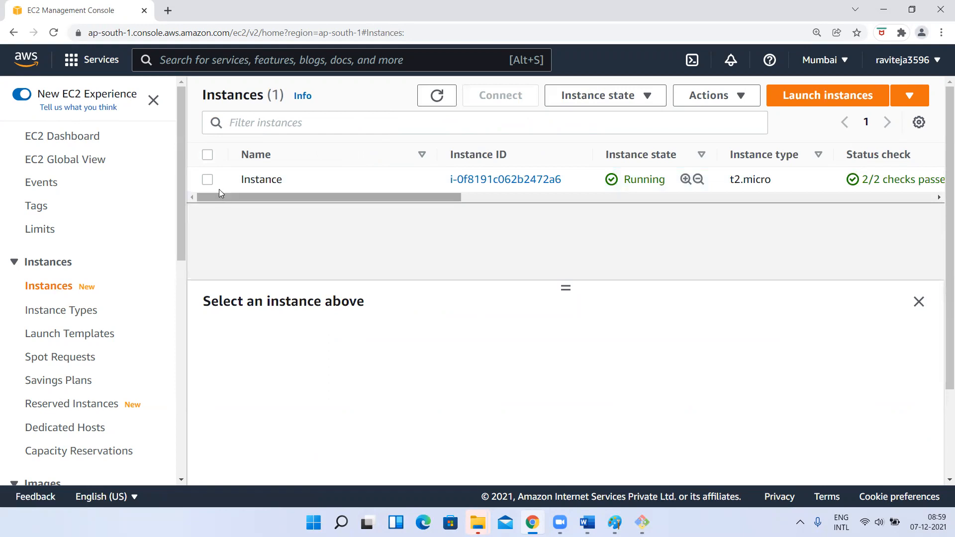
click(208, 179)
scroll(370, 422, down, 10)
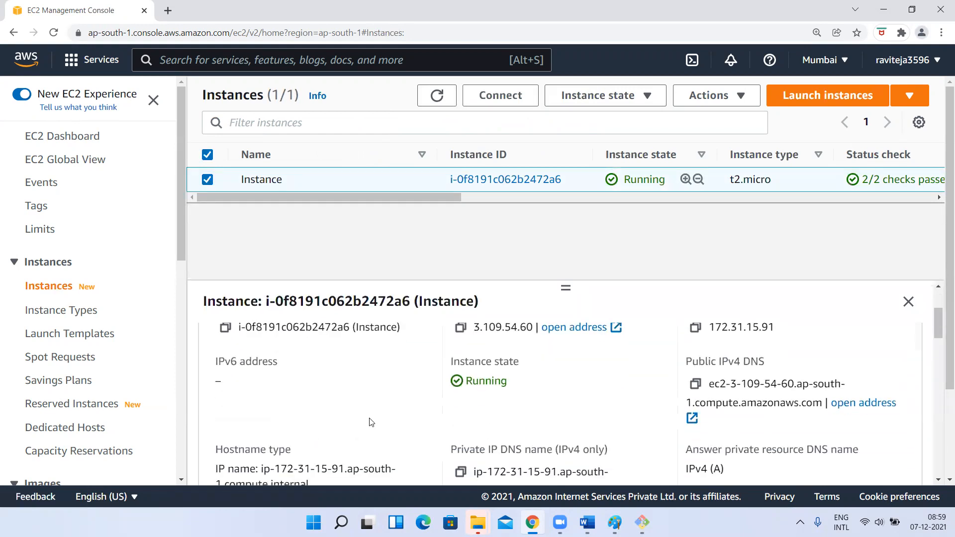
scroll(369, 423, down, 1)
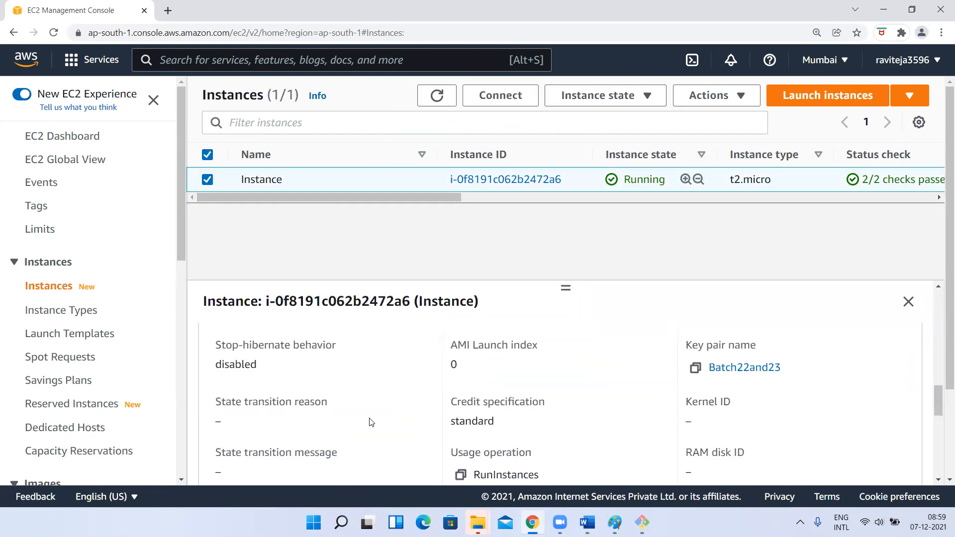
scroll(369, 422, up, 10)
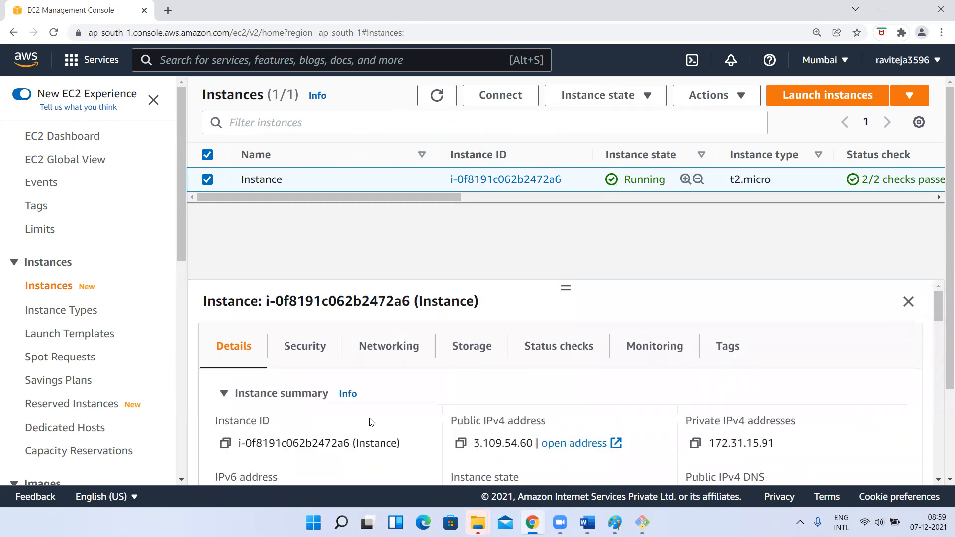
click(910, 306)
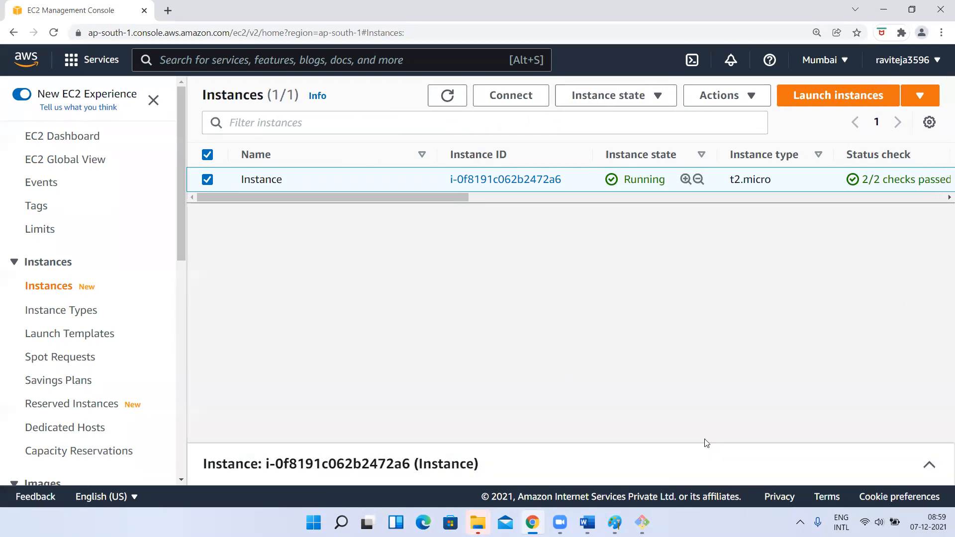
click(926, 464)
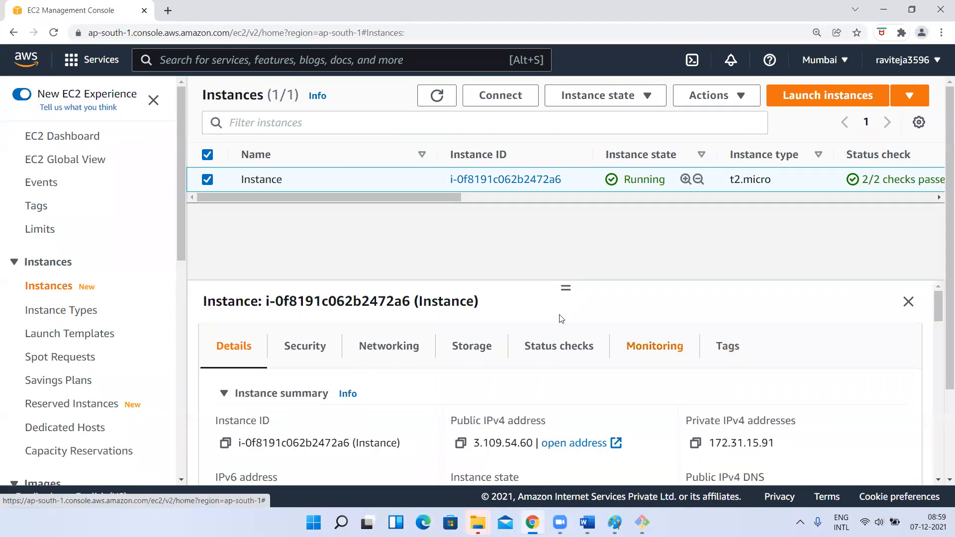
scroll(424, 414, down, 3)
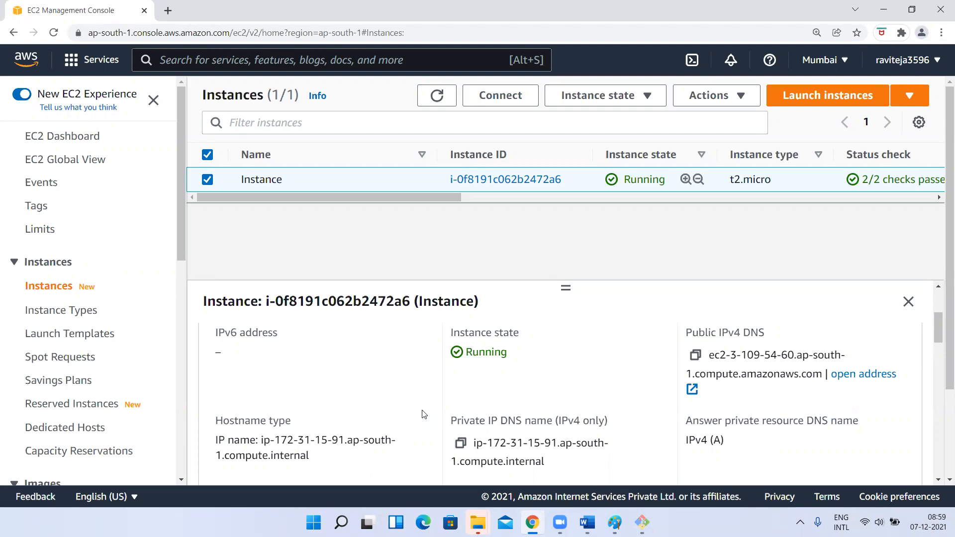
- Switch to the instance's terminal session to view the earlier mount output, and return to the EC2 console
click(641, 522)
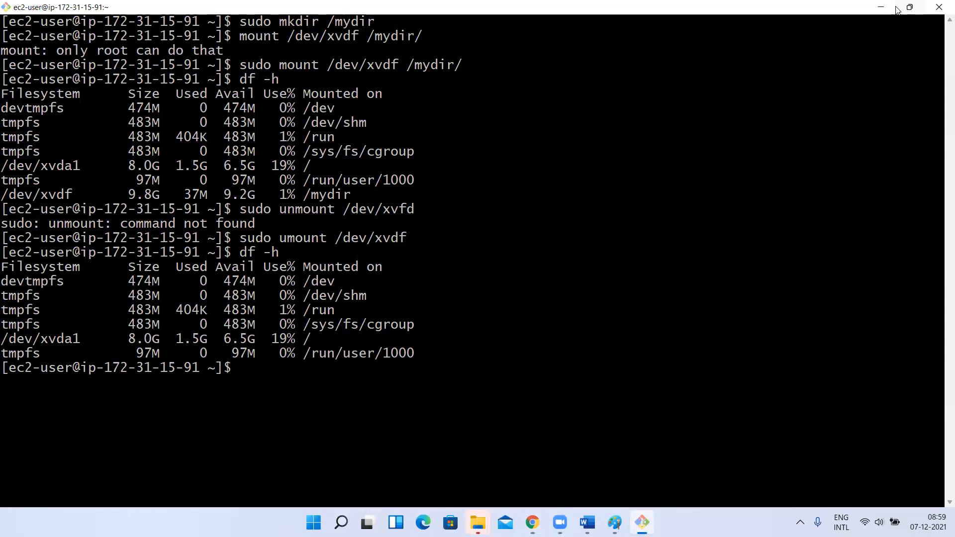
click(880, 7)
click(641, 522)
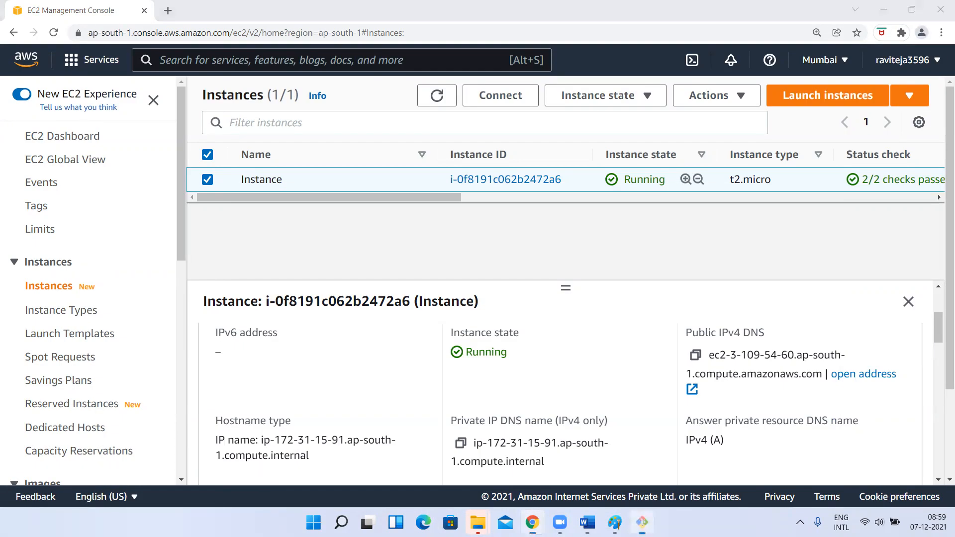
click(641, 522)
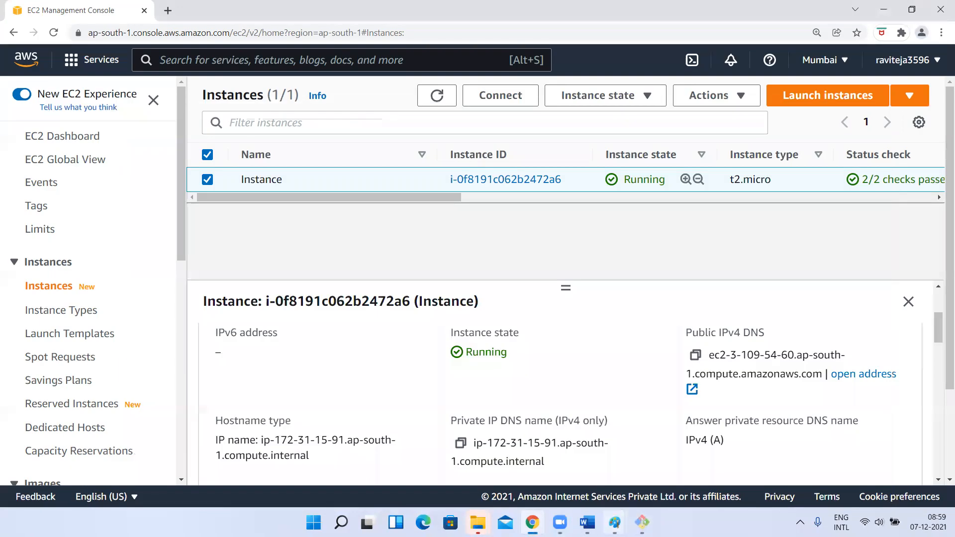
- Switch to Paint and undo all the earlier drawings and labels to empty the canvas
mouse_move(614, 521)
click(475, 455)
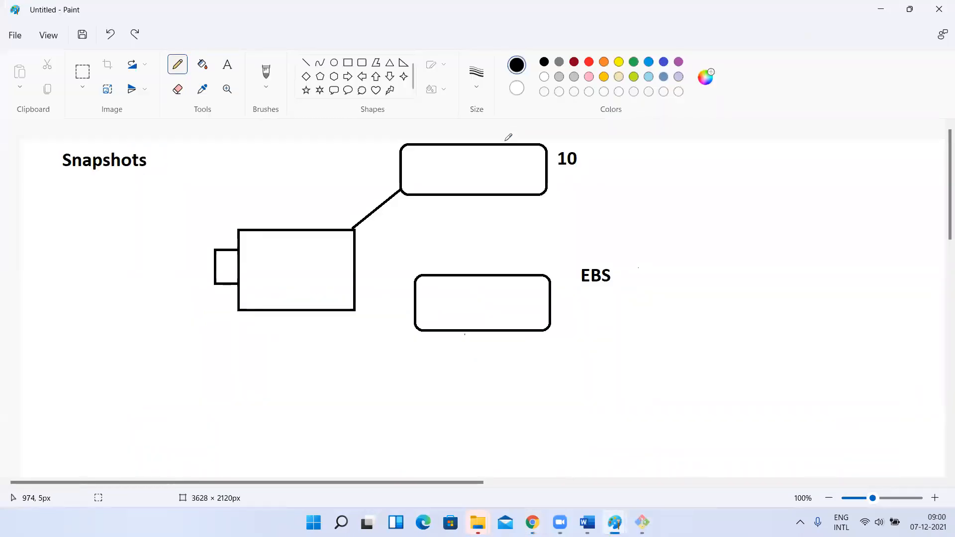
key(ctrl+z)
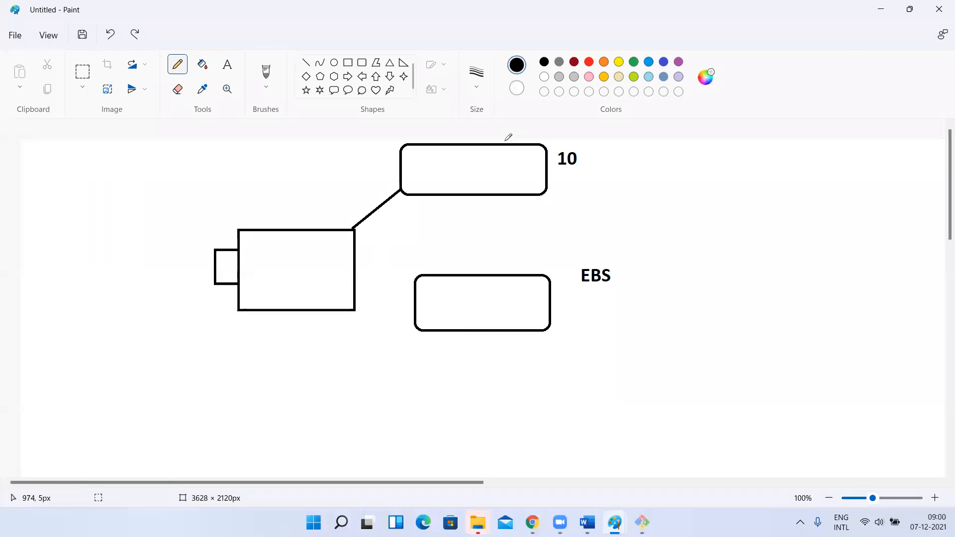
key(ctrl+z)
key(ctrl+z)
key(ctrl+z)
key(ctrl+z)
key(ctrl+z)
key(ctrl+z)
key(ctrl+z)
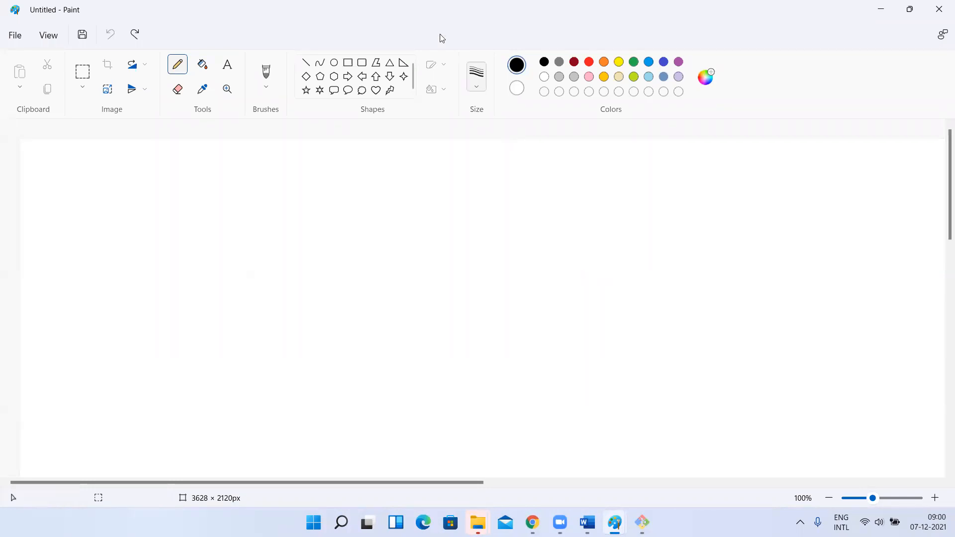
- Draw a rounded rectangle about 284 × 174 px near the middle of the visible canvas
click(362, 66)
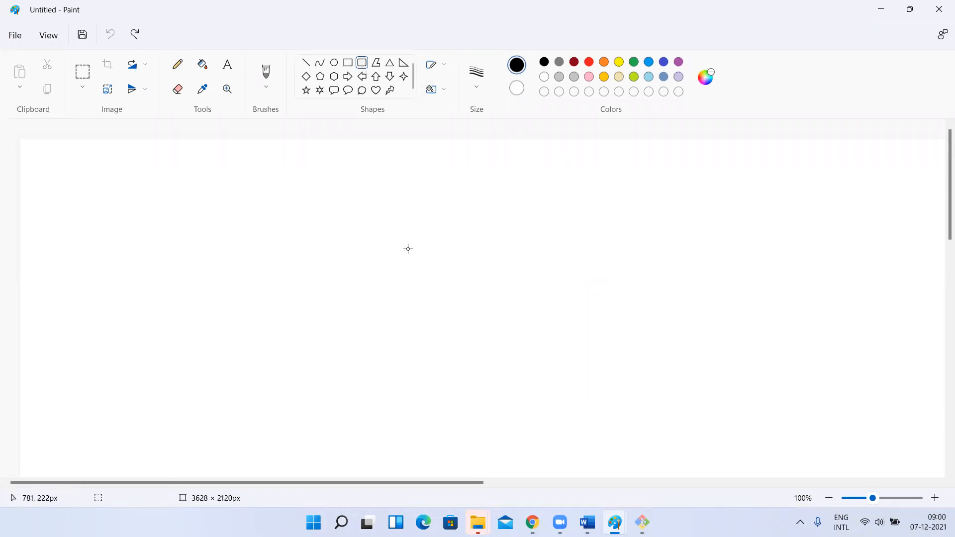
mouse_move(340, 265)
mouse_down()
mouse_move(423, 333)
mouse_move(481, 351)
mouse_up()
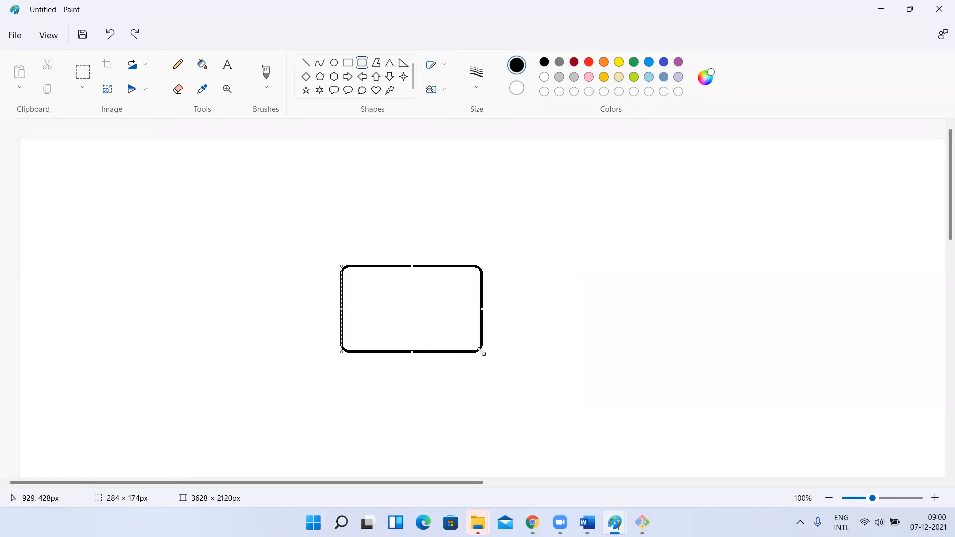
- Undo the current rounded rectangle and draw a larger black one higher on the canvas, right of its middle
click(525, 318)
key(ctrl+z)
drag(537, 153, 699, 274)
click(771, 199)
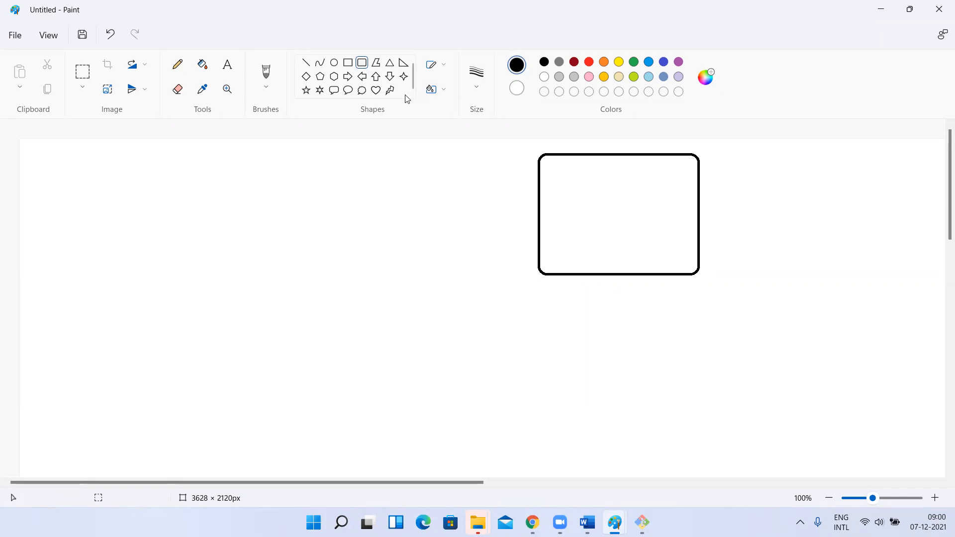
- Draw a small green rectangle inside the black rounded rectangle
click(348, 63)
click(633, 61)
drag(589, 188, 641, 226)
click(420, 248)
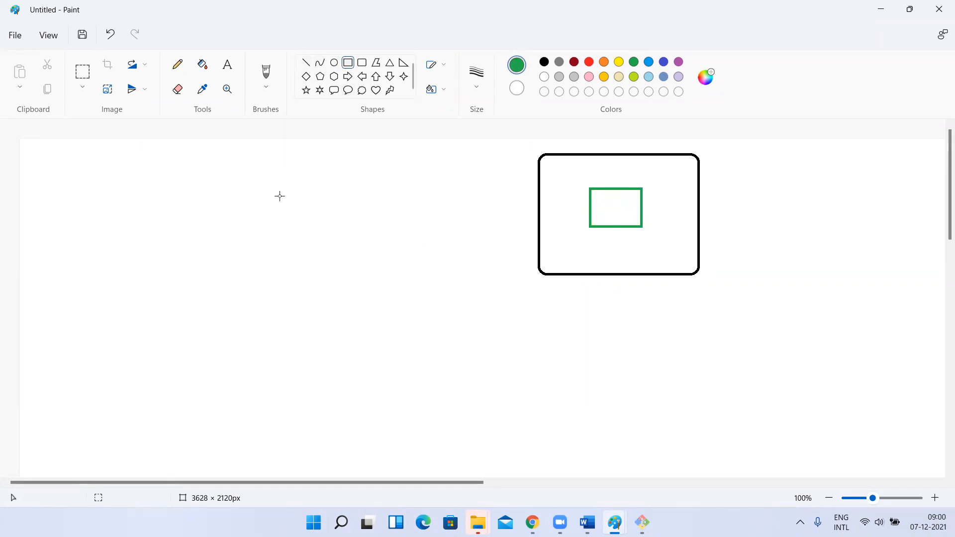
click(227, 65)
click(132, 224)
text(http://ipaddress:)
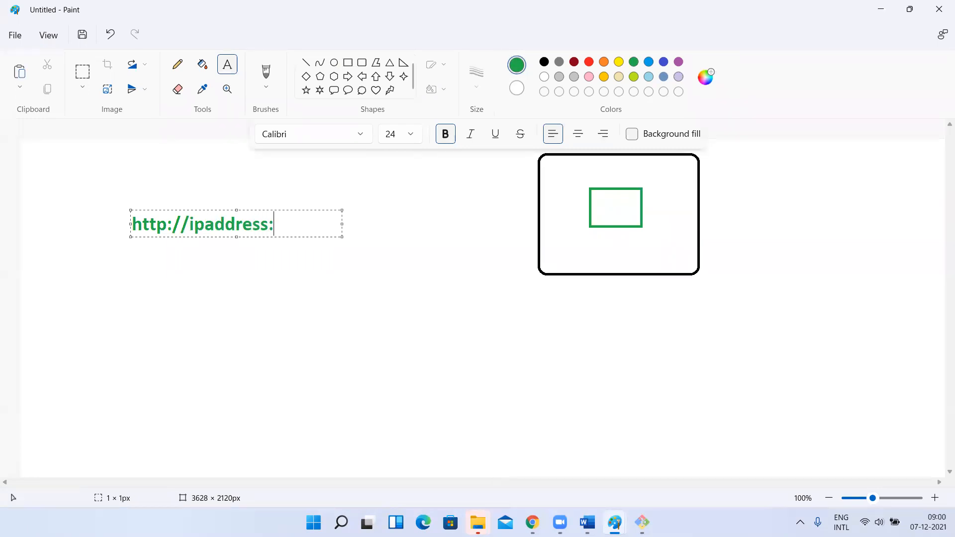
text(8080)
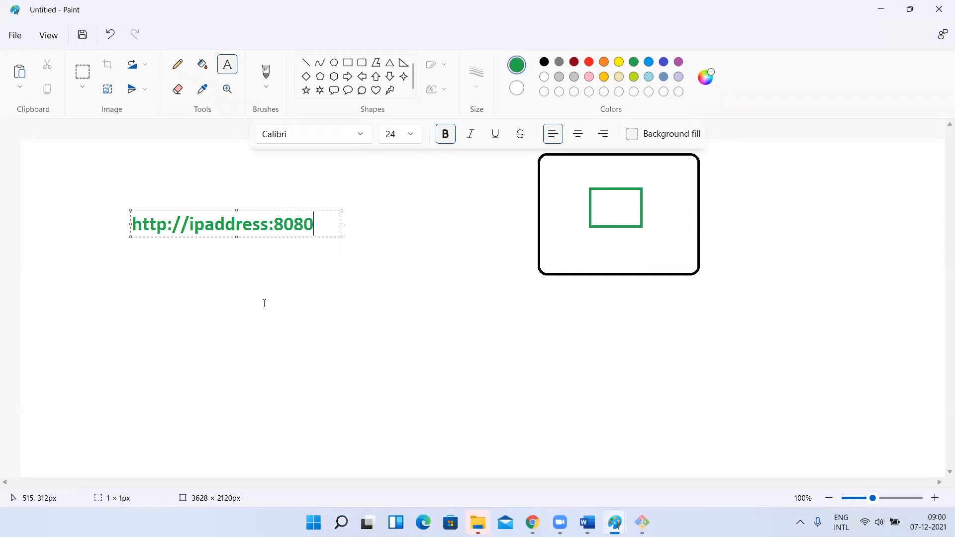
click(278, 293)
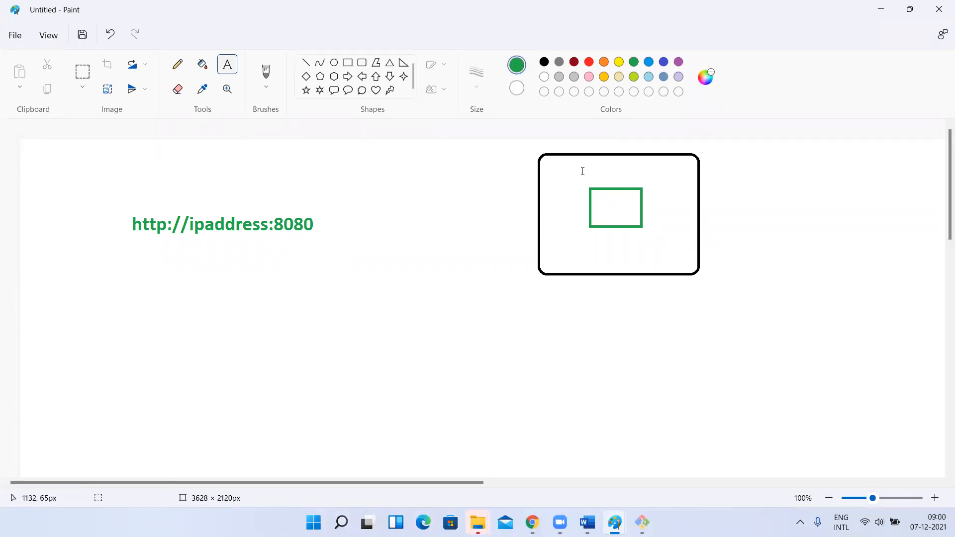
- Underline "ipaddress" with the Pencil, undo that stroke, and redraw the underline slightly lower
click(177, 64)
drag(189, 235, 269, 236)
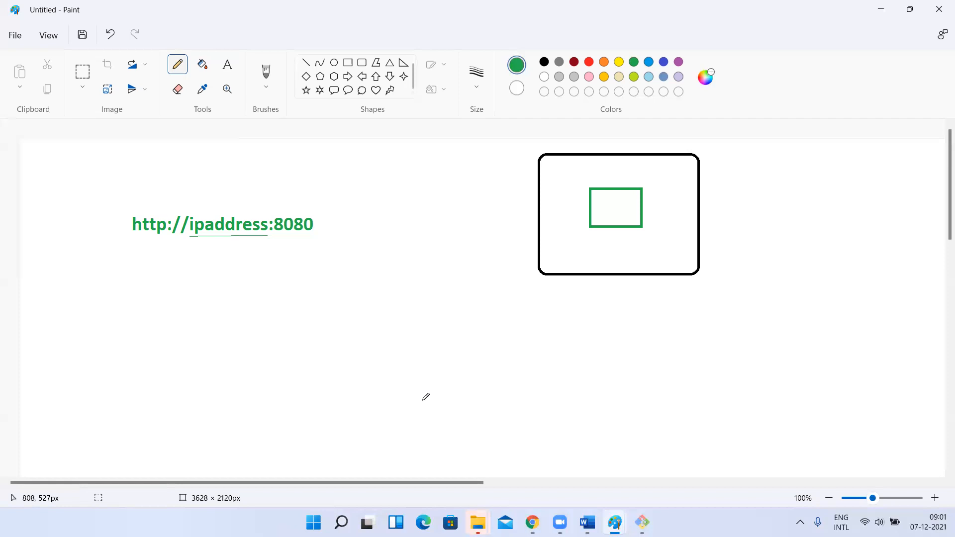
key(ctrl+z)
drag(188, 247, 264, 243)
- Draw a small green rounded rectangle below the first box and enclose it in a larger black rectangle
click(361, 64)
drag(595, 361, 652, 402)
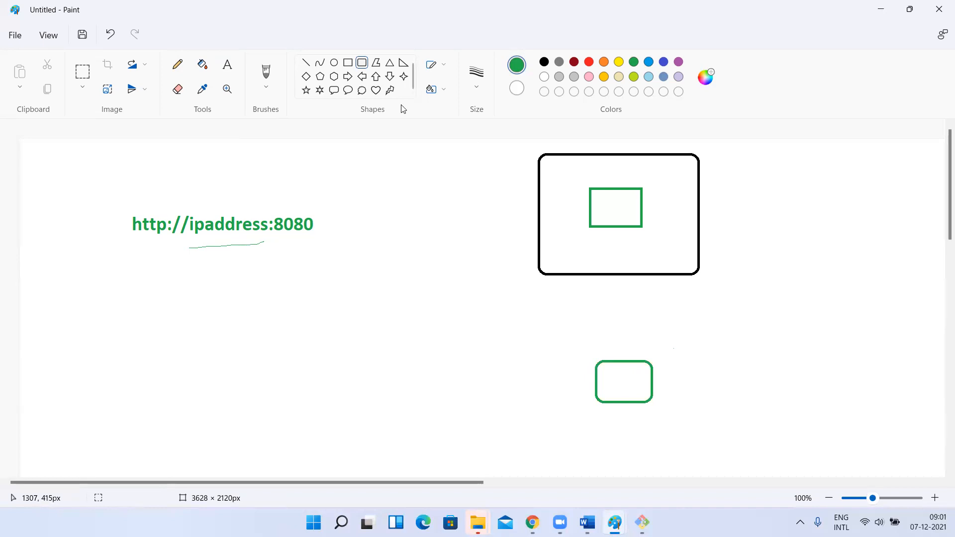
click(544, 62)
click(348, 62)
mouse_move(541, 324)
mouse_down()
mouse_move(689, 398)
mouse_move(698, 440)
mouse_up()
click(777, 343)
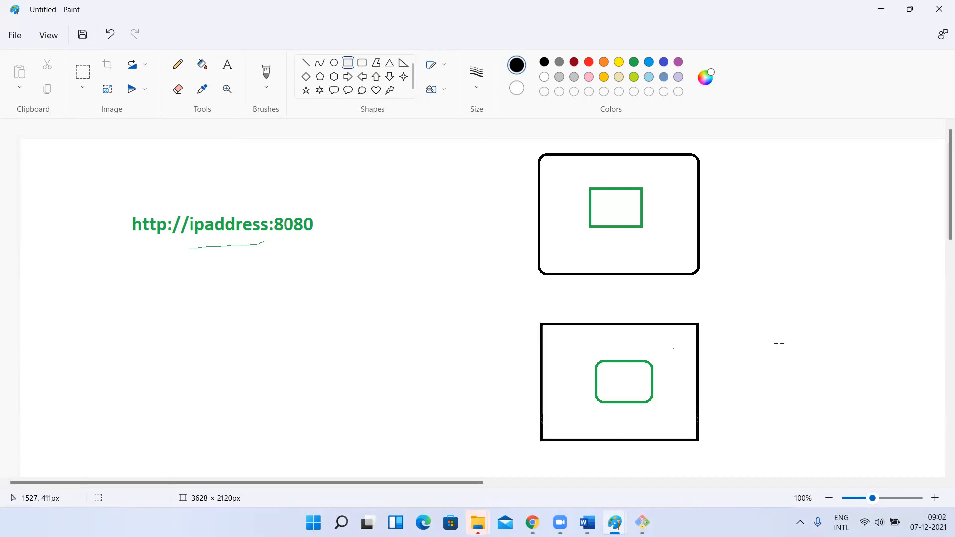
- Sketch Pencil lines from the URL to the upper box and from the lower box into the empty area beside it, and undo them
click(180, 64)
drag(313, 229, 545, 233)
drag(547, 378, 229, 389)
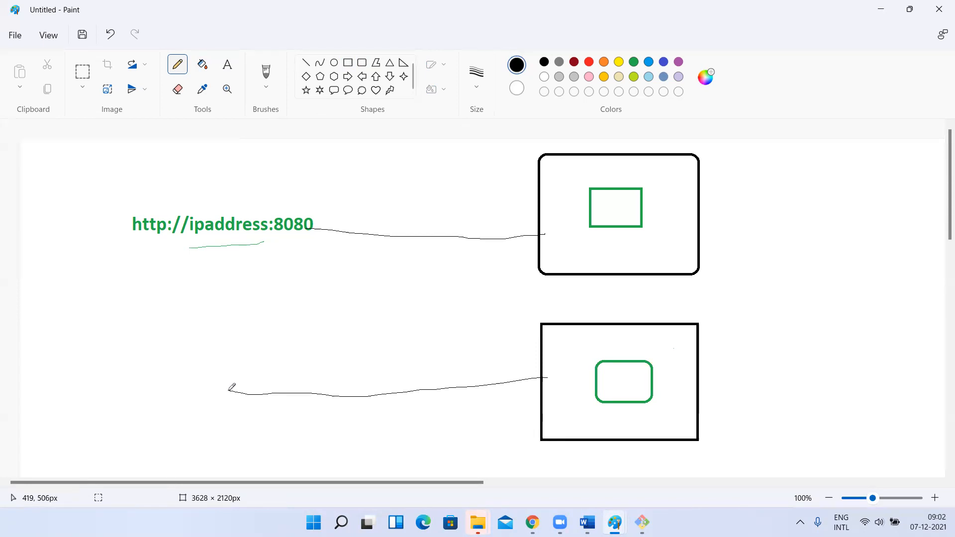
key(ctrl+z)
key(ctrl+z)
key(ctrl+z)
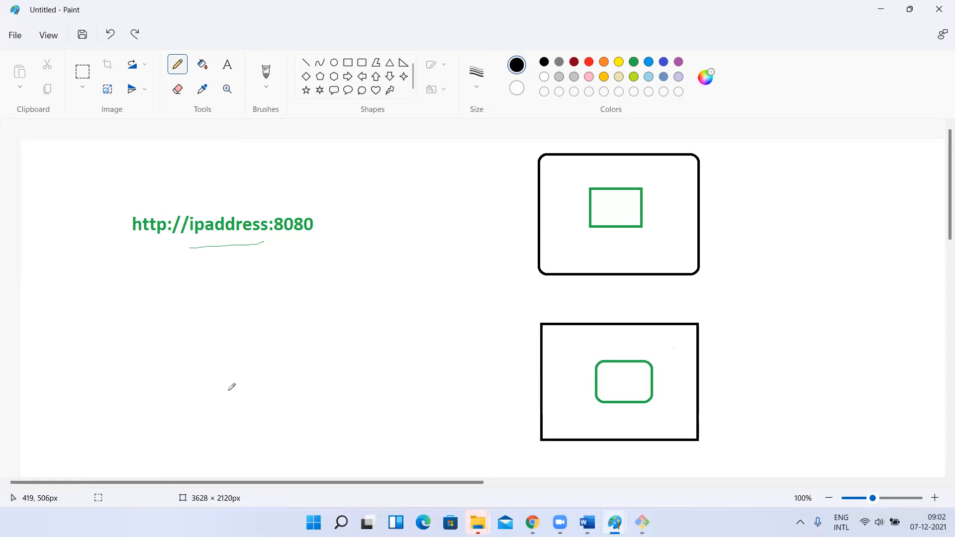
- Undo the earlier shapes and label one by one, and redo them until both boxes and the underlined URL are restored
key(ctrl+z)
key(ctrl+z)
key(ctrl+z)
key(ctrl+z)
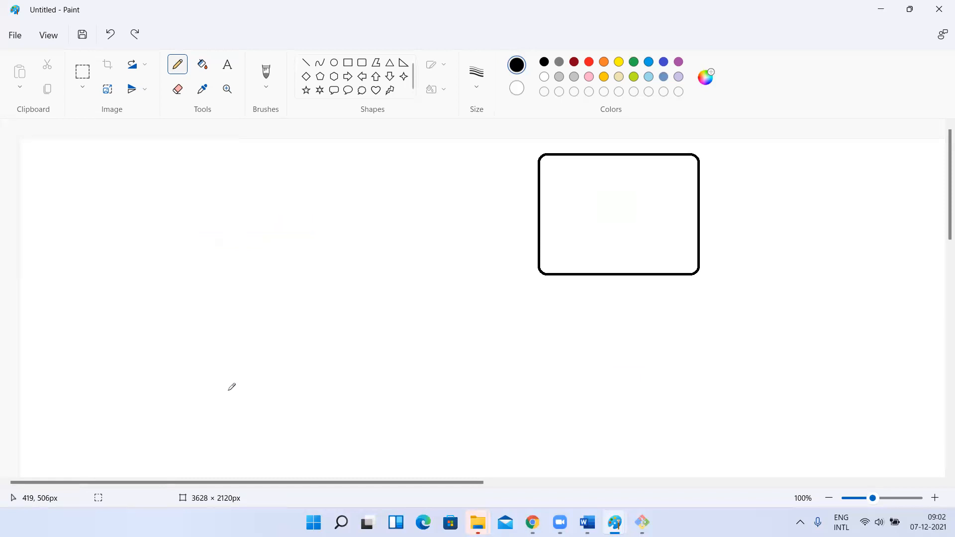
key(ctrl+z)
key(ctrl+y)
key(ctrl+y)
key(ctrl+y)
key(ctrl+y)
key(ctrl+y)
key(ctrl+y)
key(ctrl+y)
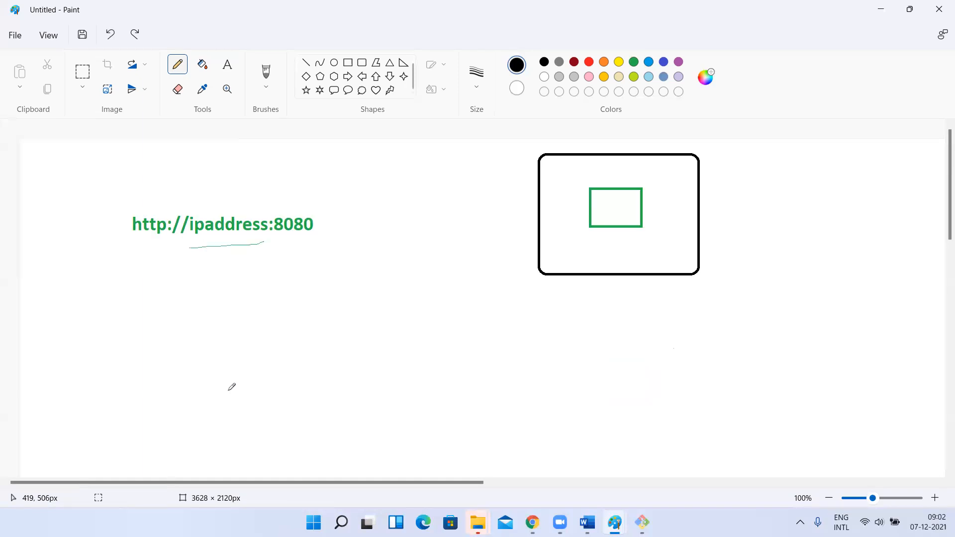
key(ctrl+y)
key(ctrl+z)
key(ctrl+z)
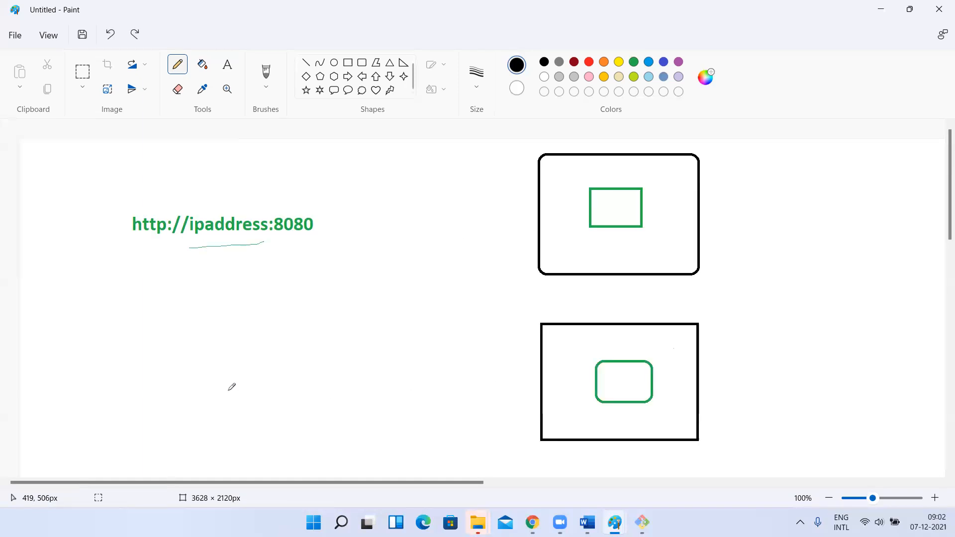
click(347, 63)
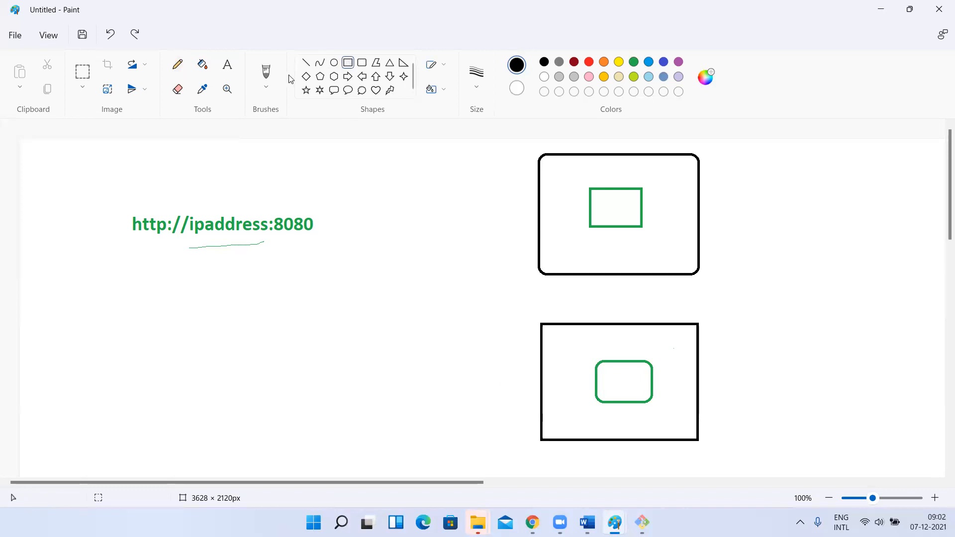
click(177, 89)
mouse_move(133, 228)
mouse_down()
mouse_move(303, 225)
mouse_move(155, 219)
mouse_move(135, 229)
mouse_move(183, 234)
mouse_move(244, 215)
mouse_move(195, 234)
mouse_move(173, 230)
mouse_move(231, 221)
mouse_move(155, 230)
mouse_move(230, 243)
mouse_move(266, 236)
mouse_move(181, 222)
mouse_up()
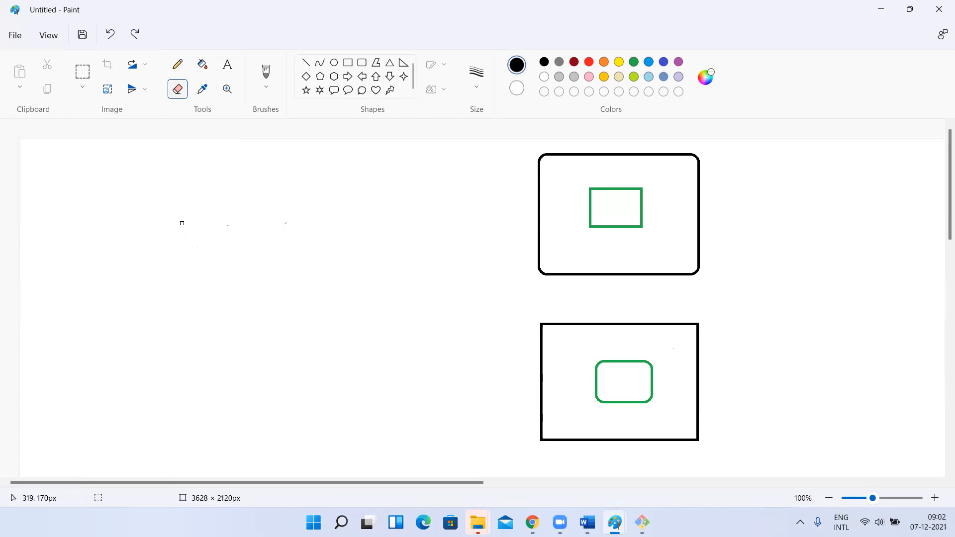
- Draw a black hexagon to the left of the two boxes, just below the erased label's spot
click(363, 63)
drag(201, 251, 288, 330)
click(346, 241)
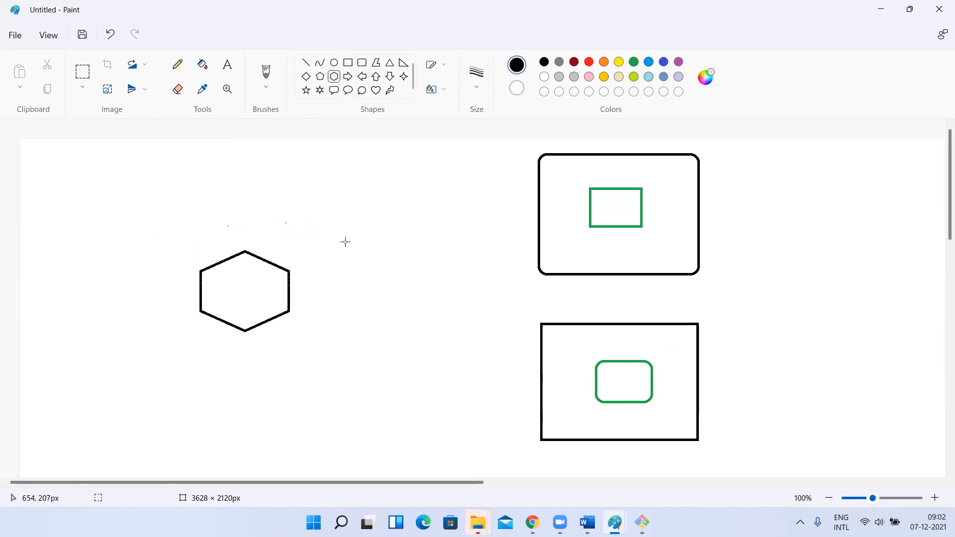
click(227, 65)
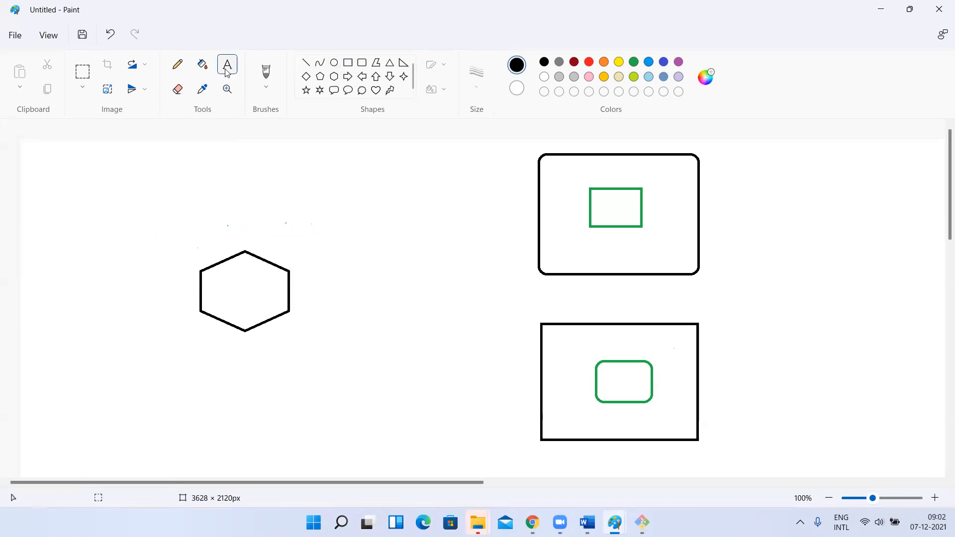
click(91, 224)
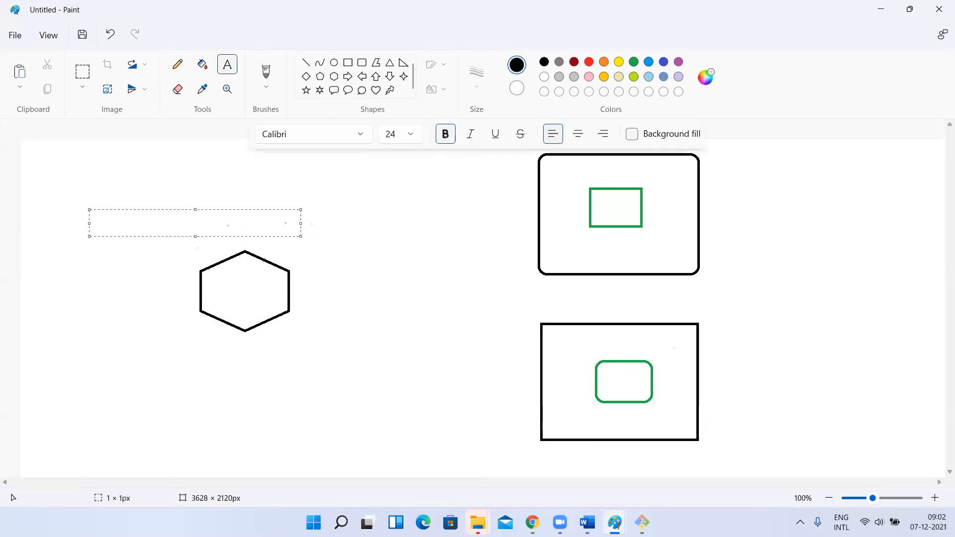
text(http://dlkg)
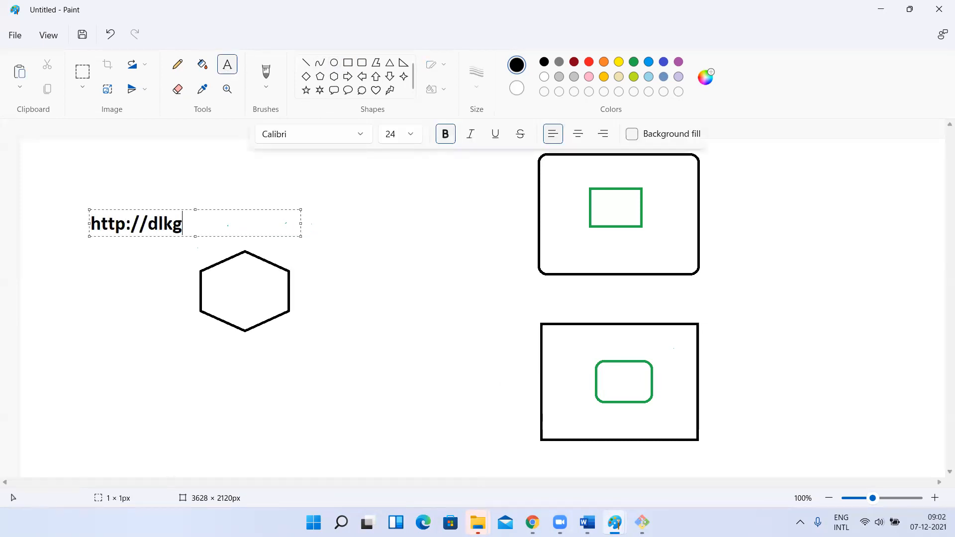
text(ldkghldkshg123.am)
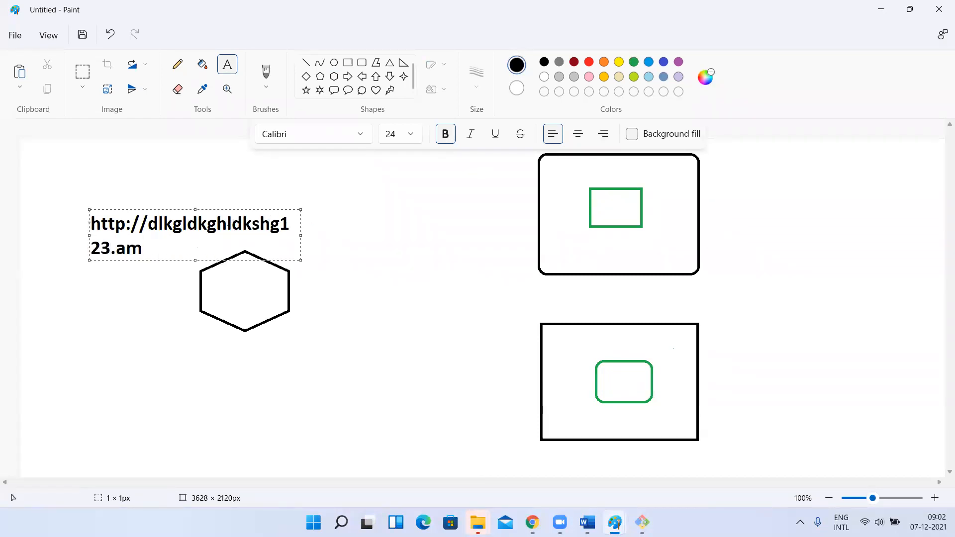
text(azon.com)
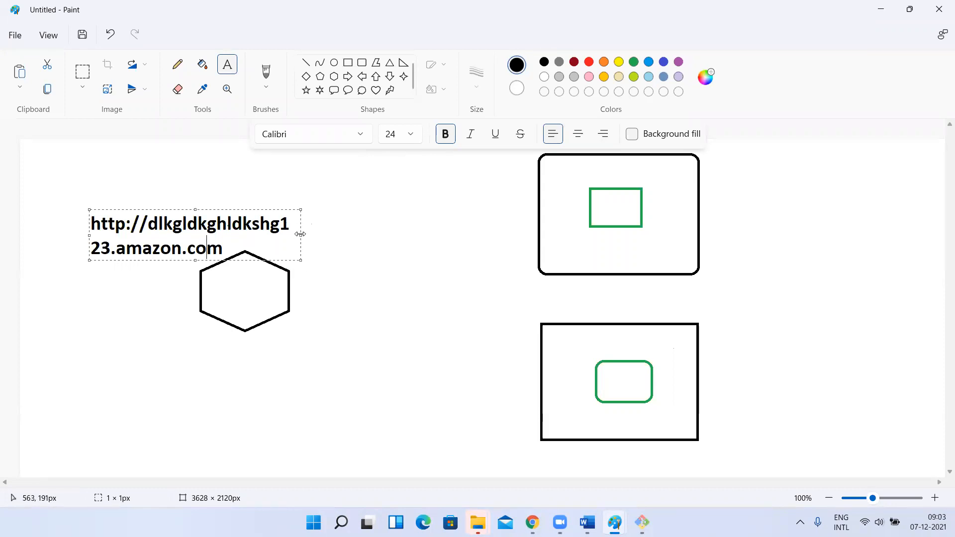
drag(300, 234, 405, 234)
click(170, 309)
click(170, 309)
click(55, 324)
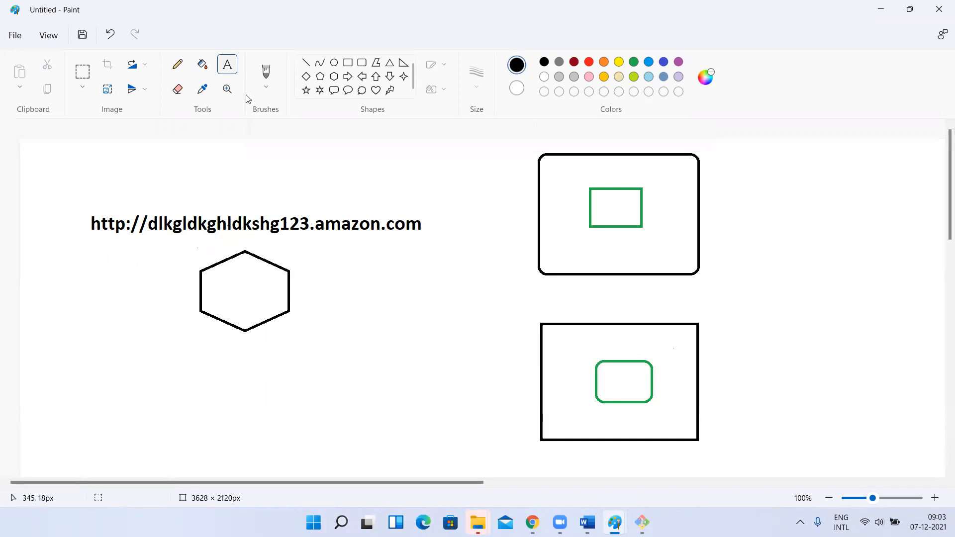
- Connect the hexagon to the upper and lower boxes with two straight black lines
click(306, 63)
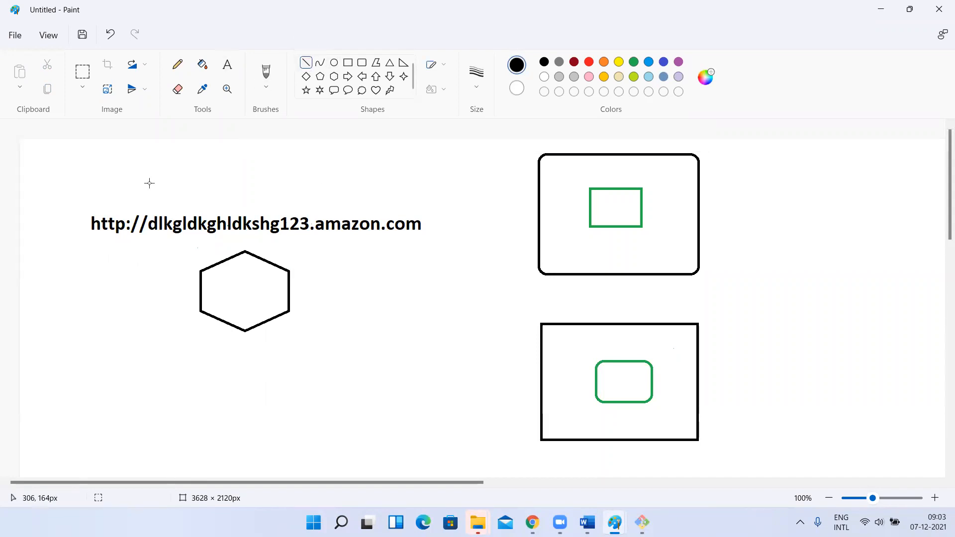
drag(283, 282, 536, 219)
drag(288, 312, 542, 404)
click(378, 286)
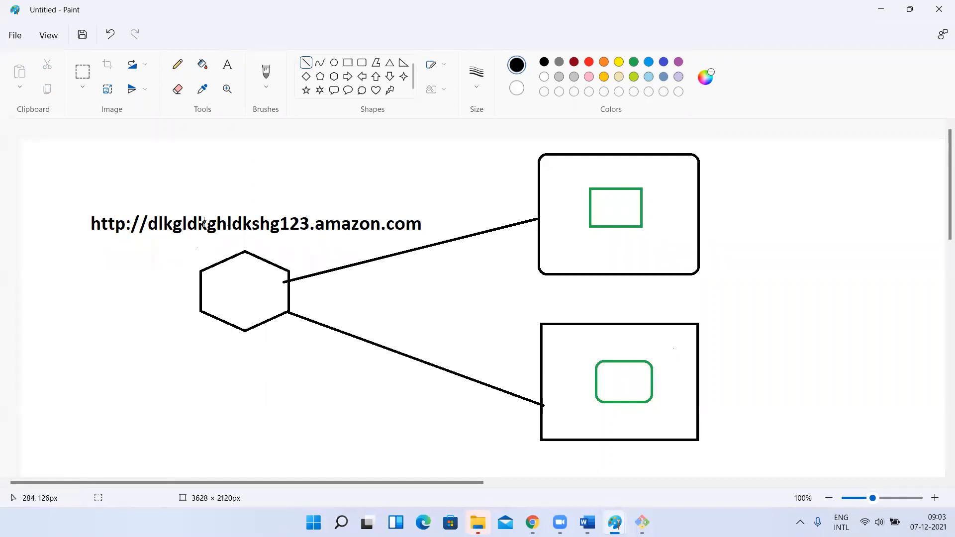
- Draw a third black box containing a rounded rectangle of about 53 × 29 px below the hexagon, and connect it to the hexagon with a line
click(177, 64)
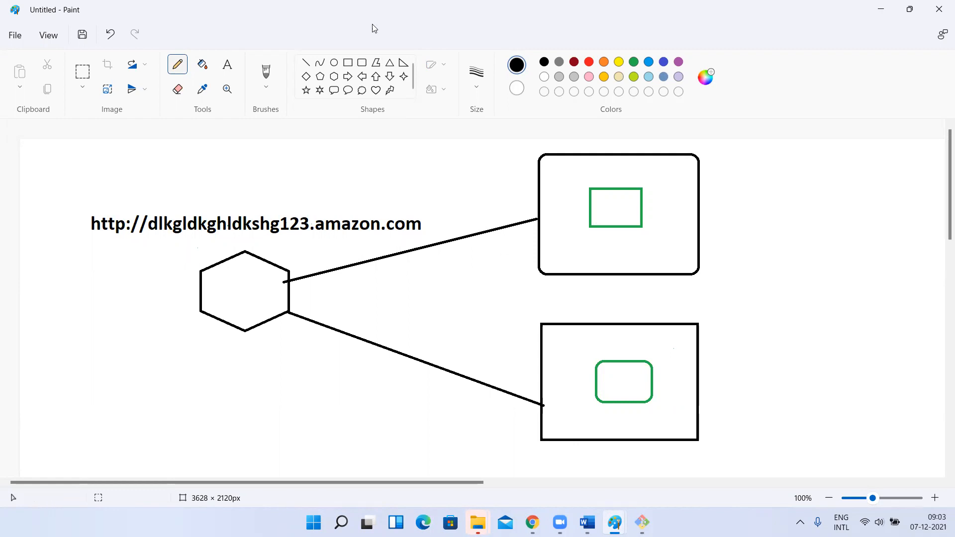
click(349, 65)
drag(281, 422, 428, 473)
click(464, 434)
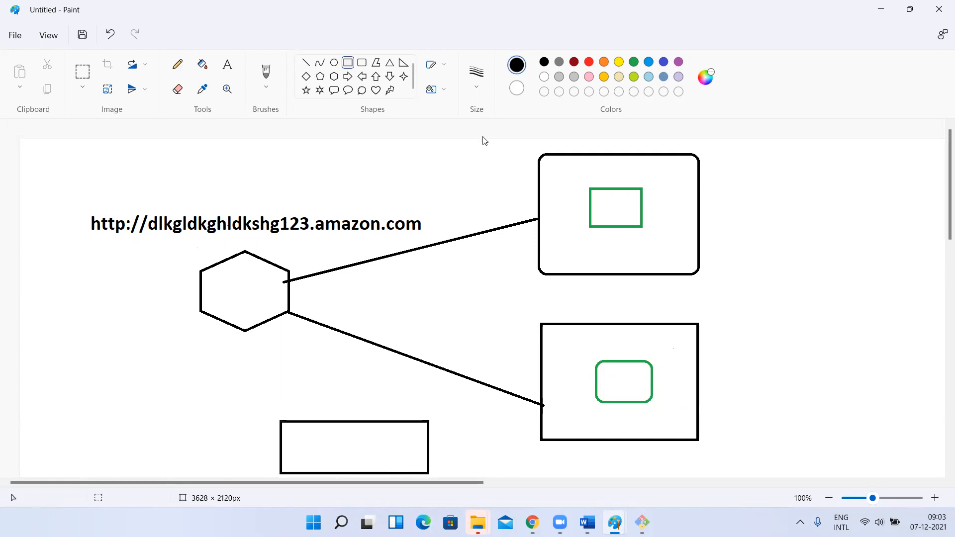
click(333, 76)
click(362, 62)
drag(342, 432, 368, 447)
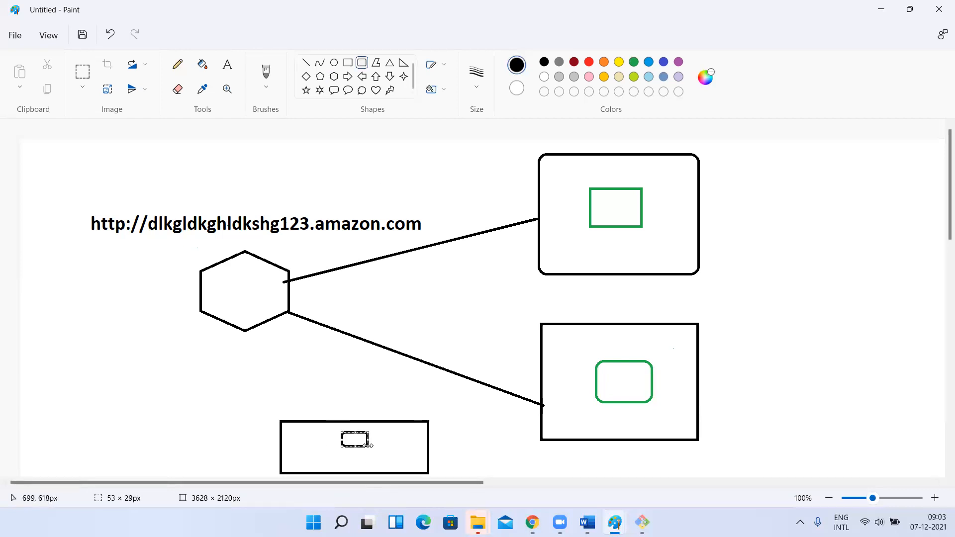
click(306, 63)
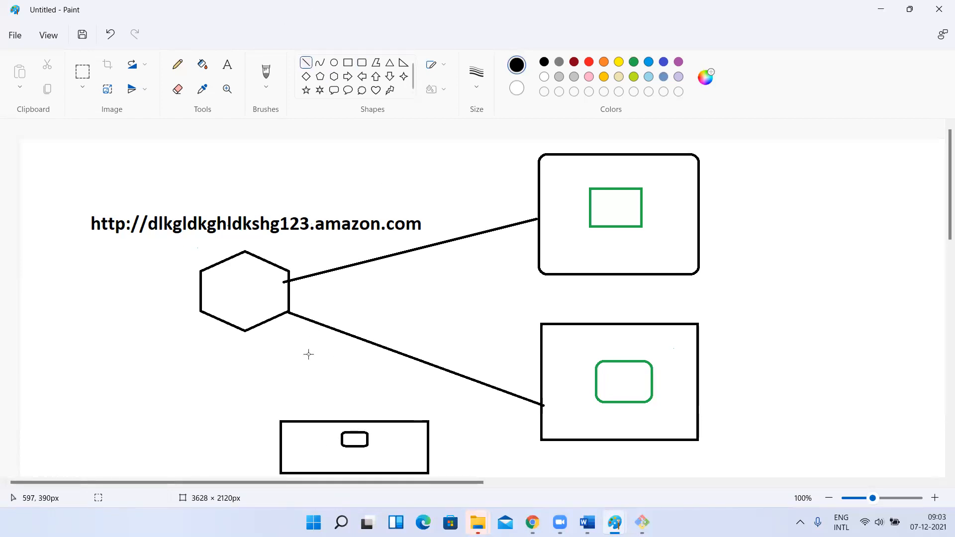
drag(316, 421, 258, 326)
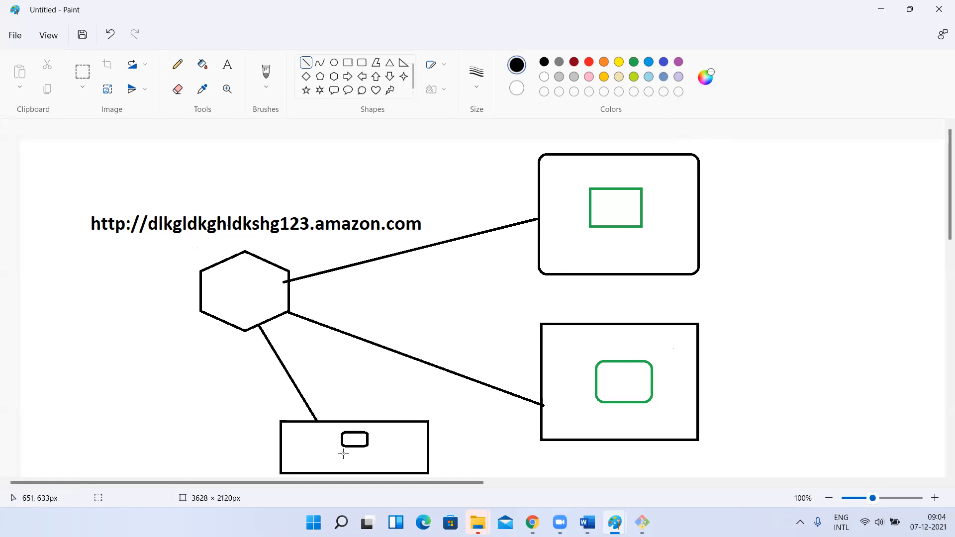
- Undo the third box together with its inner rounded rectangle and connecting line
key(ctrl+z)
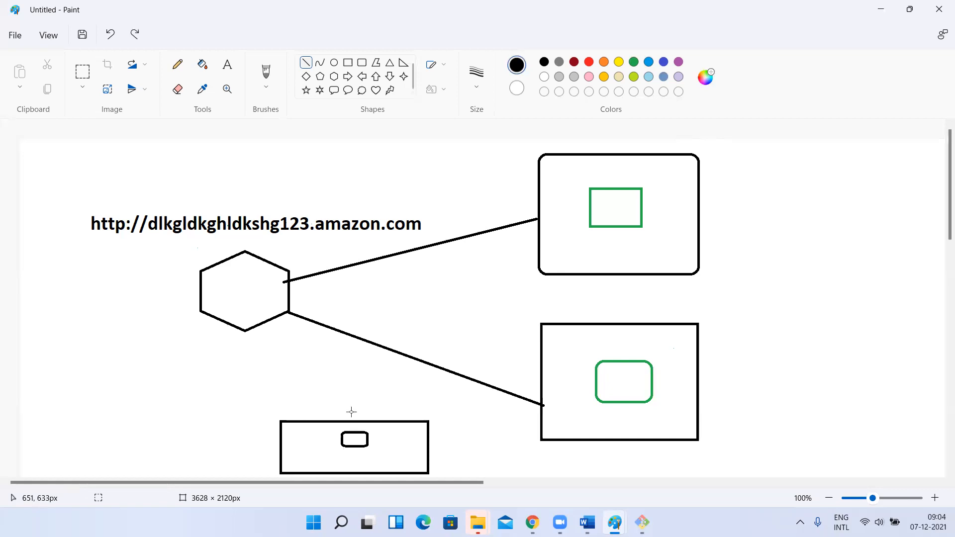
key(ctrl+z)
key(ctrl+z)
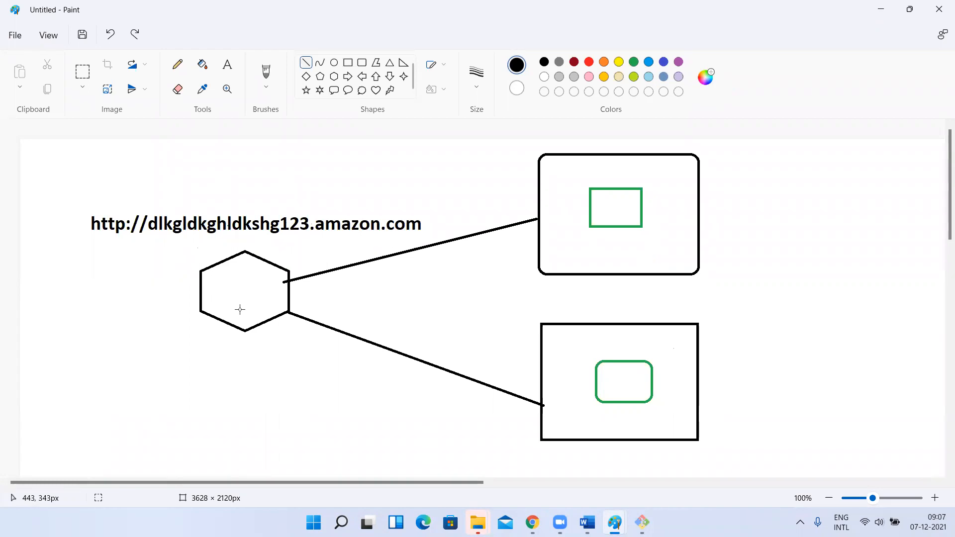
click(178, 65)
mouse_move(147, 211)
mouse_down()
mouse_move(178, 248)
mouse_move(402, 238)
mouse_move(252, 188)
mouse_move(148, 209)
mouse_up()
key(ctrl+z)
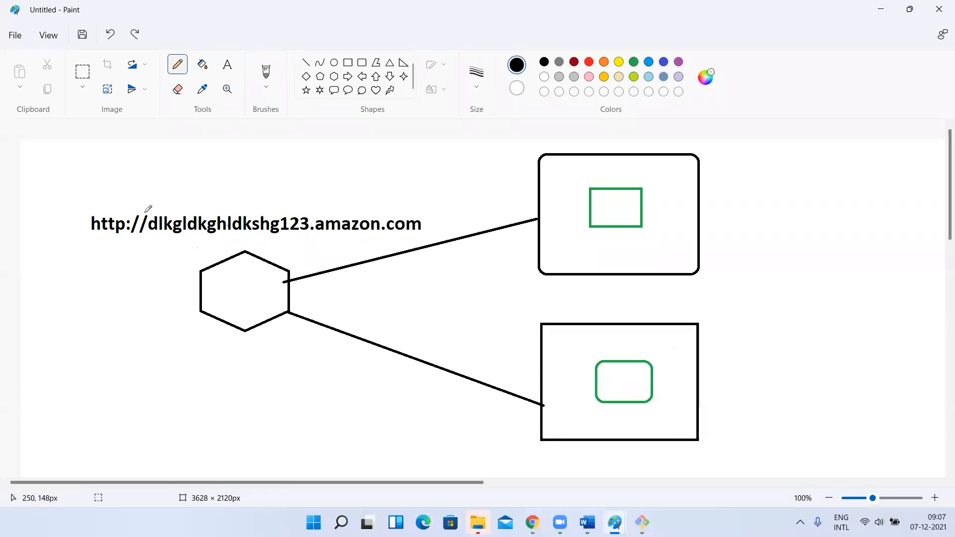
click(226, 66)
click(42, 375)
text(h)
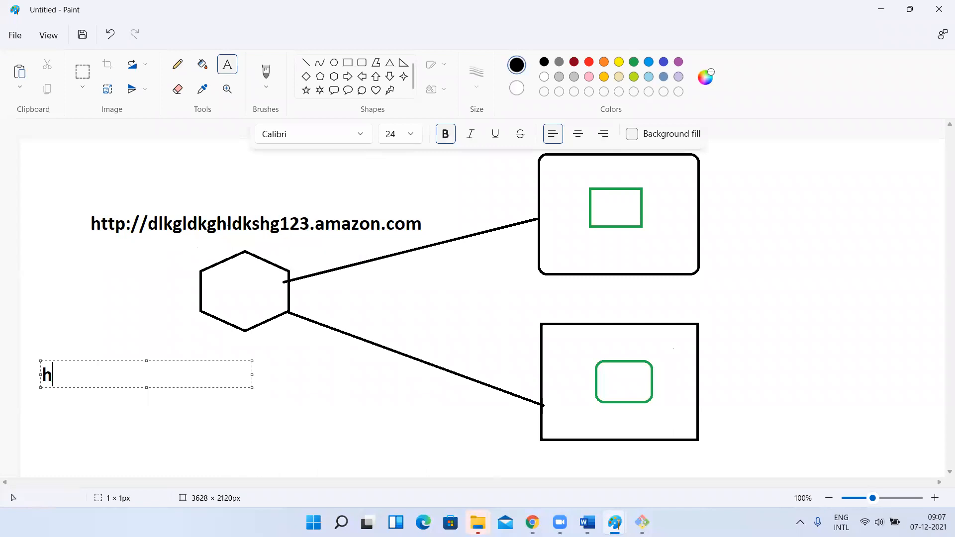
text(ttp://kc)
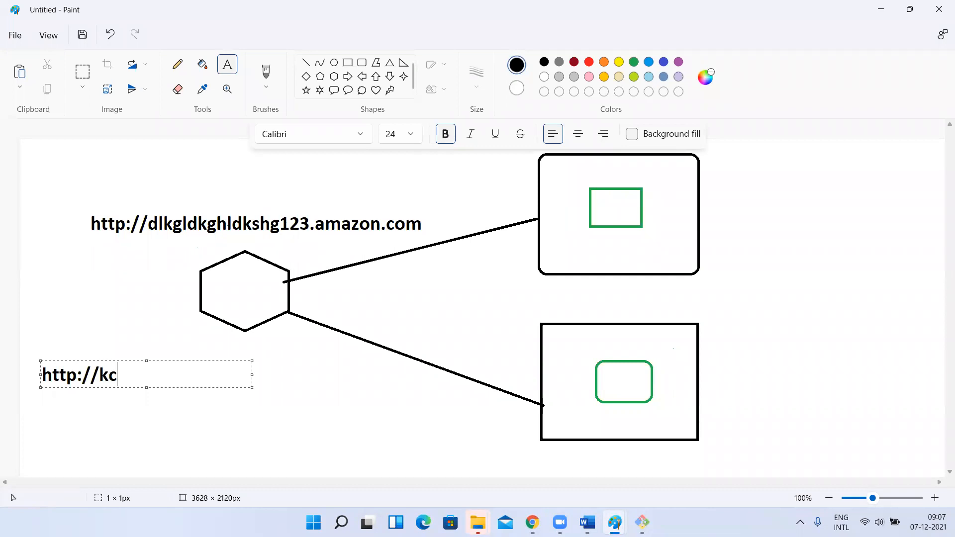
text(tech.com)
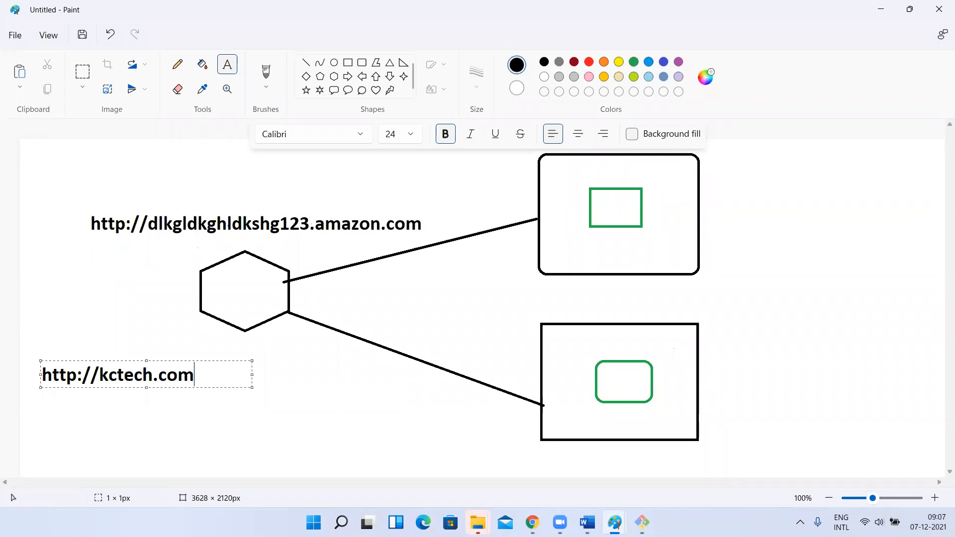
- Draw a black pentagon of about 164 × 87 px between the two URL labels, beside the hexagon
click(42, 237)
click(178, 64)
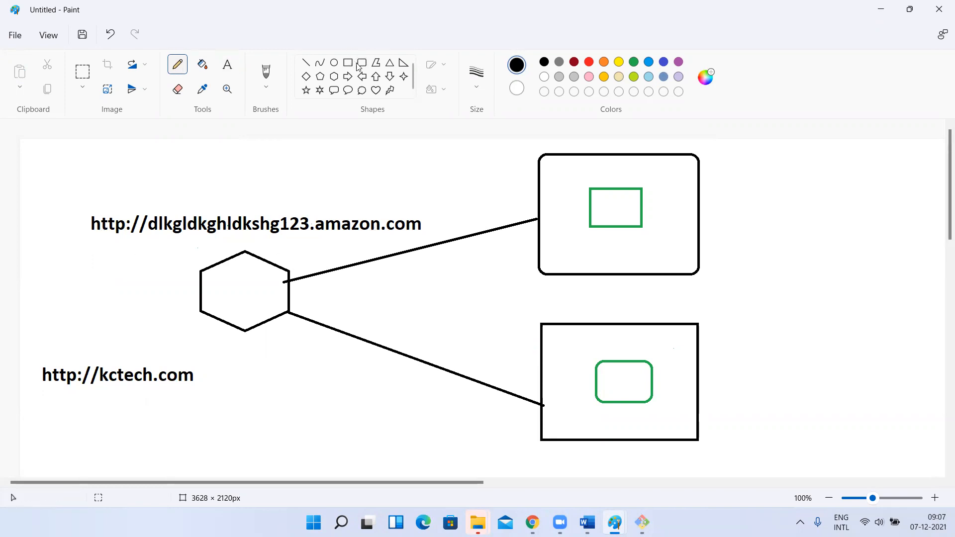
click(334, 76)
click(320, 77)
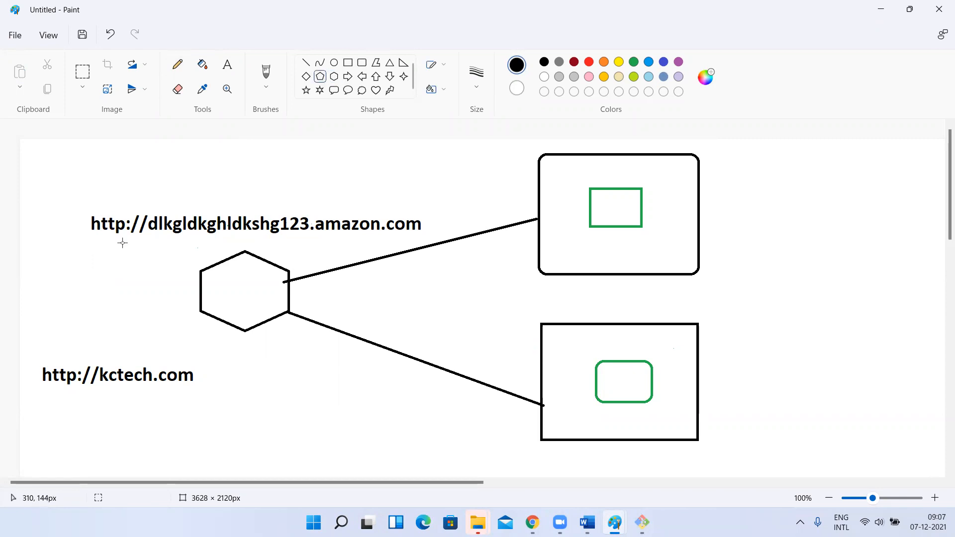
drag(60, 277, 140, 320)
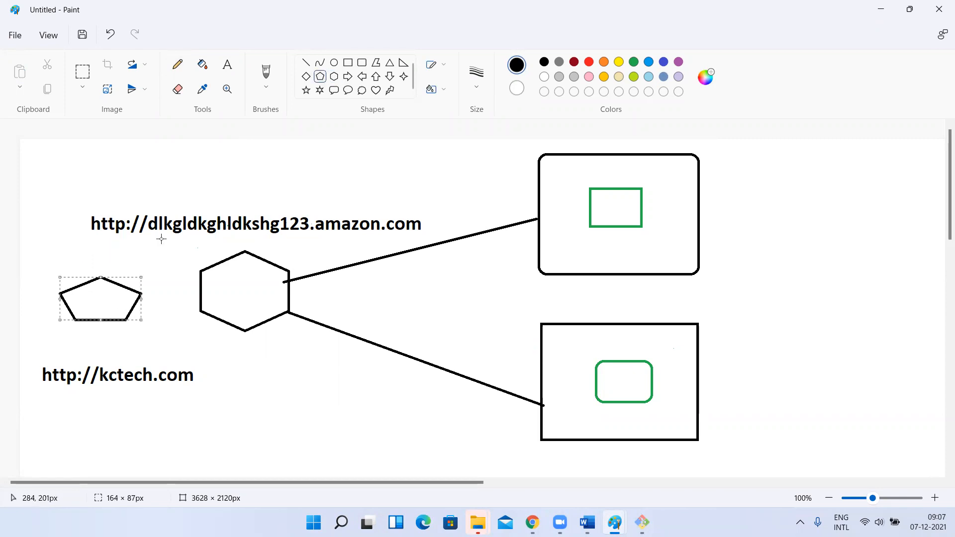
- Connect the pentagon to the hexagon with a thin freehand pencil line, and underline the kctech.com and amazon.com URL labels
click(178, 65)
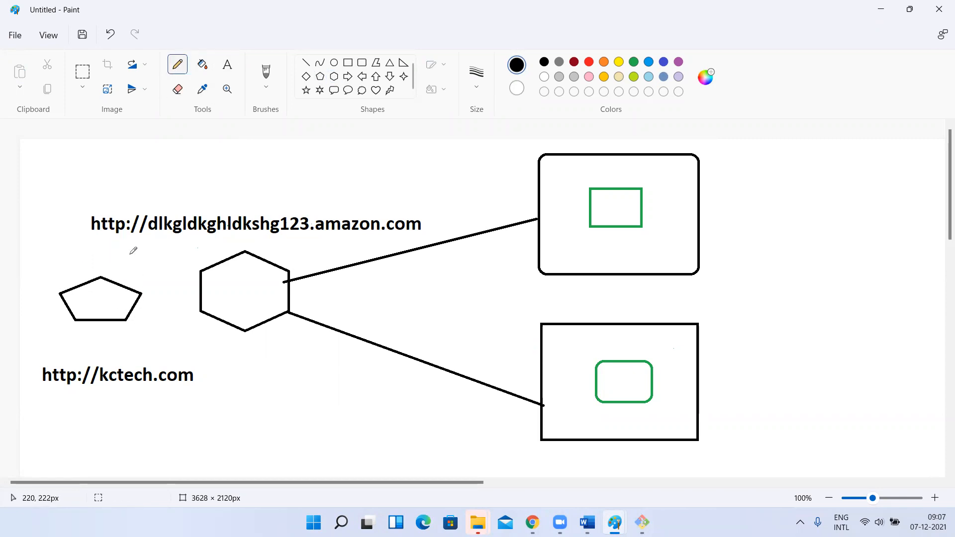
drag(143, 294, 209, 286)
drag(43, 390, 202, 389)
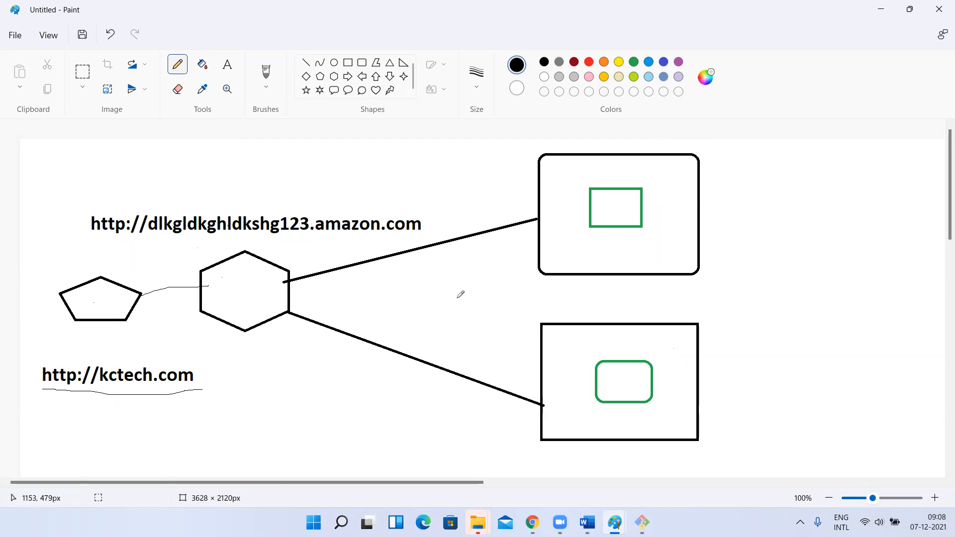
drag(149, 231, 406, 234)
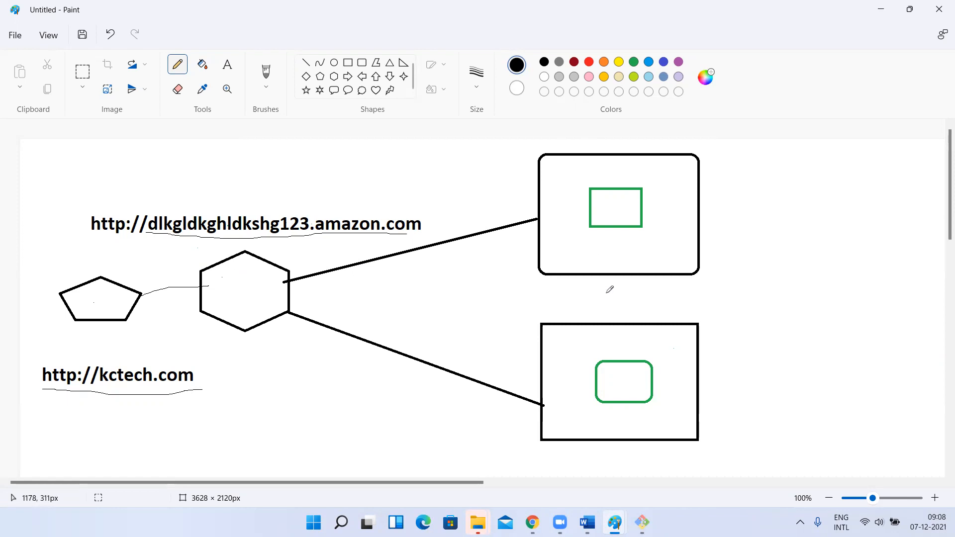
key(ctrl+z)
key(ctrl+z)
key(ctrl+z)
key(ctrl+z)
key(ctrl+z)
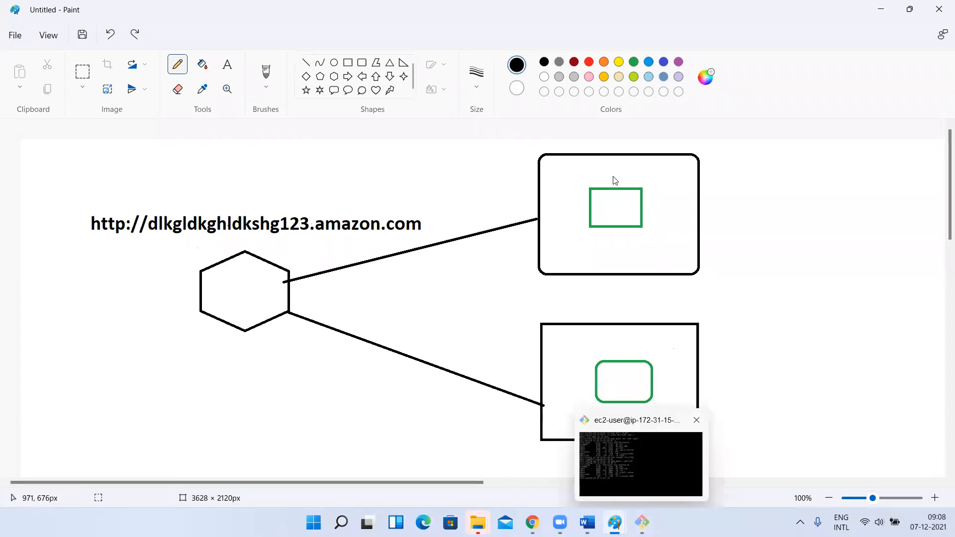
- Switch to the EC2 console in Chrome and check the existing instance's availability zone
key(alt+Tab)
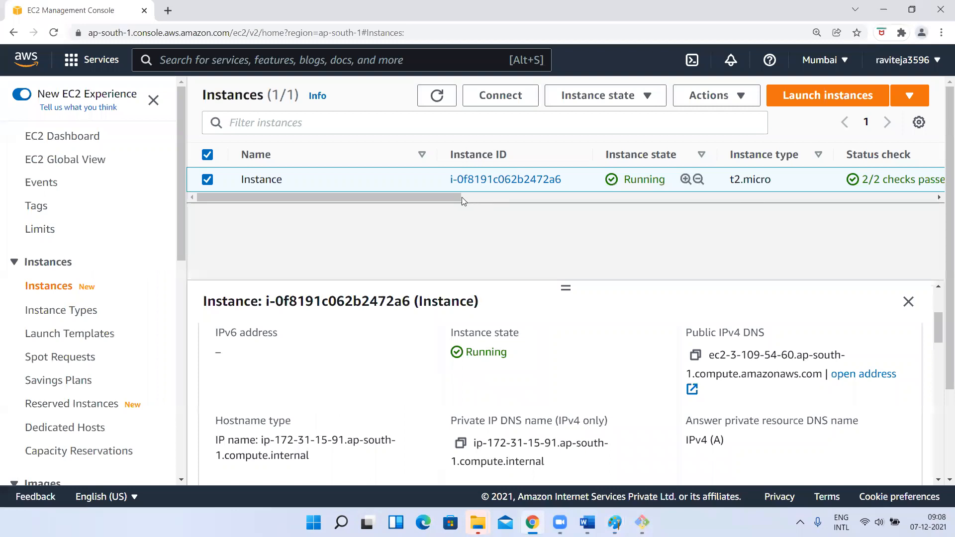
drag(447, 196, 694, 212)
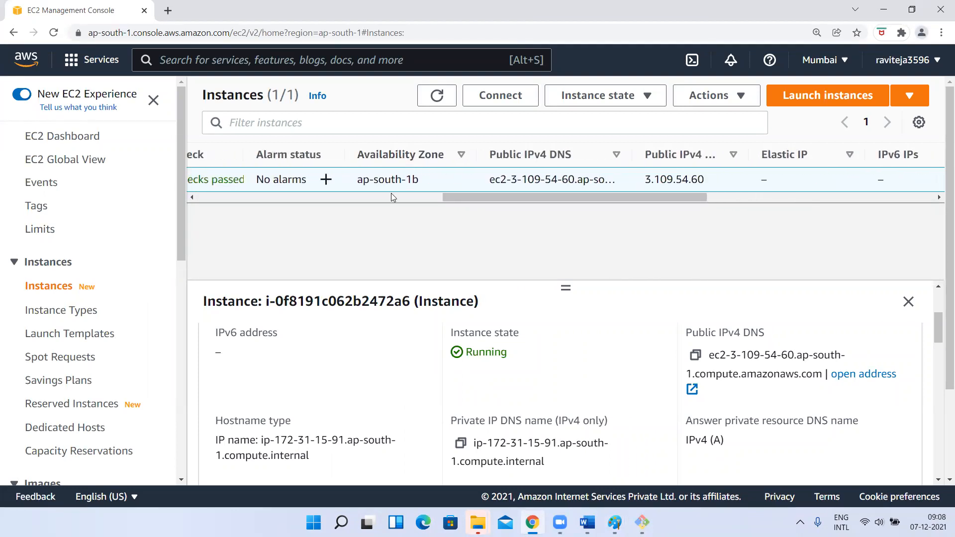
drag(511, 197, 260, 220)
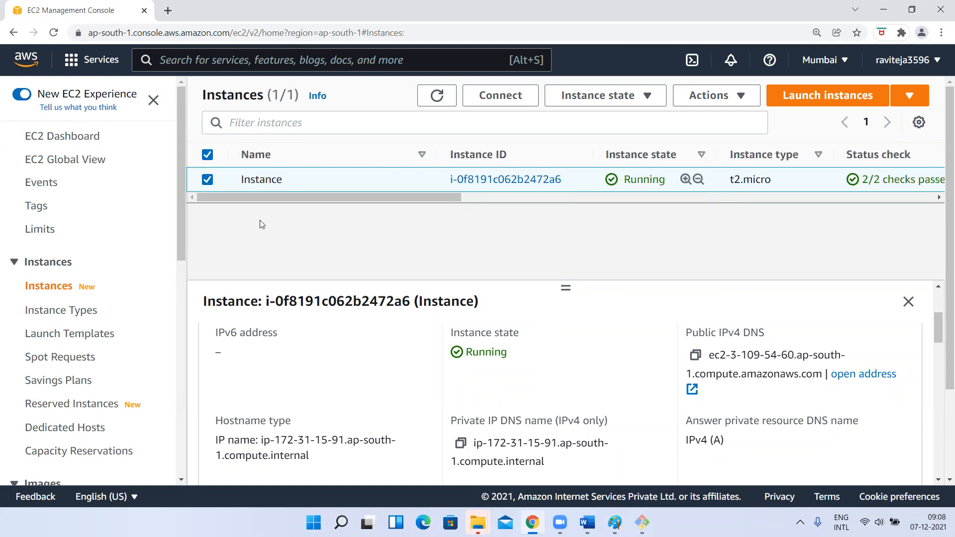
- Start launching a new EC2 instance from an Amazon Linux 2 AMI with the t2.micro instance type
click(813, 102)
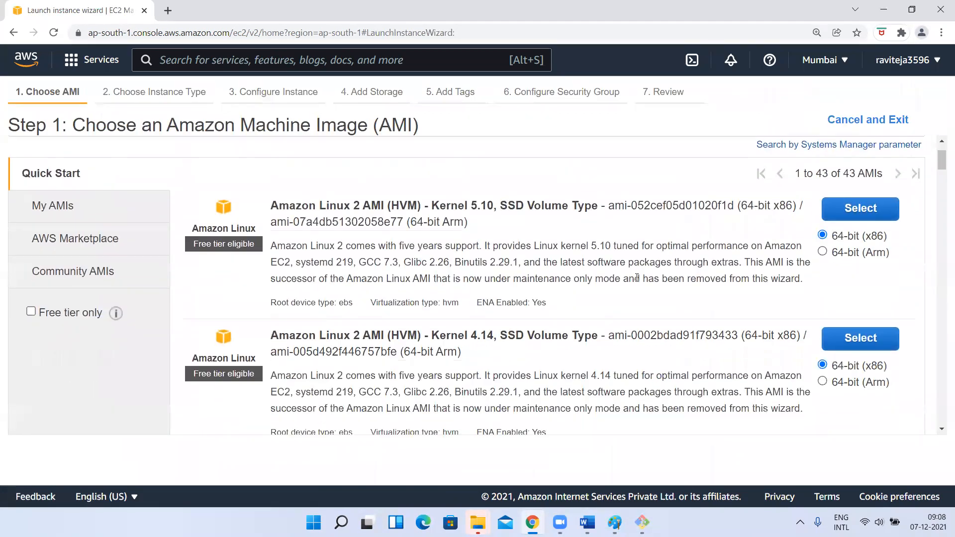
click(864, 284)
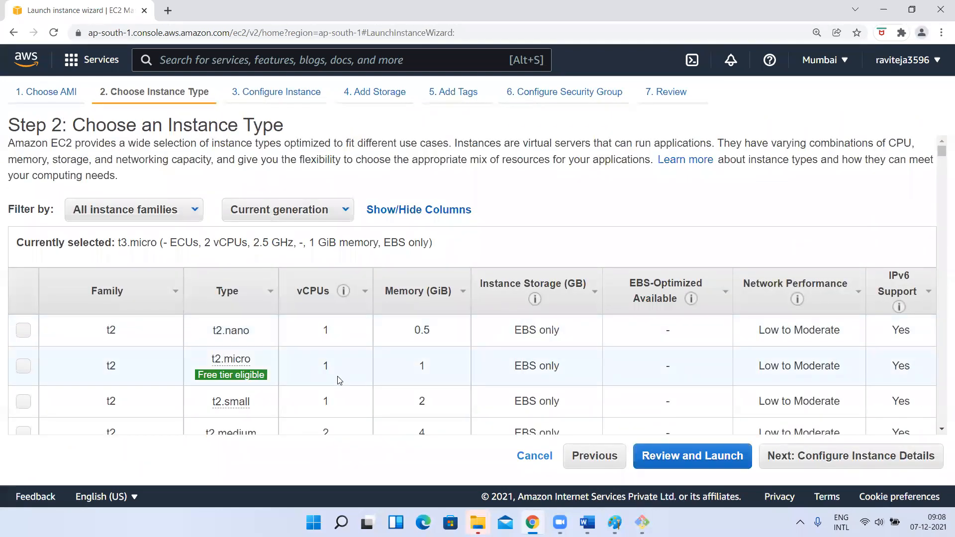
scroll(336, 378, down, 2)
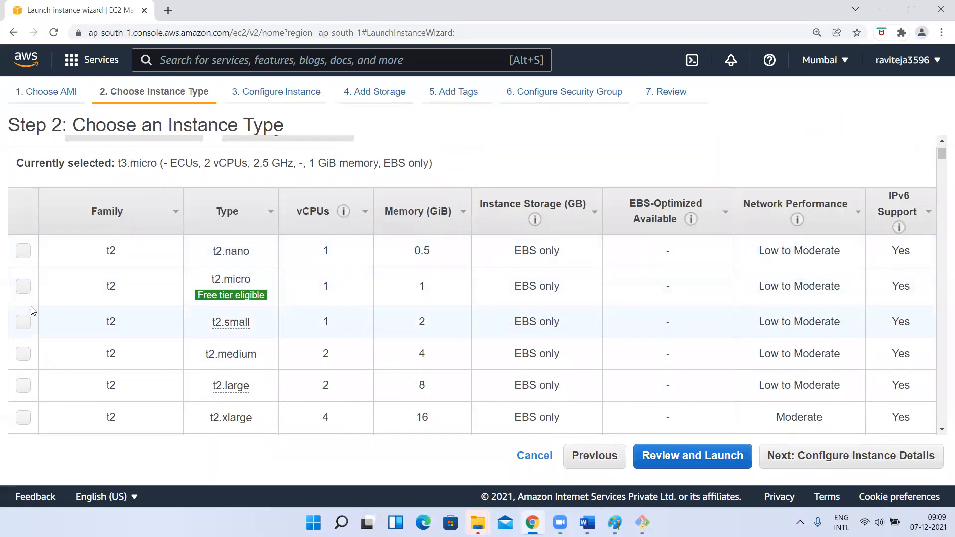
click(24, 287)
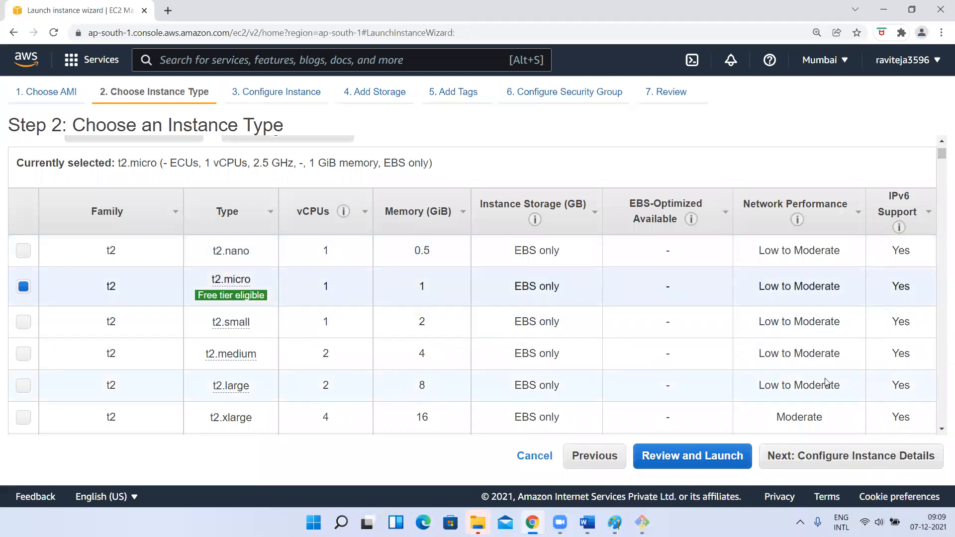
click(788, 464)
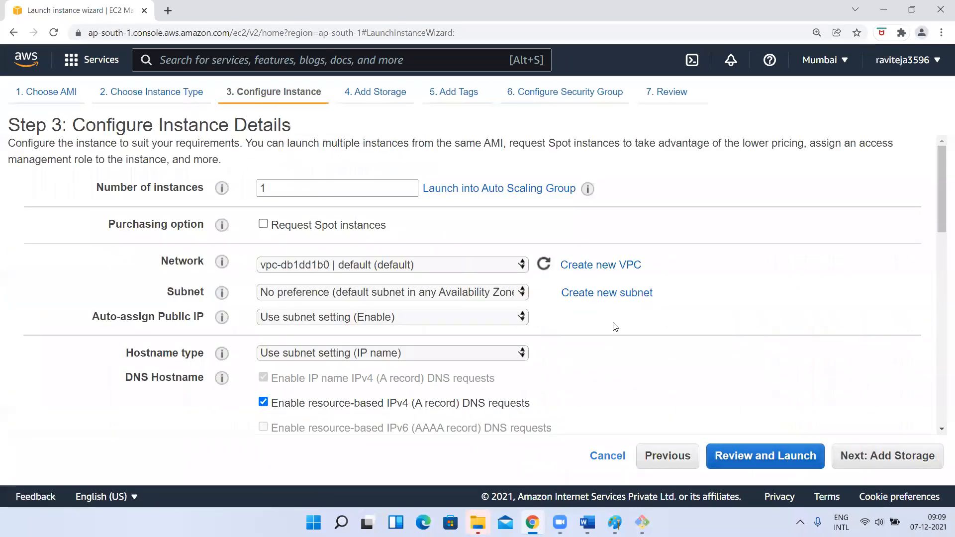
- Set the new instance's subnet to subnet-b4f80ddf, the default in ap-south-1a
click(845, 455)
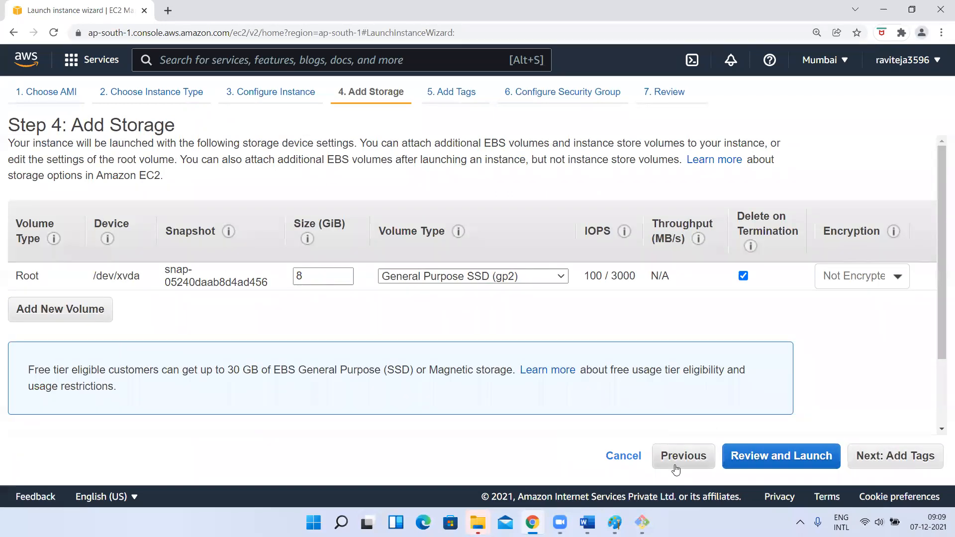
click(683, 457)
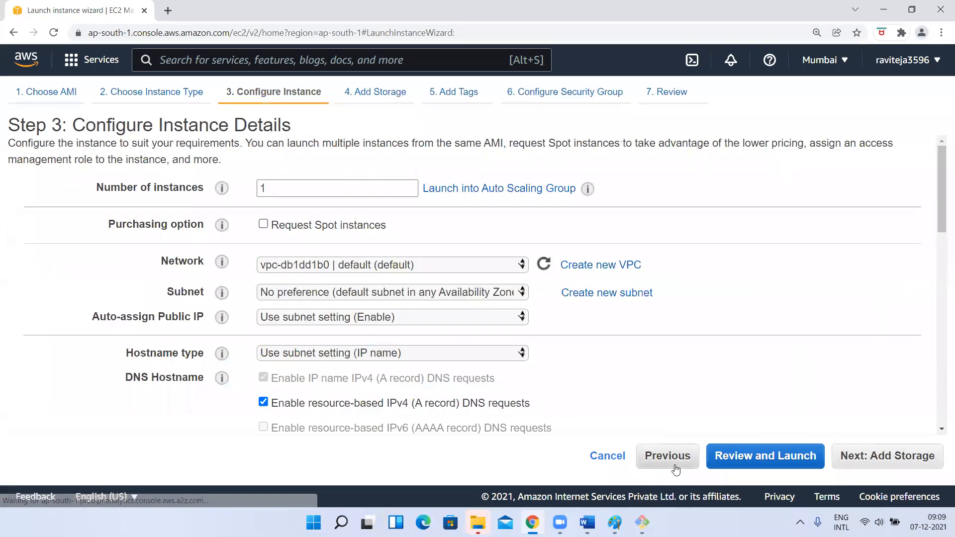
click(412, 292)
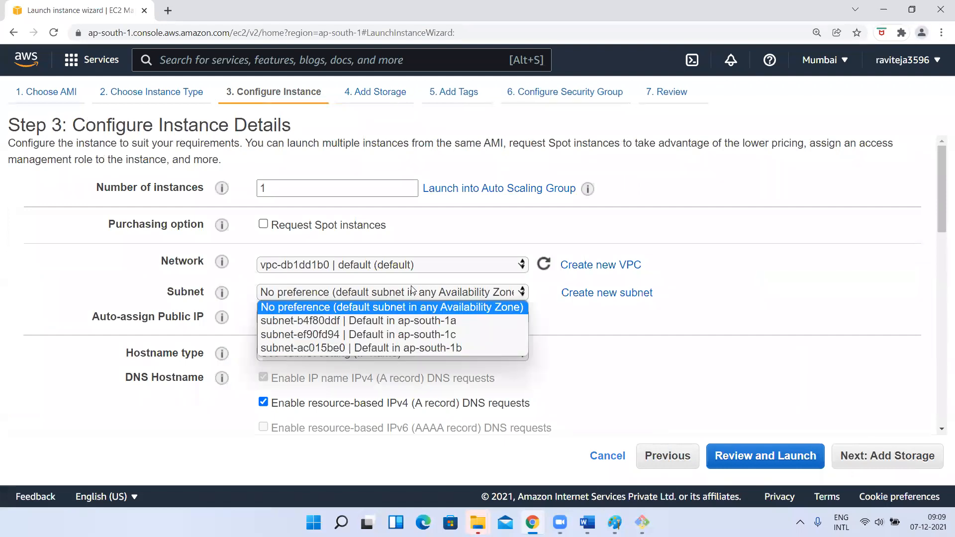
click(418, 321)
click(749, 277)
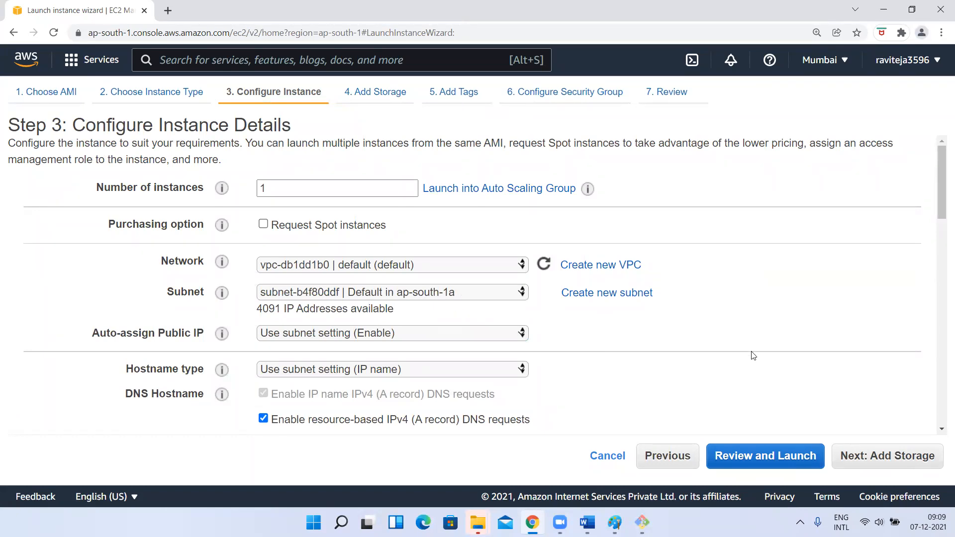
- Keep the default storage without tags and assign the existing Batch22and23 security group to the new instance
click(851, 462)
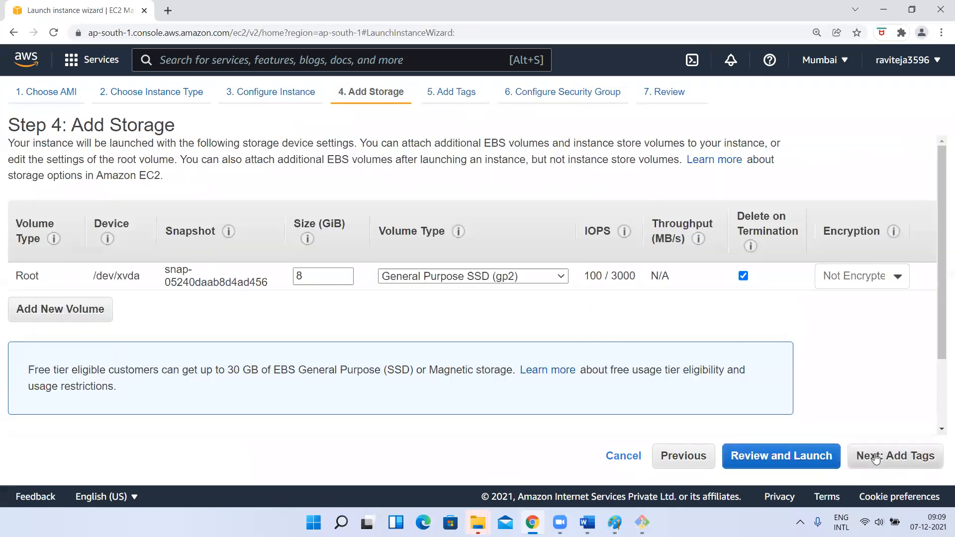
click(875, 459)
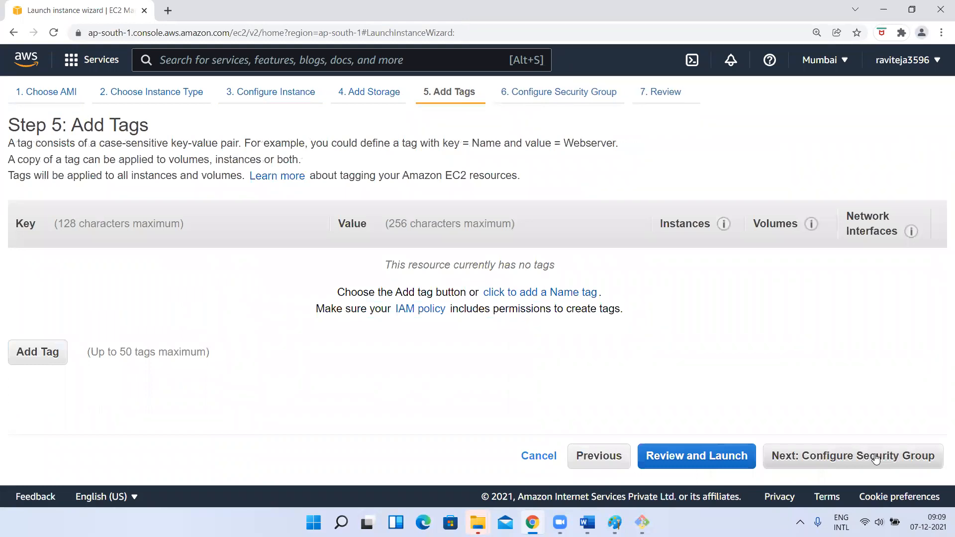
click(876, 458)
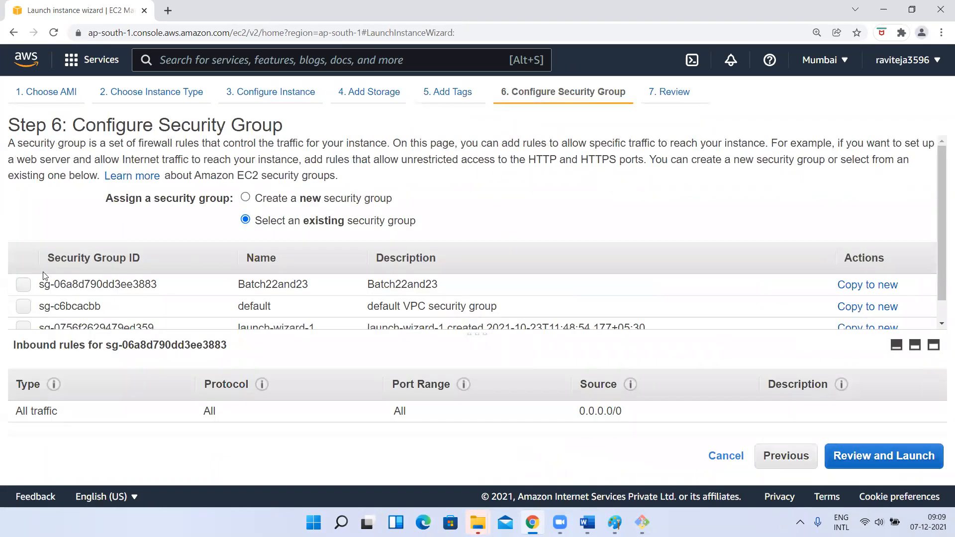
click(24, 284)
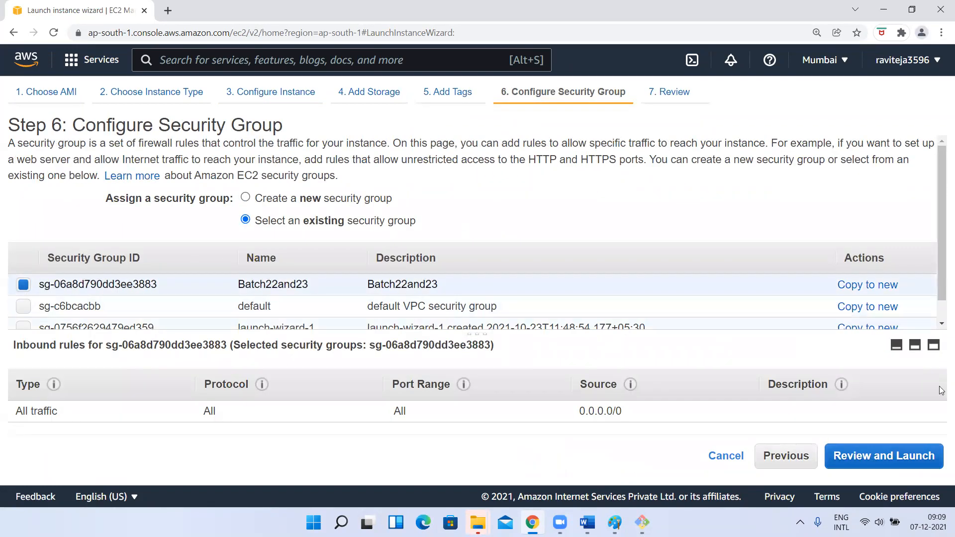
- Launch the instance with the existing Batch22and23 key pair, acknowledging access to its private key, and show the unfiltered instances list
click(856, 455)
click(914, 460)
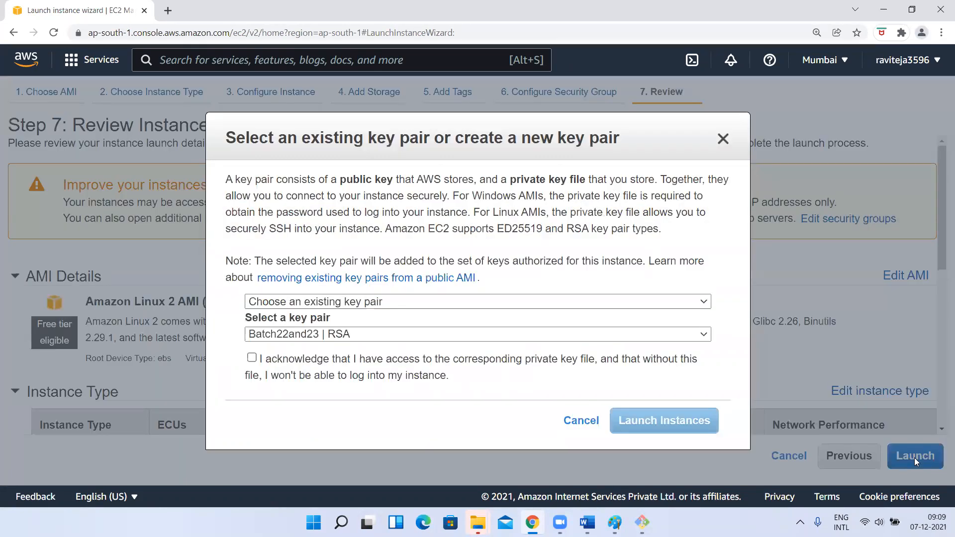
click(252, 358)
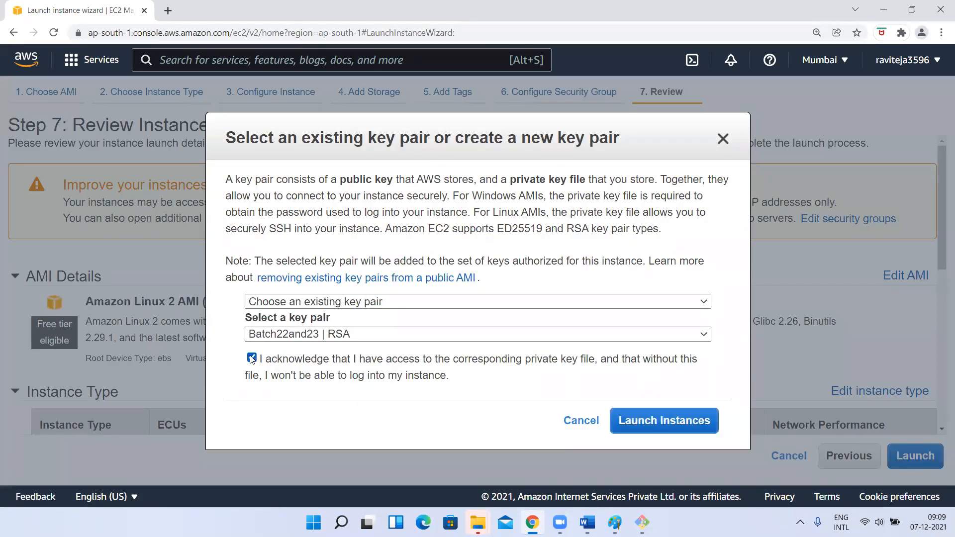
click(663, 421)
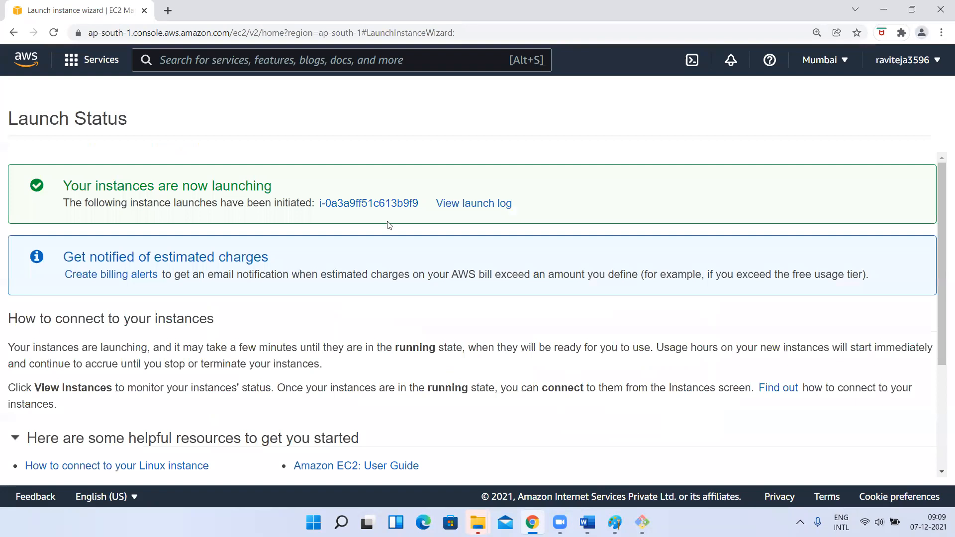
click(327, 205)
click(365, 153)
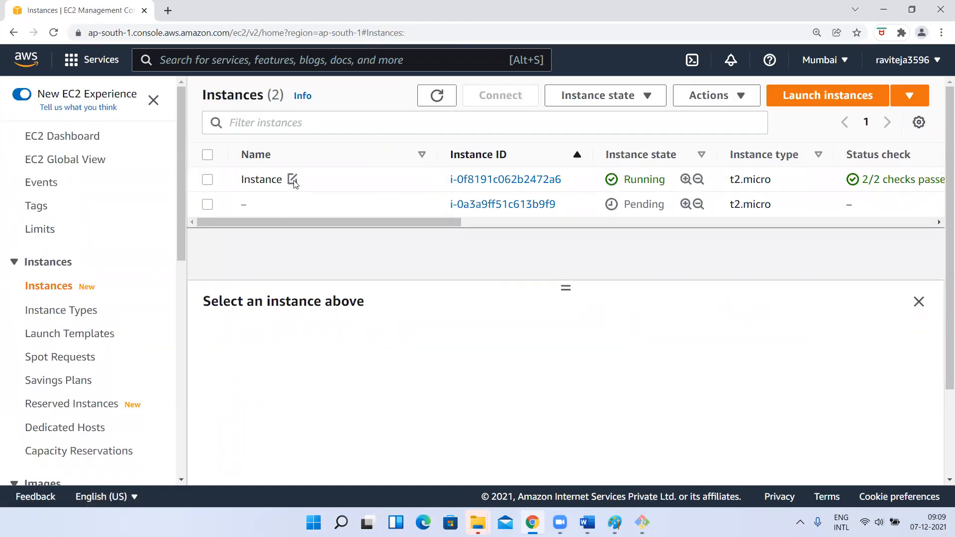
- Rename the older running instance to Instance-1b
click(292, 179)
double_click(382, 210)
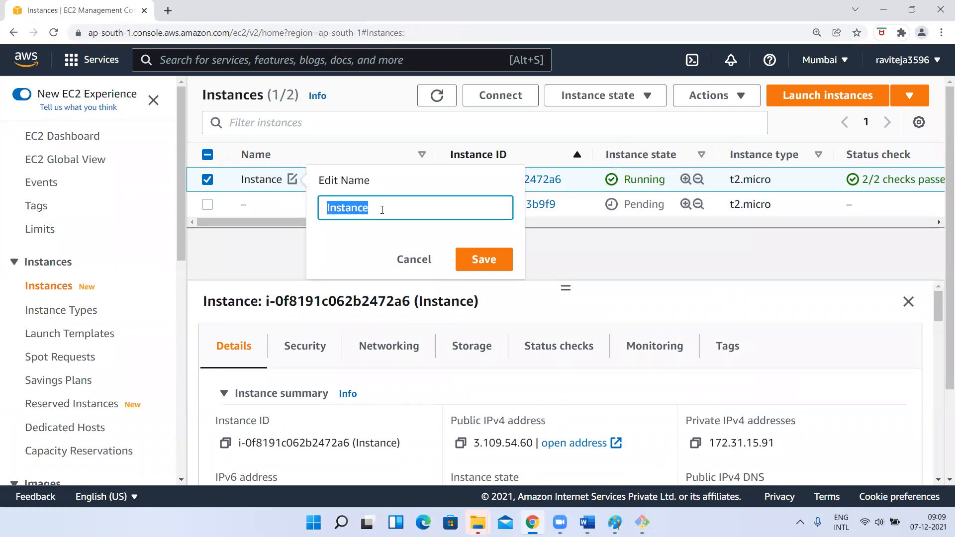
click(382, 209)
text(-1b)
click(485, 266)
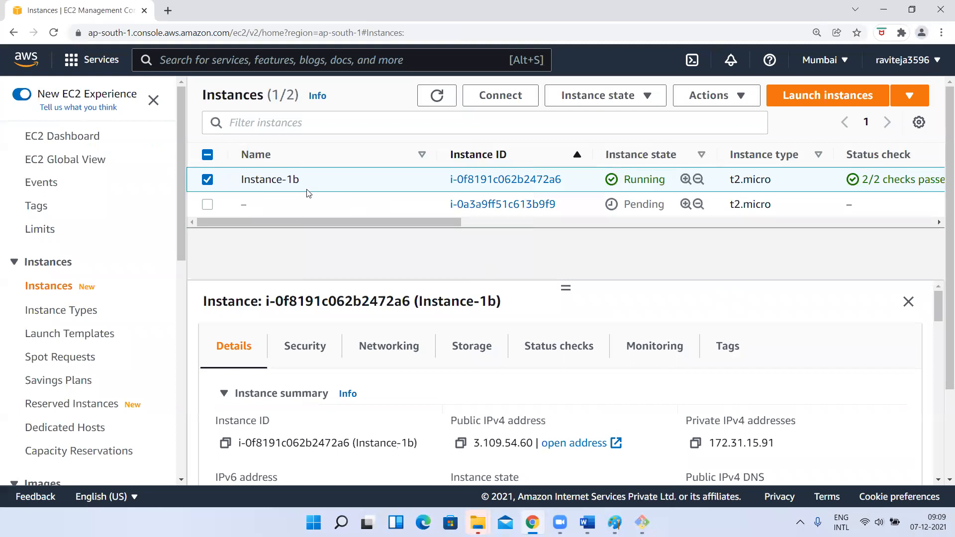
- Name the newly launched instance Instance-1a and deselect it
click(258, 203)
click(311, 230)
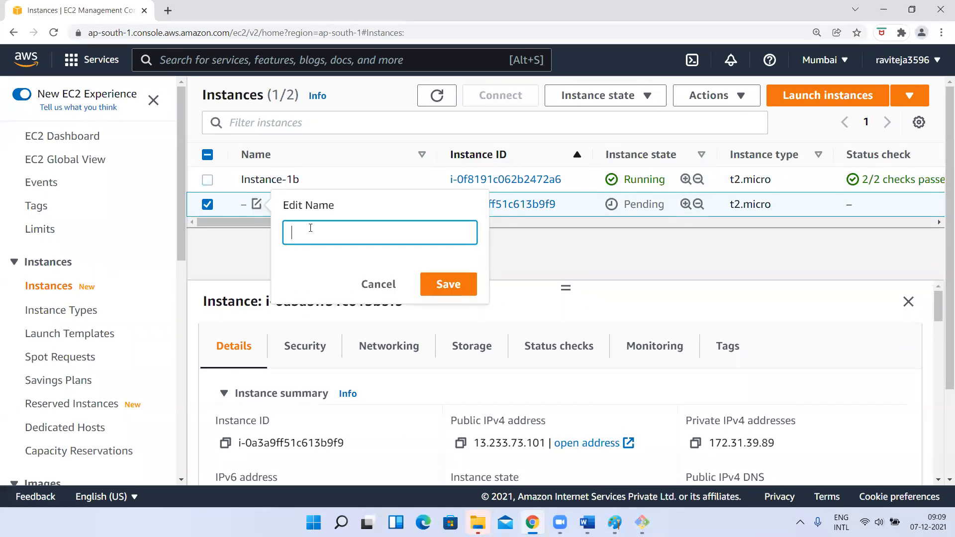
text(Instance-1a)
key(Return)
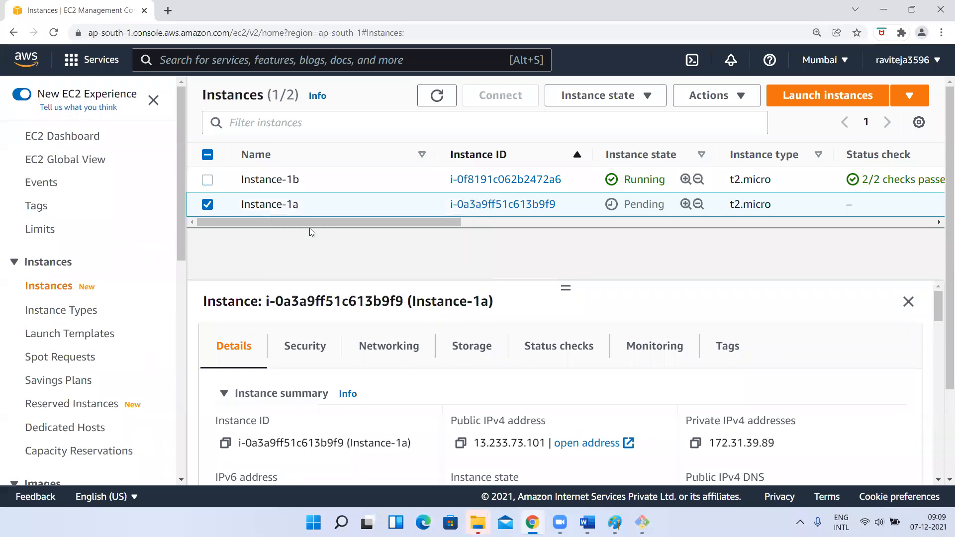
click(207, 205)
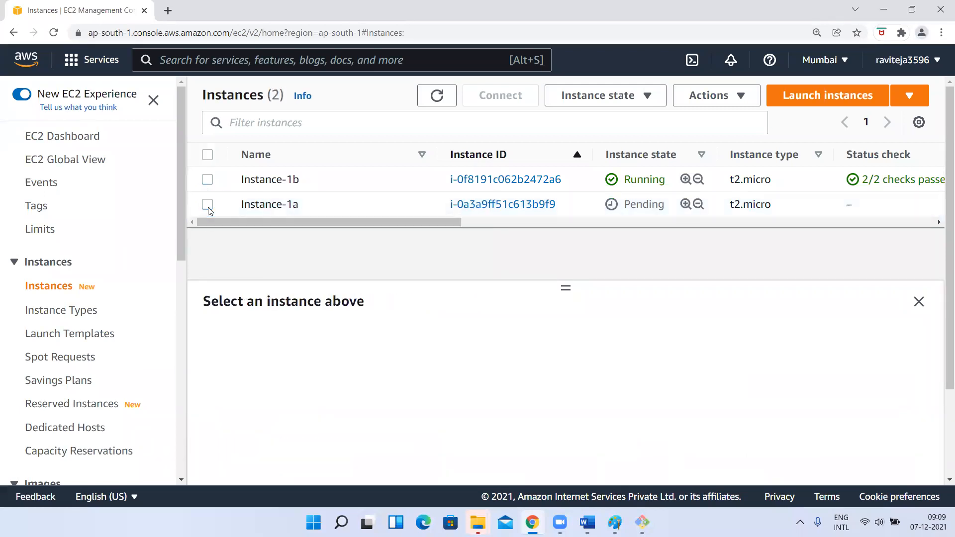
- Select Instance-1b in the instances list, switch to the Git Bash terminal and clear its old output
click(207, 181)
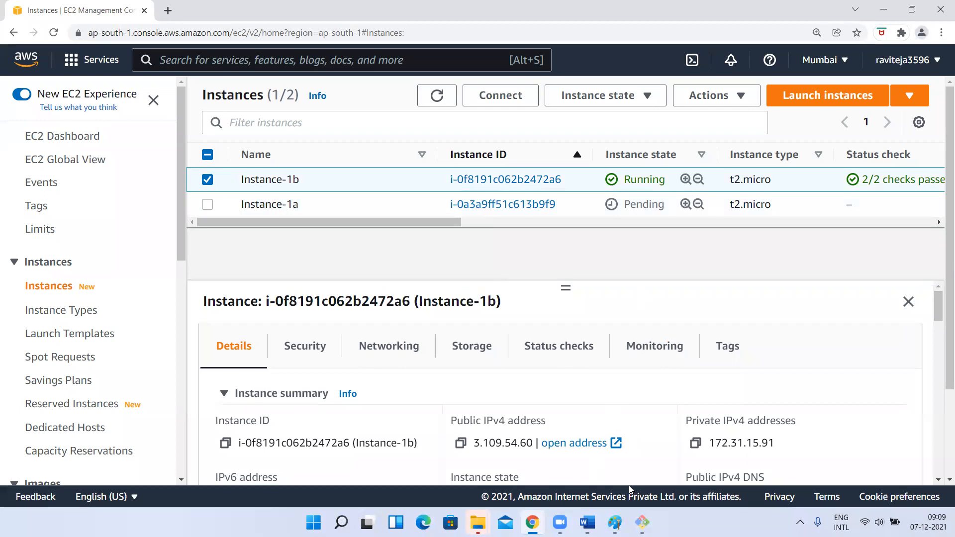
click(641, 522)
text(clear)
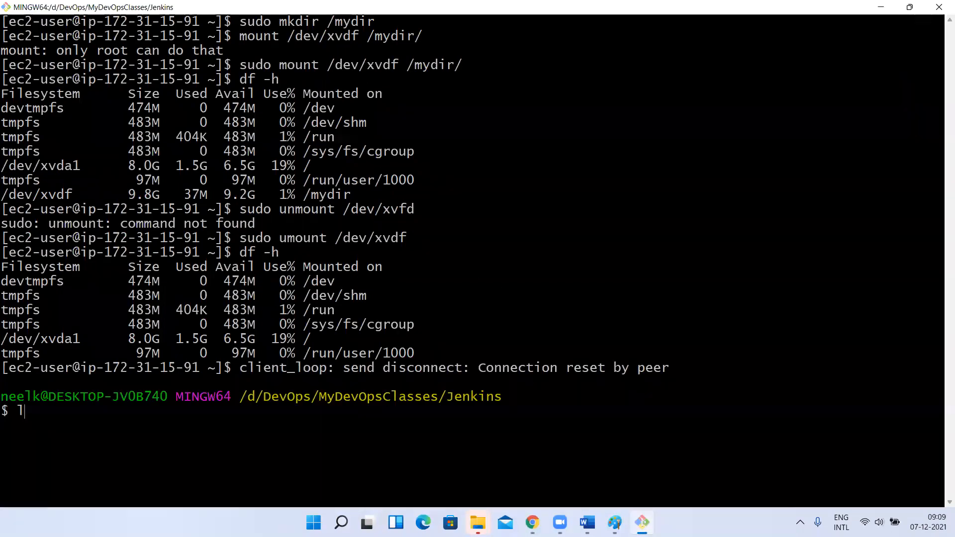
key(Return)
text(clear)
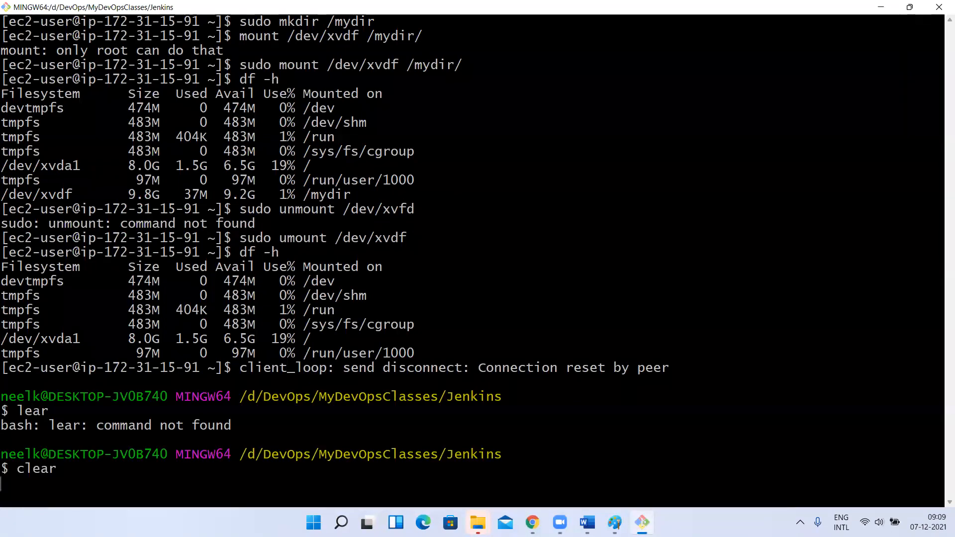
key(Return)
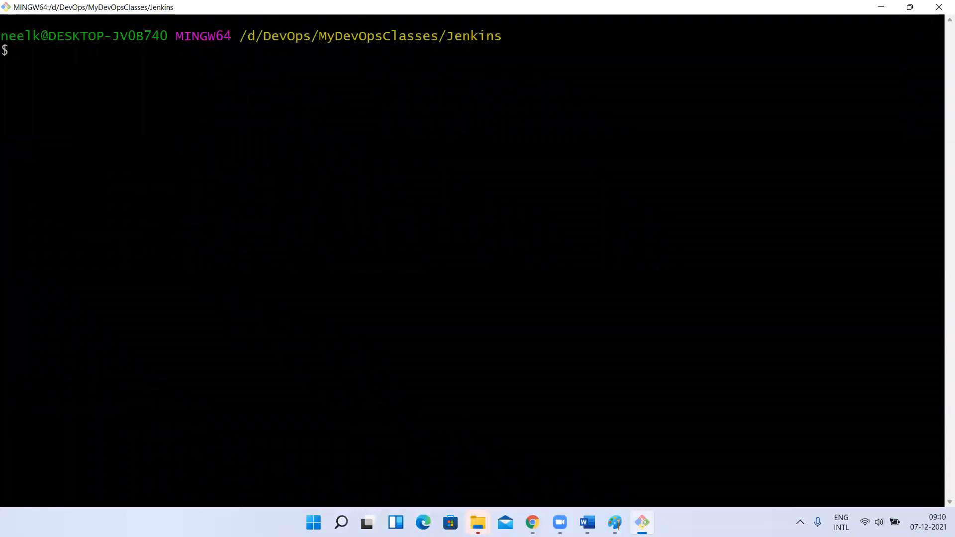
key(Up)
key(Up)
key(Up)
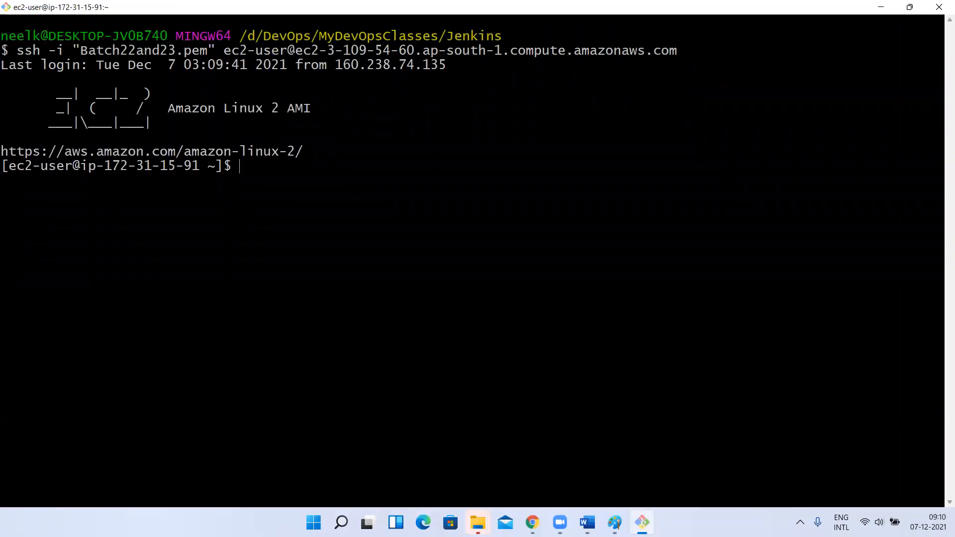
text(cd /var/www/ht)
key(BackSpace)
key(BackSpace)
key(BackSpace)
key(BackSpace)
key(BackSpace)
key(BackSpace)
key(BackSpace)
key(BackSpace)
key(BackSpace)
key(BackSpace)
key(BackSpace)
key(BackSpace)
key(BackSpace)
key(BackSpace)
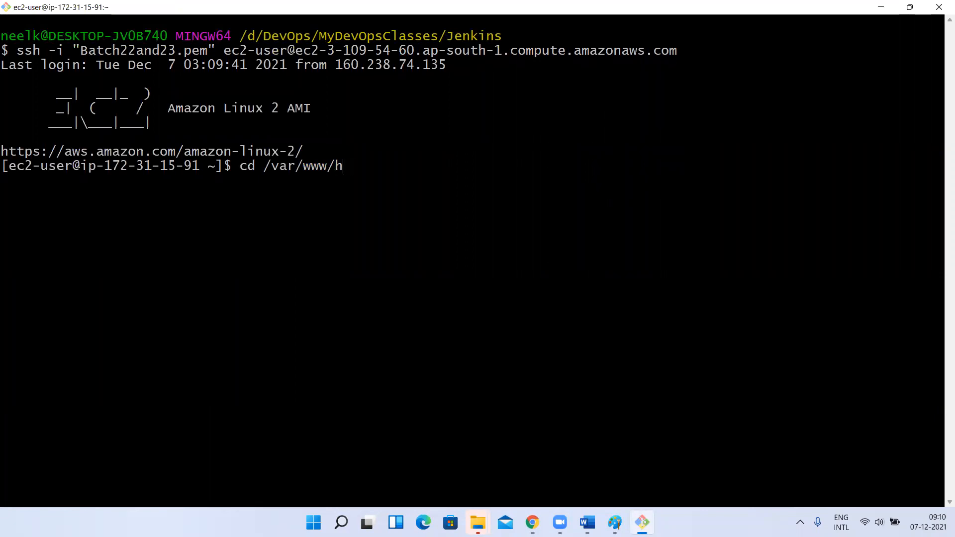
- Install httpd on Instance-1b with "sudo yum install httpd -y" and clear the terminal output
text(sudo yum install http)
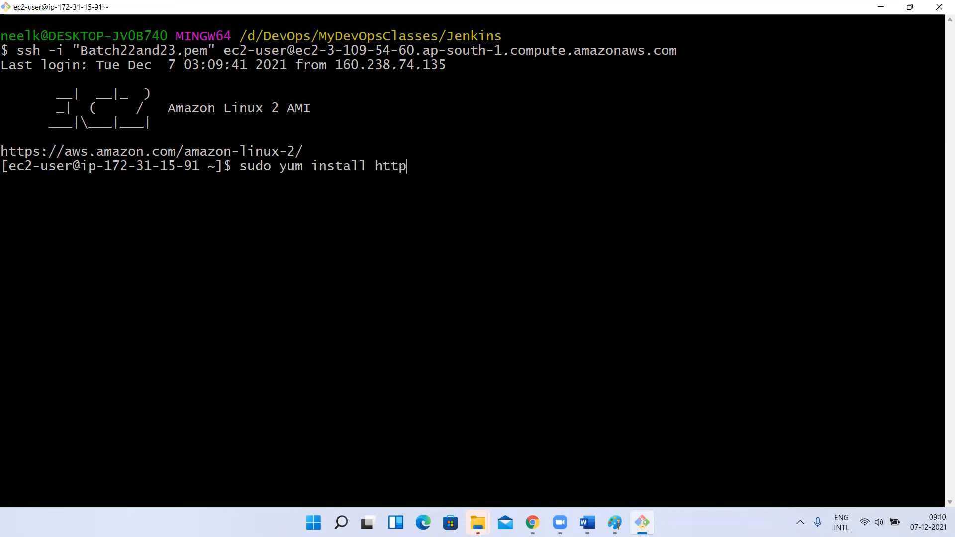
text(d -y)
key(Return)
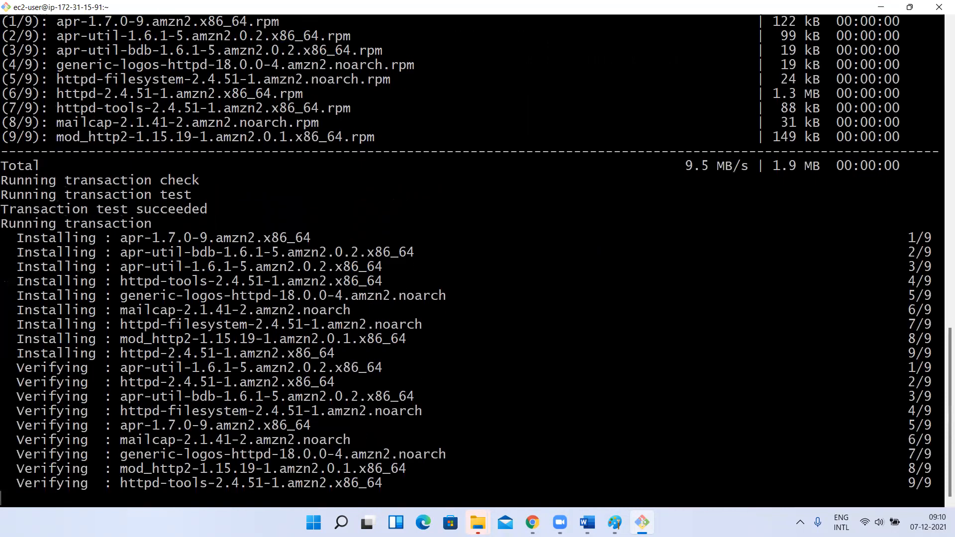
text(clear)
key(Return)
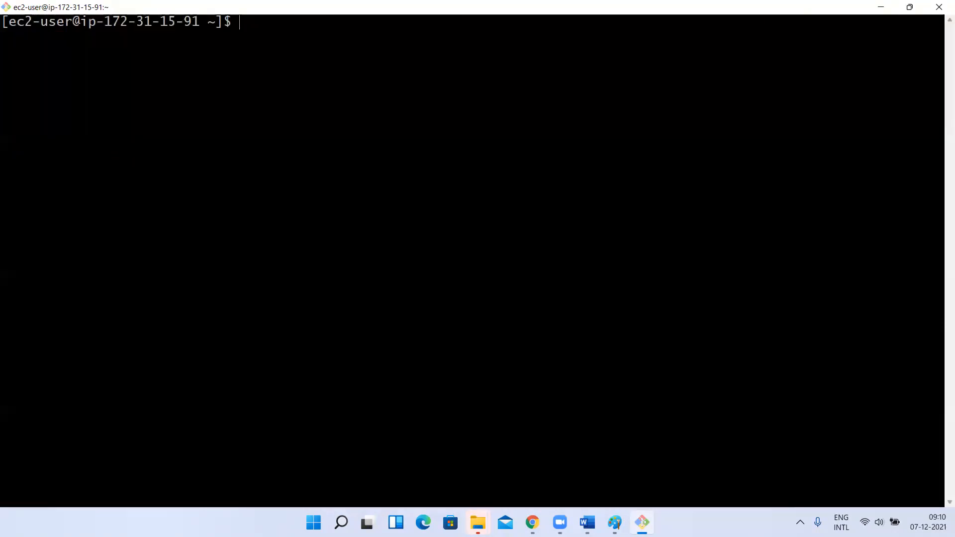
- Change to the /var/www/html/ directory and open a new index.html file in vi
text(cd /var/)
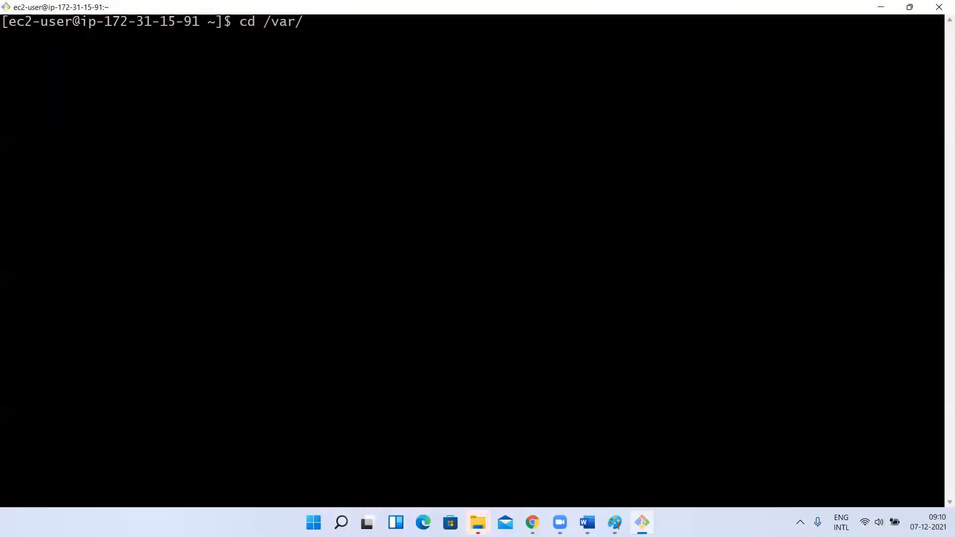
text(www/html/)
key(Return)
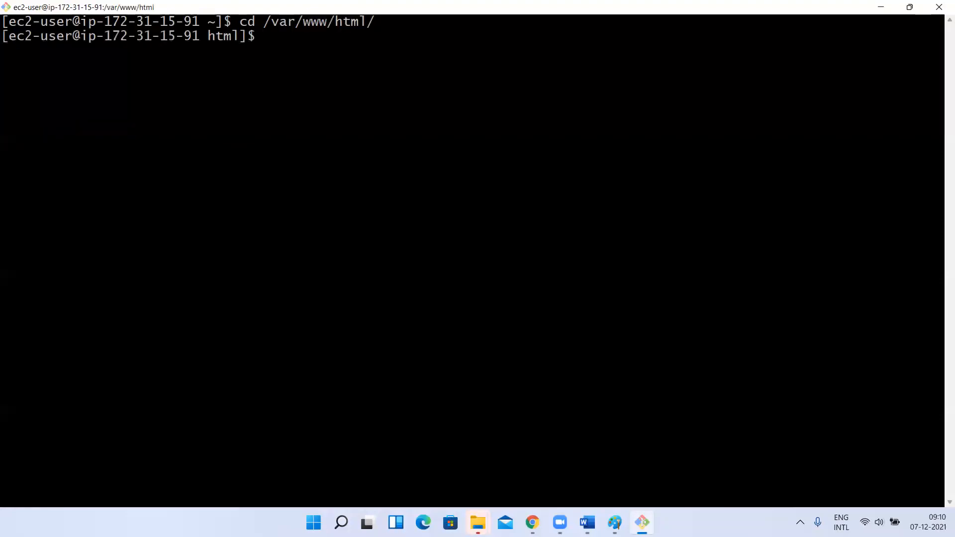
text(vi index.)
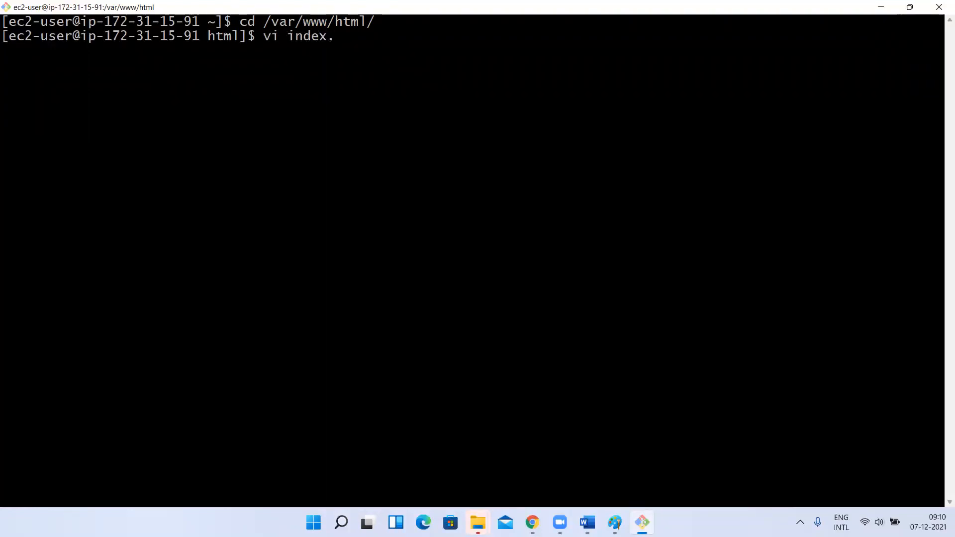
text(html)
key(Return)
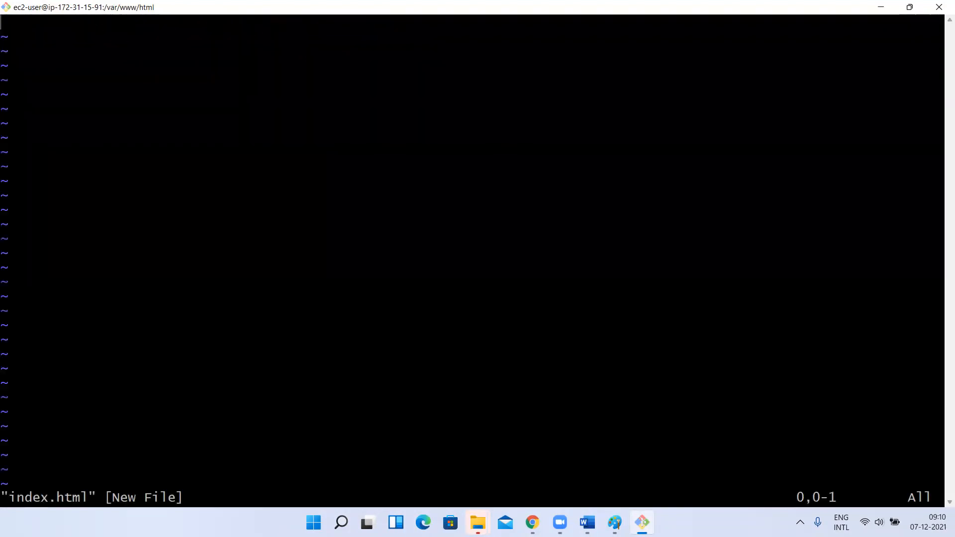
- Write the line "<h1> I am from Instance 1b AZ </h1>" in index.html
key(i)
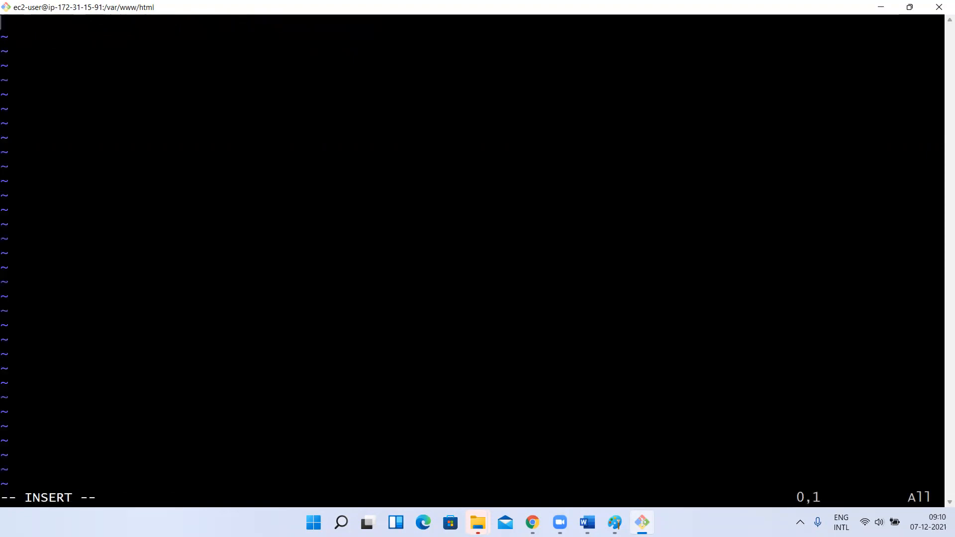
text(h1)
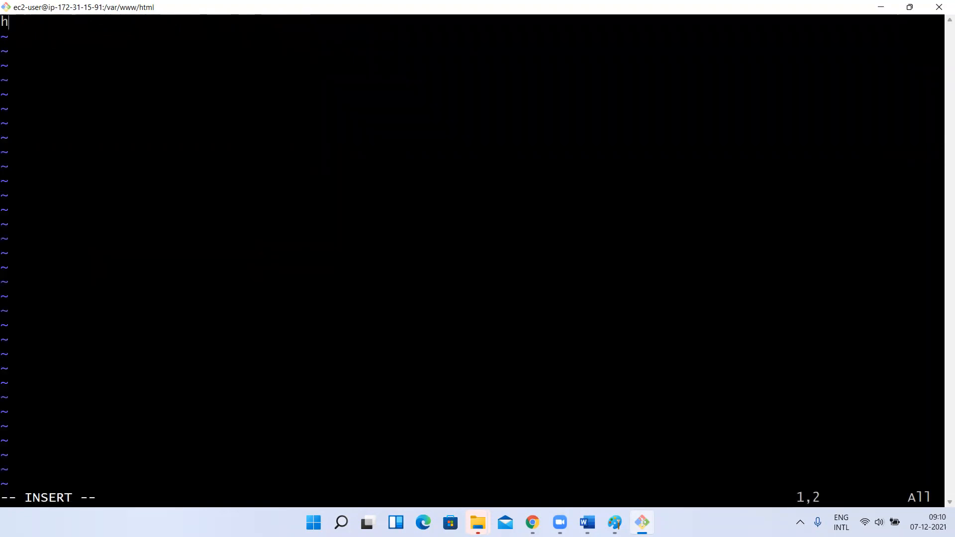
key(BackSpace)
key(BackSpace)
text(<>)
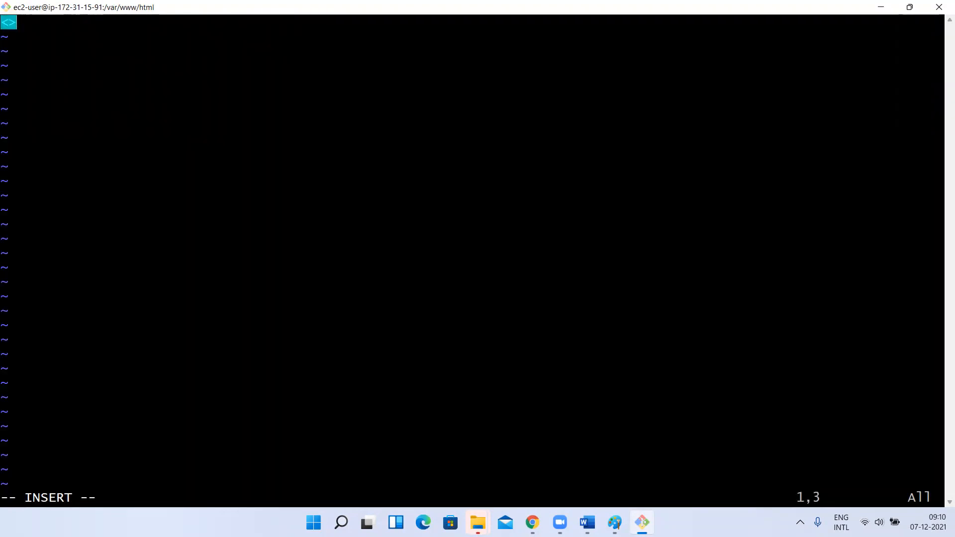
key(Left)
text(h1)
key(Right)
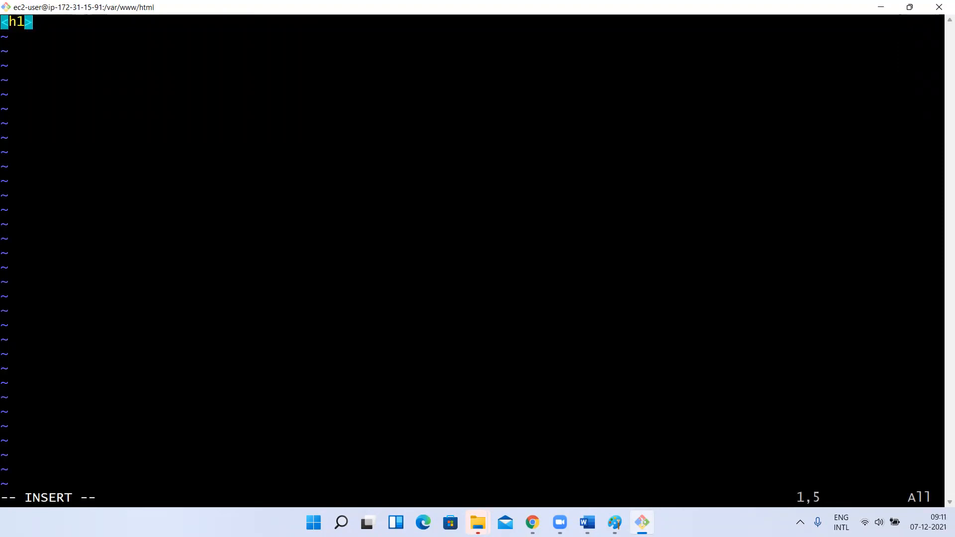
text(I am )
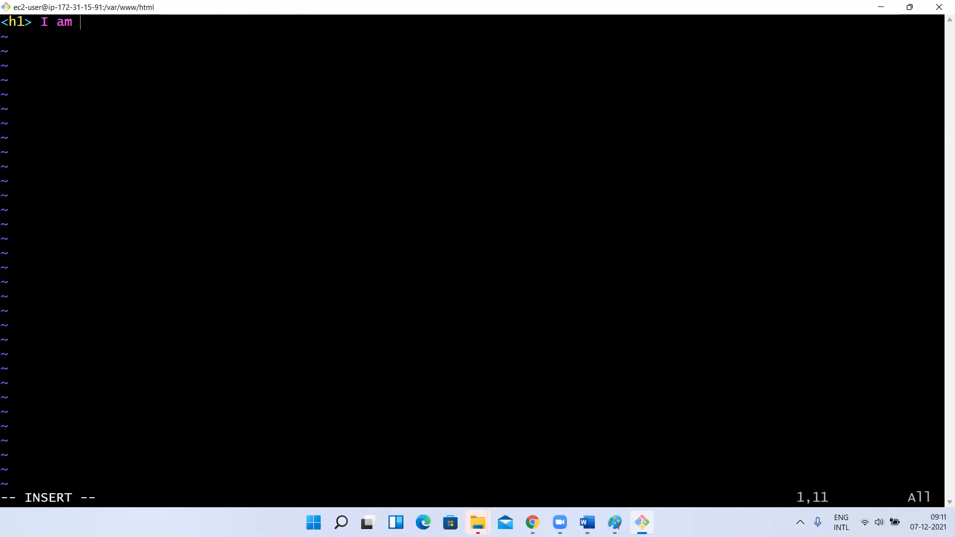
text(from Inst)
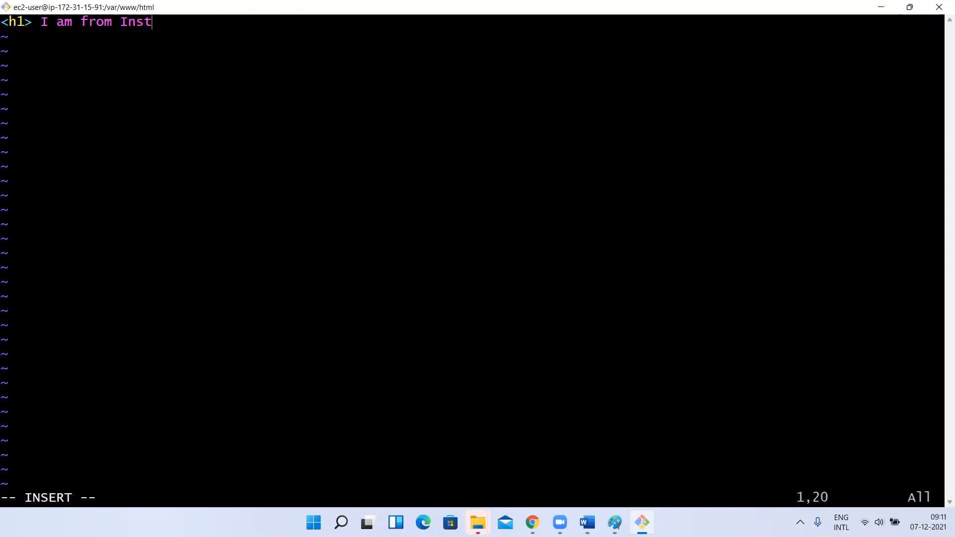
text(ance 1b AZ)
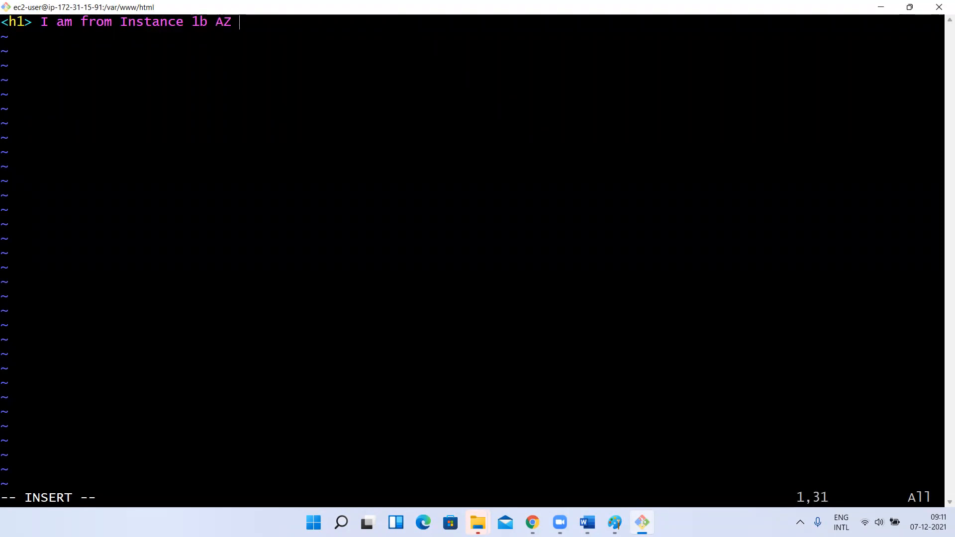
text( <h1>)
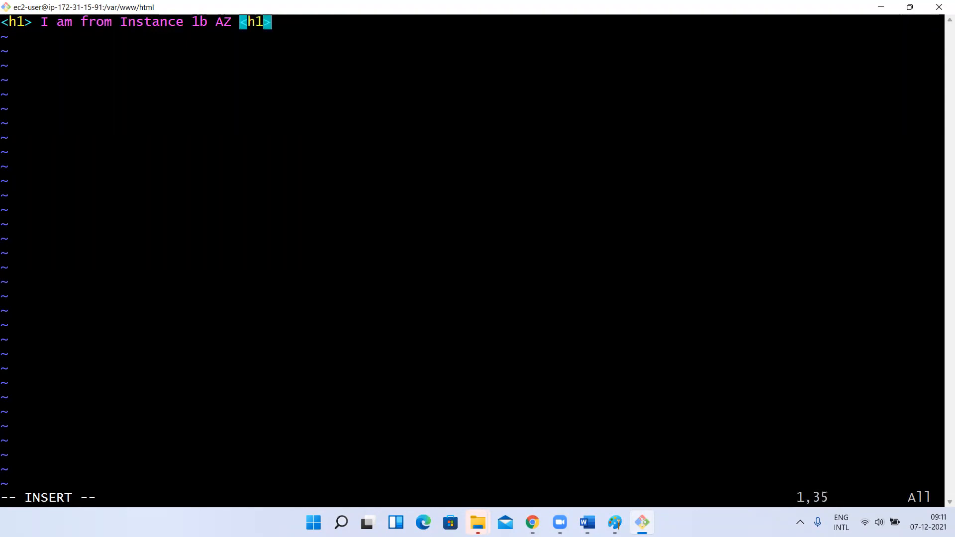
key(Left)
key(Left)
key(Left)
text(/)
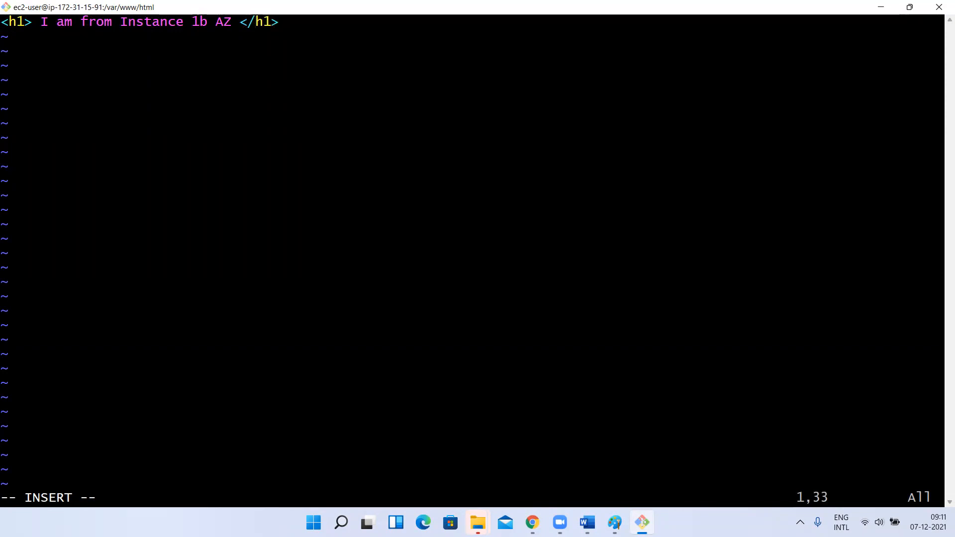
- Try to save index.html and quit vi with :wq
key(Escape)
text(:wq)
key(Return)
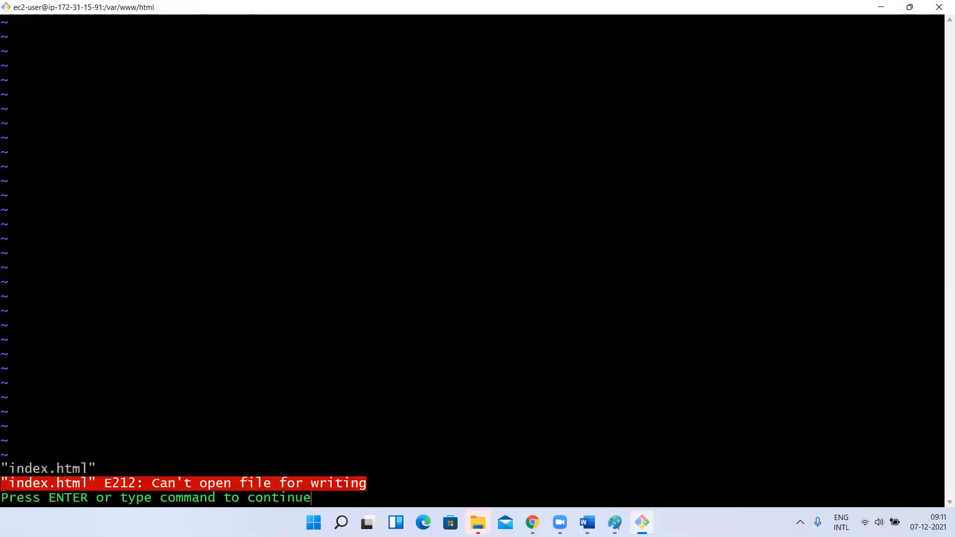
key(Escape)
text(:wq)
key(Return)
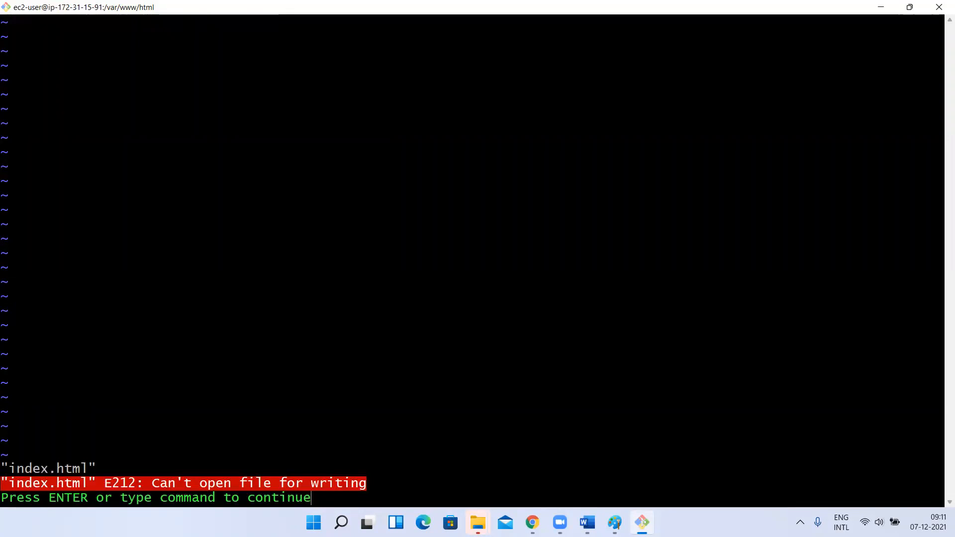
- Copy the h1 heading line from the editor and quit vi without saving the file
key(Return)
text(:q)
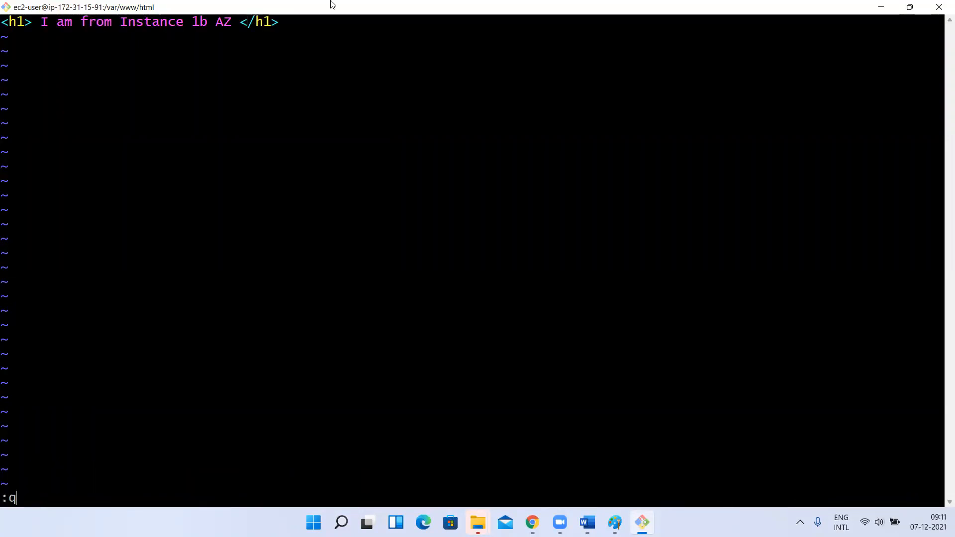
drag(281, 21, 2, 17)
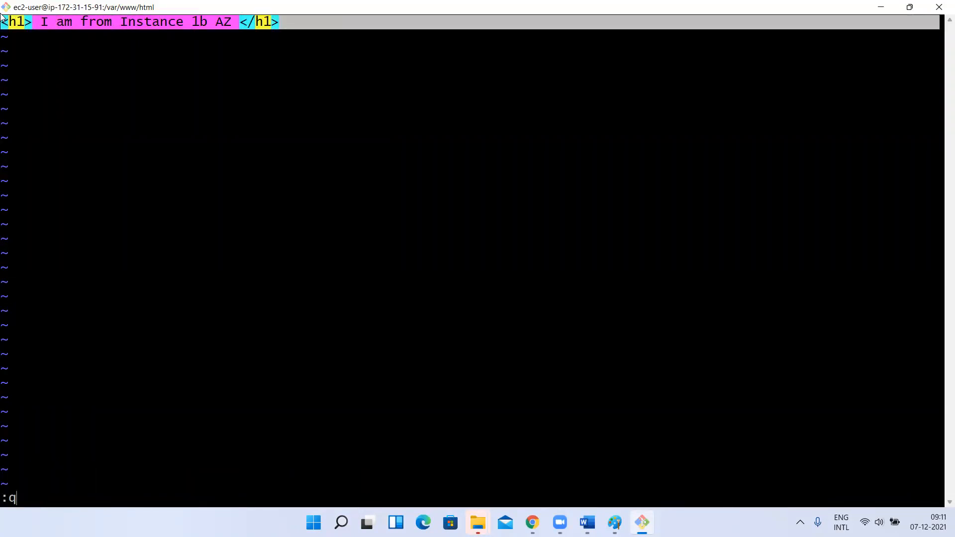
right_click(32, 19)
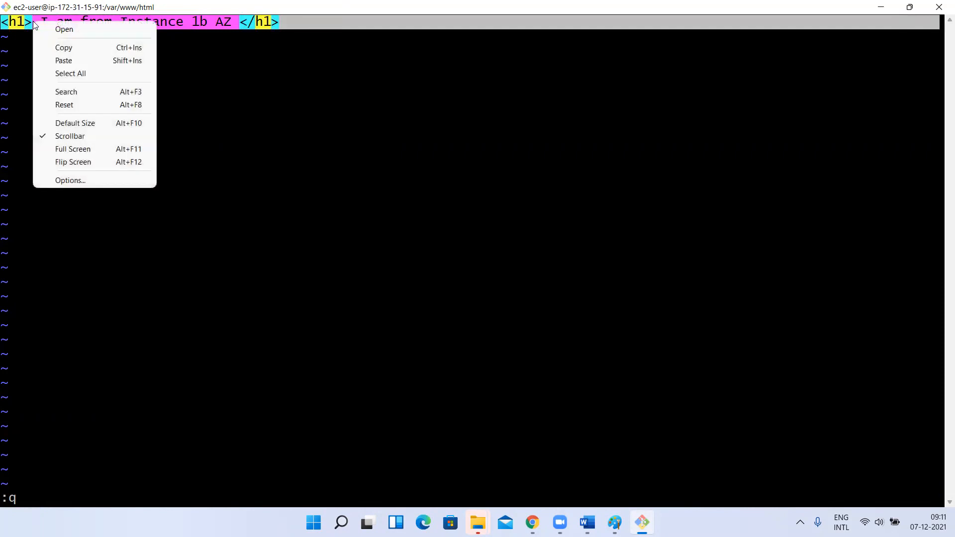
click(49, 48)
key(Escape)
text(:q)
key(Return)
- Reopen index.html with "sudo vi index.html", paste the copied heading line, and save and quit
key(Up)
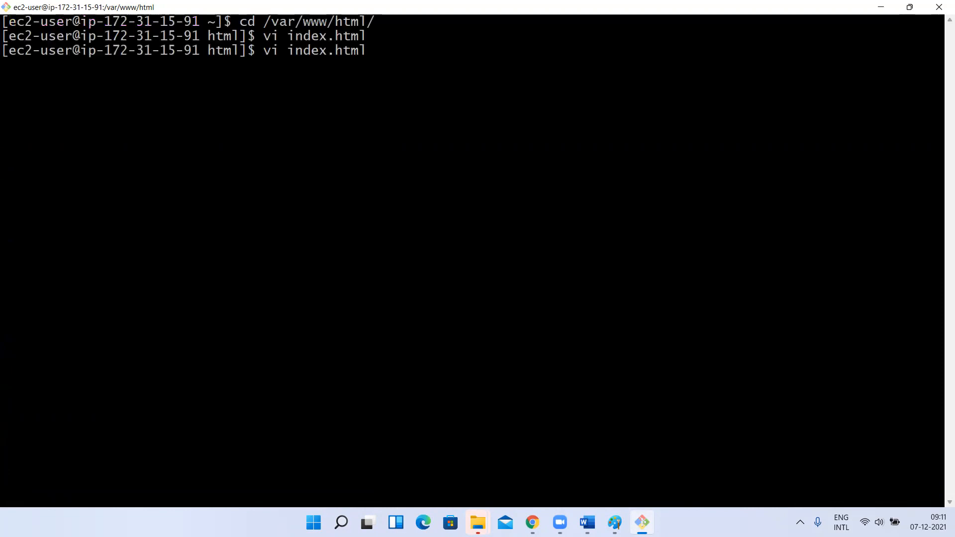
text(sudo)
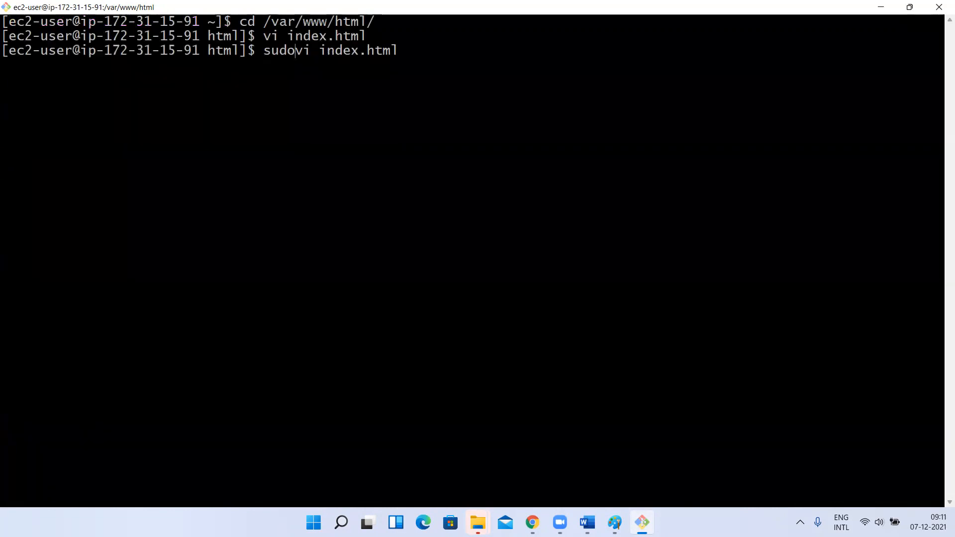
key(Return)
key(i)
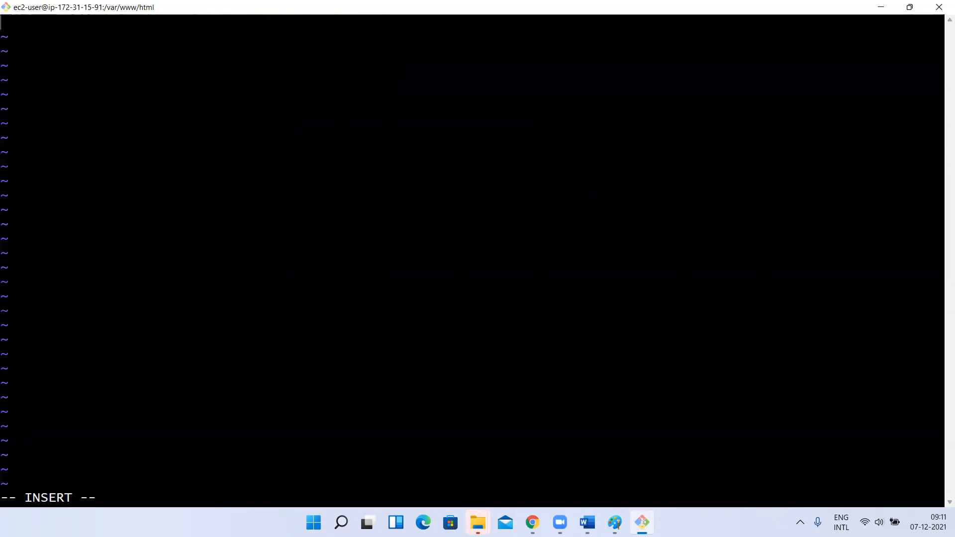
right_click(46, 46)
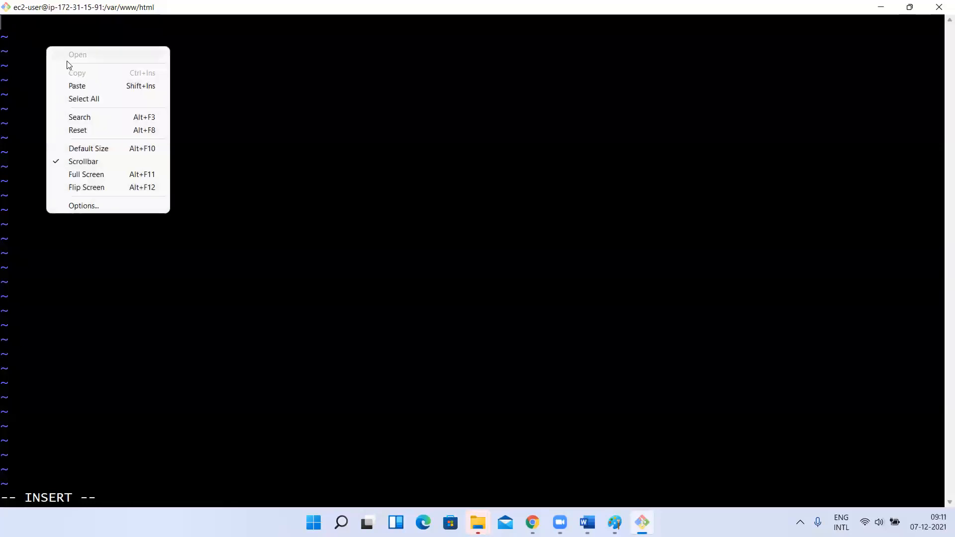
click(70, 87)
key(Escape)
text(:w)
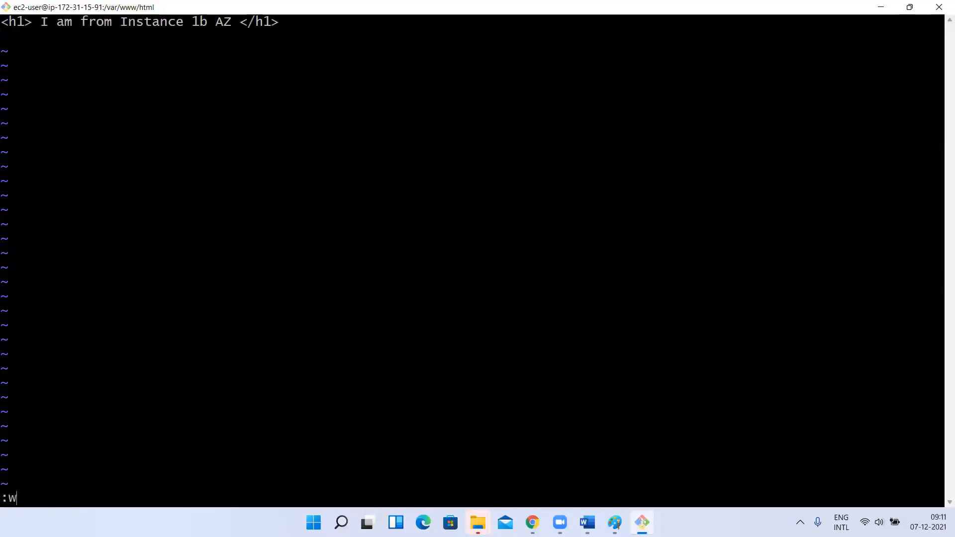
text(q)
key(Return)
- Start the web server with "sudo service httpd start"
text(suo)
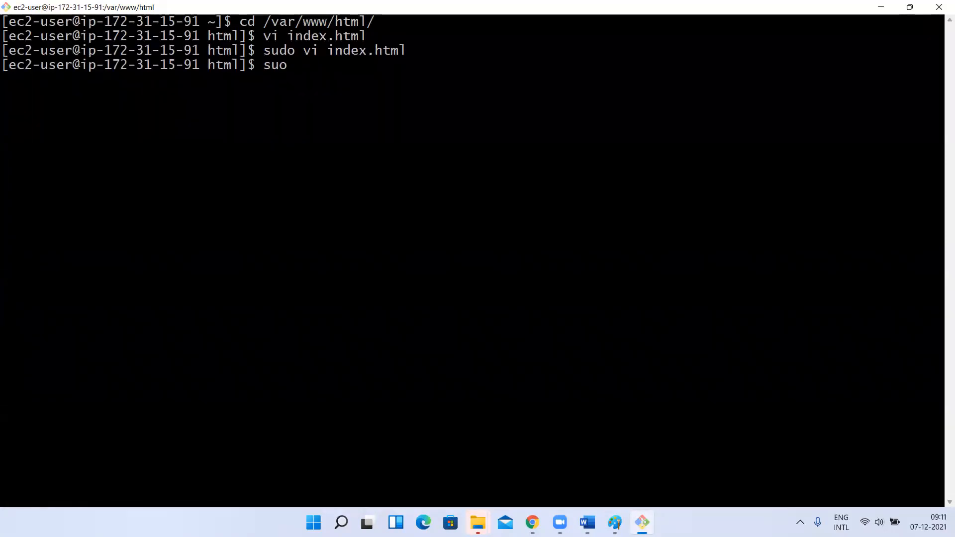
key(BackSpace)
key(BackSpace)
text(do service httpd)
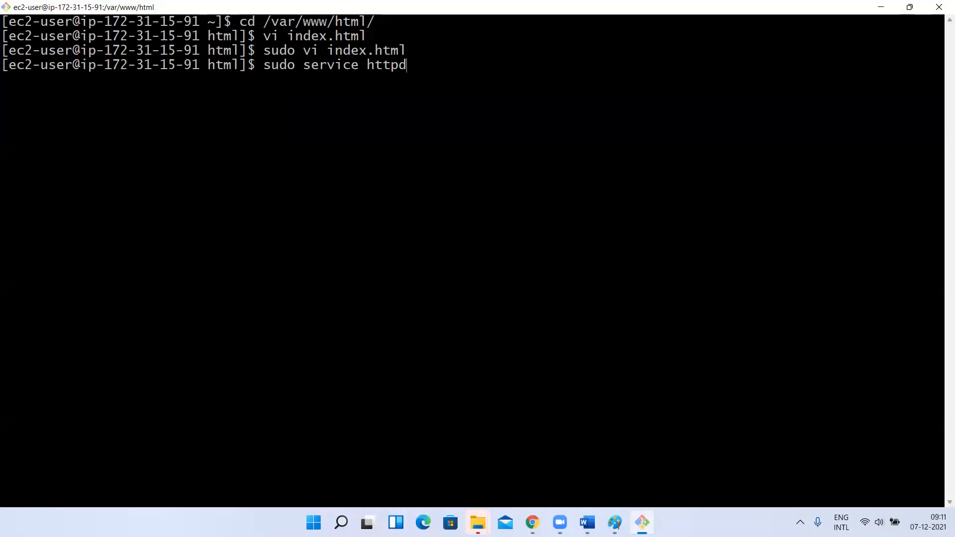
text( start)
key(Return)
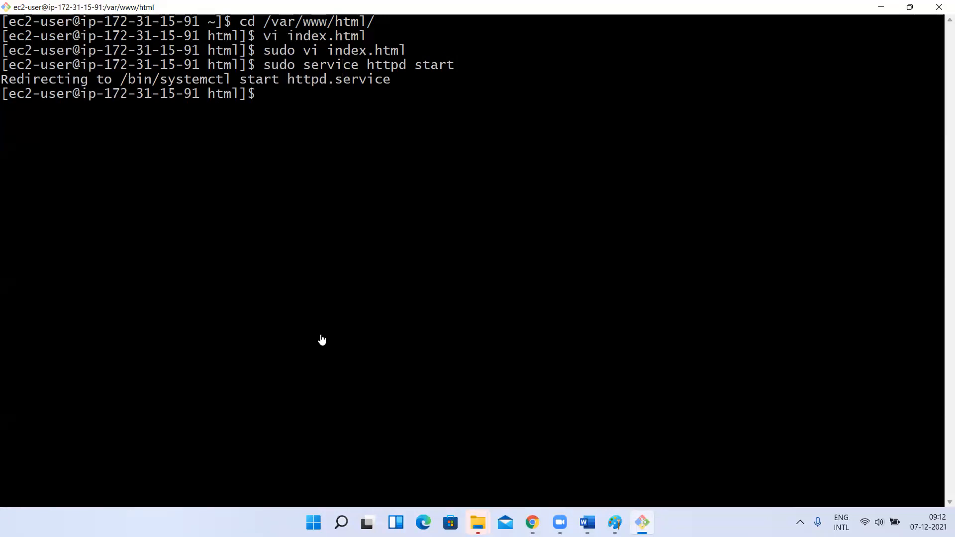
- Switch to Chrome, copy Instance-1b's public IPv4 address, and open it in a new tab to check the served page
key(alt+Tab)
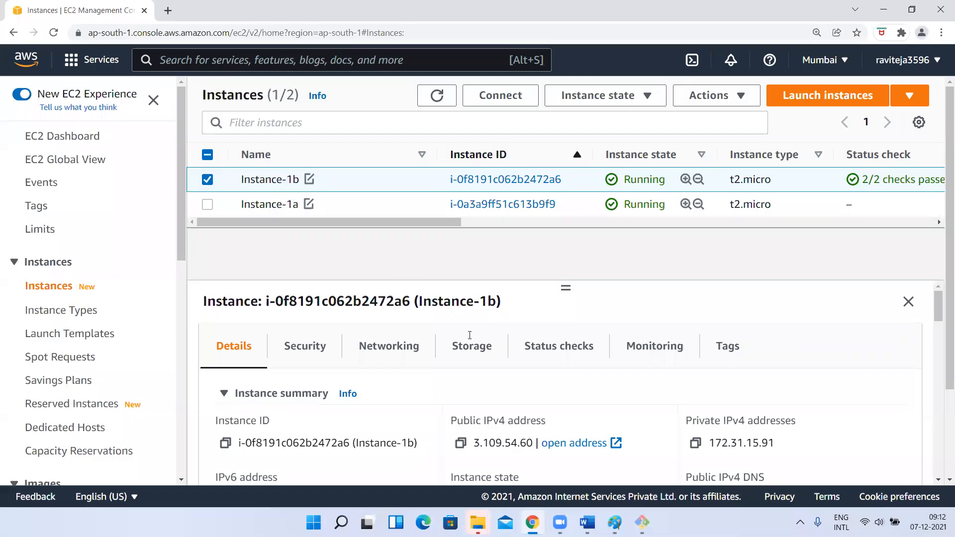
click(460, 443)
click(167, 10)
key(ctrl+v)
key(Return)
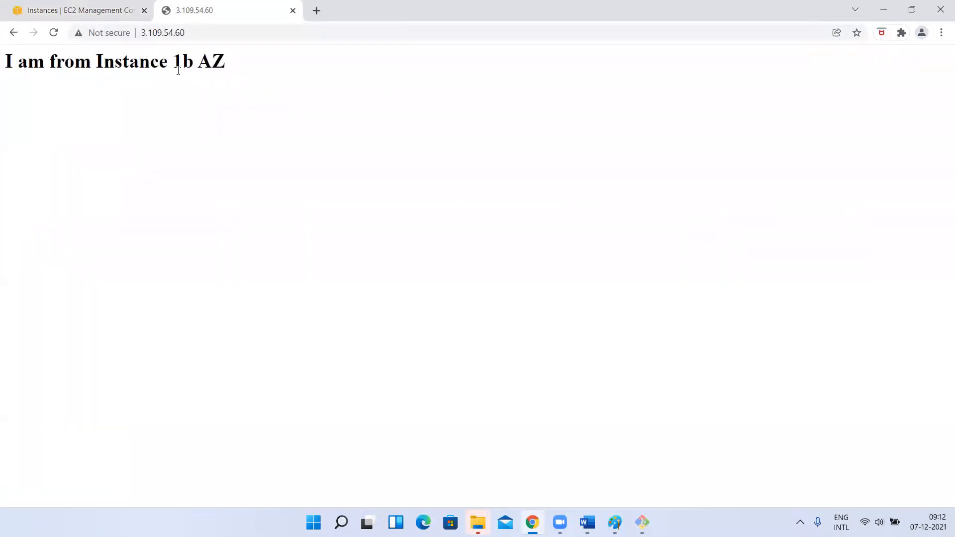
drag(2, 62, 227, 62)
click(134, 64)
drag(9, 62, 228, 76)
click(228, 77)
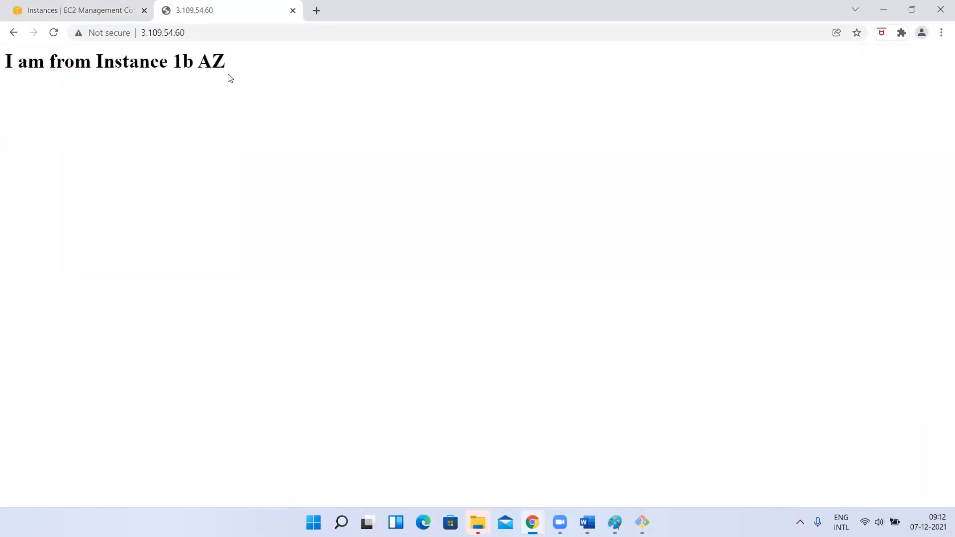
- Select only Instance-1a in the EC2 instances list and copy its example SSH connection command
click(116, 9)
click(210, 182)
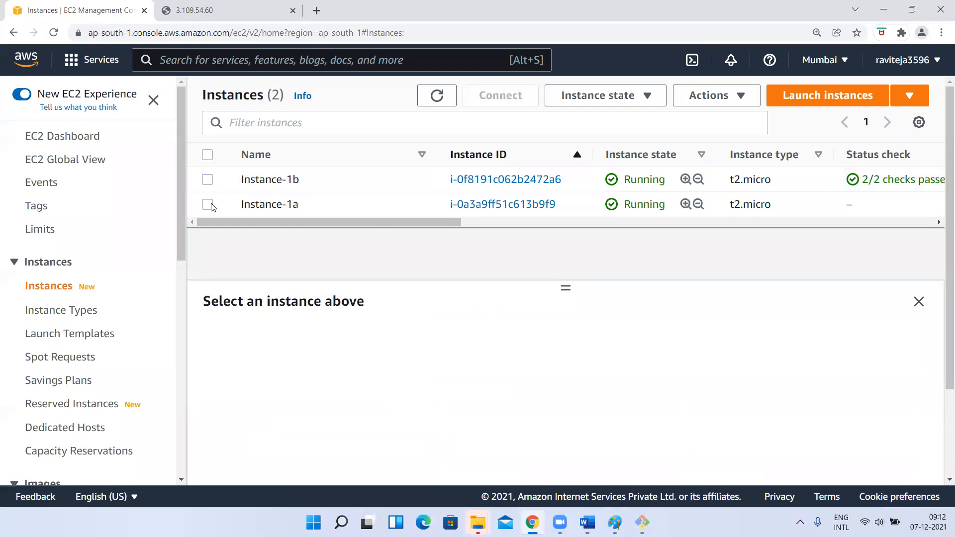
click(207, 204)
click(501, 96)
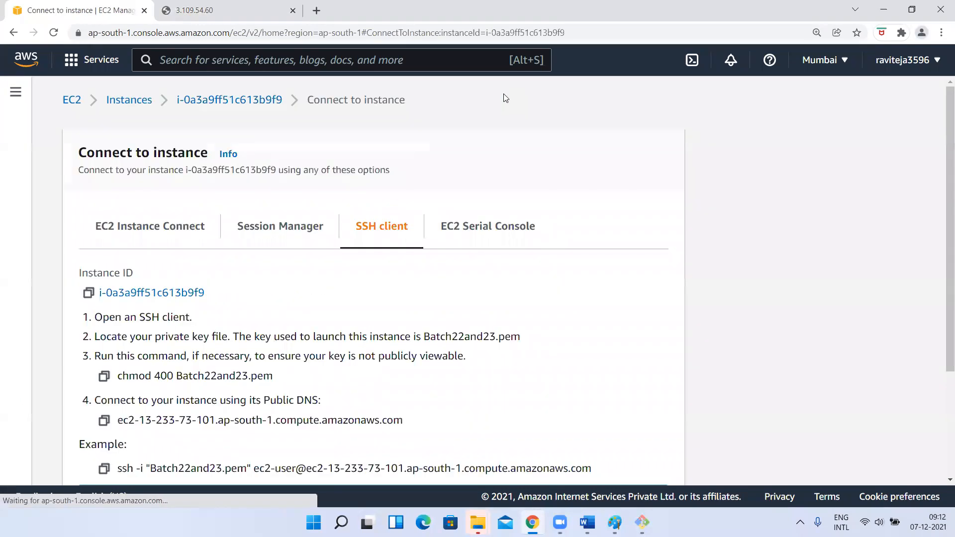
scroll(390, 277, down, 3)
click(103, 319)
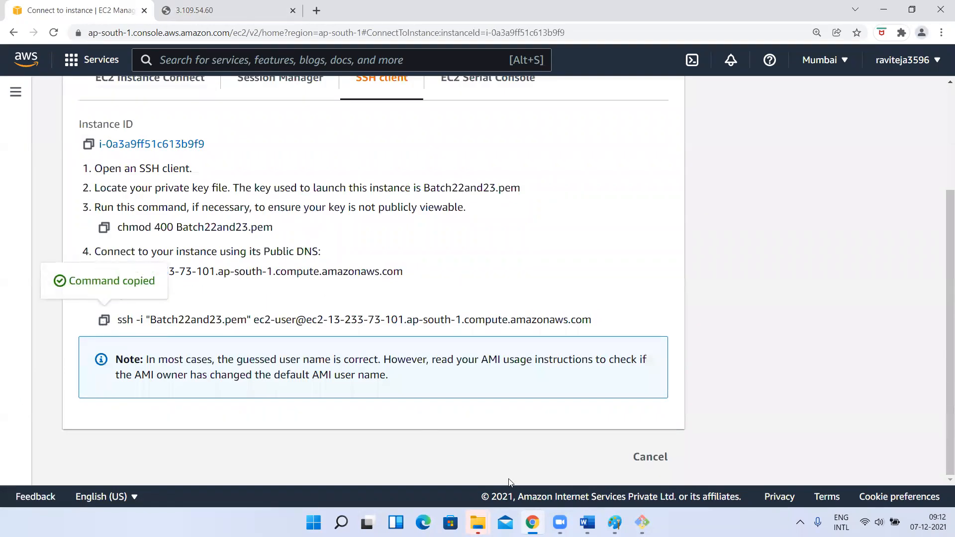
- Switch to the Git Bash terminal, exit the Instance-1b SSH session, and clear the screen
click(642, 522)
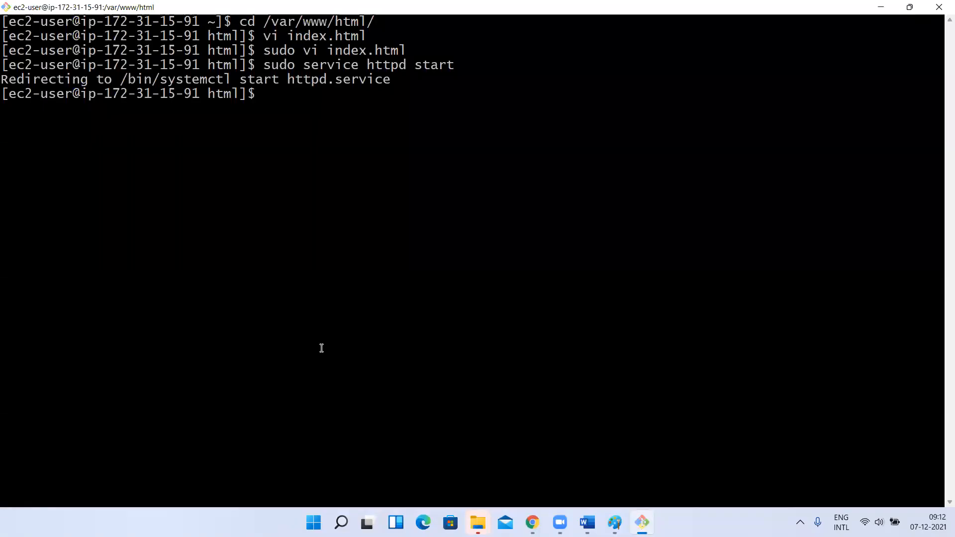
text(exit)
key(Return)
text(ckear)
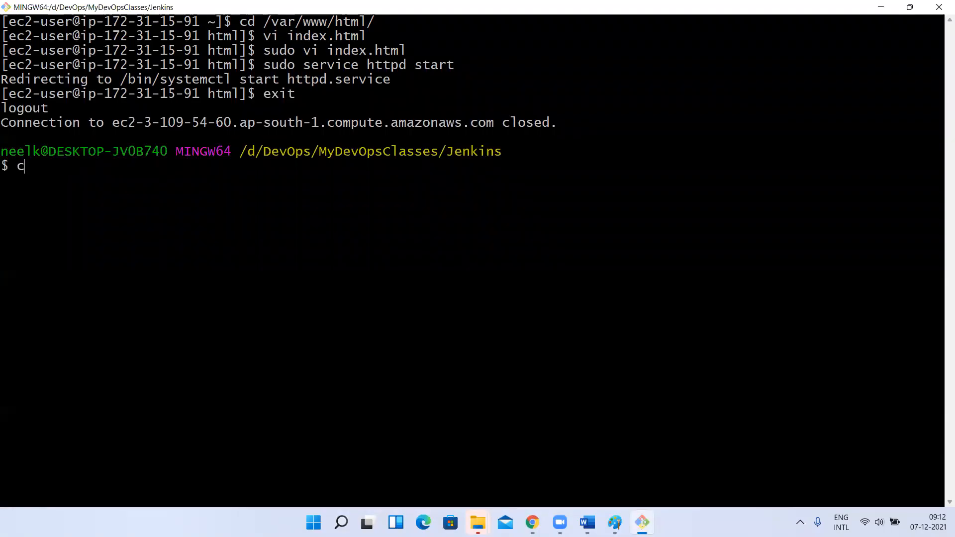
key(Return)
text(clear)
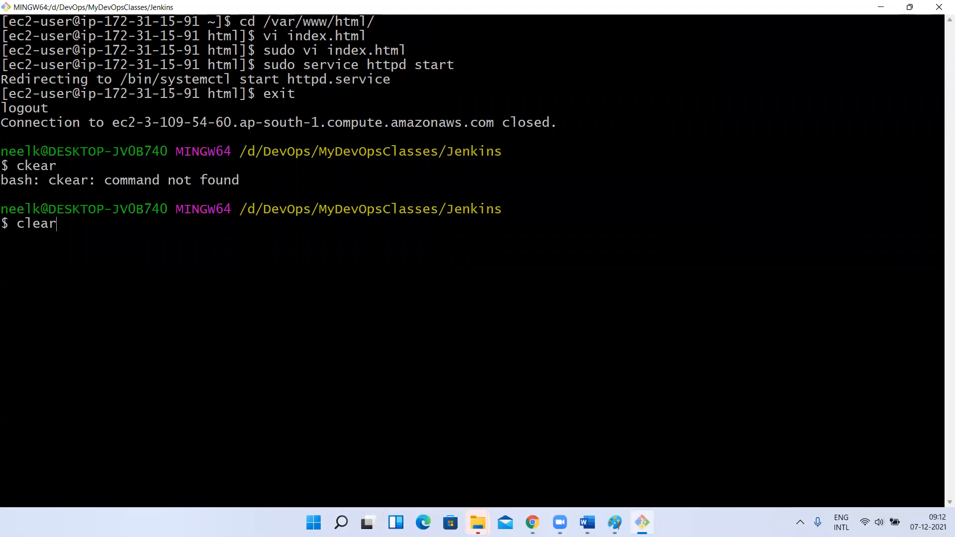
key(Return)
- Connect to Instance-1a with the copied SSH command, answering "yes" to continue connecting to the host
right_click(201, 325)
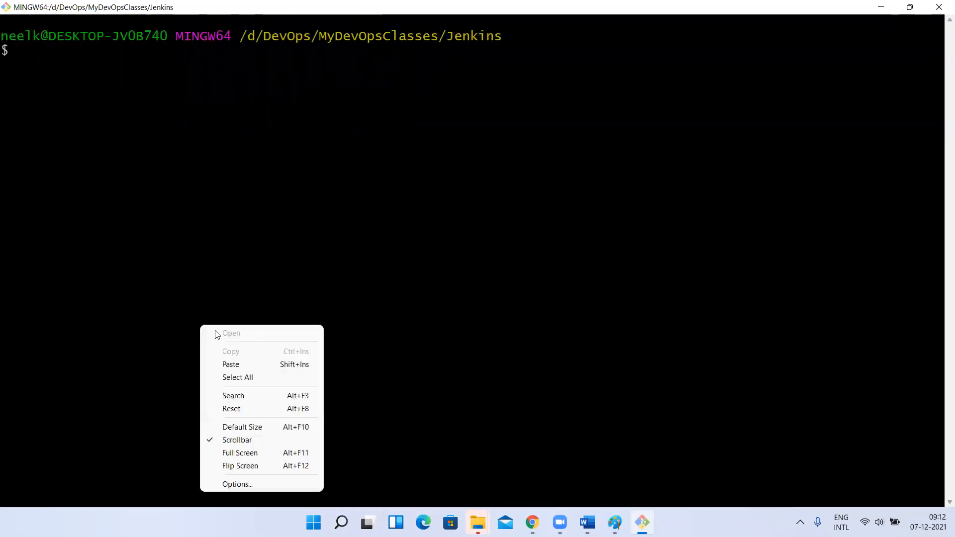
click(229, 366)
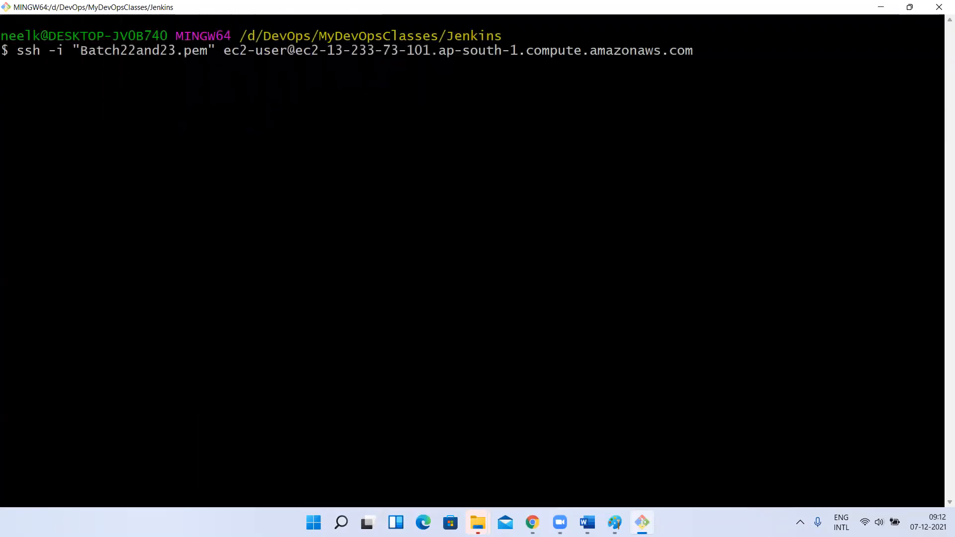
key(Return)
text(yes)
key(Return)
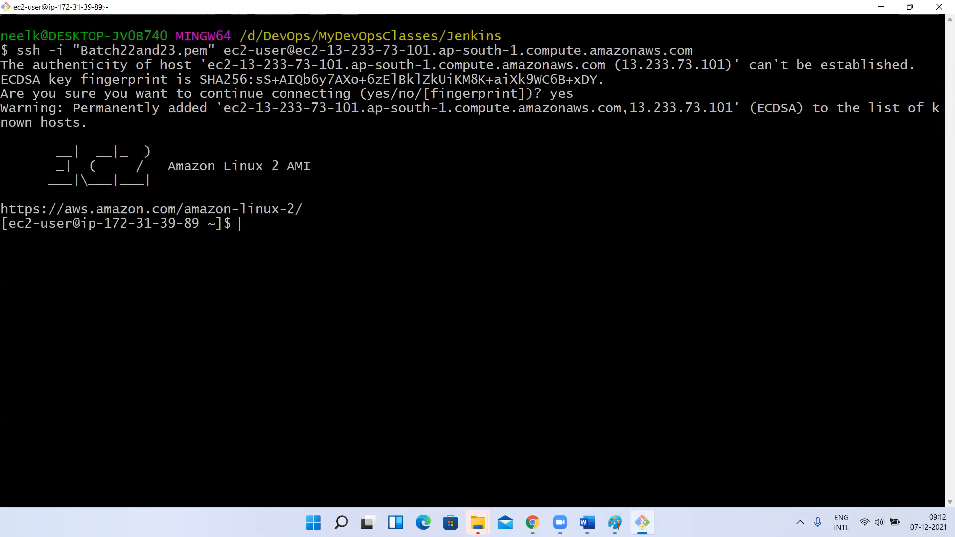
- Install the web server with "sudo yum install httpd -y" and clear the terminal
text(sudo yum install )
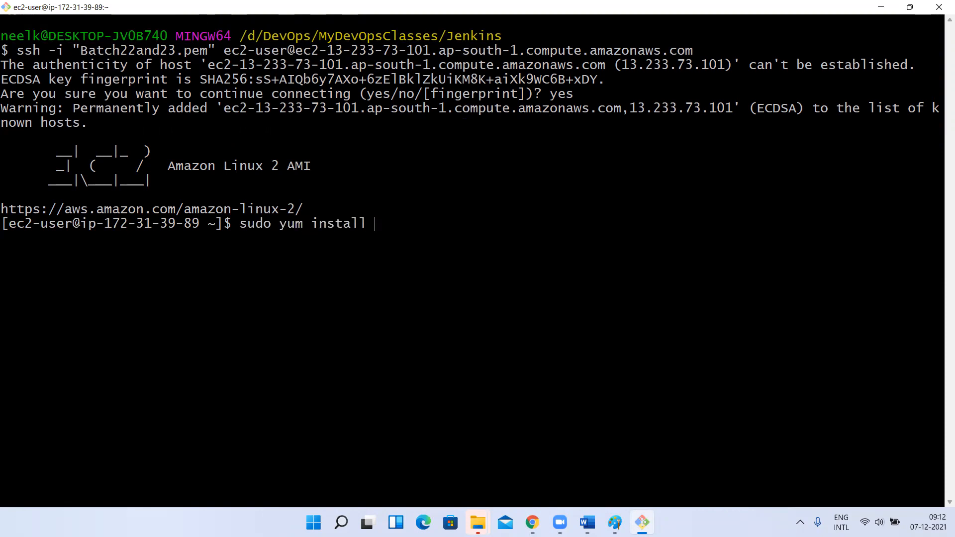
text(httpd -y)
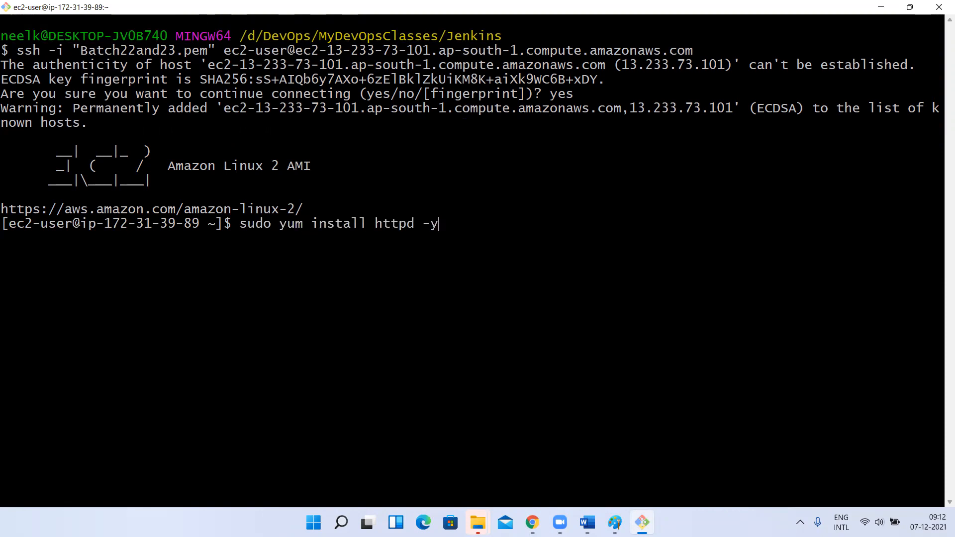
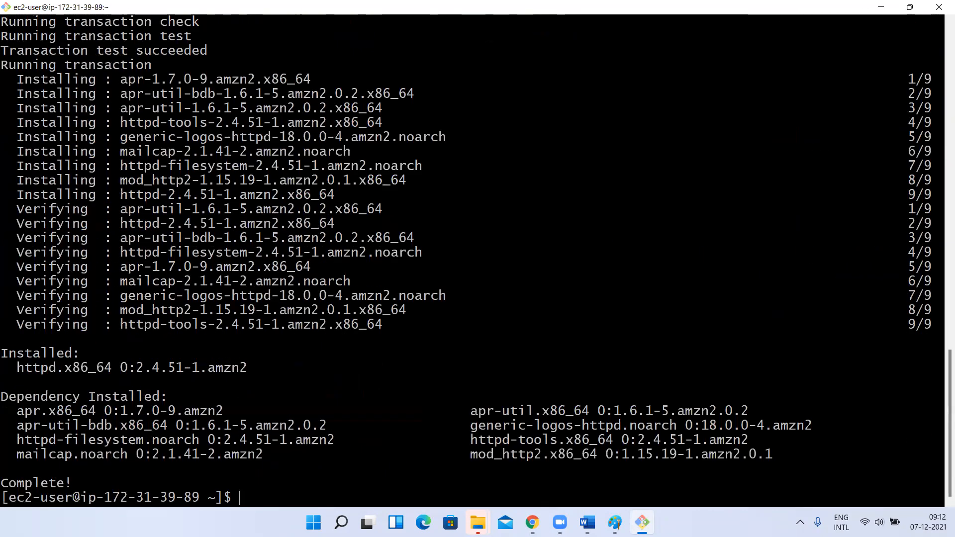
text(lear)
key(Return)
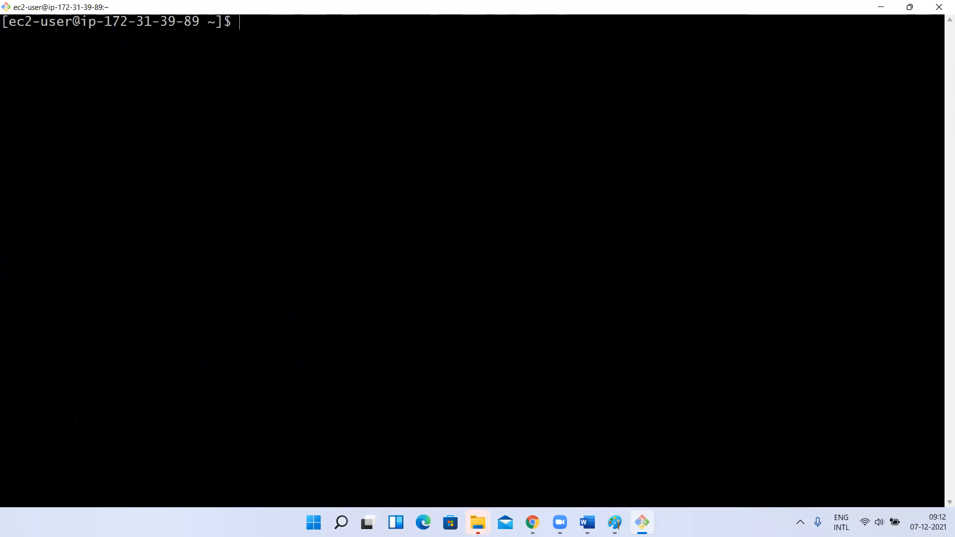
- Change to the /var/www/html/ directory and open index.html with "sudo vi index.html"
text(sudo v)
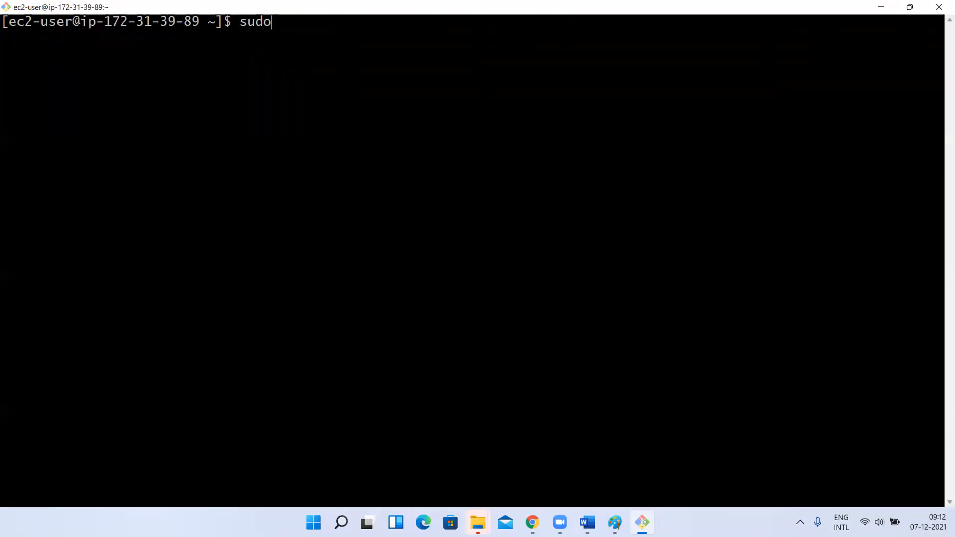
key(BackSpace)
key(BackSpace)
key(BackSpace)
key(BackSpace)
key(BackSpace)
key(BackSpace)
text(cd /var/www/html/)
key(Return)
text(sudo vi index.htm)
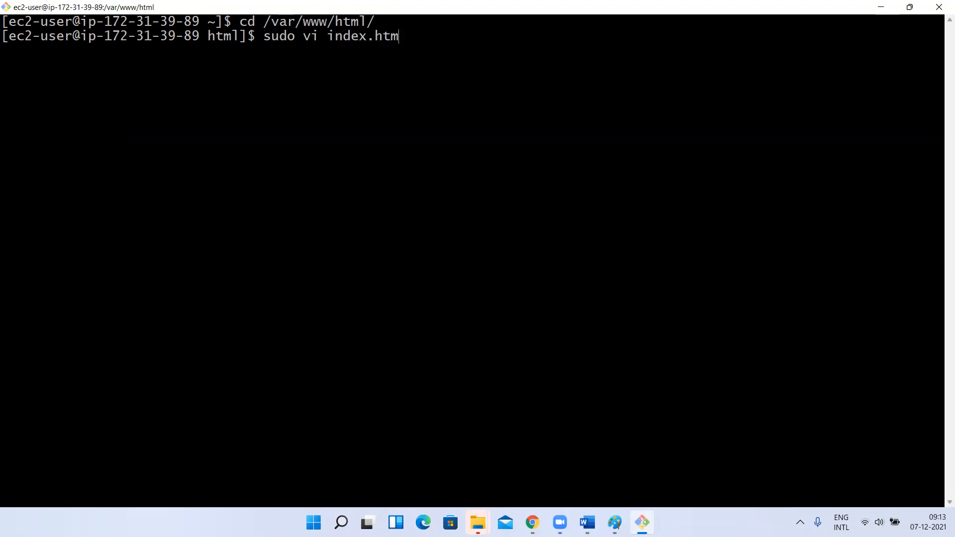
text(l)
key(Return)
- Insert the line "</h1>I am from Instance 1a AZ</h1>" into index.html, then save and quit with :wq
key(i)
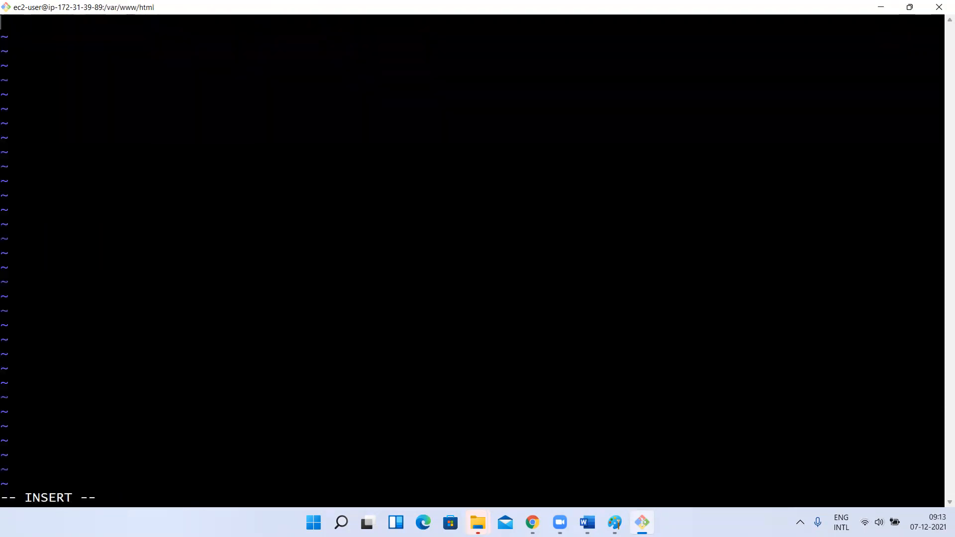
text(<><)
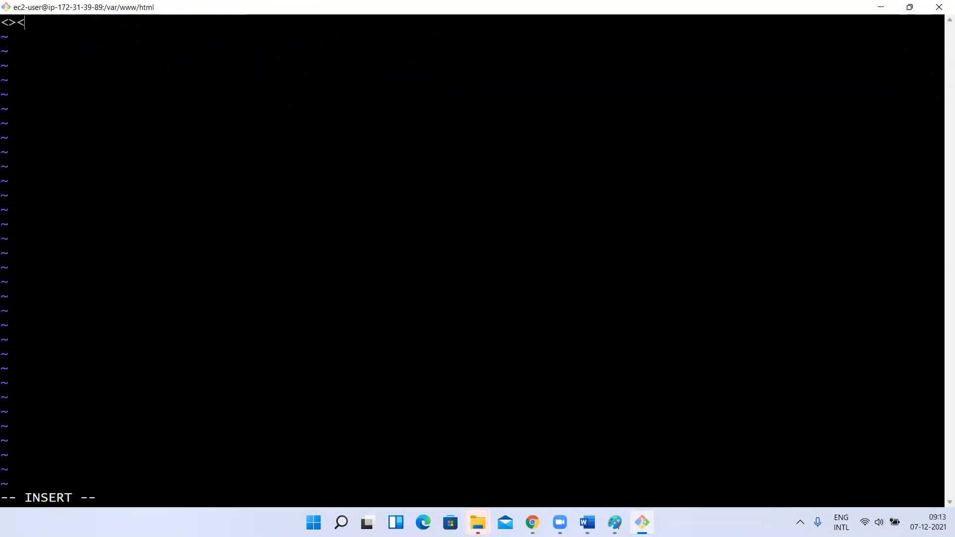
text(/h1>)
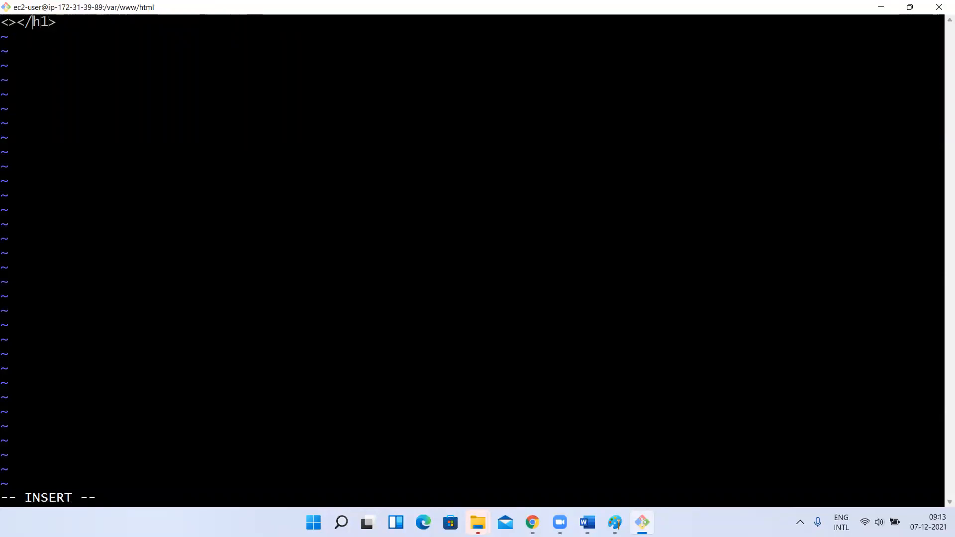
text(/h1)
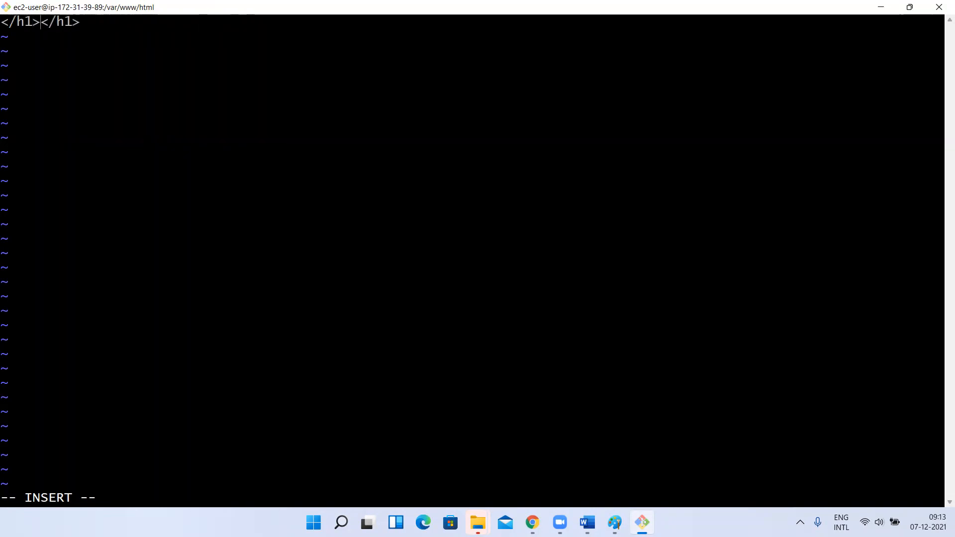
right_click(161, 180)
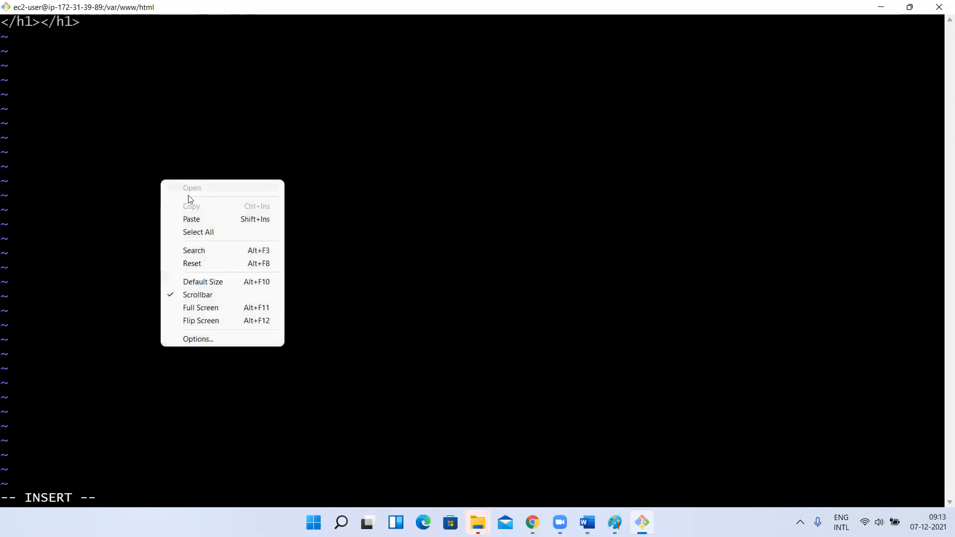
click(40, 27)
text(I am from Instance 1a AZ)
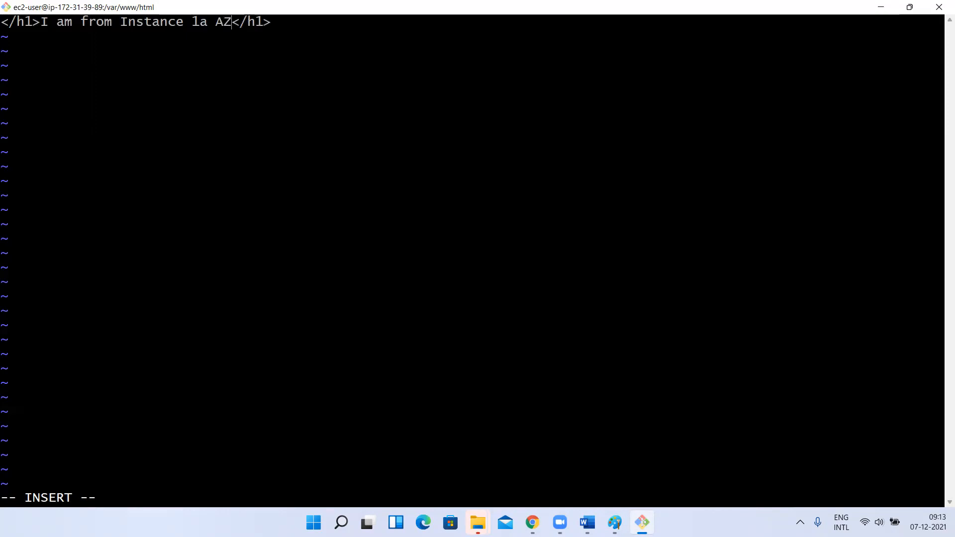
key(Escape)
text(:wq)
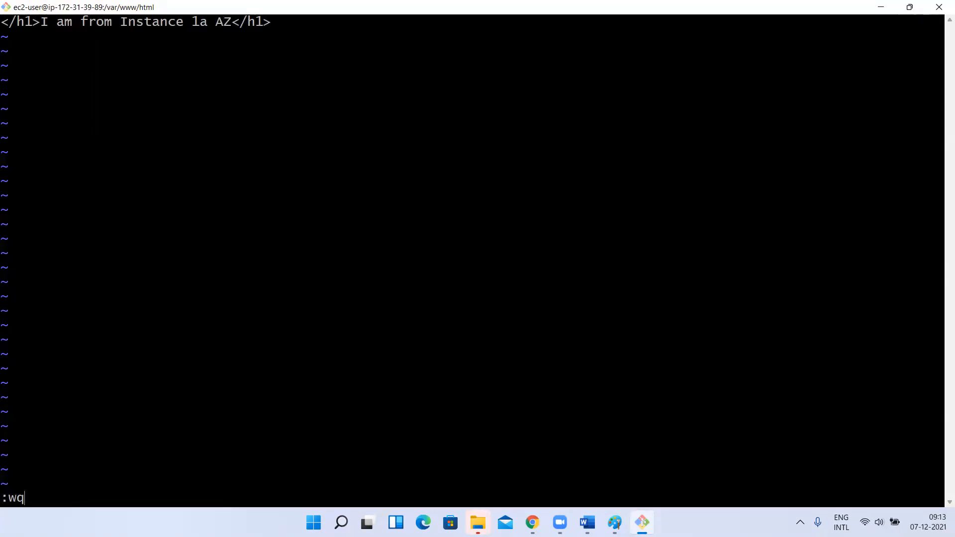
key(Return)
- Try to start the web server with "sudo service start httpd"
text(sudo ser)
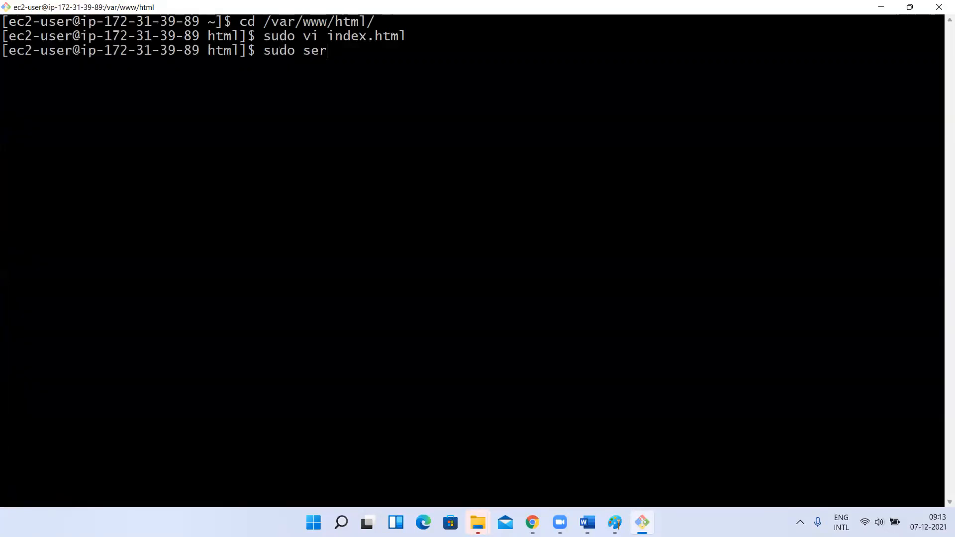
text(vice start )
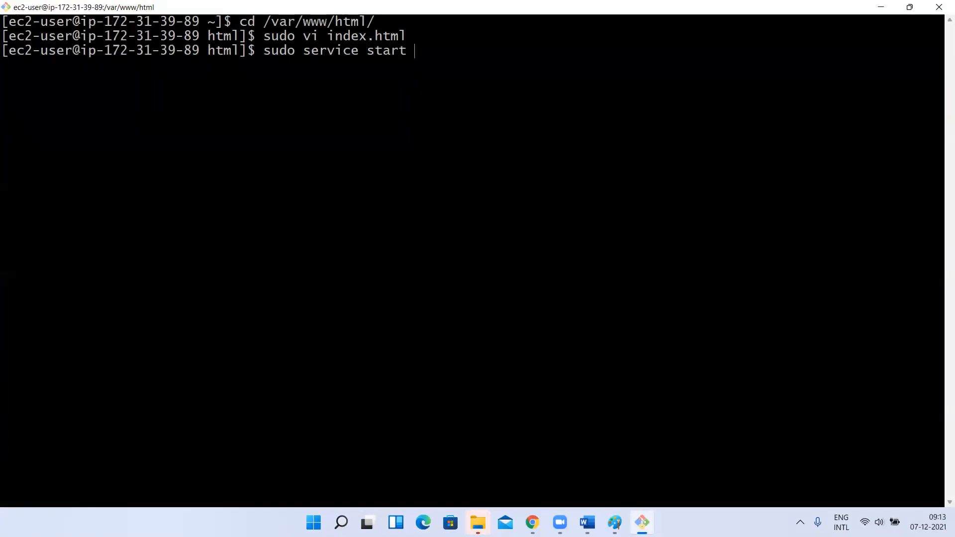
text(httpd)
key(Return)
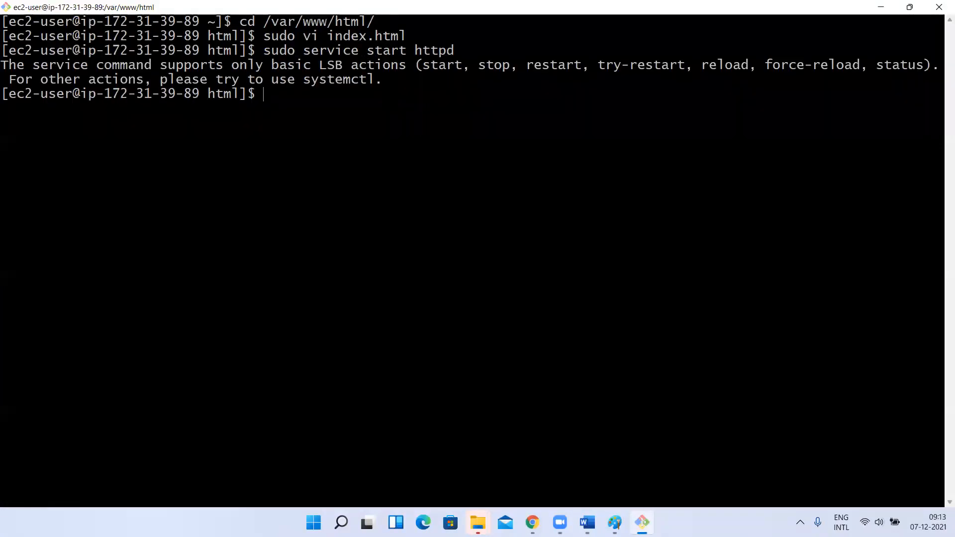
- Correct the previous command to "sudo service httpd start" and run it to start the web server
key(Up)
key(Left)
key(Left)
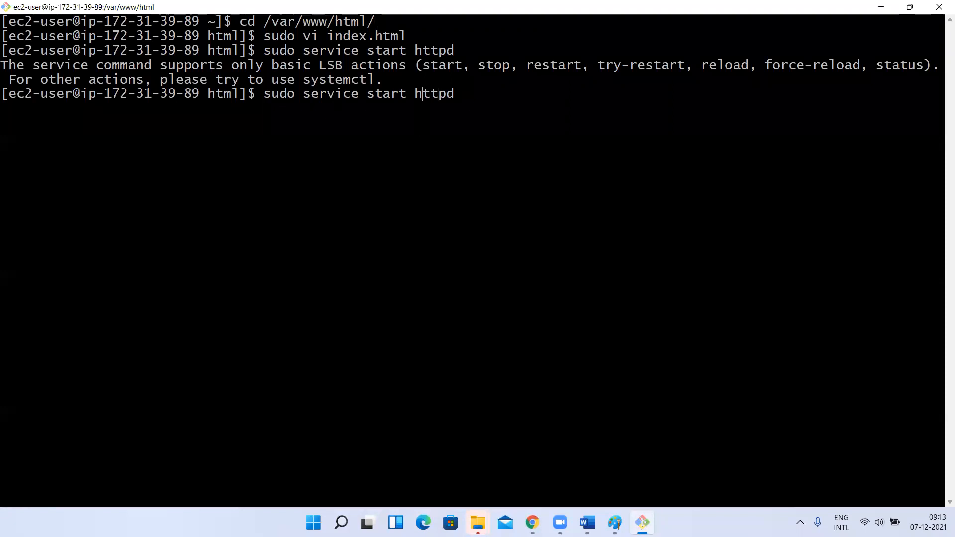
key(BackSpace)
key(BackSpace)
key(BackSpace)
key(BackSpace)
key(BackSpace)
key(BackSpace)
key(End)
text(start)
key(Return)
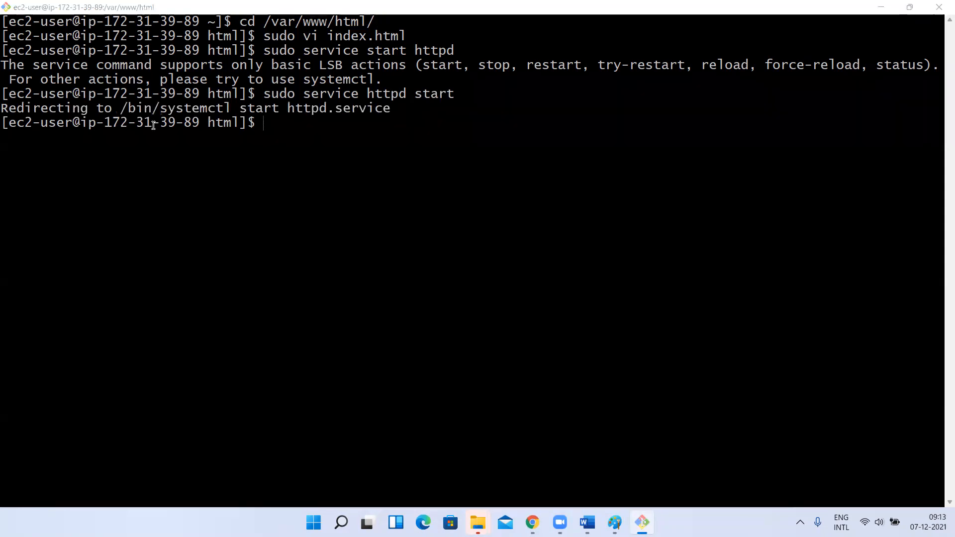
- Switch to Chrome, copy Instance-1a's public IPv4 address from the instances list, and open it in a new tab to check its page
key(alt+Tab)
key(alt+Tab)
key(alt+Tab)
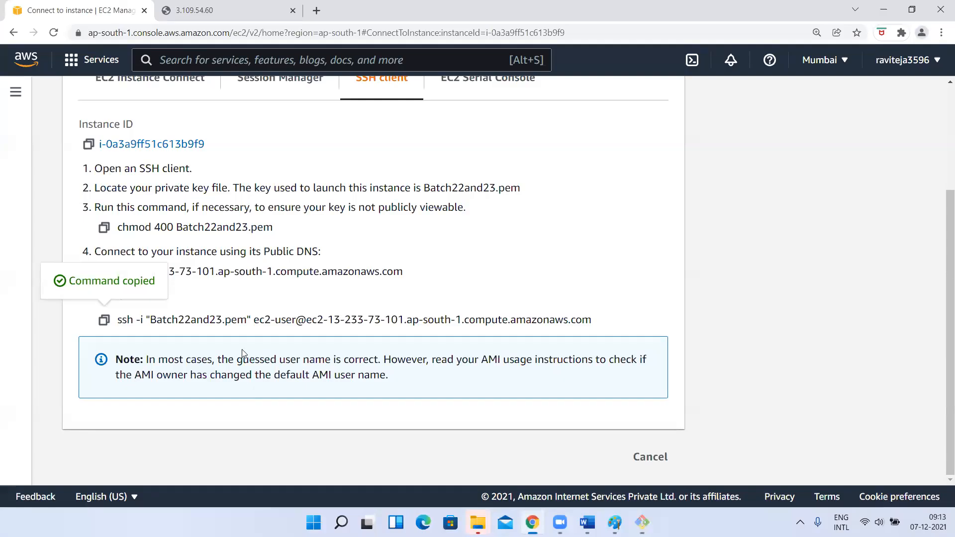
scroll(233, 309, up, 3)
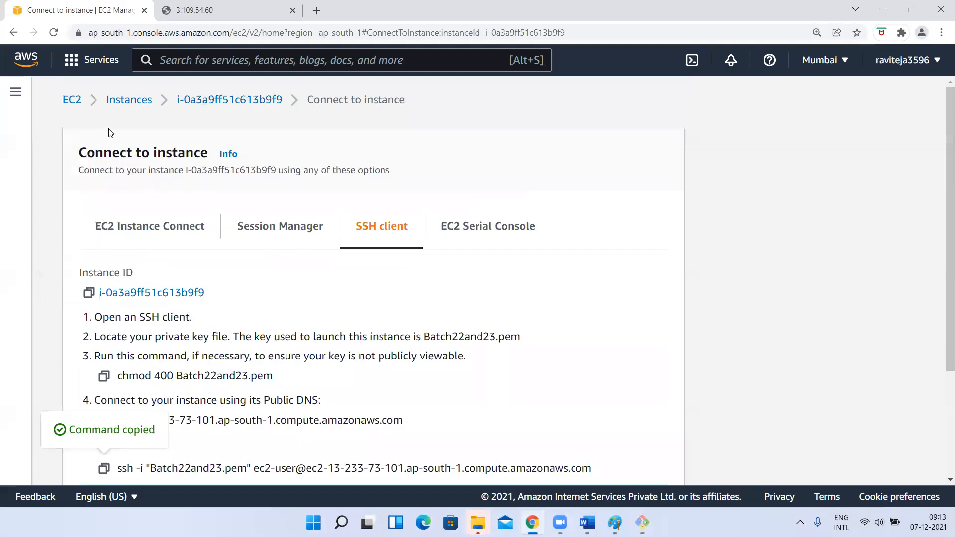
click(143, 100)
click(237, 211)
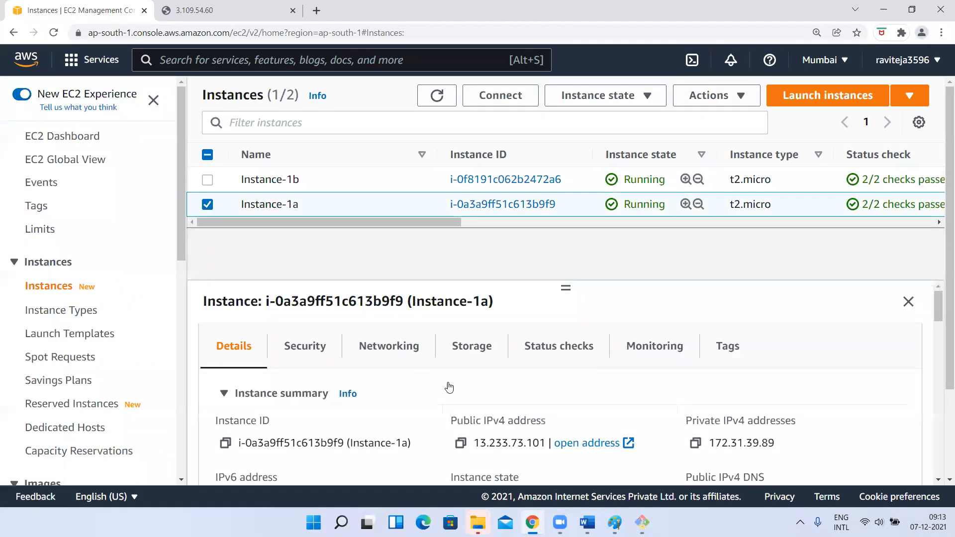
click(461, 443)
click(316, 10)
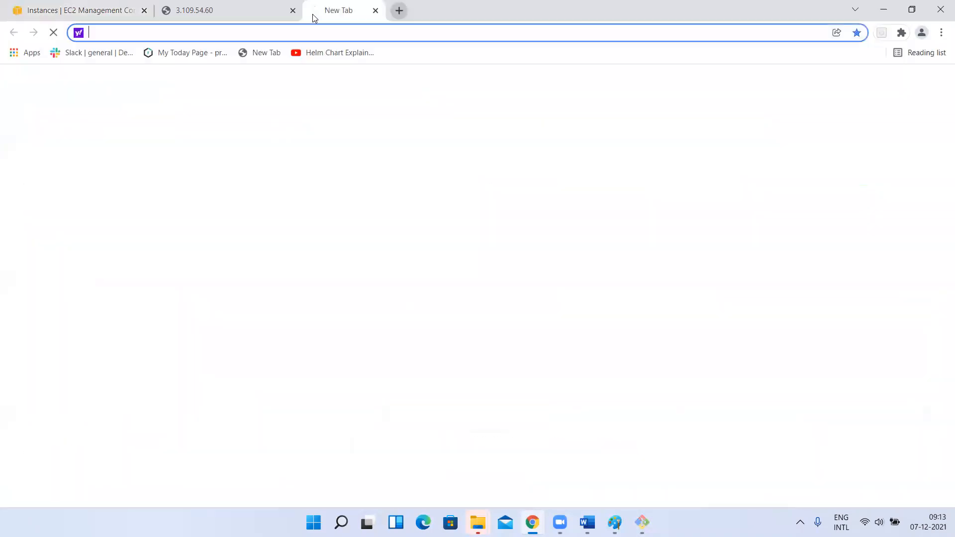
key(ctrl+v)
key(Return)
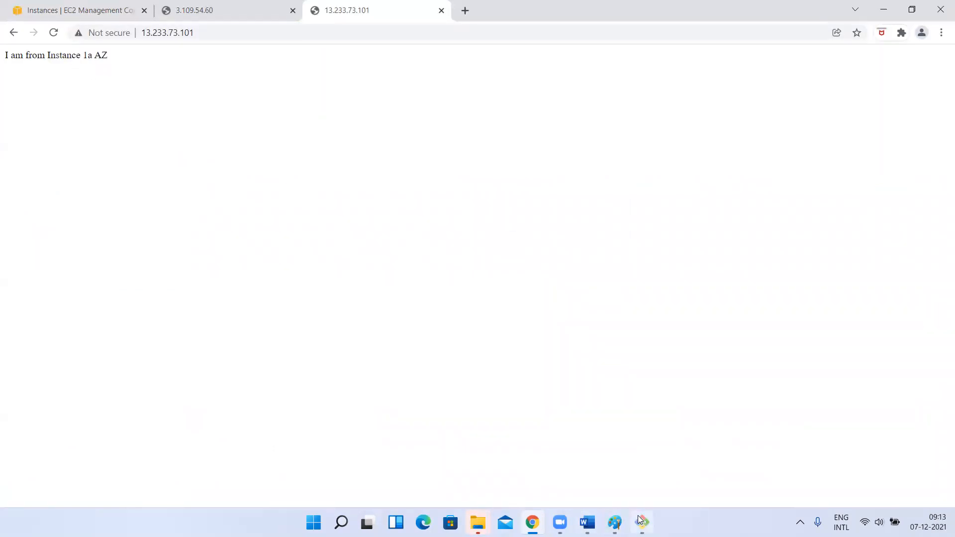
- Switch to the terminal, reopen index.html in vi, remove the slash from the opening h1 tag, and save with :wq
key(alt+Tab)
key(Up)
key(Up)
key(Up)
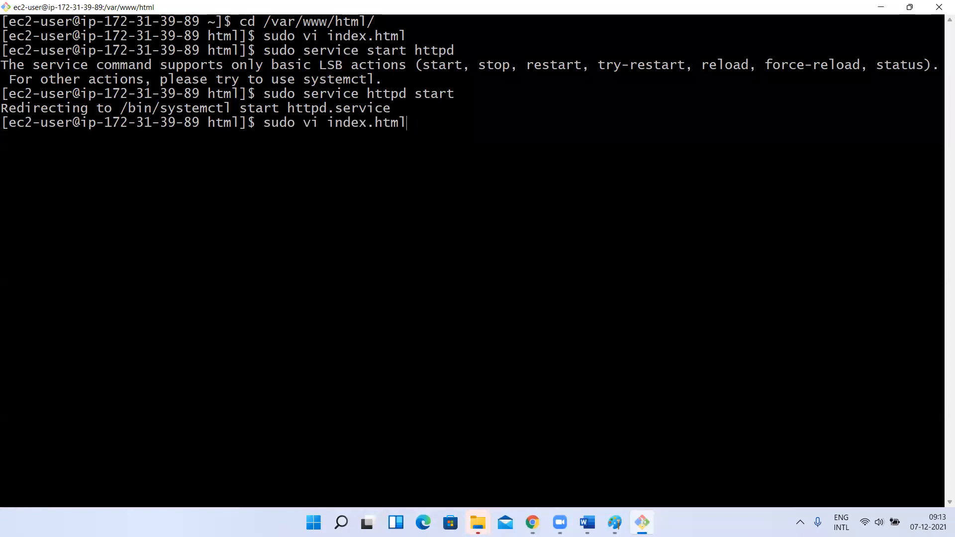
key(Return)
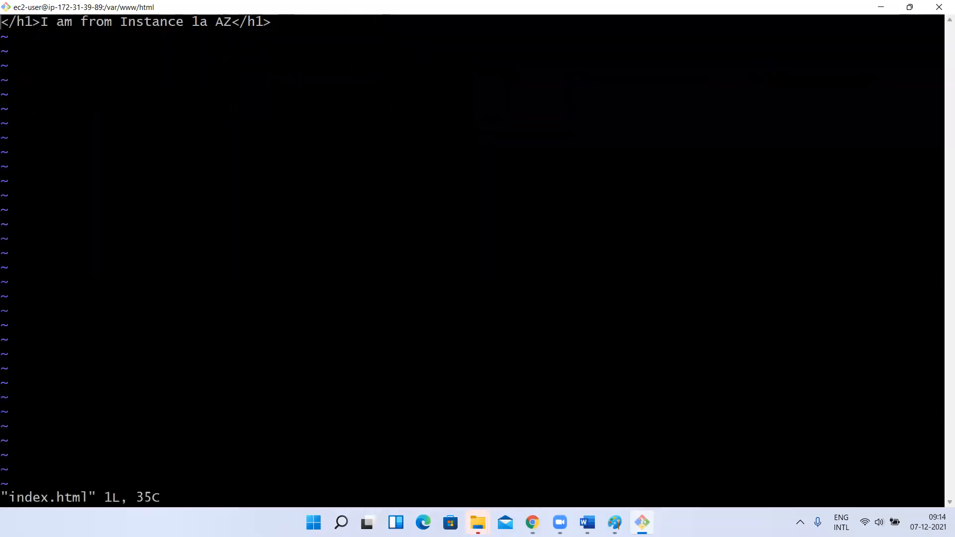
key(i)
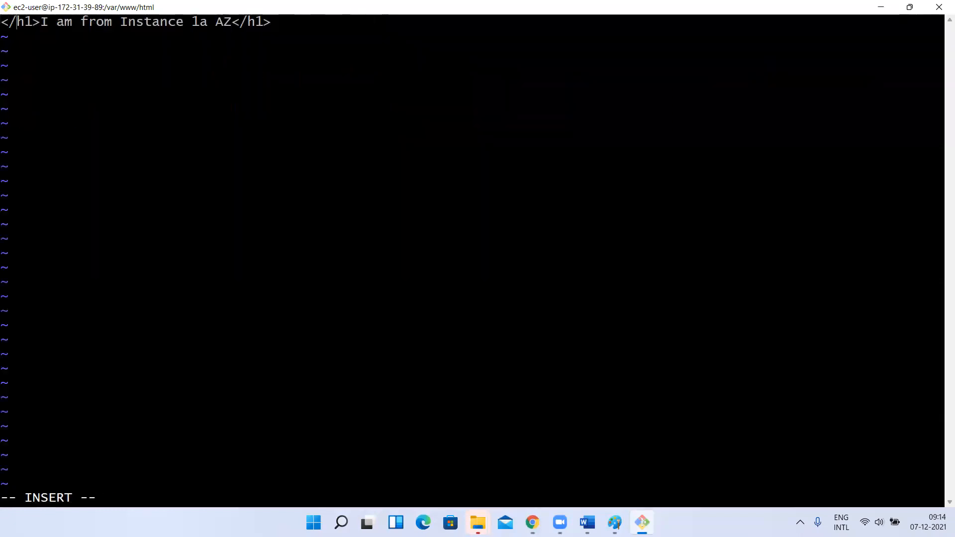
key(BackSpace)
key(Escape)
text(:wq)
key(Return)
- Switch to Chrome, reload Instance-1a's page and compare it with Instance-1b's page
key(alt+Tab)
key(F5)
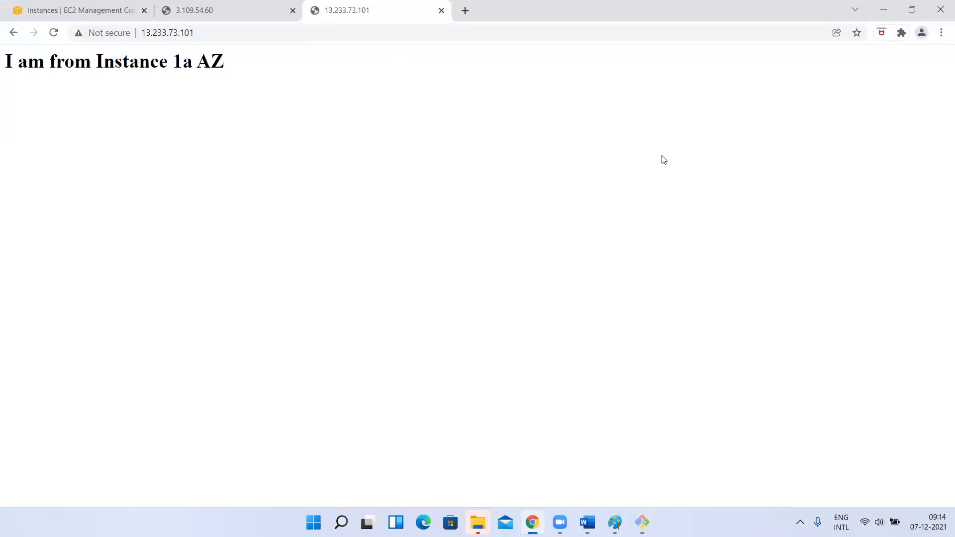
click(213, 6)
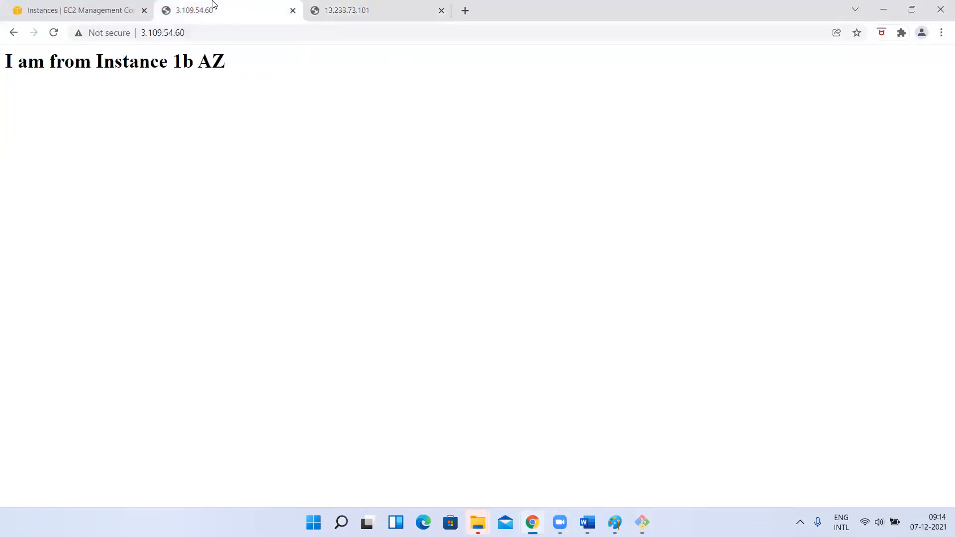
click(365, 6)
click(199, 11)
click(321, 14)
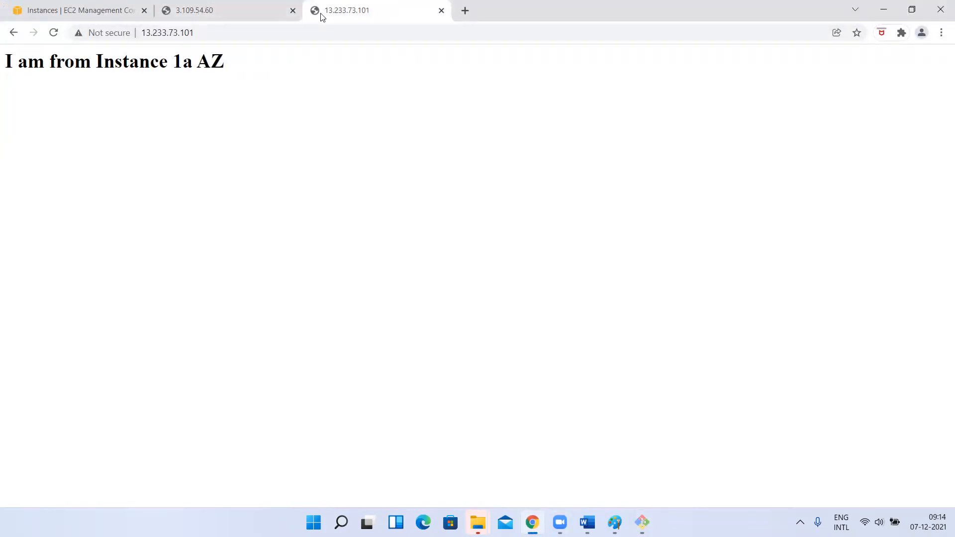
- Close both web server pages and examine the Availability Zones of the two instances in the instances list
click(293, 11)
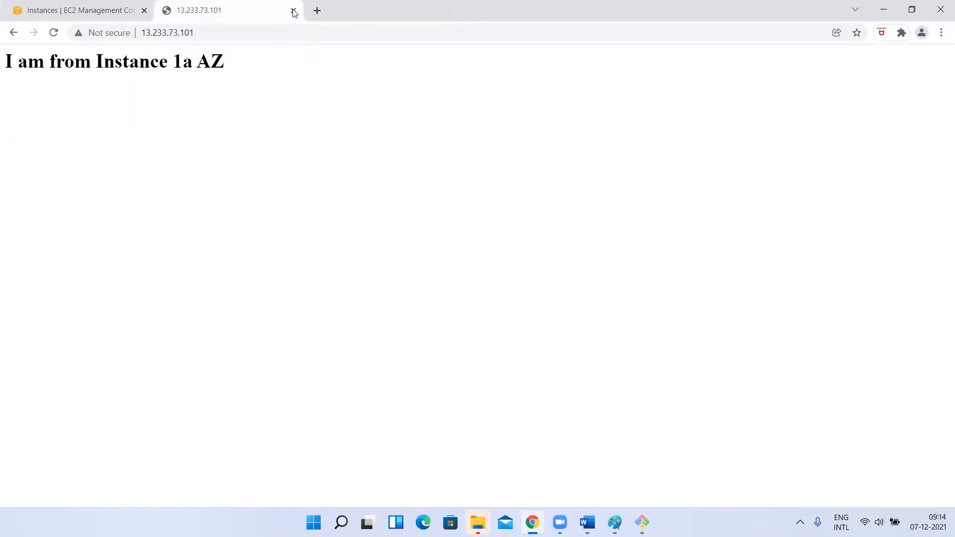
click(292, 11)
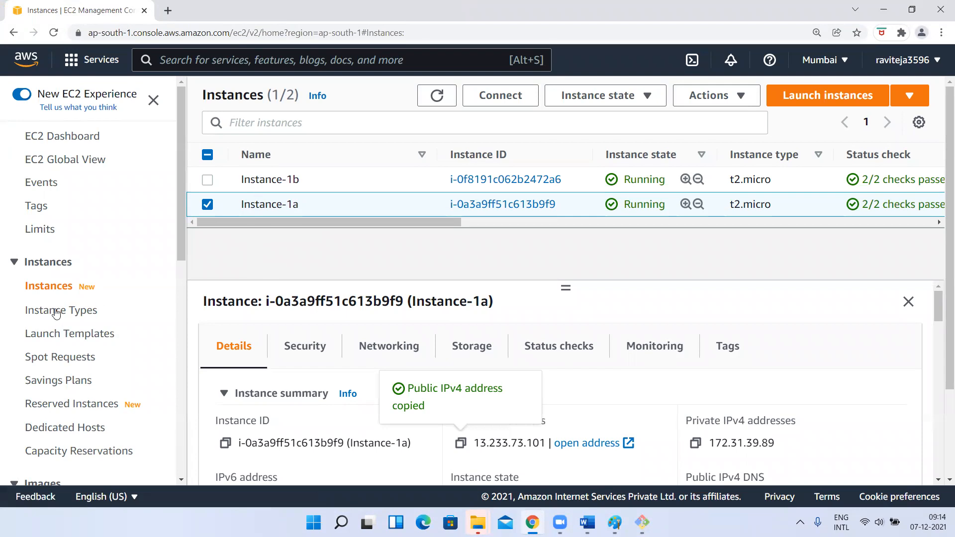
scroll(48, 315, down, 2)
scroll(48, 315, down, 8)
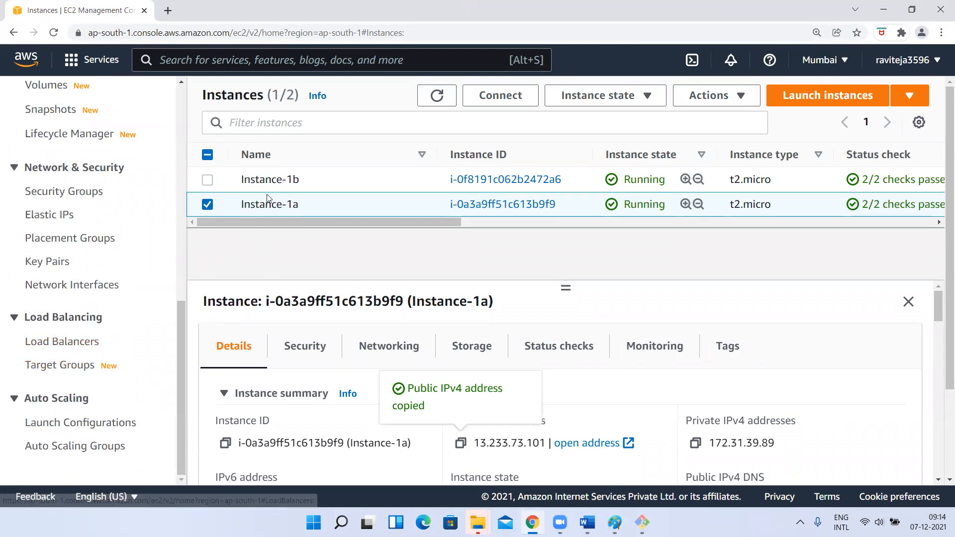
mouse_move(263, 199)
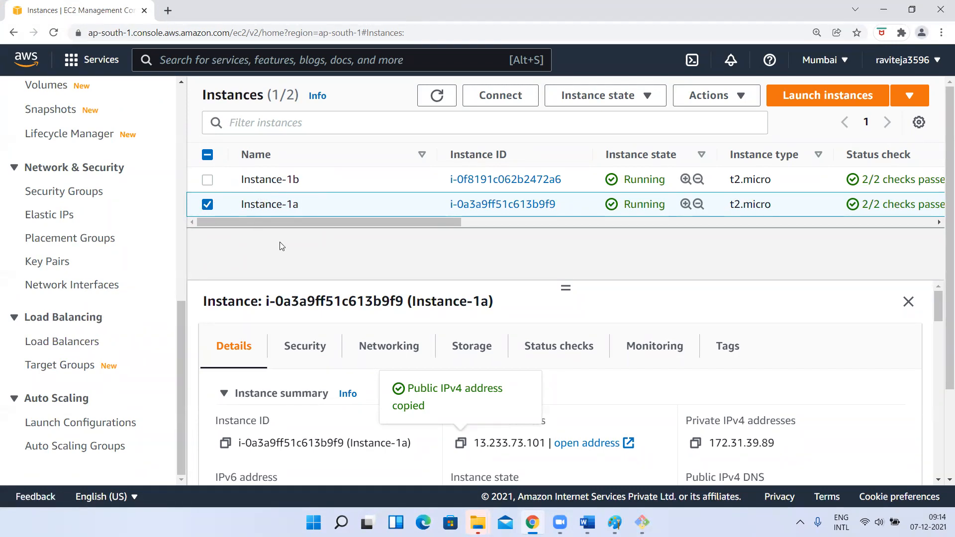
drag(423, 221, 645, 237)
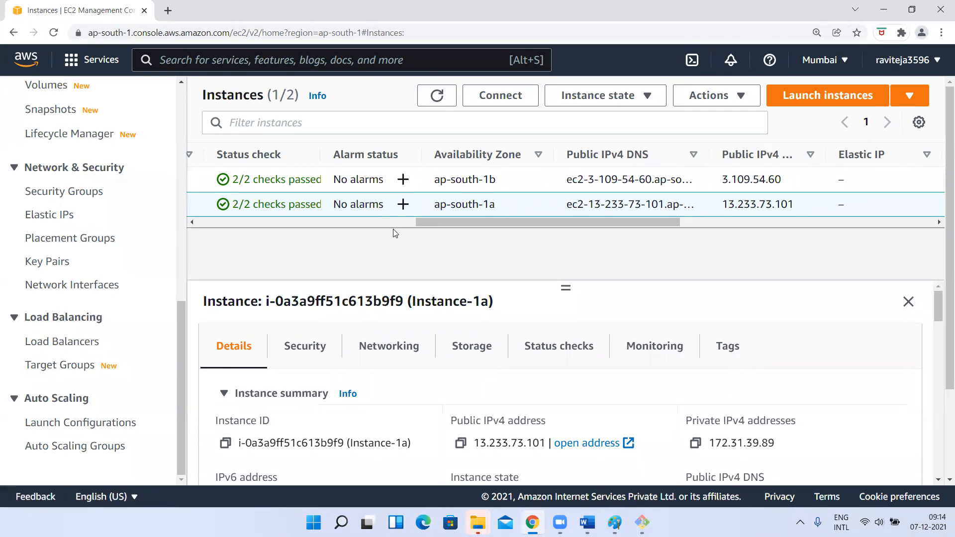
- Open the load balancer creation wizard and look over the Application, Network and Gateway Load Balancer types
click(58, 347)
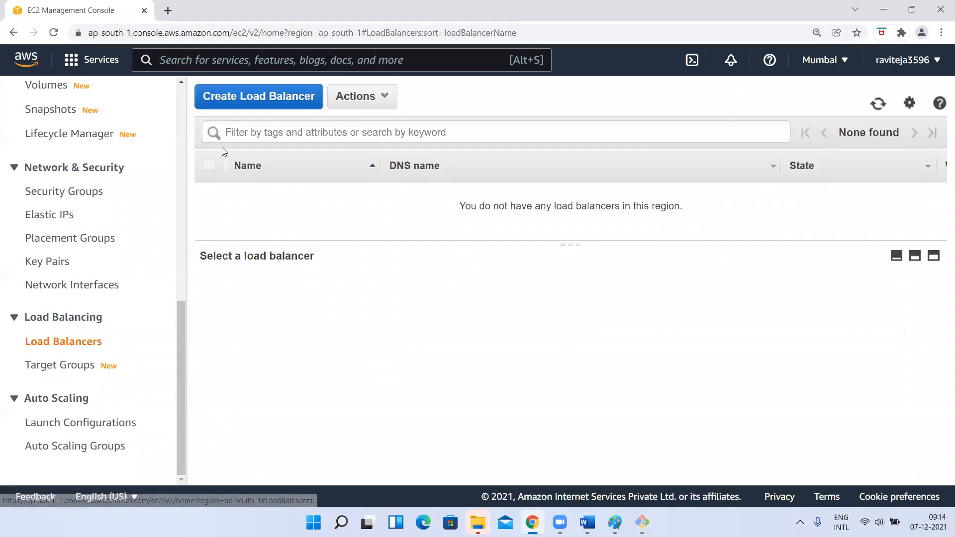
click(242, 92)
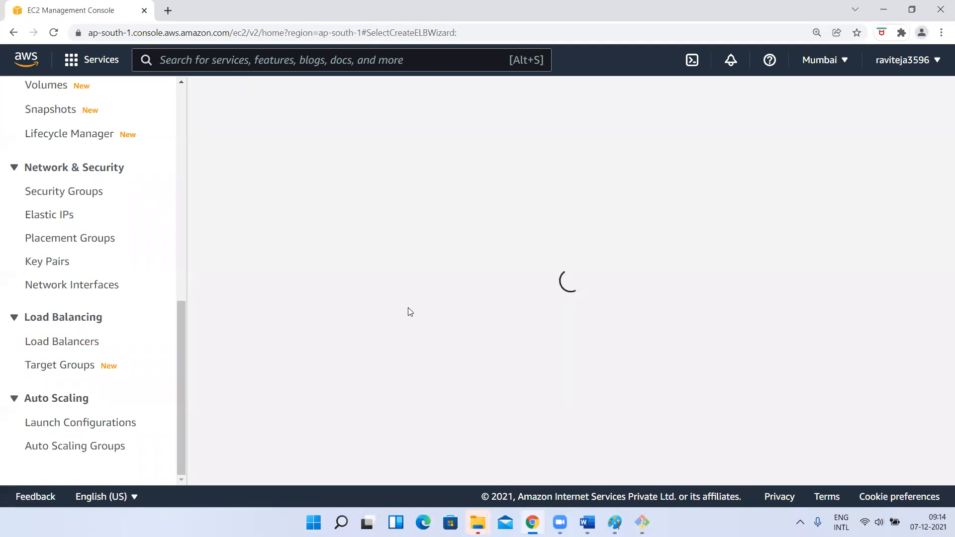
scroll(408, 311, down, 2)
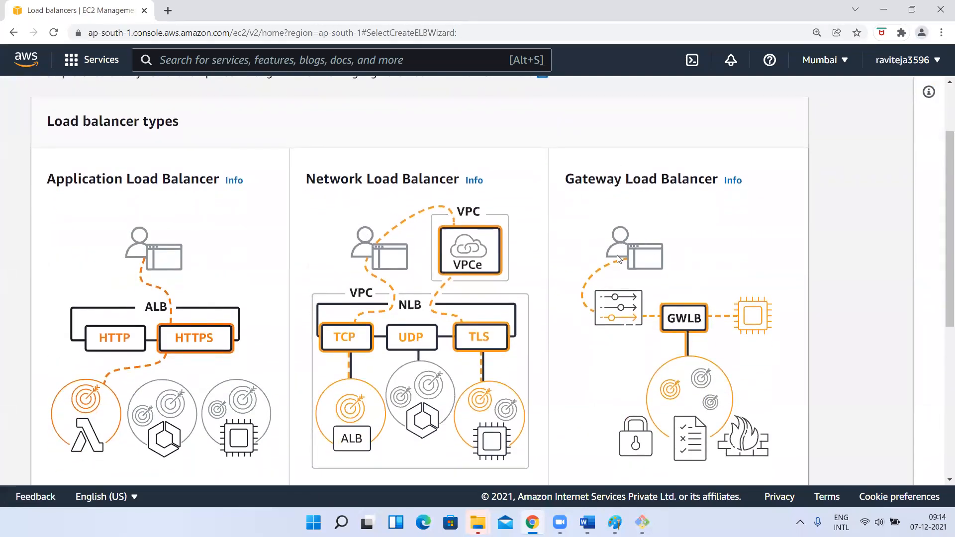
scroll(632, 252, down, 4)
scroll(633, 251, down, 3)
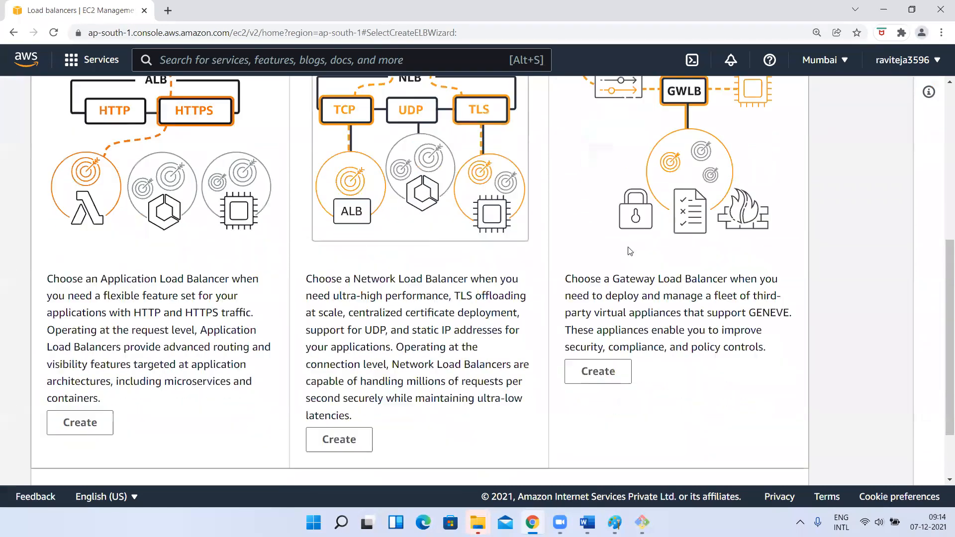
scroll(377, 252, up, 10)
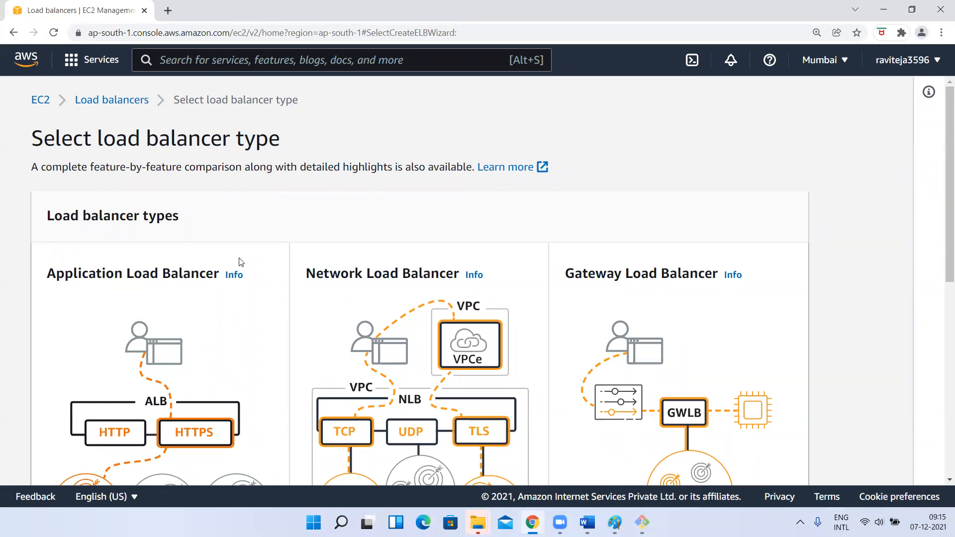
- Examine the Application Load Balancer's diagram and description among the load balancer types
scroll(240, 262, down, 2)
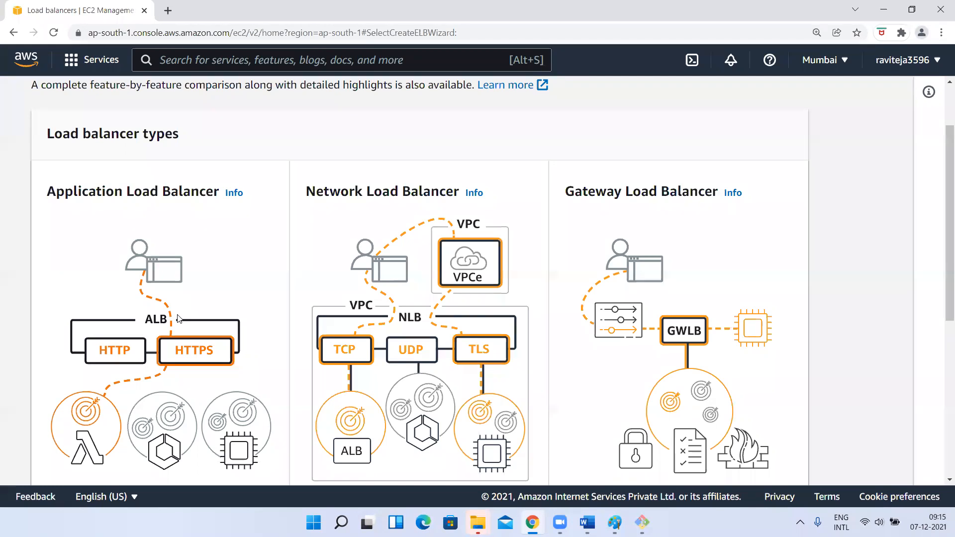
scroll(301, 301, down, 2)
scroll(201, 402, down, 1)
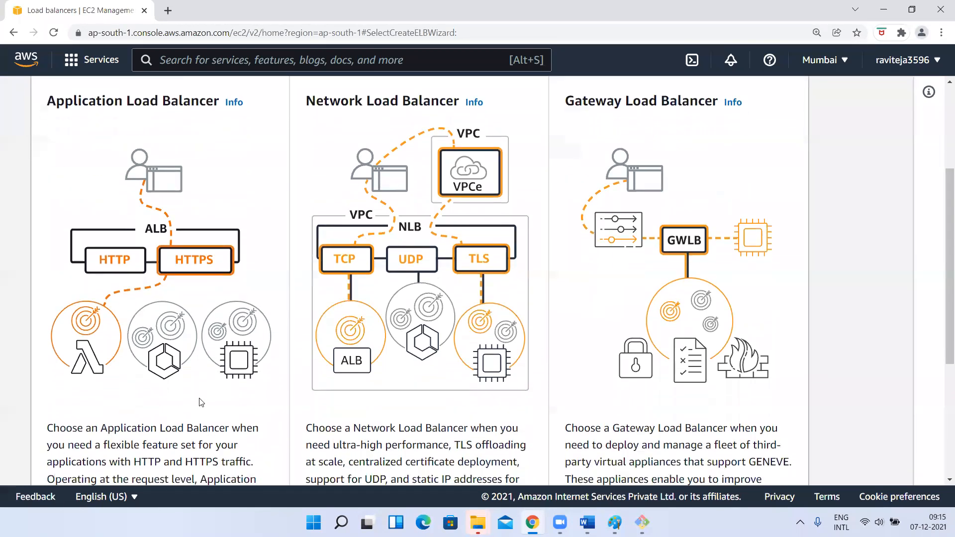
scroll(203, 298, down, 2)
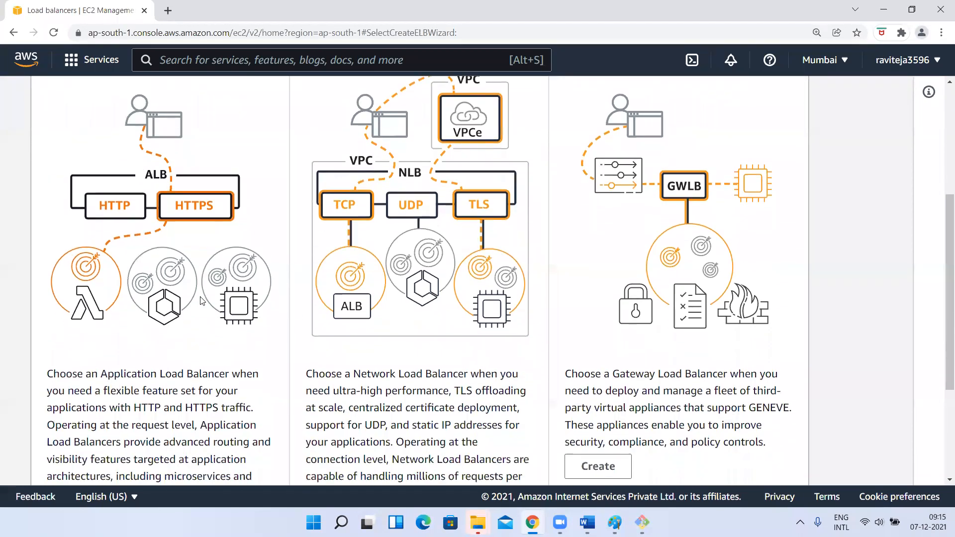
scroll(201, 301, down, 3)
scroll(194, 266, up, 6)
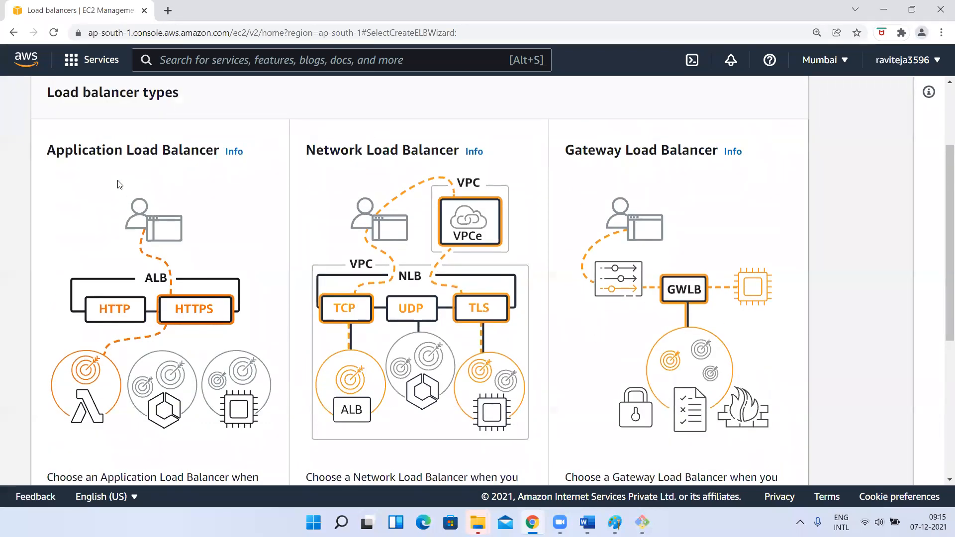
scroll(100, 223, down, 6)
click(80, 340)
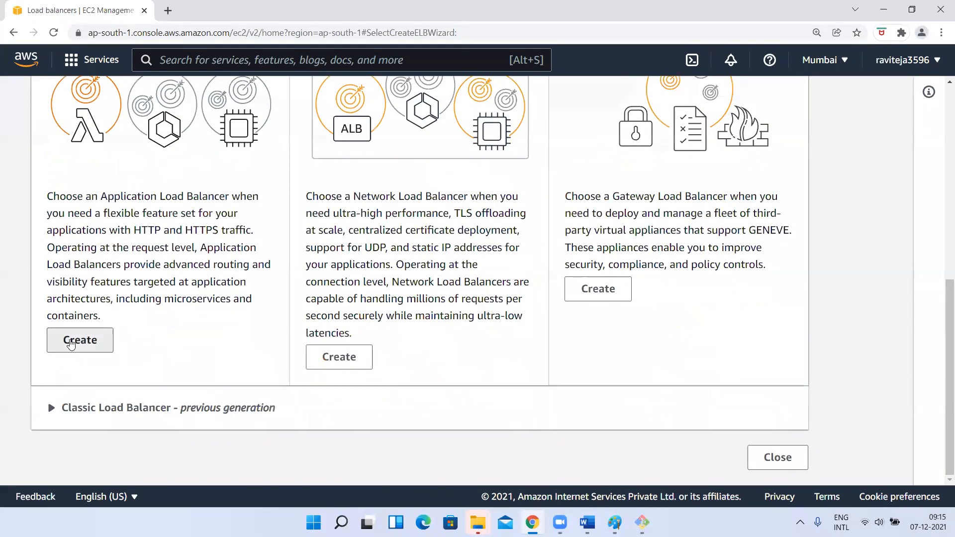
scroll(179, 313, down, 6)
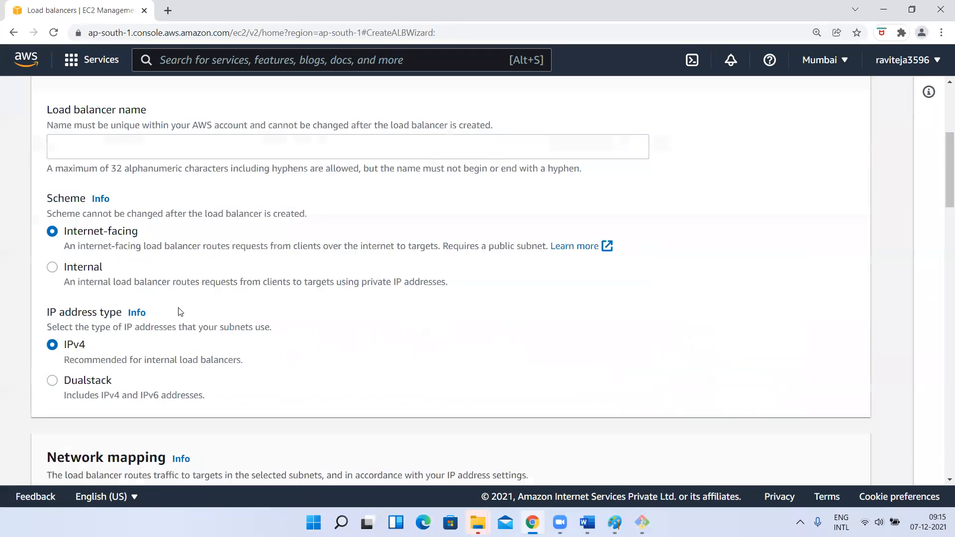
scroll(180, 312, up, 3)
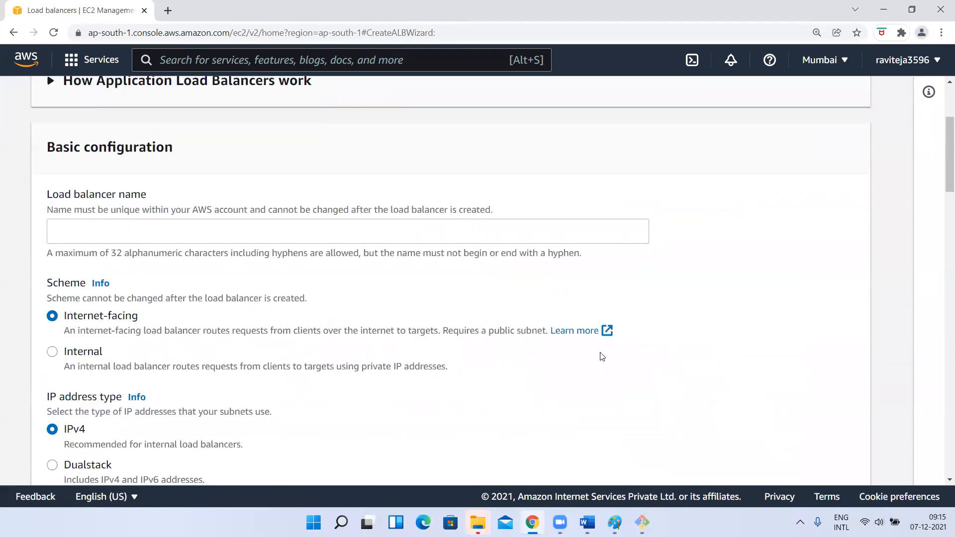
scroll(616, 399, down, 15)
scroll(607, 382, down, 5)
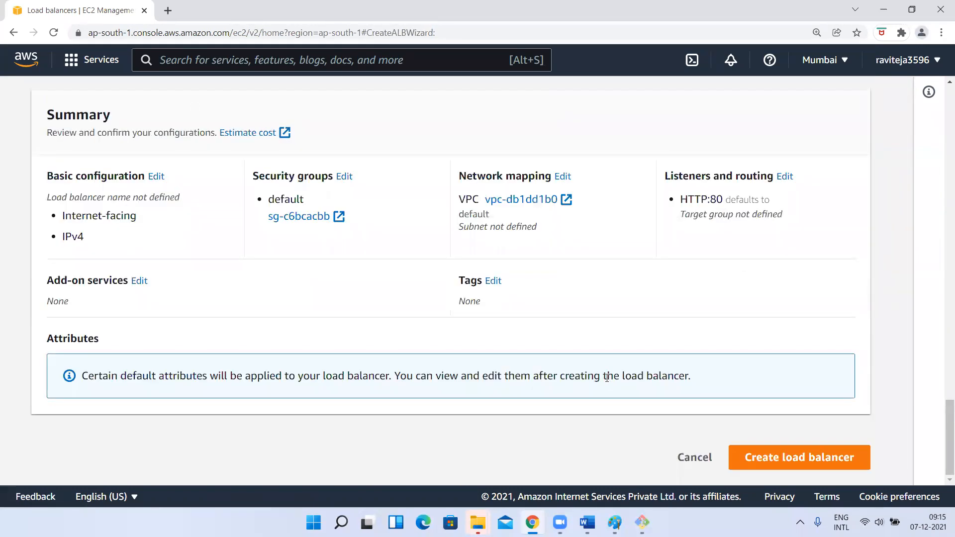
click(675, 456)
- Restart load balancer creation and expand the previous-generation Classic Load Balancer section to review it alongside the other types
click(251, 102)
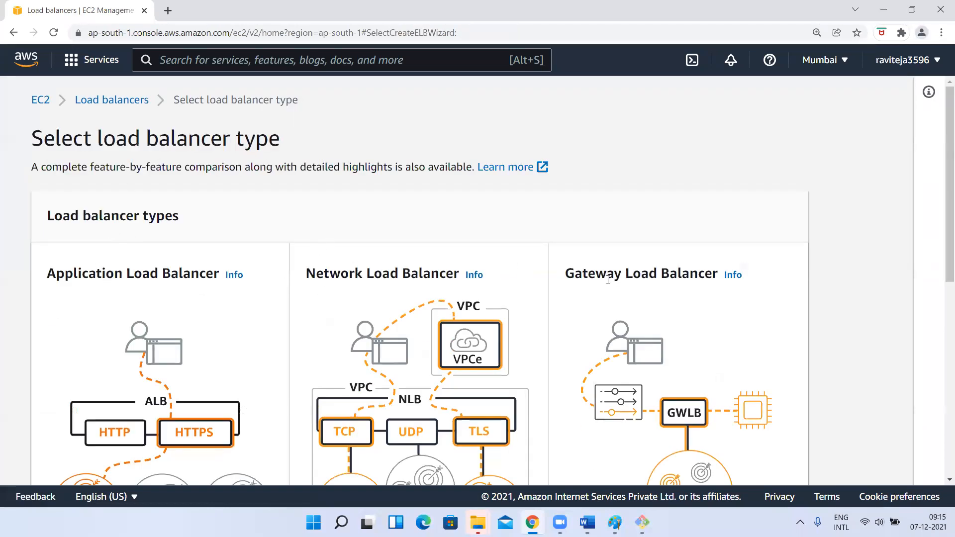
scroll(261, 311, down, 7)
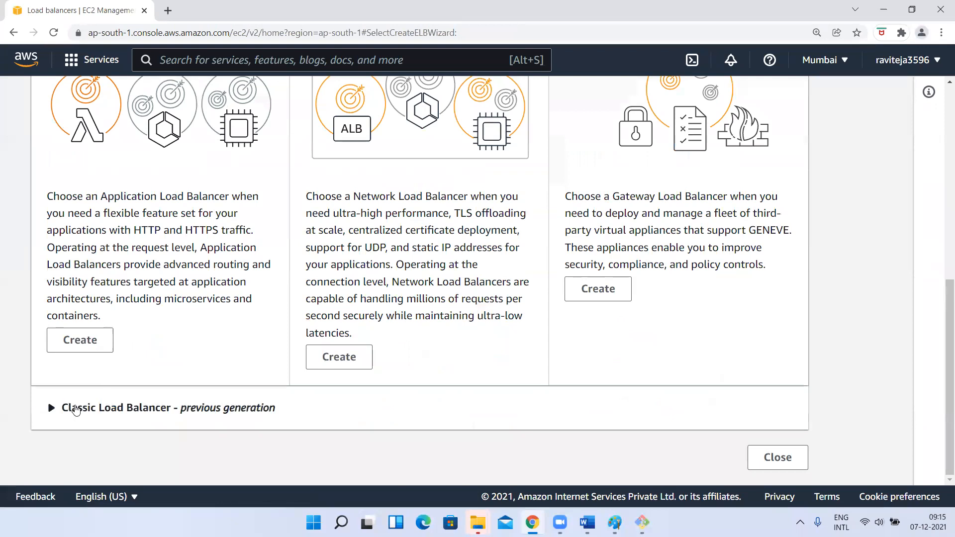
click(52, 409)
scroll(211, 426, down, 3)
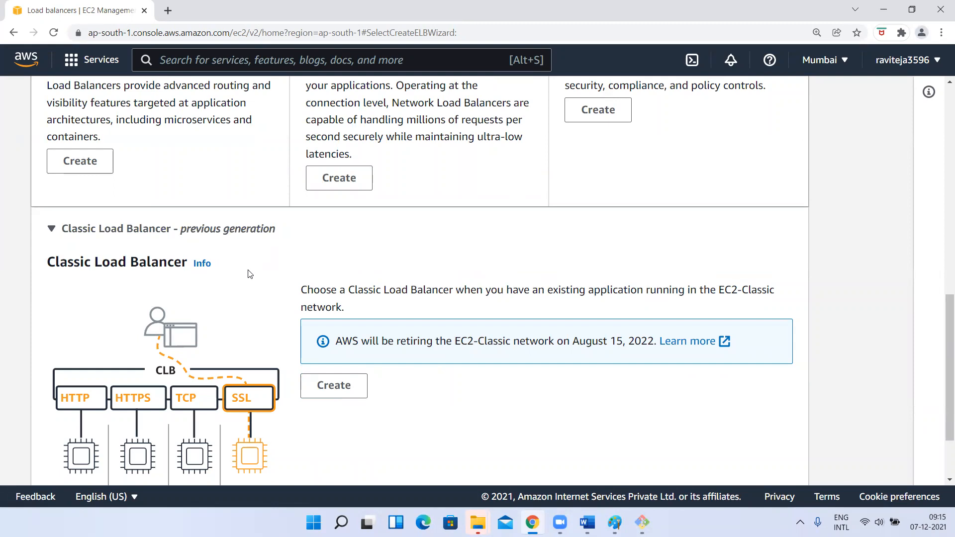
scroll(249, 274, up, 10)
scroll(249, 273, down, 3)
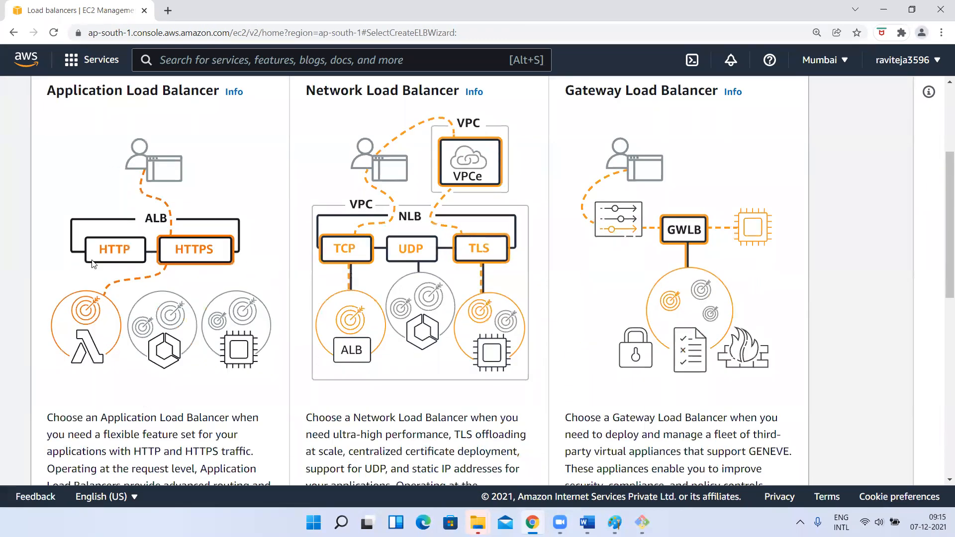
- Start creating an Application Load Balancer, then view and collapse the explanation of how Application Load Balancers work
scroll(120, 276, down, 6)
click(63, 255)
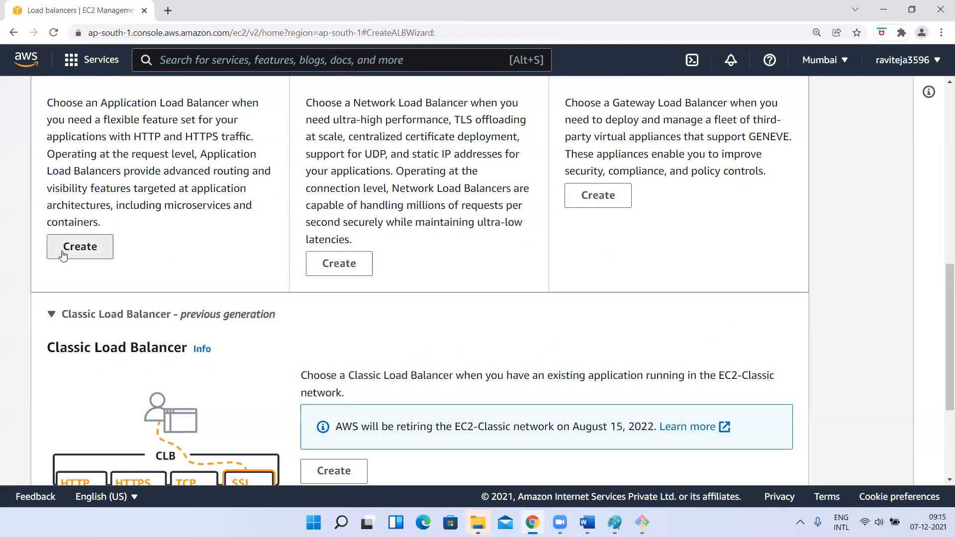
scroll(218, 239, down, 1)
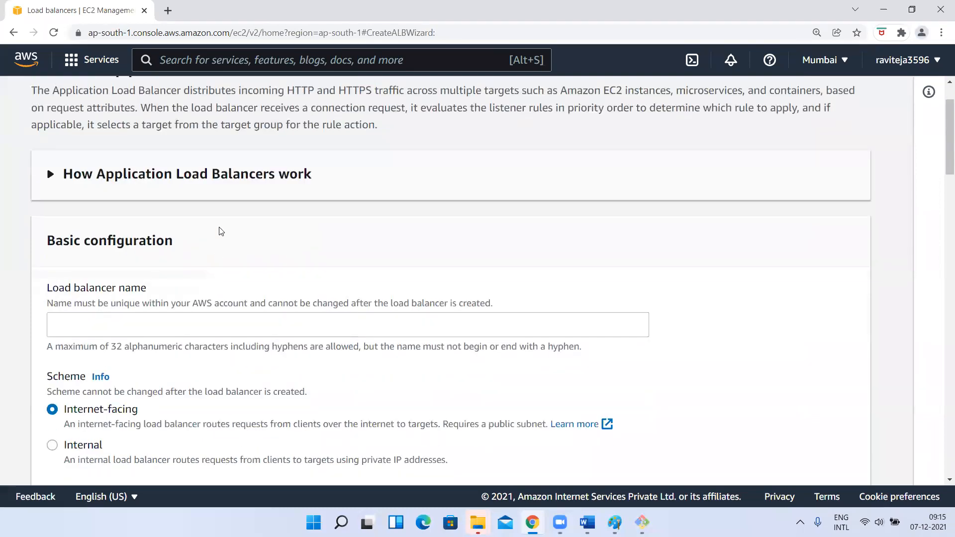
click(51, 175)
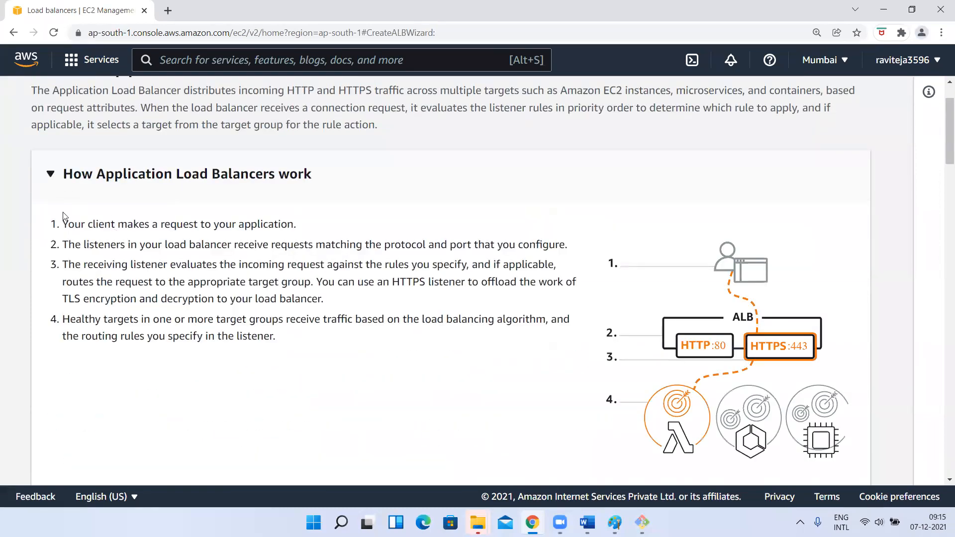
click(51, 174)
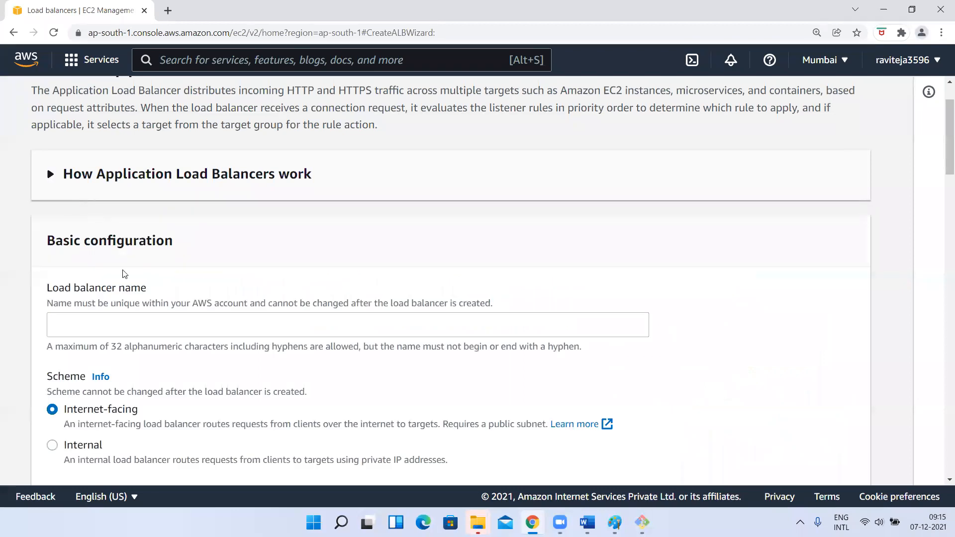
- Name the load balancer "myloadbalancer" and review its Internet-facing scheme and IPv4 address type
scroll(123, 274, down, 2)
click(61, 192)
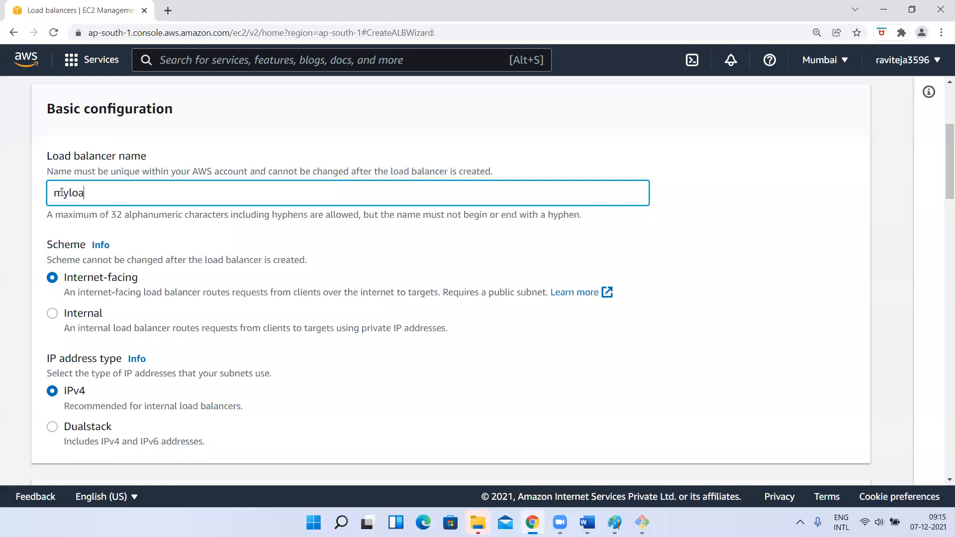
text(myloadbalancer)
scroll(181, 232, down, 2)
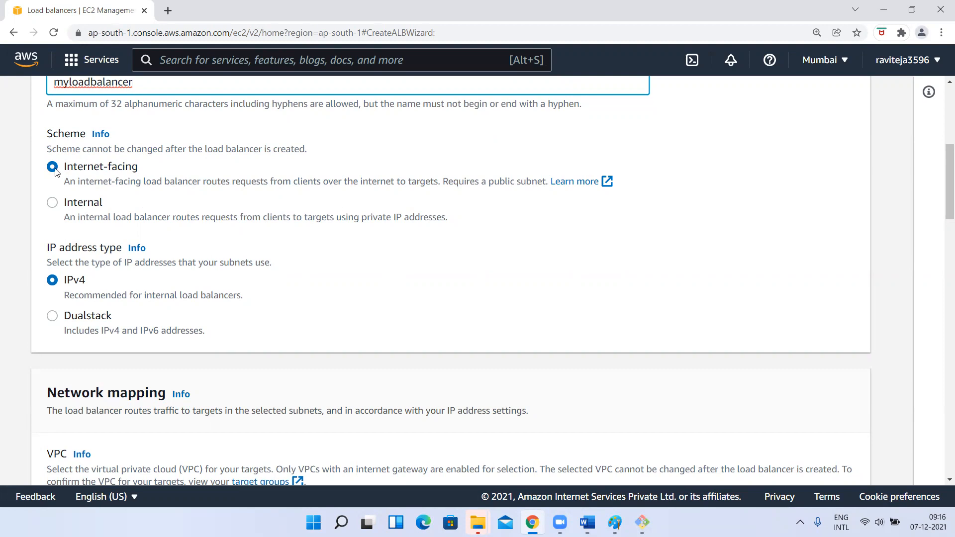
scroll(145, 180, down, 3)
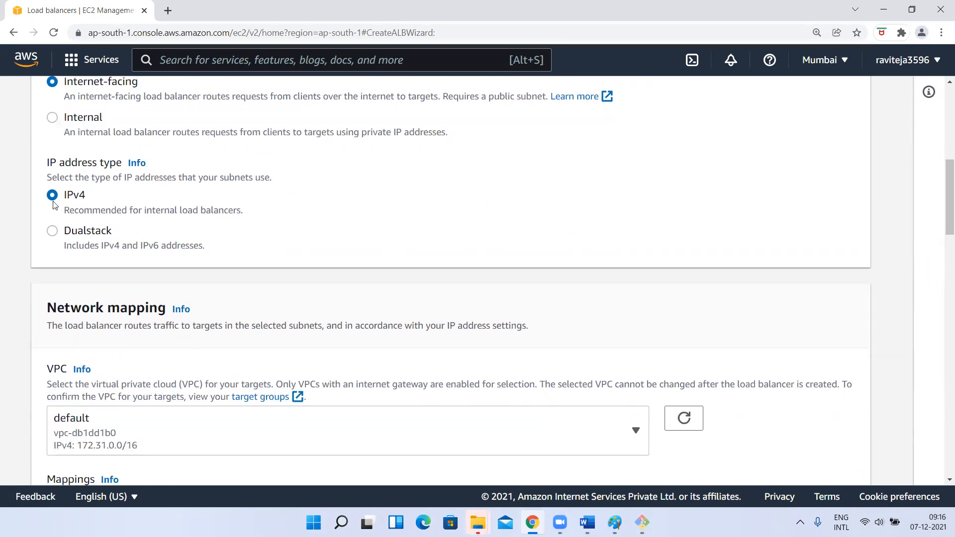
- Keep the default VPC and map the load balancer to the ap-south-1a and ap-south-1b availability zones
scroll(87, 201, down, 2)
scroll(88, 200, down, 1)
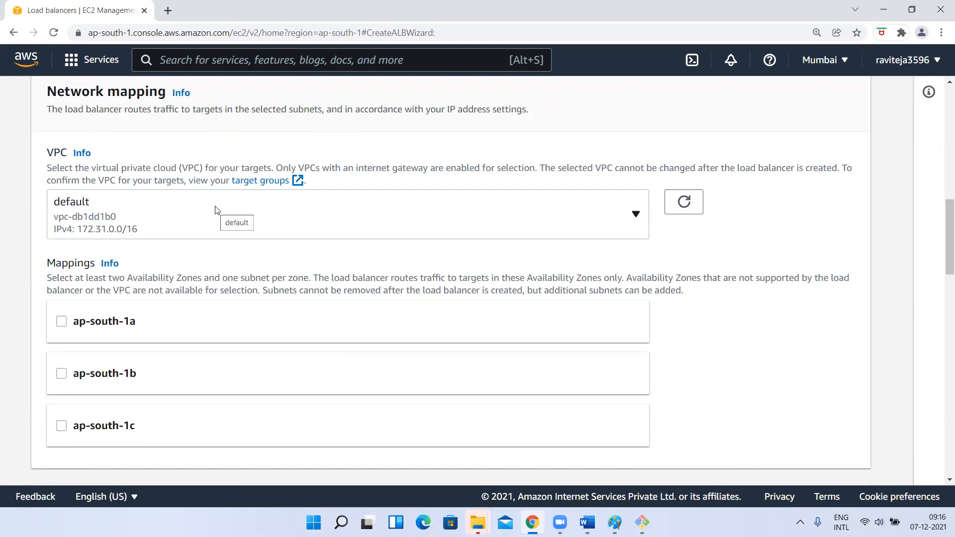
scroll(55, 234, up, 3)
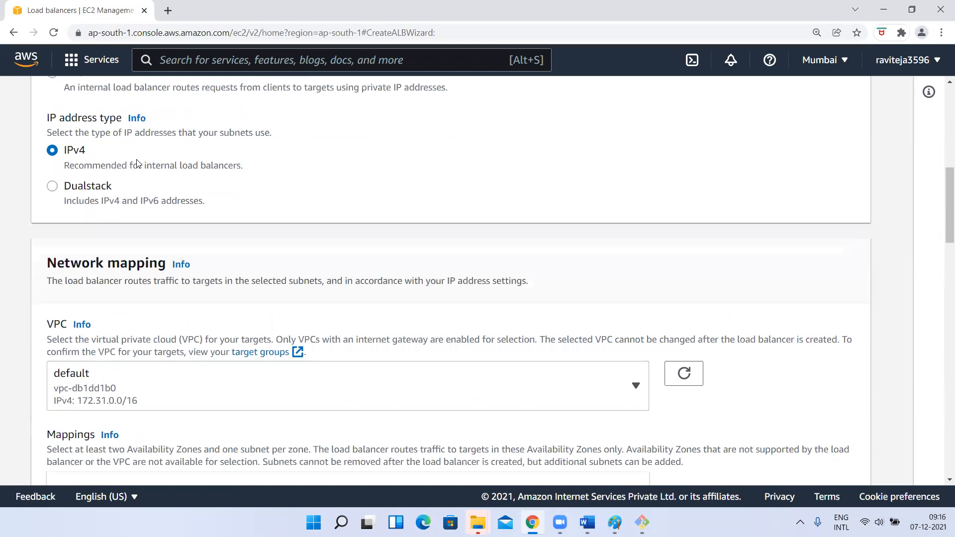
scroll(137, 163, down, 1)
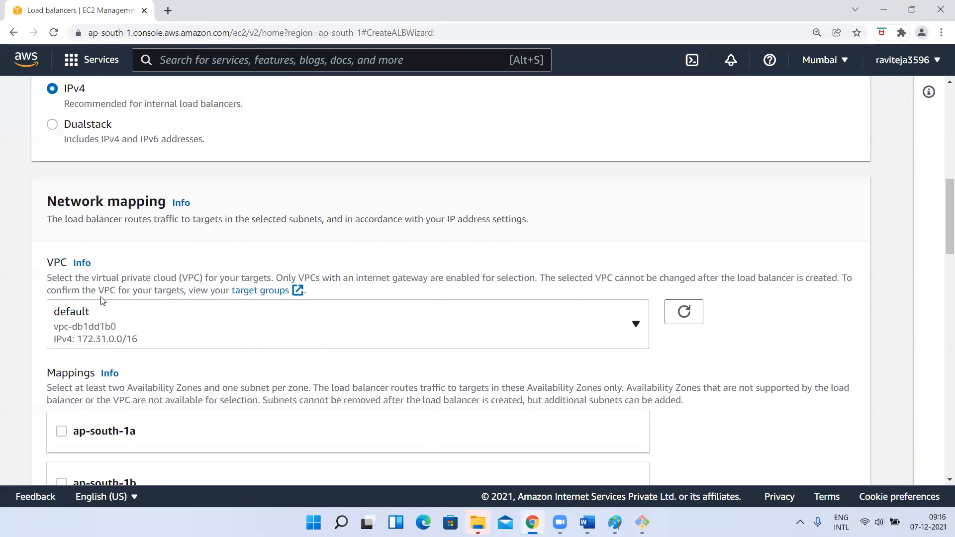
scroll(79, 277, down, 2)
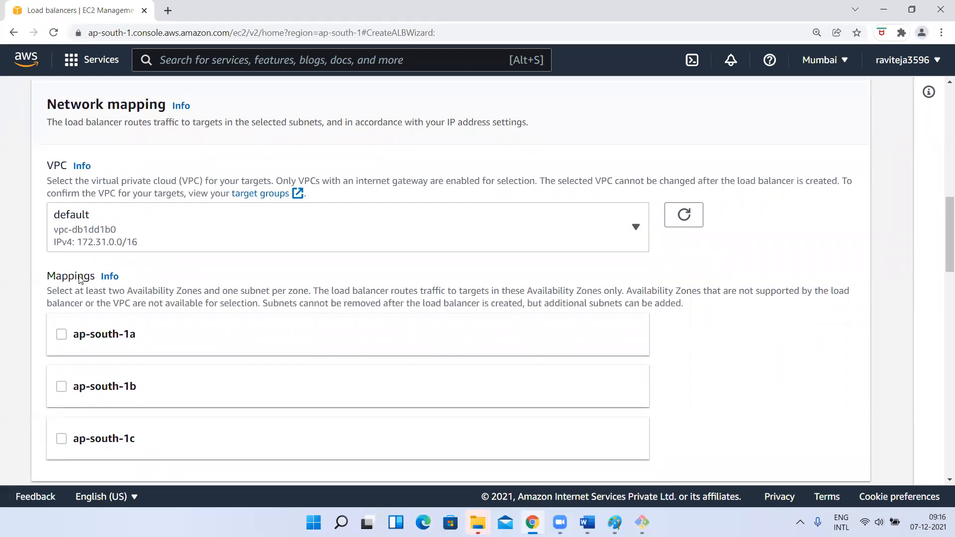
scroll(75, 223, down, 2)
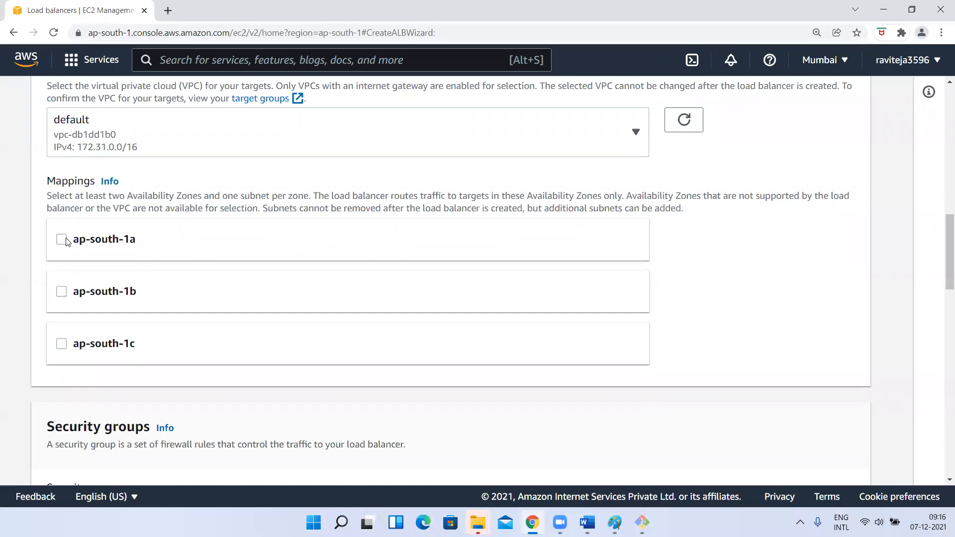
click(63, 241)
scroll(79, 325, down, 3)
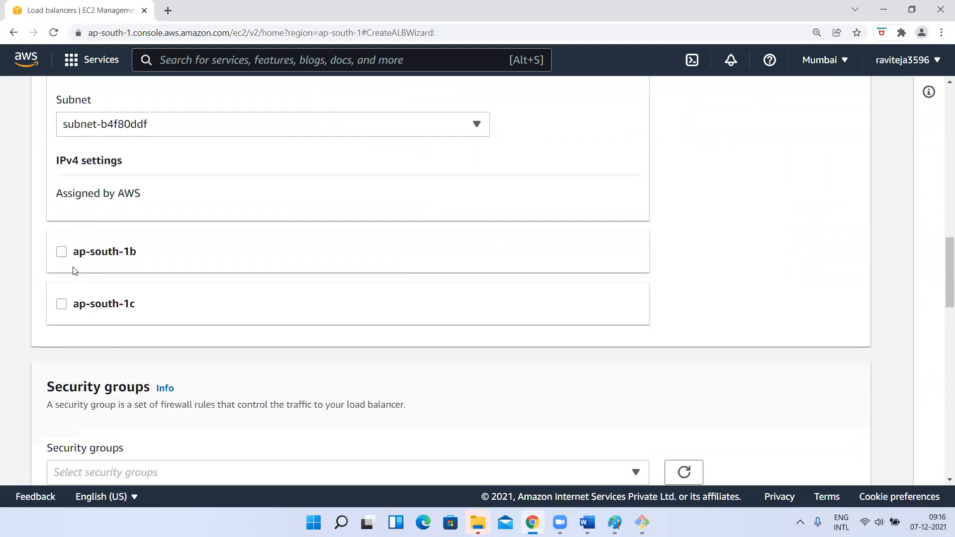
click(62, 252)
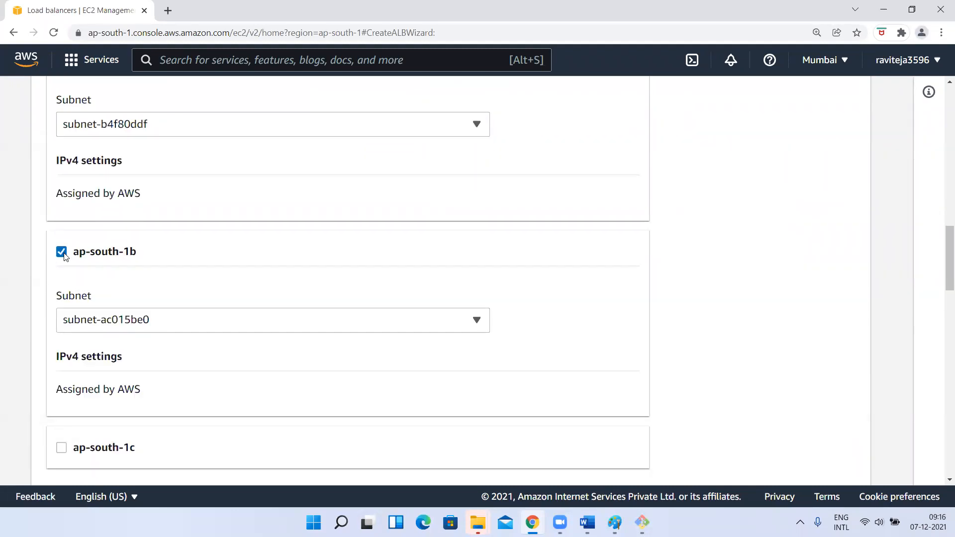
scroll(62, 256, up, 1)
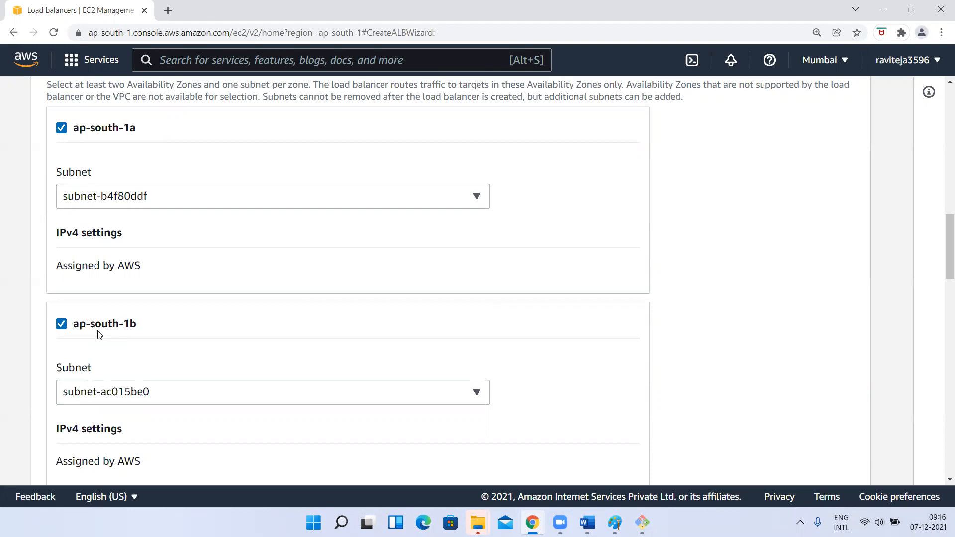
scroll(98, 335, down, 1)
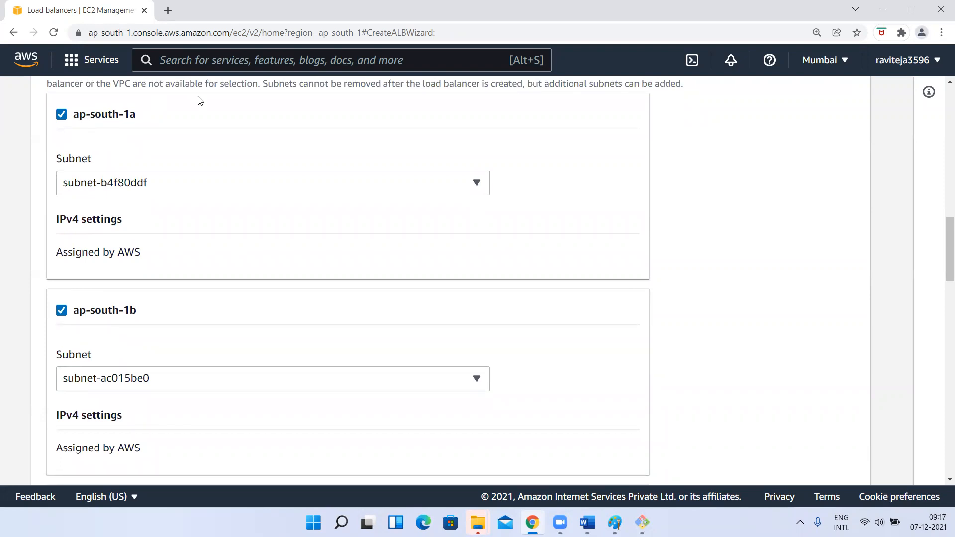
- Clear and reselect the ap-south-1b availability zone mapping
scroll(160, 311, down, 4)
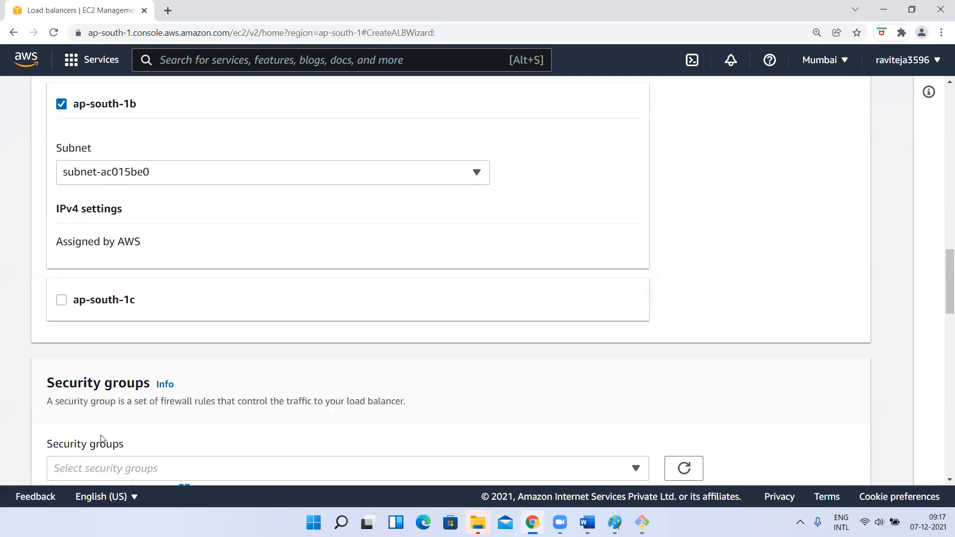
scroll(101, 439, up, 3)
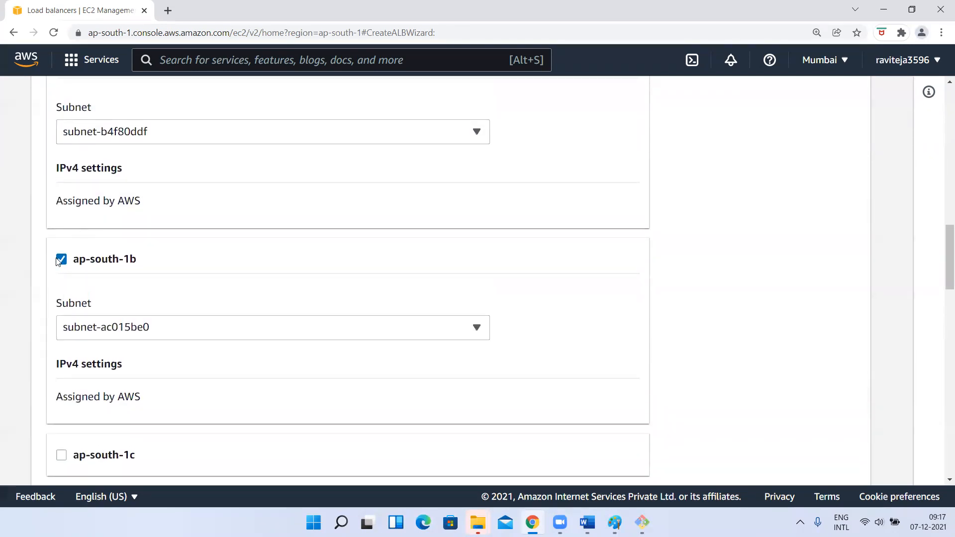
click(62, 263)
scroll(182, 208, up, 3)
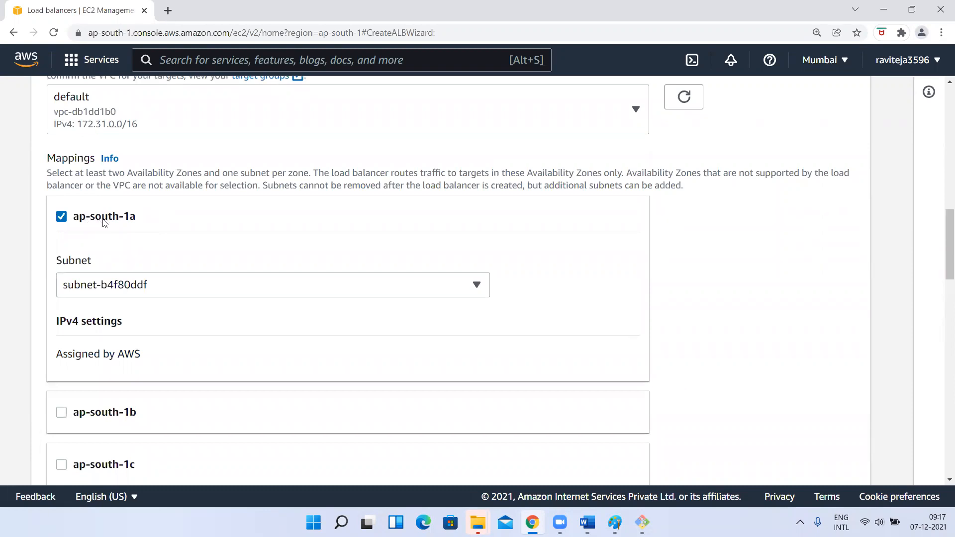
click(62, 413)
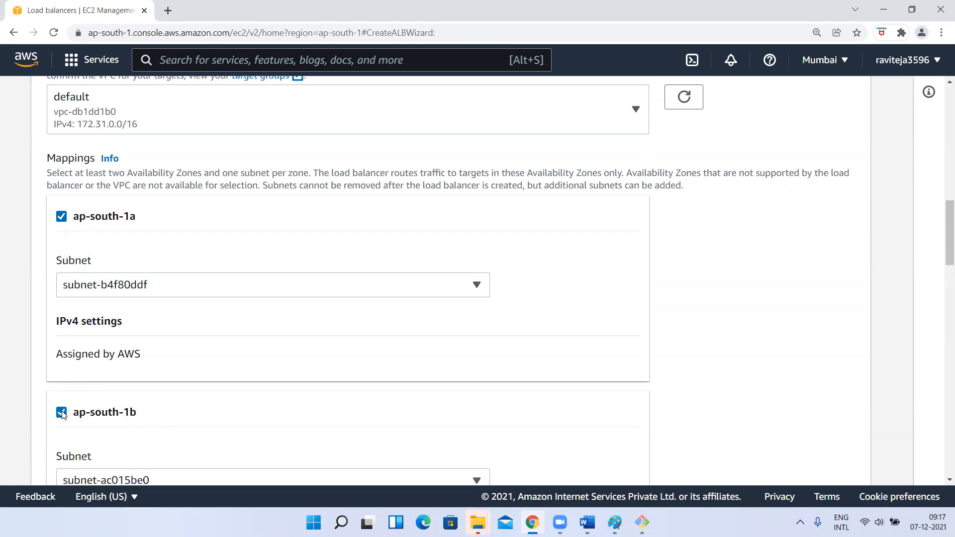
- Review the load balancer's security group, switch to the Paint diagram and sketch a small box on the near edge of each instance rectangle
scroll(68, 381, down, 7)
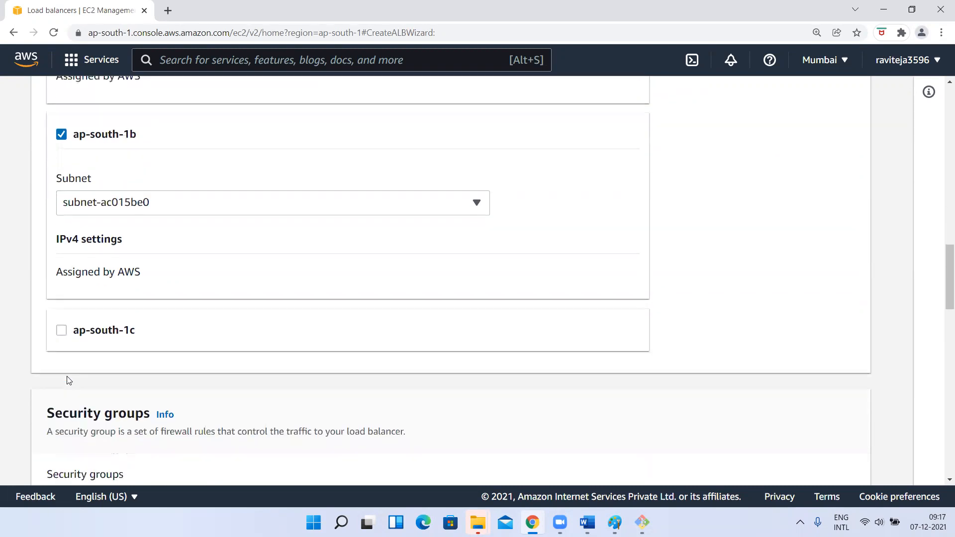
scroll(69, 380, down, 7)
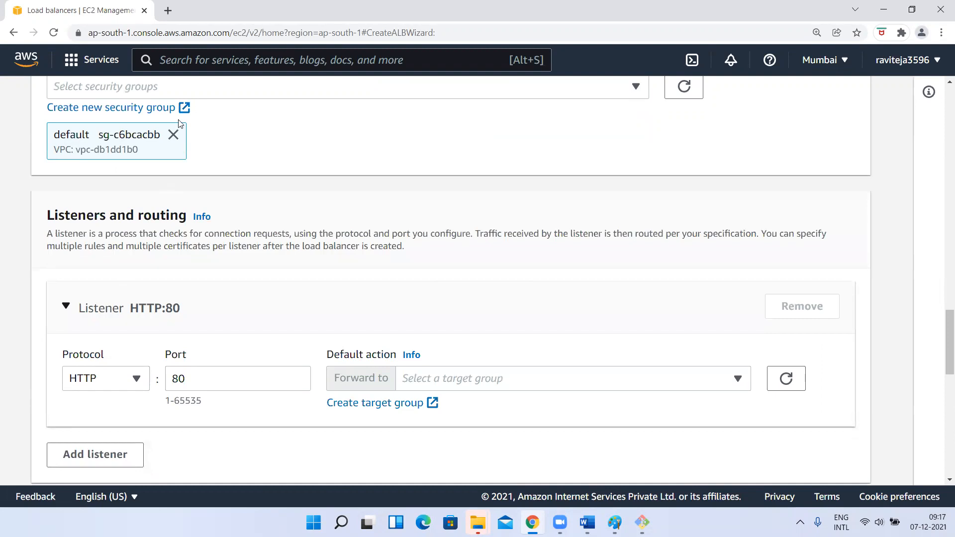
scroll(172, 288, up, 2)
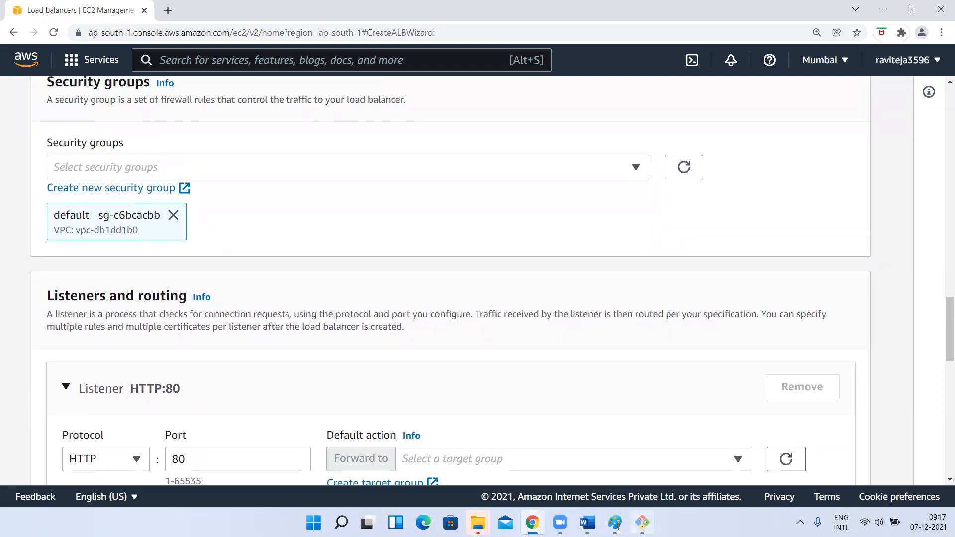
click(641, 522)
mouse_move(615, 522)
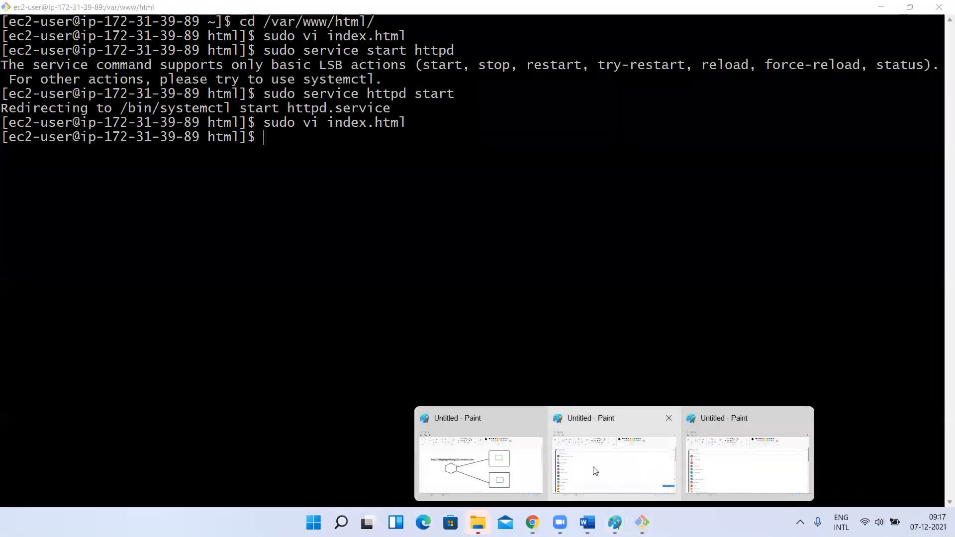
click(532, 462)
mouse_move(541, 204)
mouse_down()
mouse_move(521, 205)
mouse_move(517, 233)
mouse_move(541, 239)
mouse_up()
mouse_move(540, 373)
mouse_down()
mouse_move(505, 384)
mouse_move(504, 412)
mouse_move(546, 411)
mouse_up()
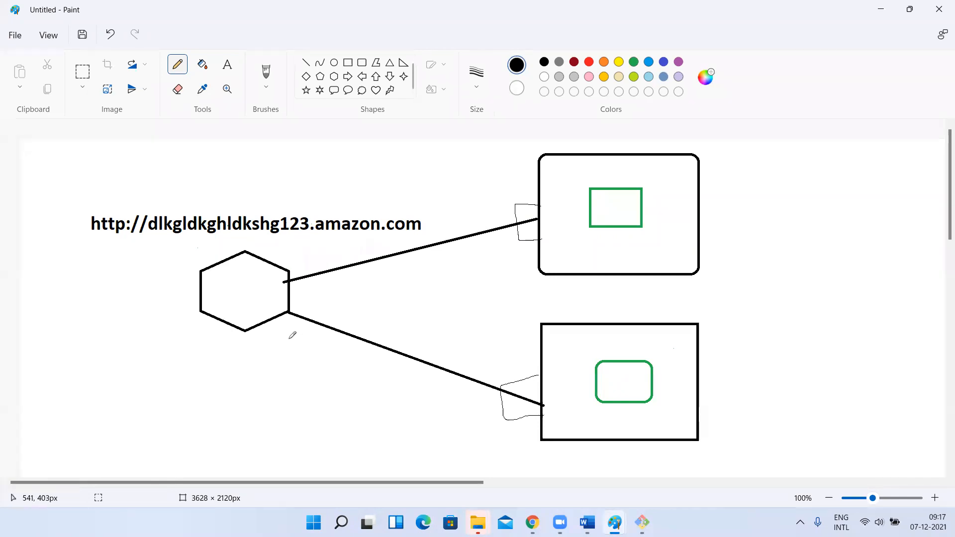
- Sketch a small box on the hexagon's outer edge and short lines leading into it and the upper instance's box
mouse_move(200, 279)
mouse_down()
mouse_move(175, 277)
mouse_move(174, 298)
mouse_move(199, 304)
mouse_up()
drag(503, 210, 521, 209)
drag(179, 289, 163, 288)
drag(120, 288, 179, 289)
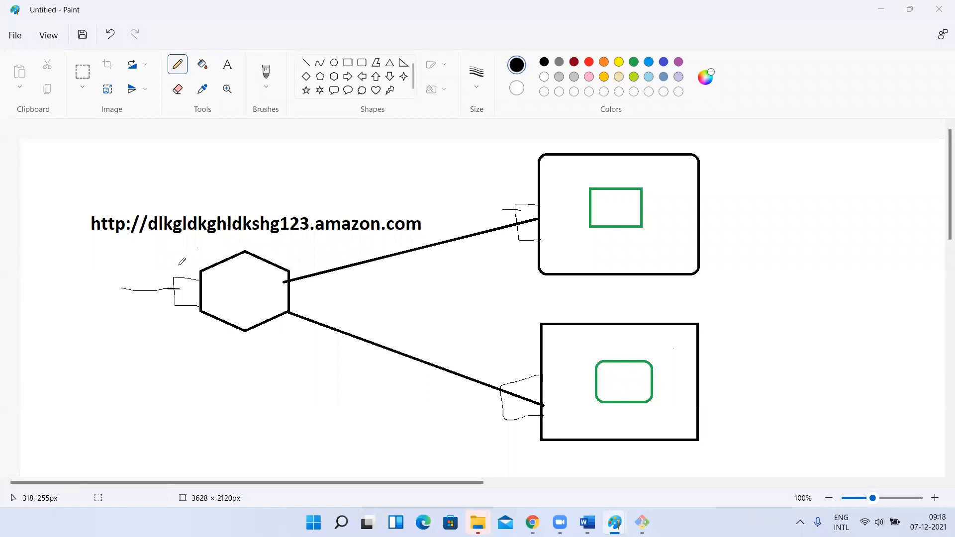
- Switch to the browser, replace the load balancer's default security group with Batch22and23, and briefly revisit the Paint diagram
key(alt+Tab)
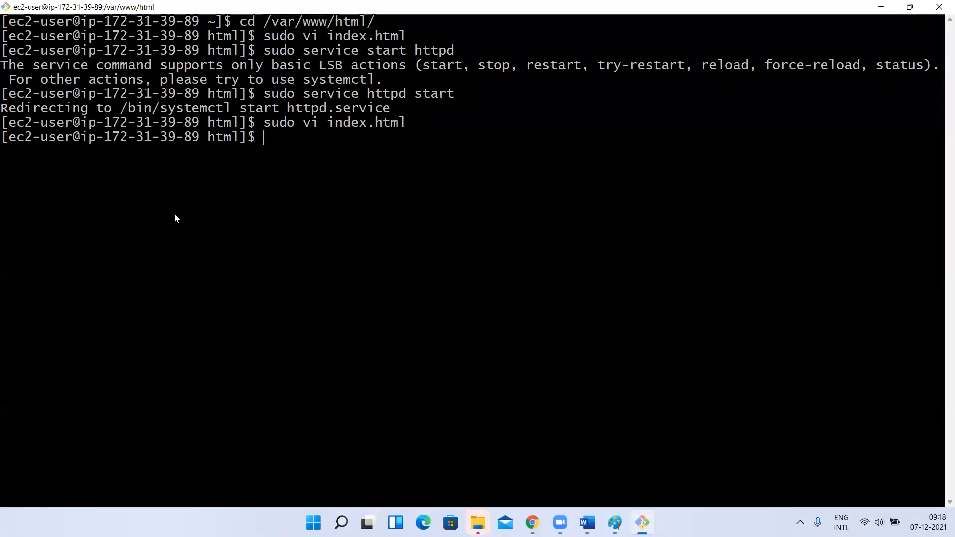
key(alt+Tab)
click(92, 220)
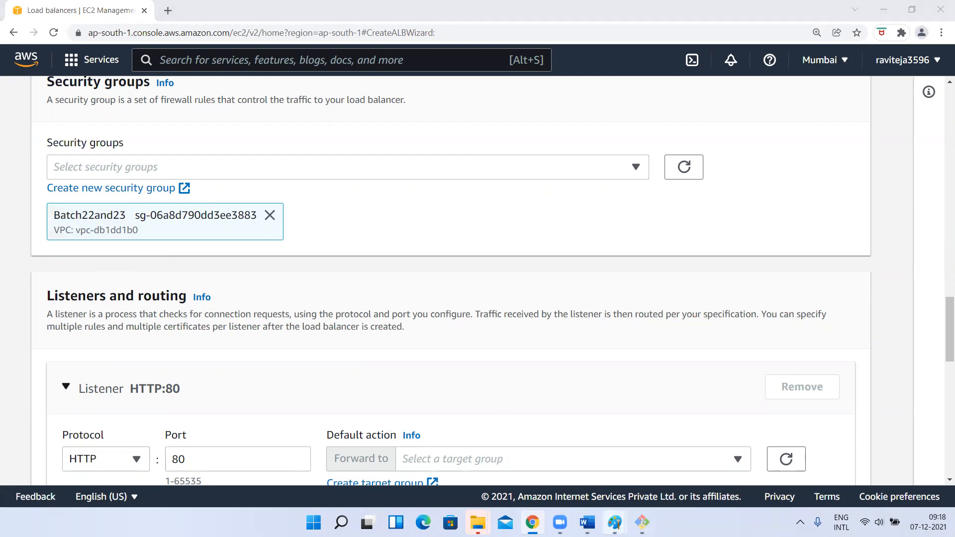
mouse_move(615, 522)
click(503, 462)
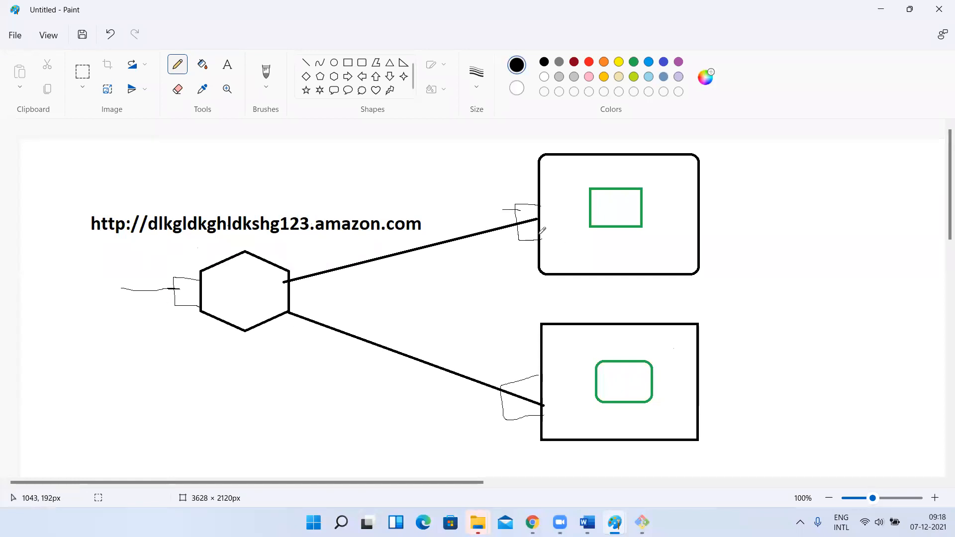
click(881, 9)
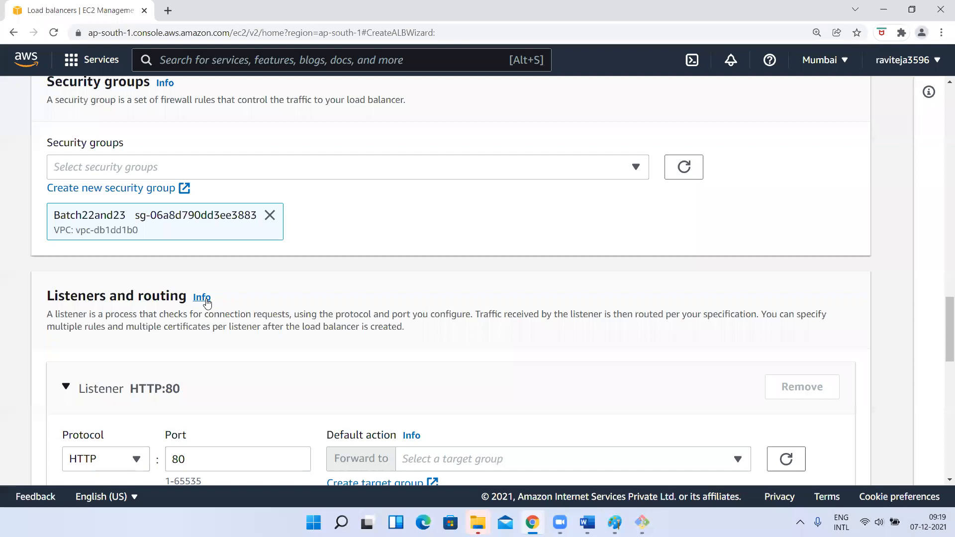
- Review the configuration summary, try to create the load balancer, and open the target group choices for the HTTP:80 listener
scroll(207, 303, down, 3)
scroll(207, 302, down, 3)
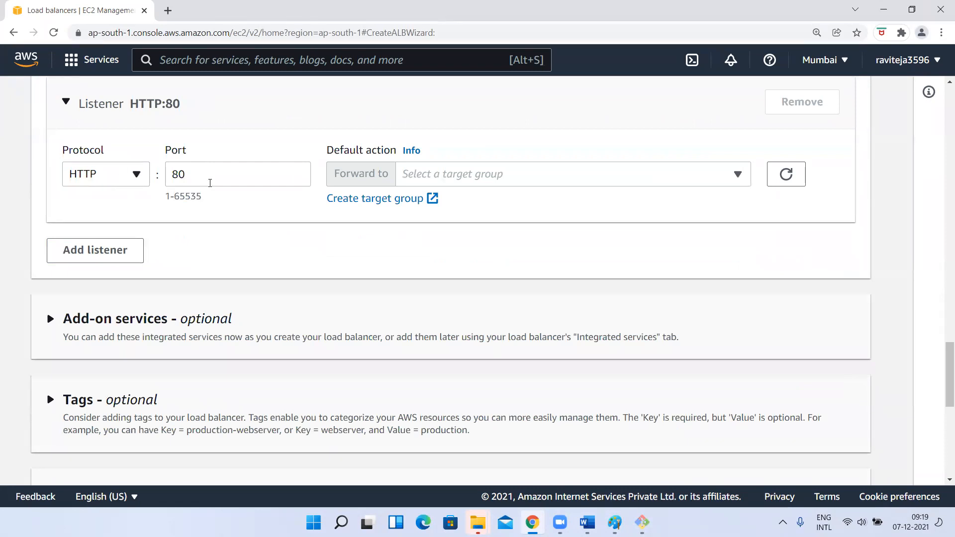
scroll(226, 299, down, 8)
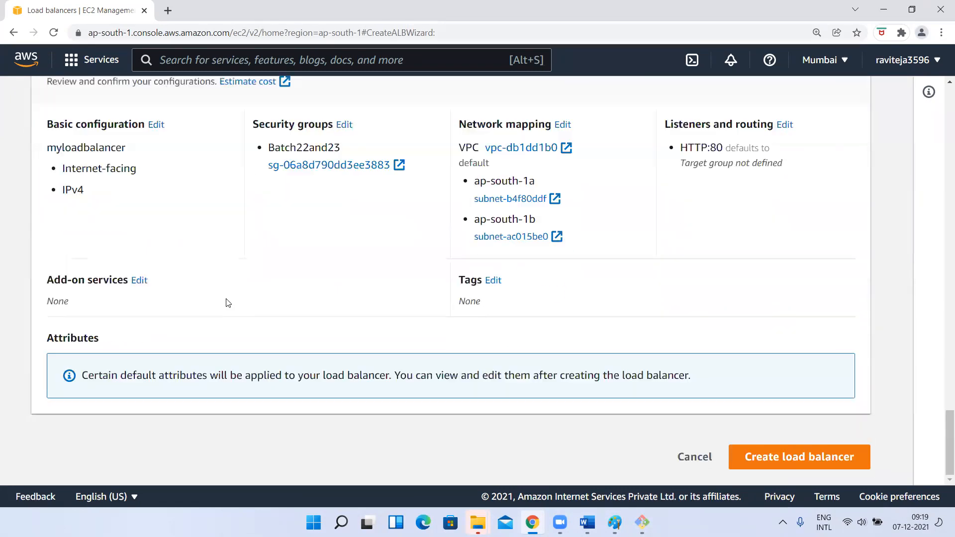
click(771, 456)
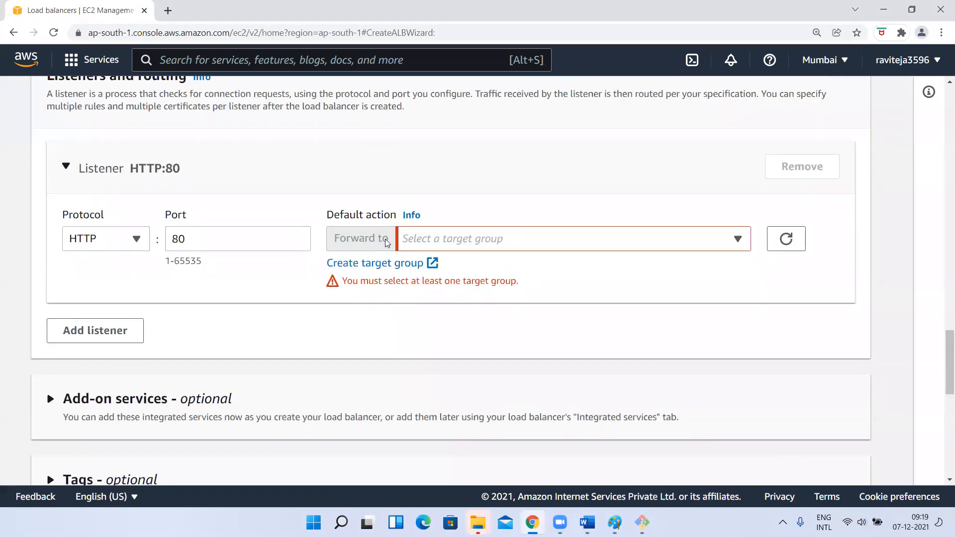
click(428, 240)
mouse_move(614, 522)
click(478, 460)
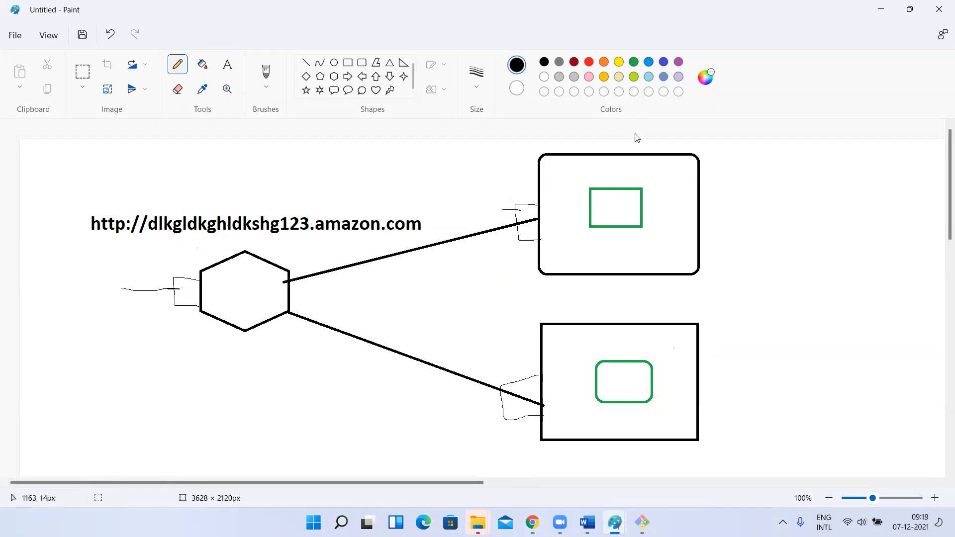
click(227, 65)
click(736, 198)
text(http://ipadd)
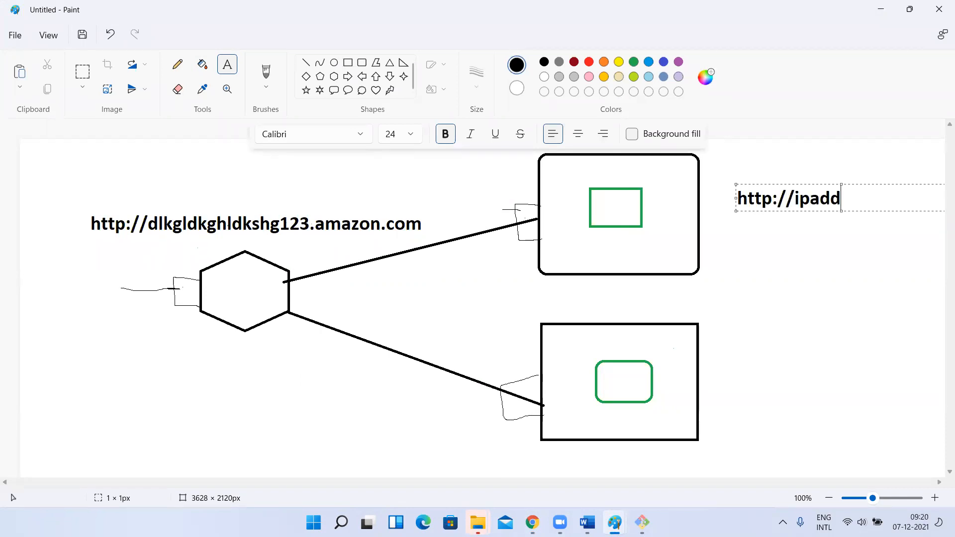
text(ress:80)
click(821, 264)
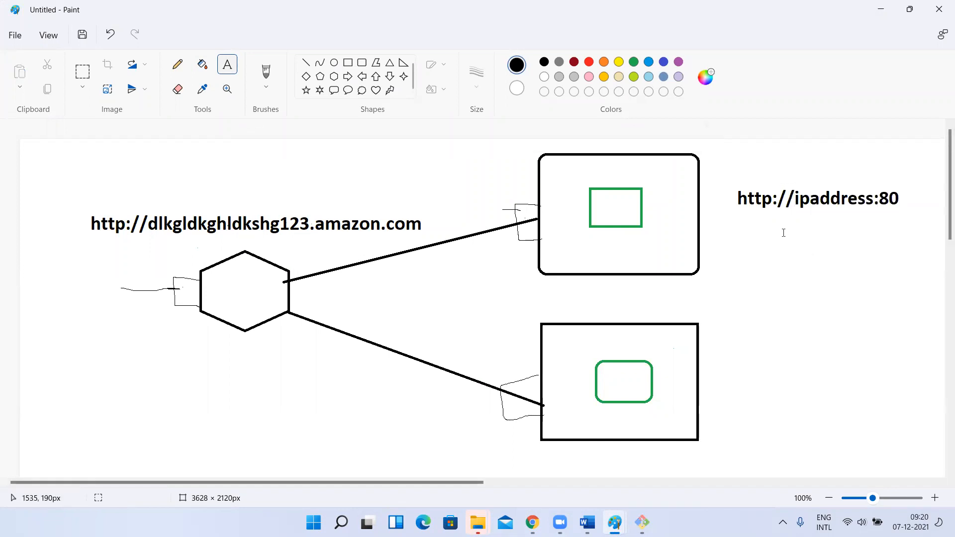
click(177, 64)
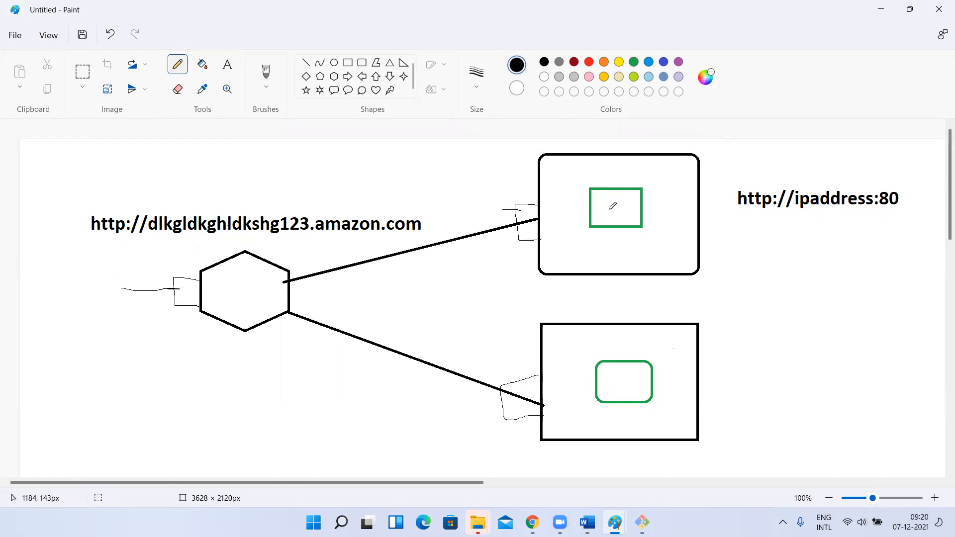
drag(795, 211, 868, 204)
mouse_move(885, 185)
mouse_down()
mouse_move(878, 197)
mouse_move(900, 193)
mouse_move(885, 186)
mouse_up()
- Switch to the browser and load the first instance's page at 13.233.73.101 with port 80 specified
key(alt+Tab)
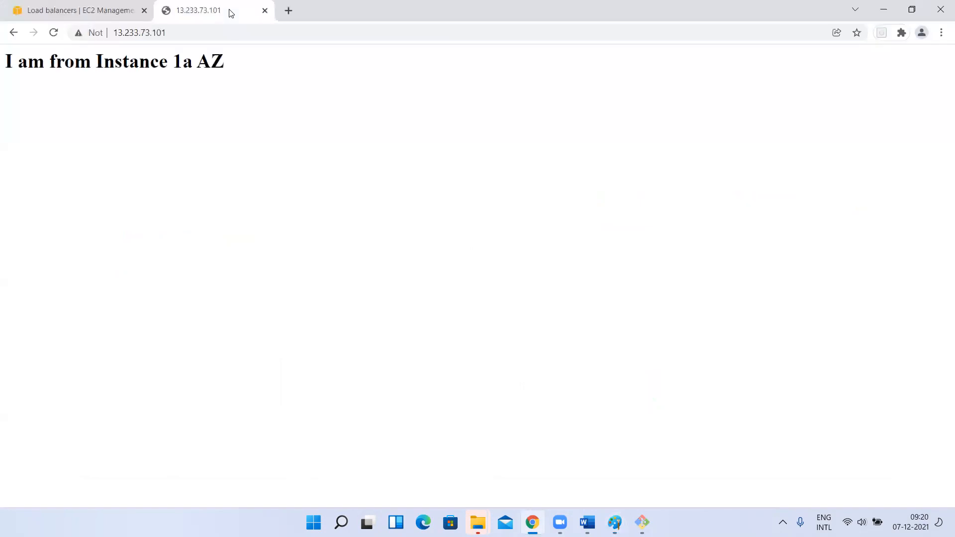
click(200, 32)
click(200, 32)
text(:80)
key(Return)
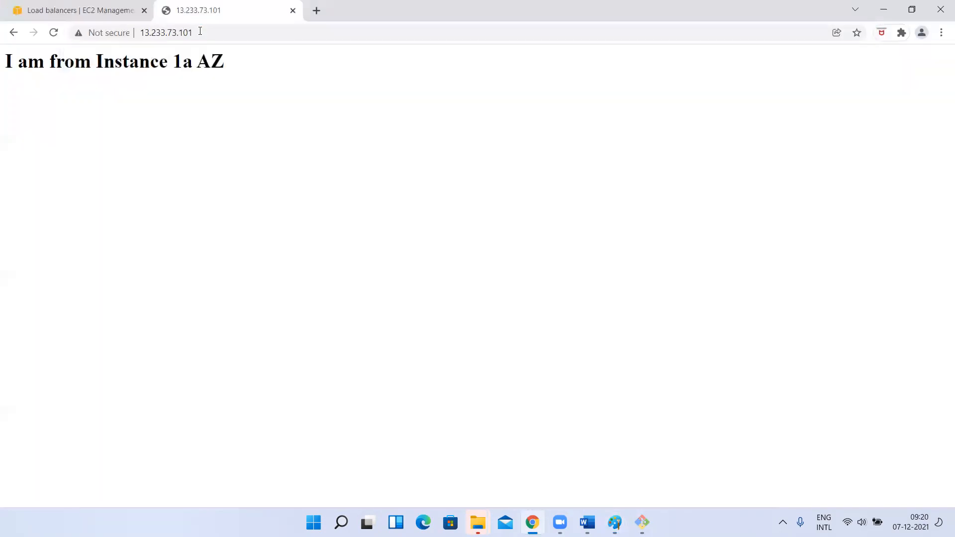
- Try to load the page at 13.233.73.101 on port 81 and highlight the port in the address
click(216, 33)
click(215, 33)
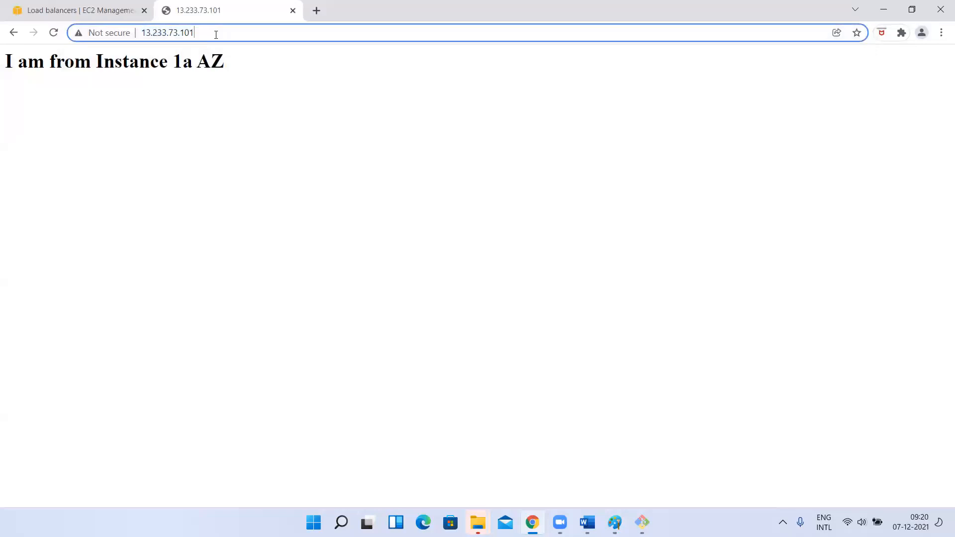
text(:81)
key(Return)
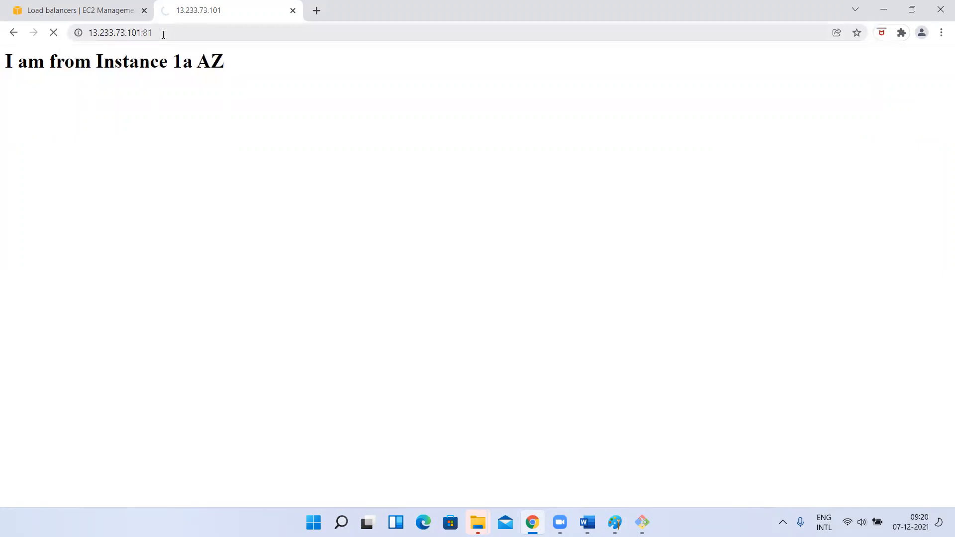
drag(143, 32, 362, 4)
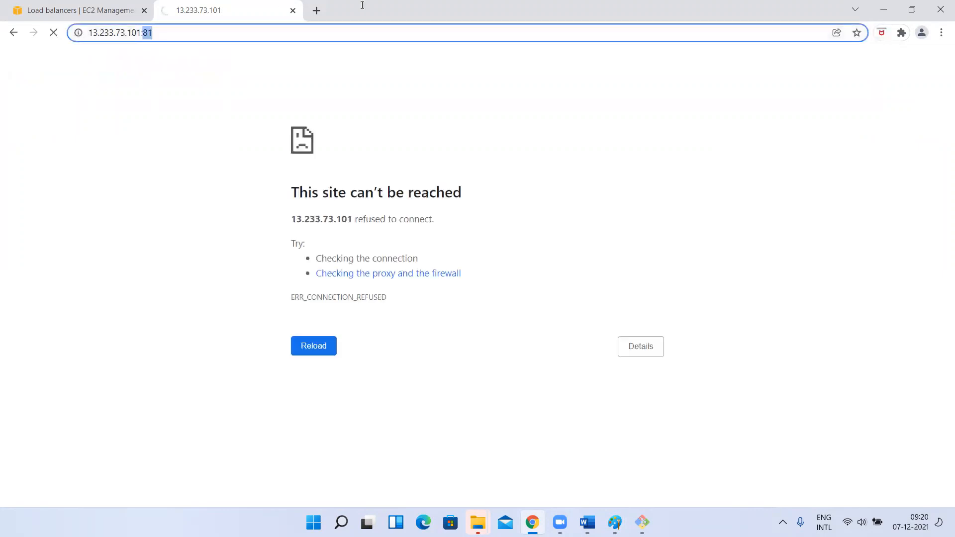
- Load the page at 13.233.73.101 on port 80 and return to the load balancer form
key(BackSpace)
text(80)
key(Return)
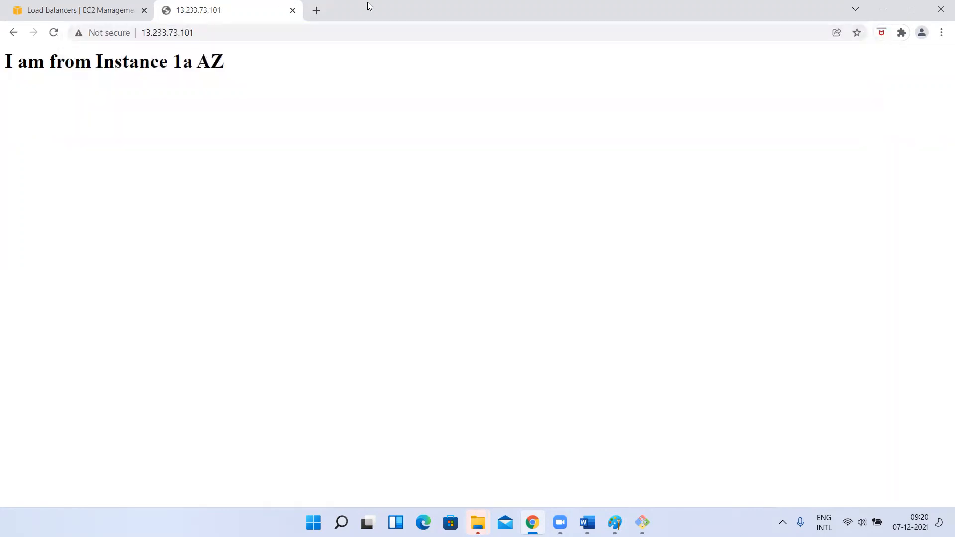
click(87, 7)
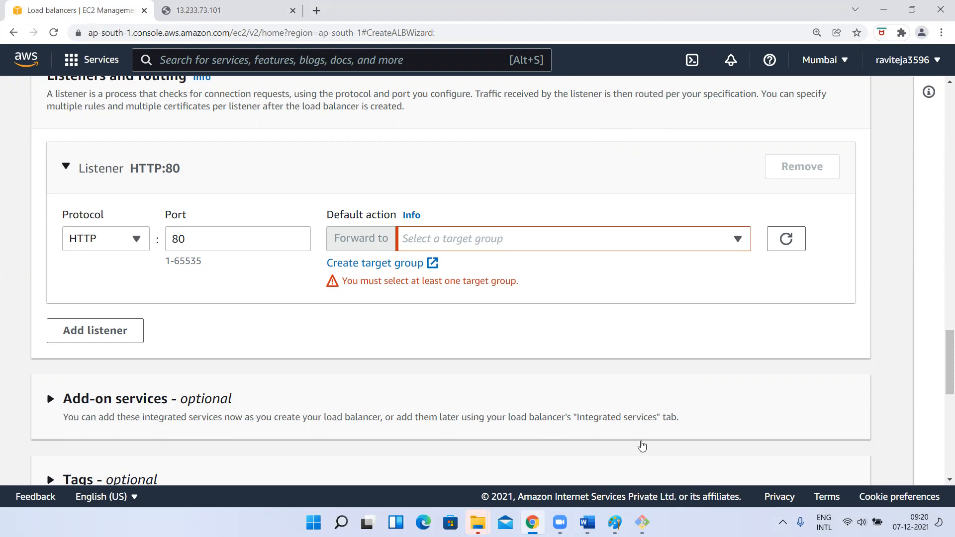
- Switch to Paint and add the text ":80" at the end of the URL above the hexagon
mouse_move(604, 520)
click(472, 453)
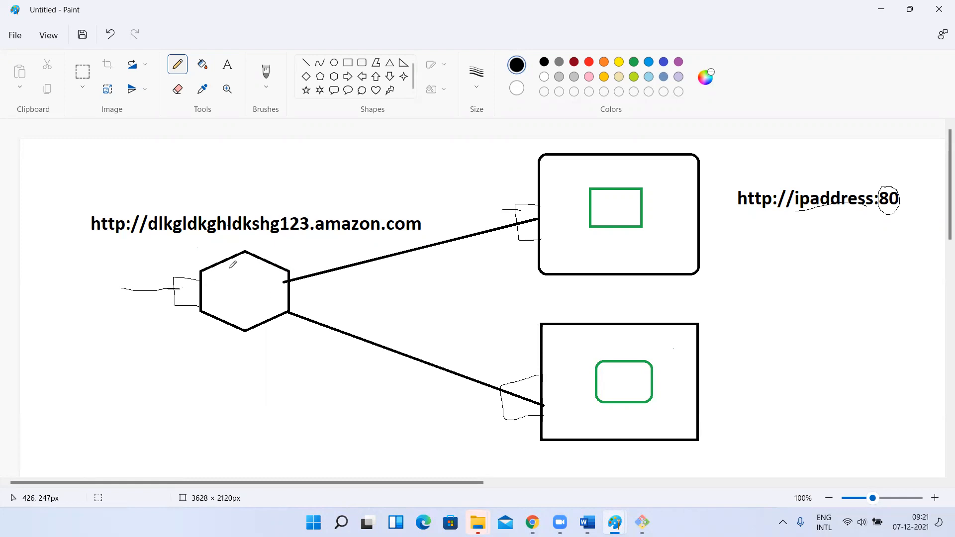
click(228, 64)
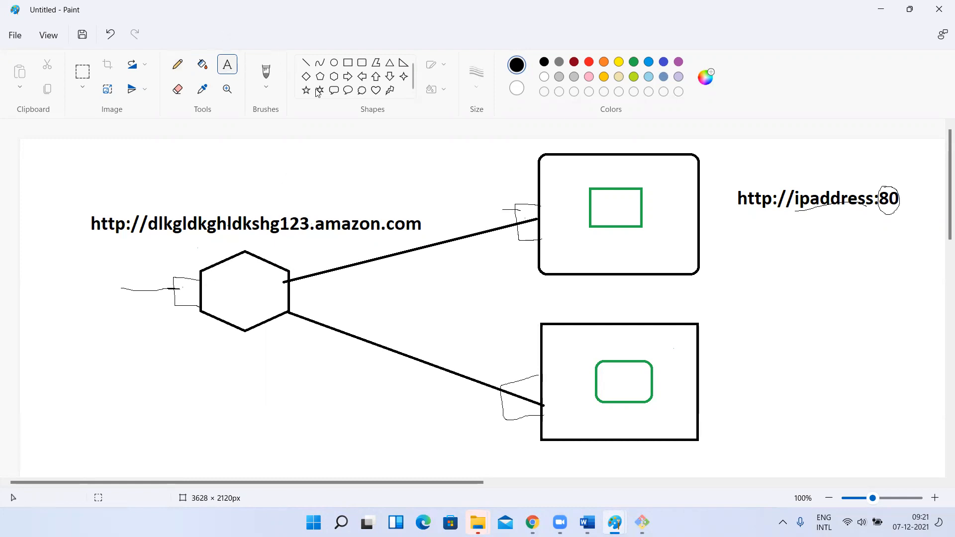
click(425, 214)
text(:80)
click(326, 239)
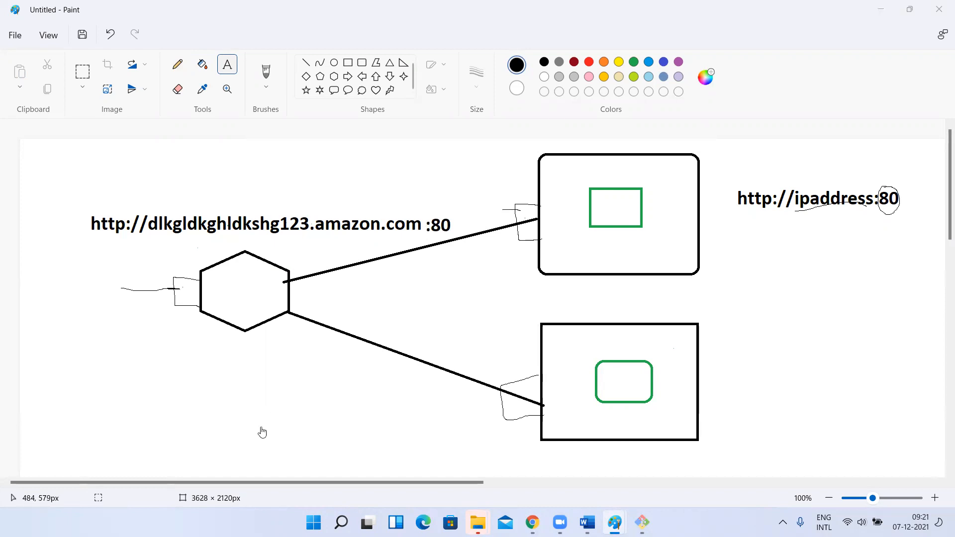
- Switch to the browser and start creating a target group for the HTTP:80 listener's default action
key(alt+Tab)
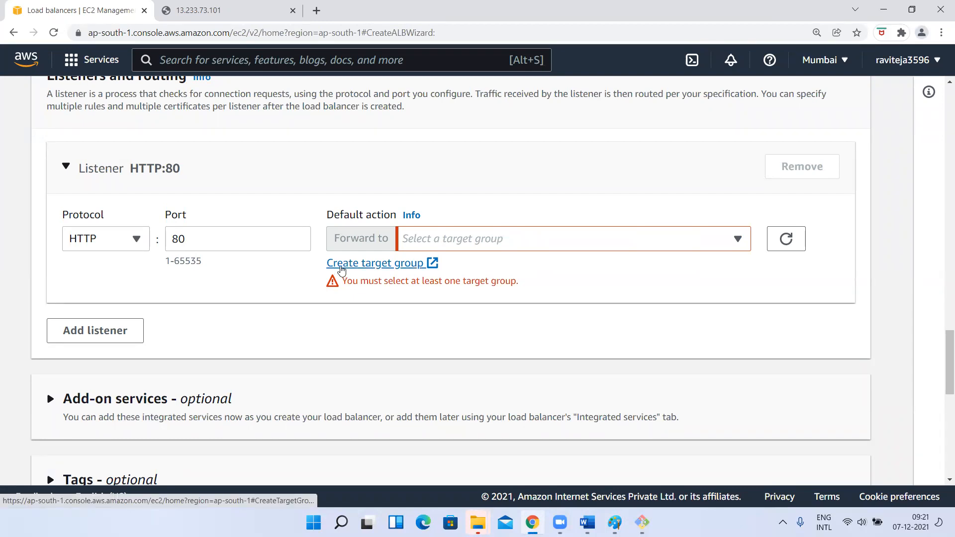
click(341, 270)
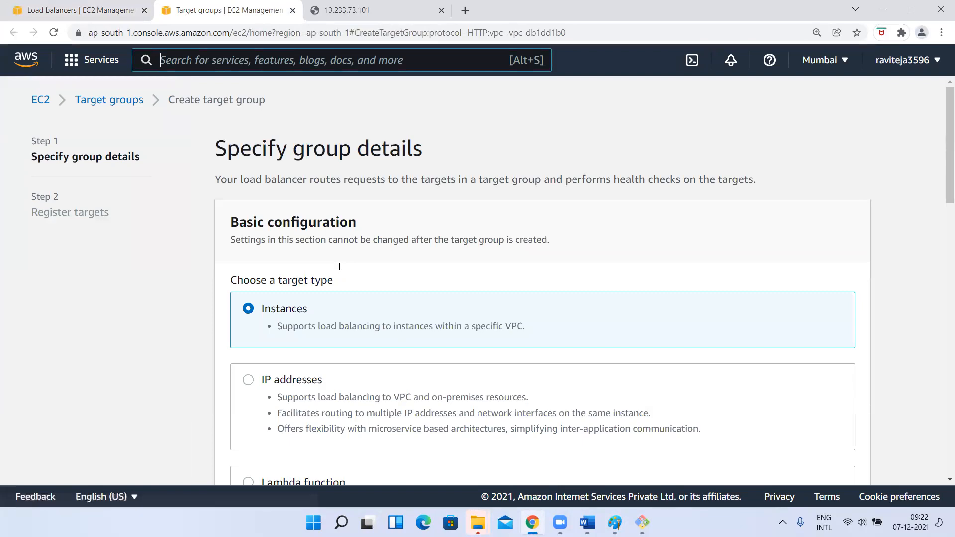
scroll(339, 267, down, 7)
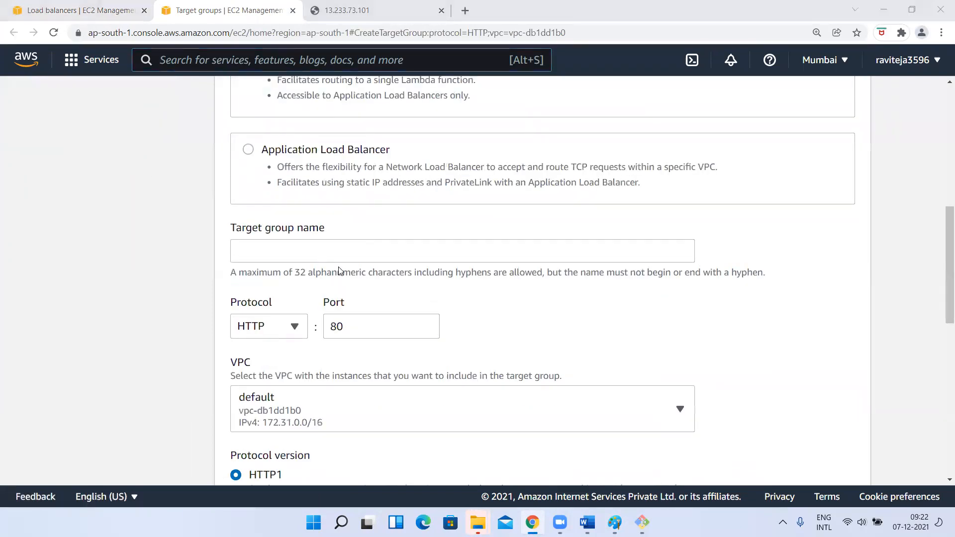
- Switch to the Paint diagram and pencil strokes running through the small box into the hexagon
key(alt+Tab)
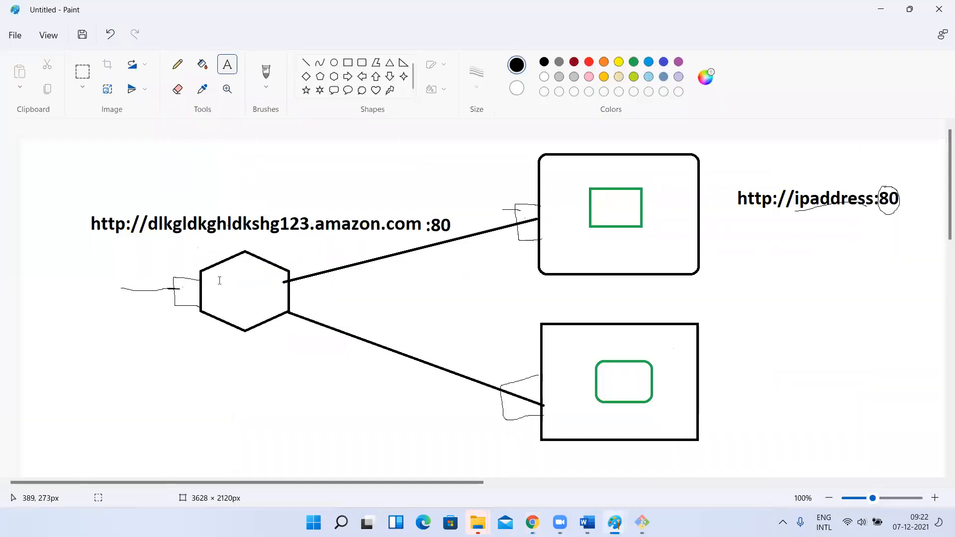
key(alt+Tab)
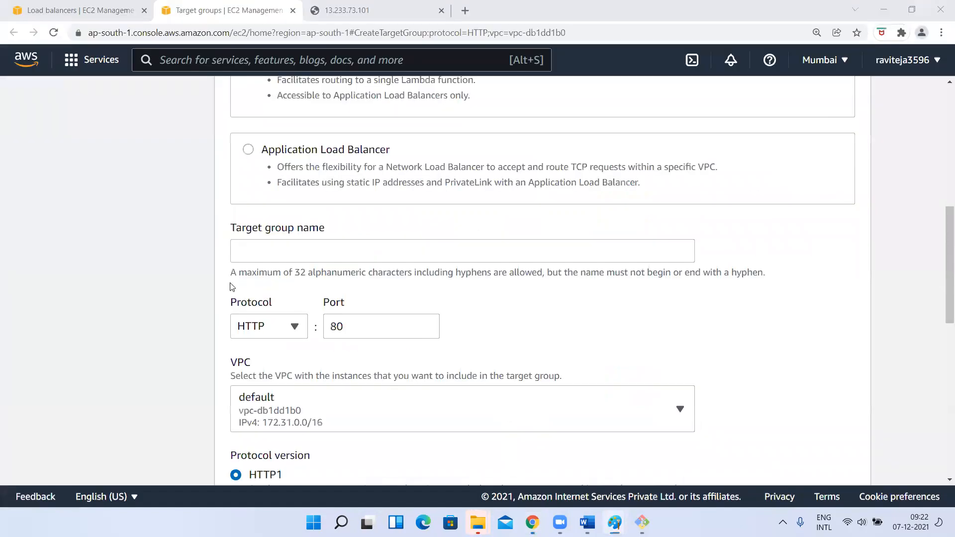
key(alt+Tab)
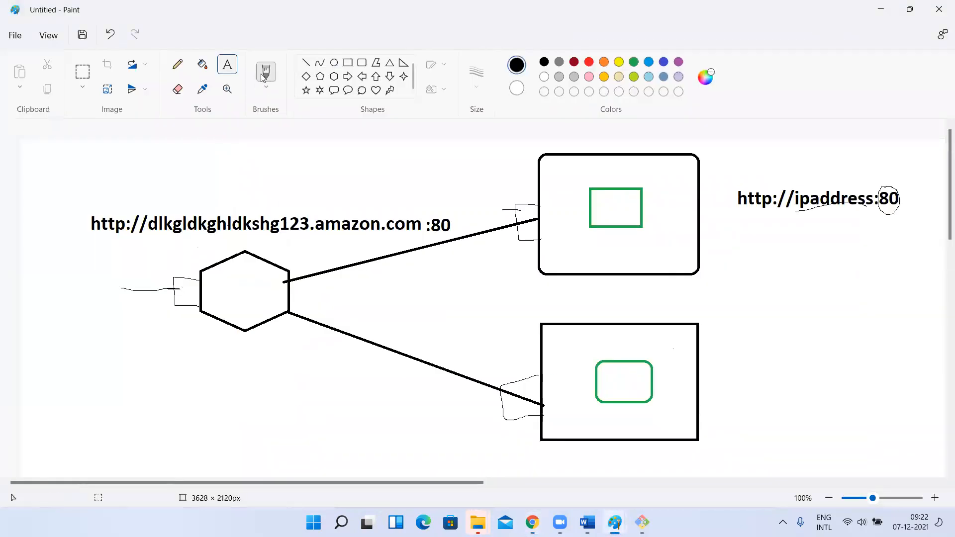
drag(123, 282, 234, 280)
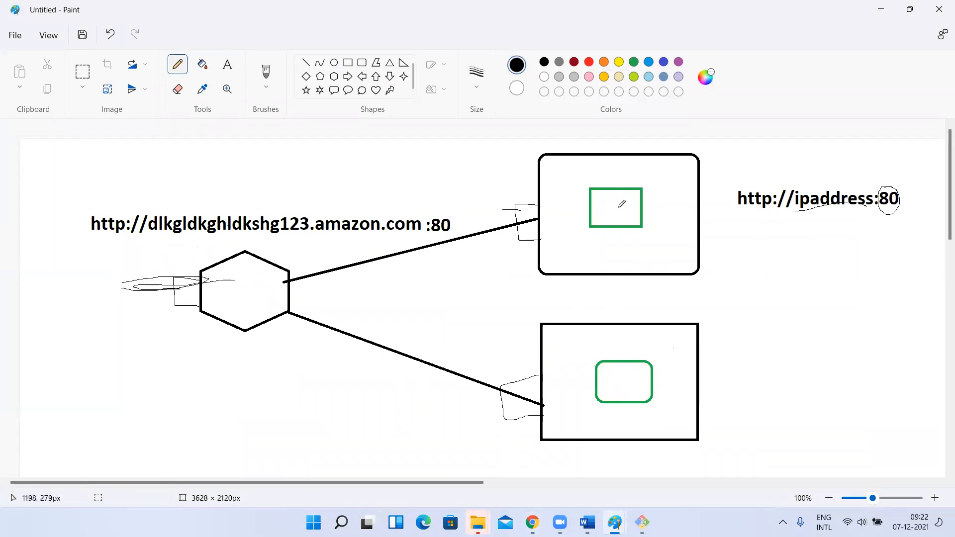
- Switch to the load balancer form in the browser, add a second listener, and remove it again
key(alt+Tab)
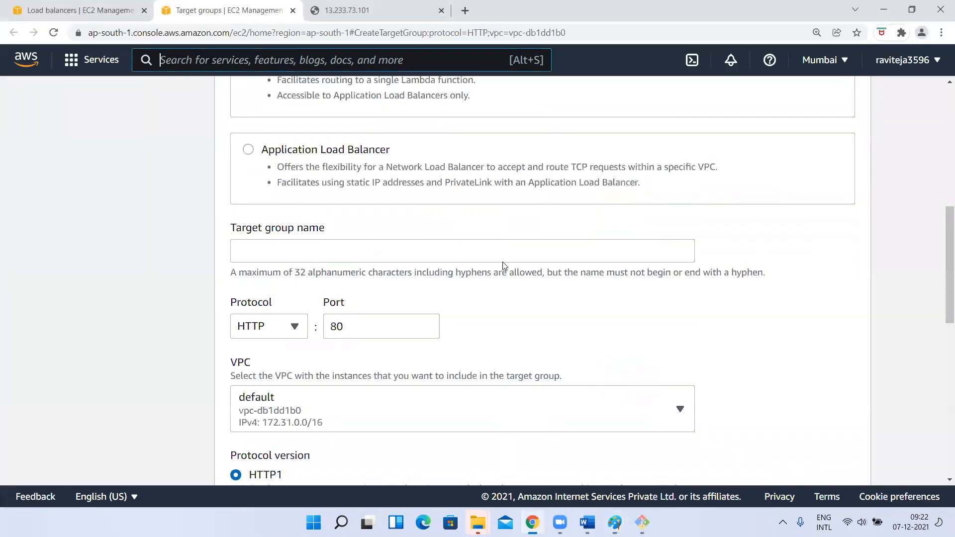
click(61, 6)
scroll(157, 299, down, 2)
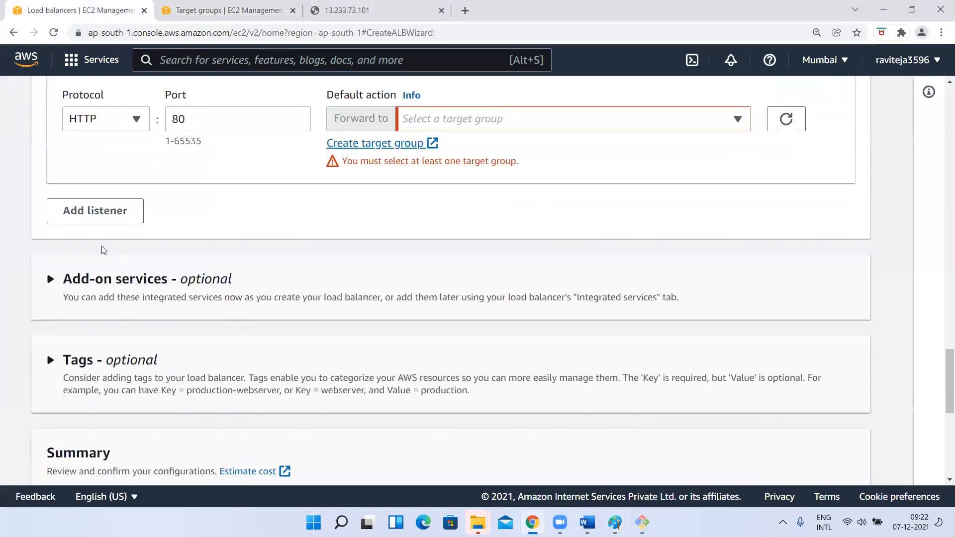
click(70, 209)
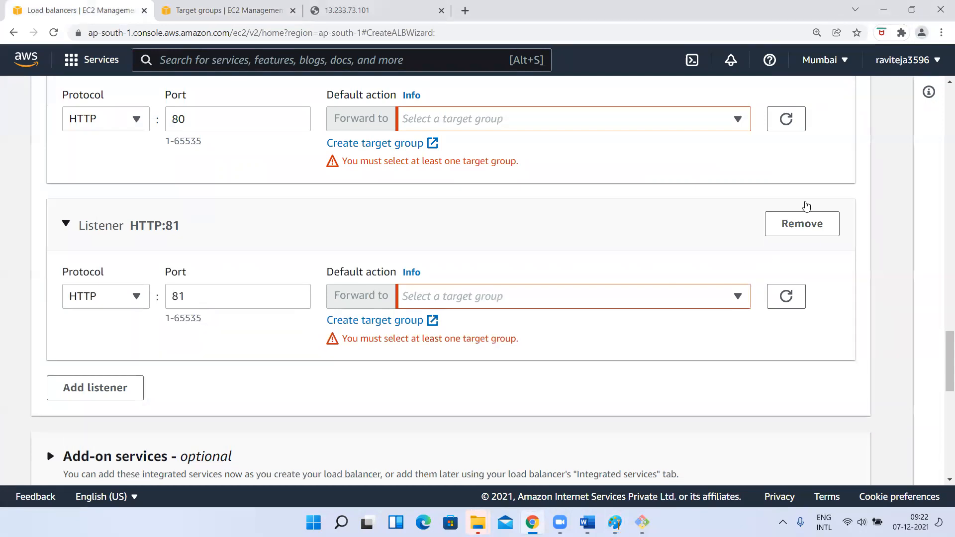
click(801, 222)
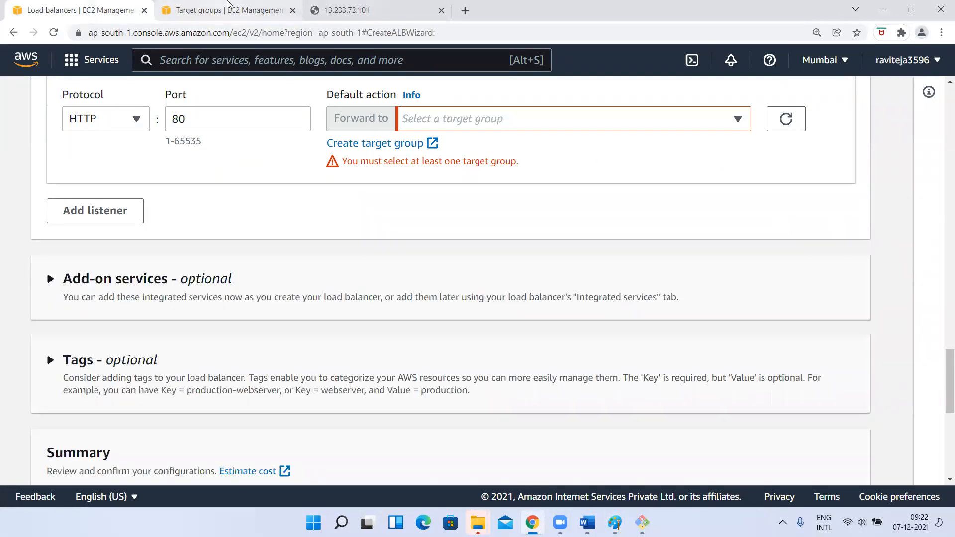
- Return to the target group form and examine the available target types and the protocol and port settings
click(229, 6)
click(96, 5)
click(357, 143)
scroll(397, 349, up, 8)
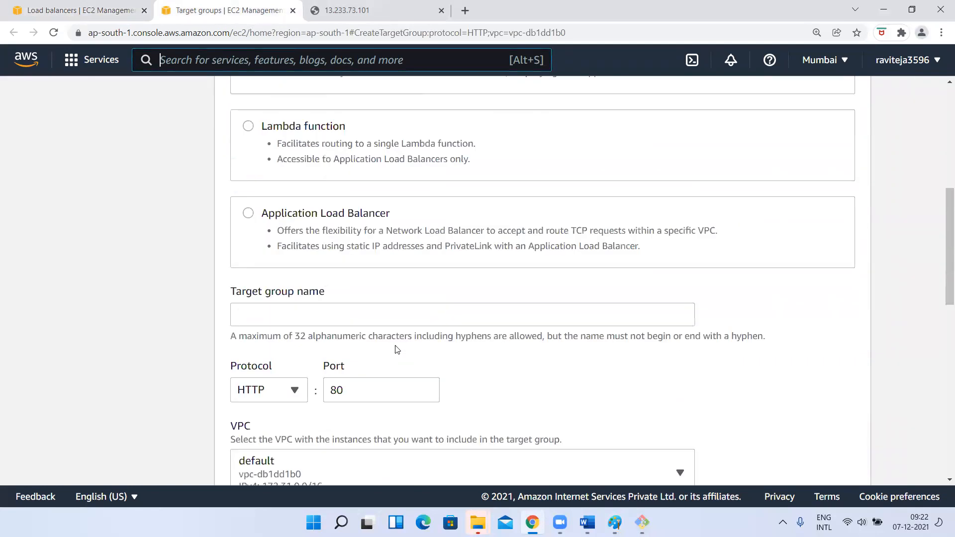
scroll(397, 349, down, 2)
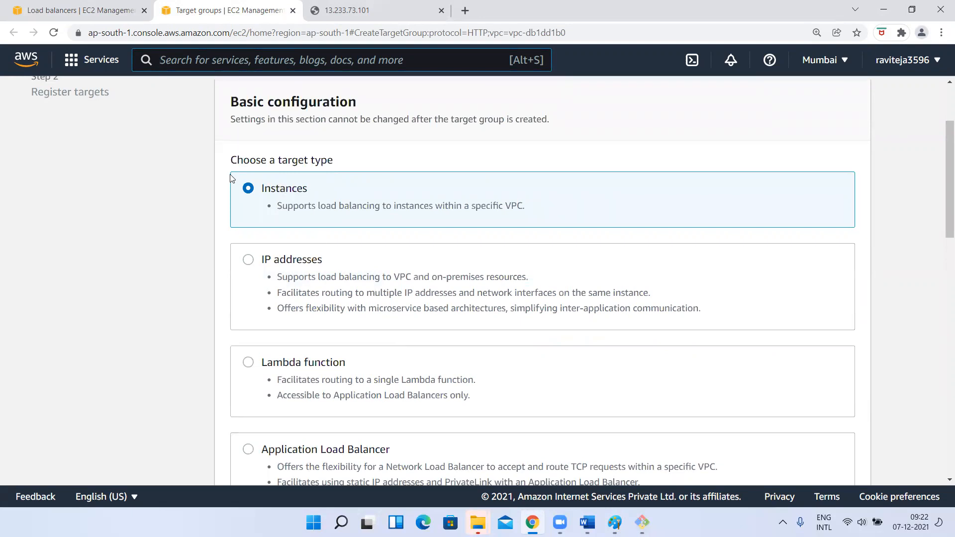
scroll(271, 269, down, 1)
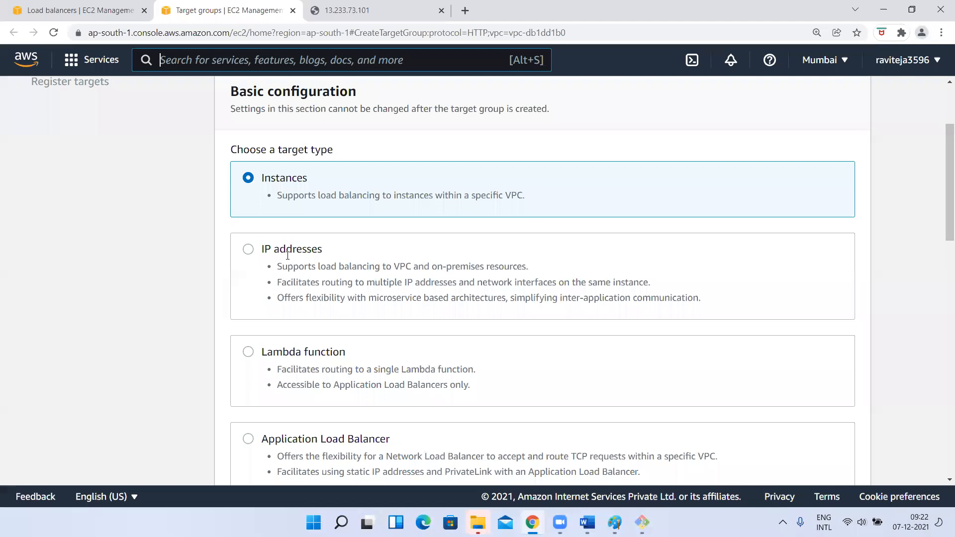
scroll(287, 255, down, 2)
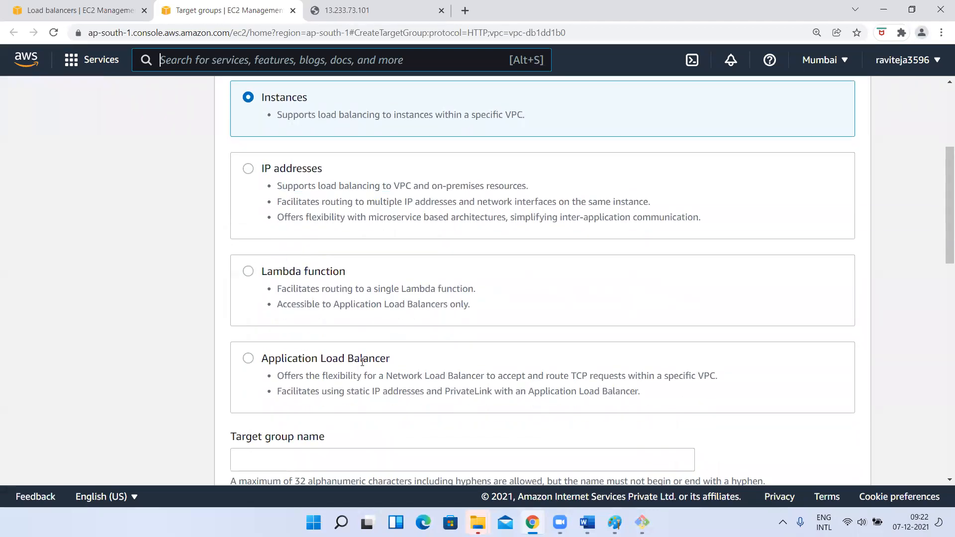
scroll(361, 361, down, 4)
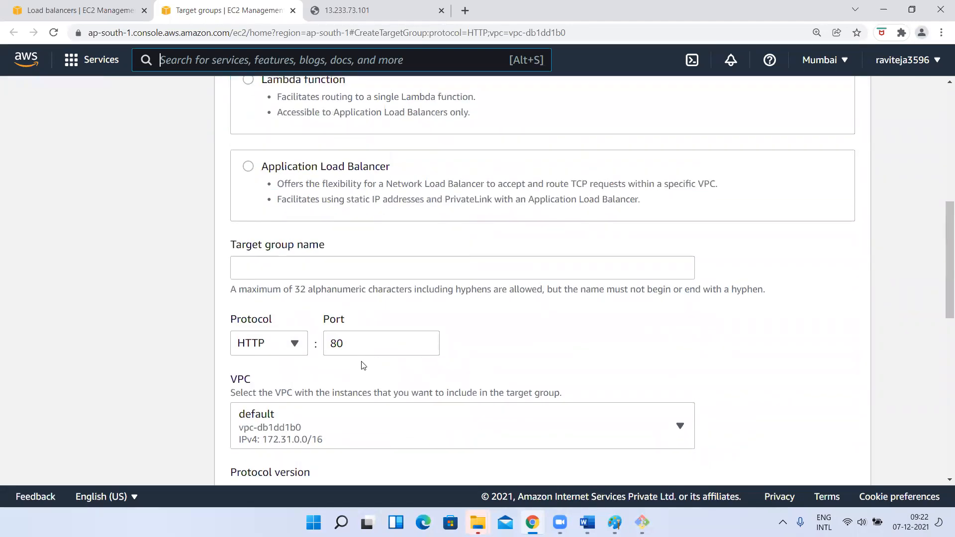
scroll(349, 323, up, 8)
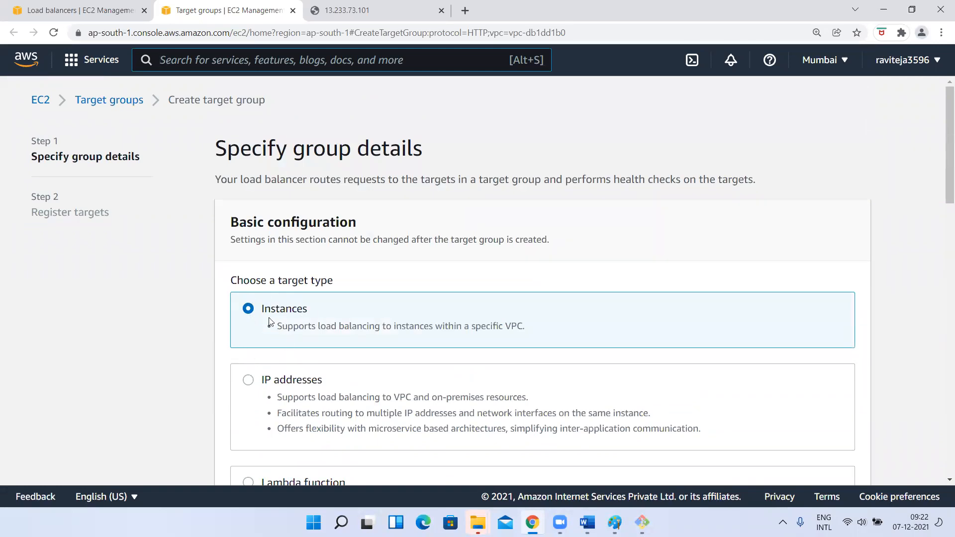
scroll(266, 309, down, 9)
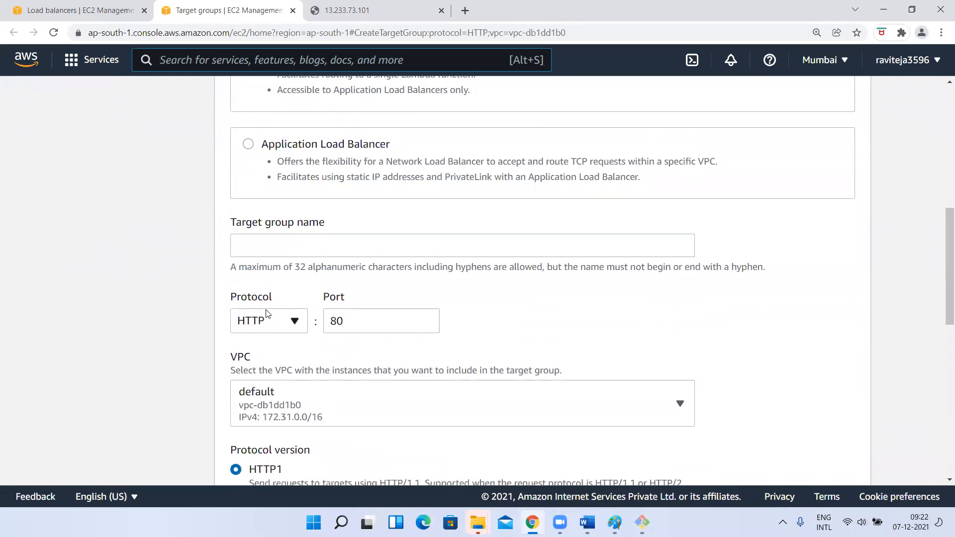
- Name the target group MyFirstTG
click(250, 237)
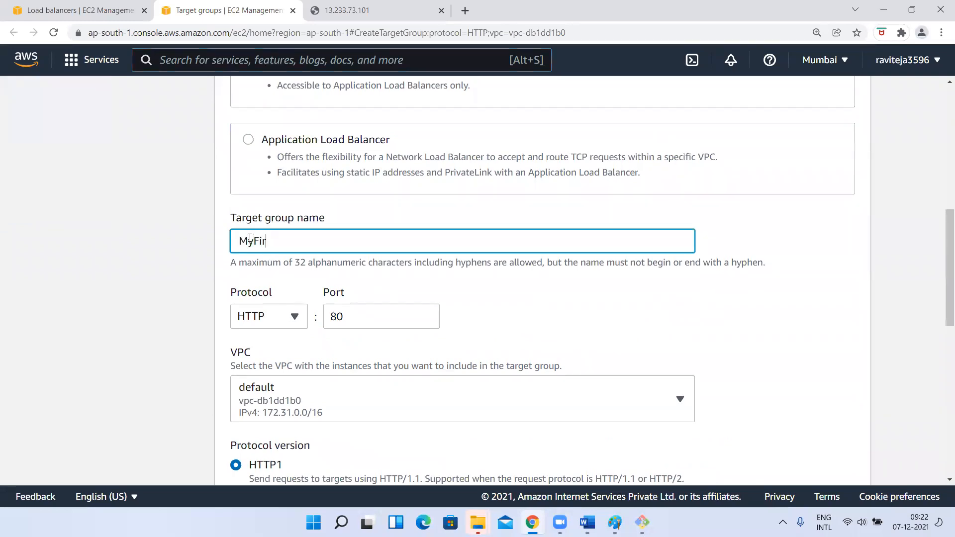
text(MyFirstTG)
click(123, 296)
scroll(123, 296, down, 2)
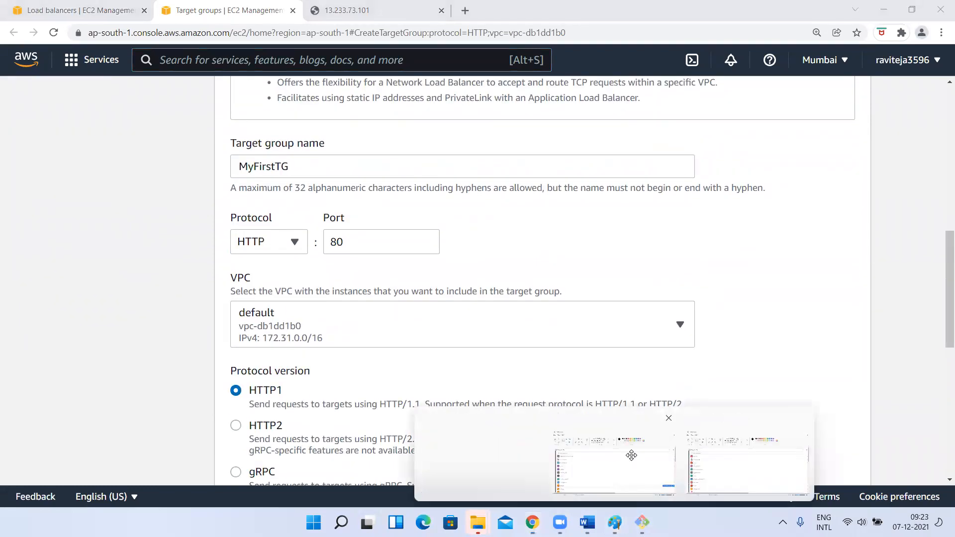
- Switch to the Paint window containing the load balancer diagram, minimizing the wrongly opened drawing
click(563, 486)
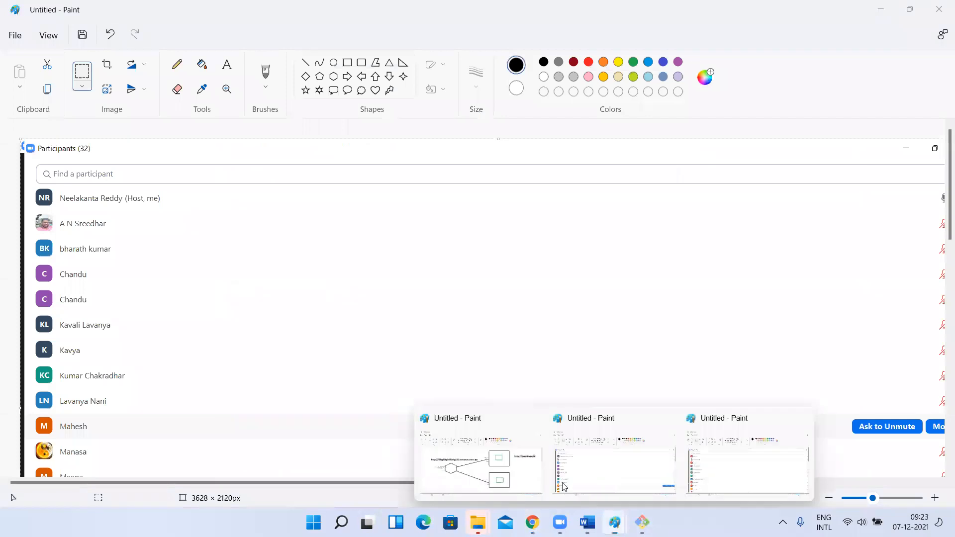
click(880, 8)
mouse_move(616, 513)
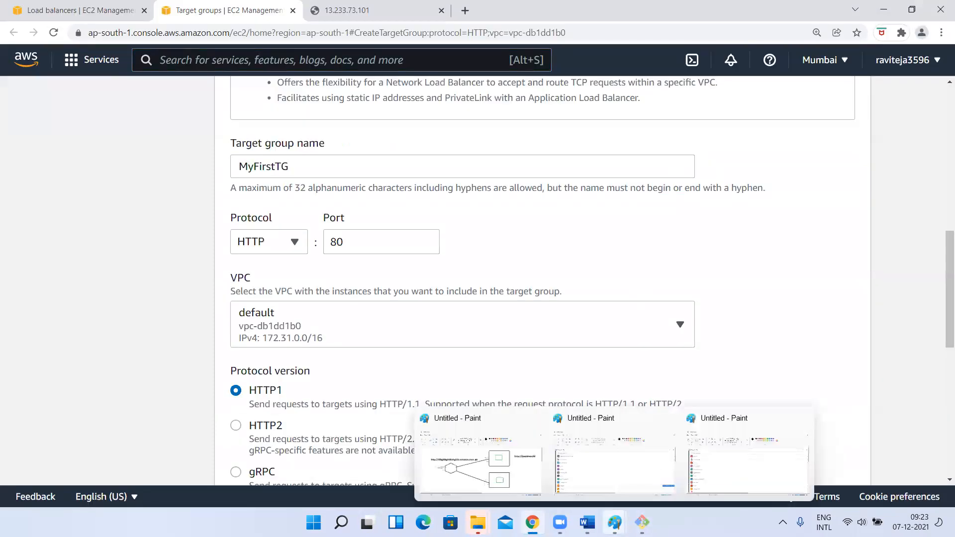
click(480, 458)
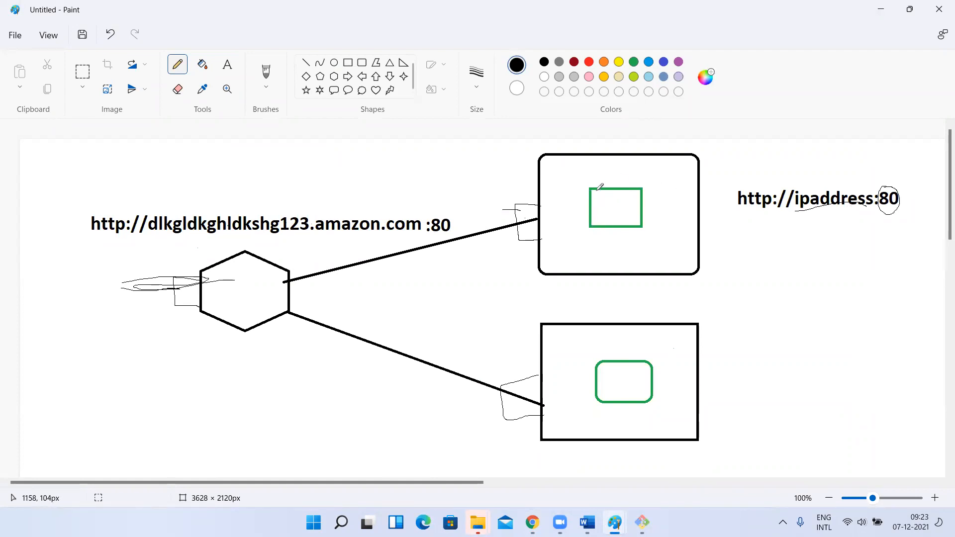
- Switch to the browser, review the target group's health check settings including the advanced ones, and proceed to registering targets
key(alt+Tab)
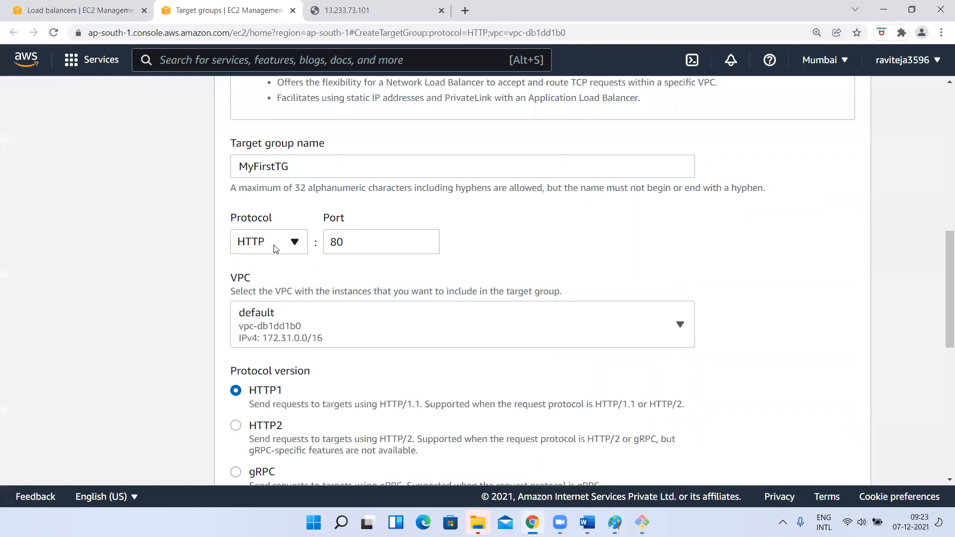
click(351, 243)
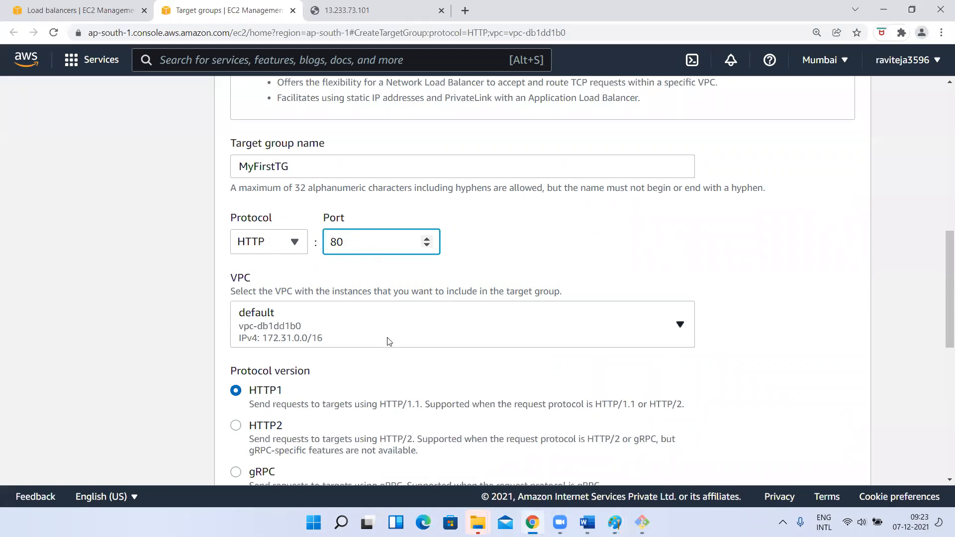
scroll(388, 341, down, 1)
scroll(313, 253, down, 2)
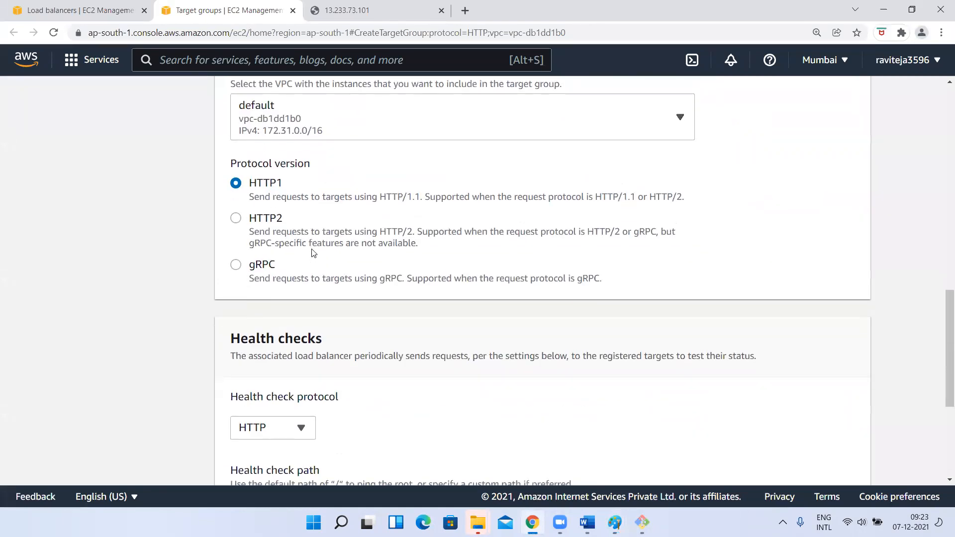
scroll(326, 189, down, 4)
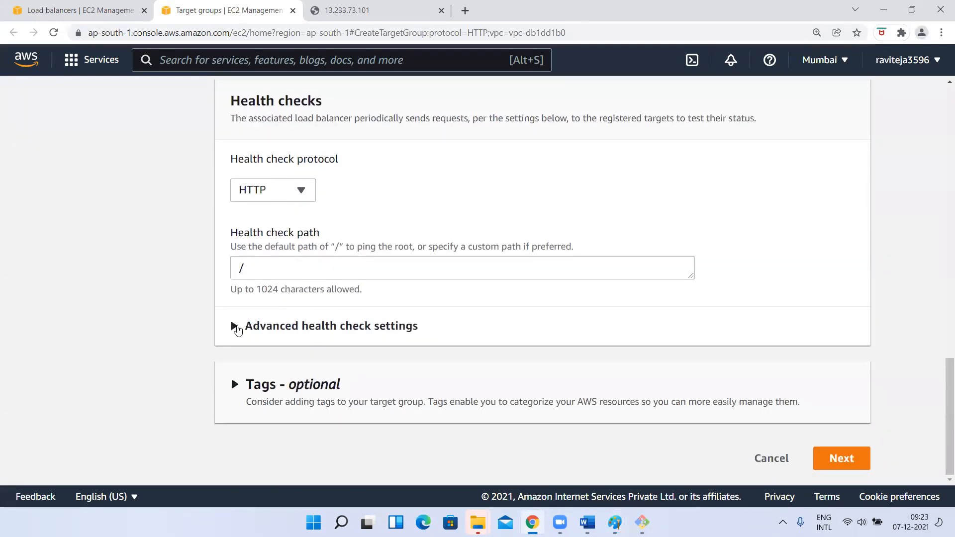
click(234, 327)
scroll(292, 334, down, 1)
scroll(292, 334, down, 2)
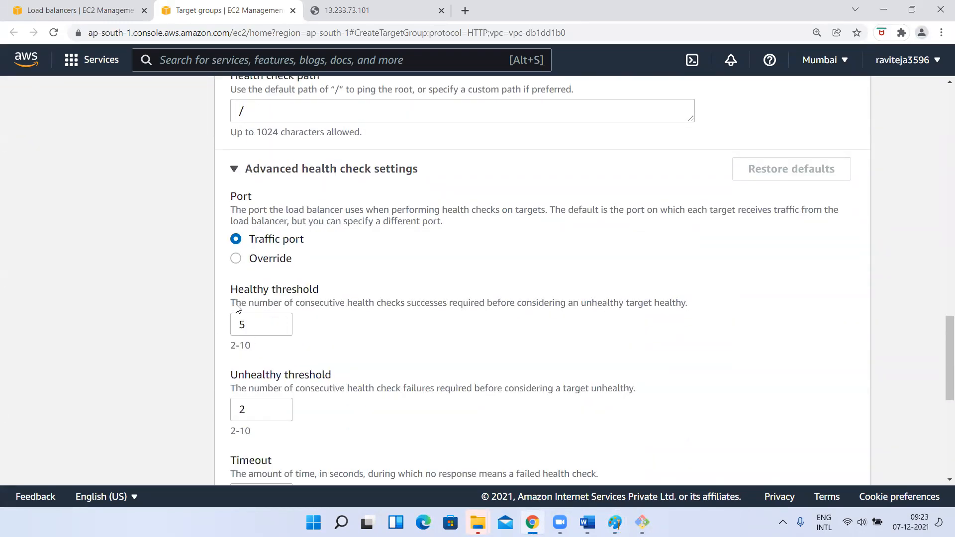
scroll(173, 298, down, 6)
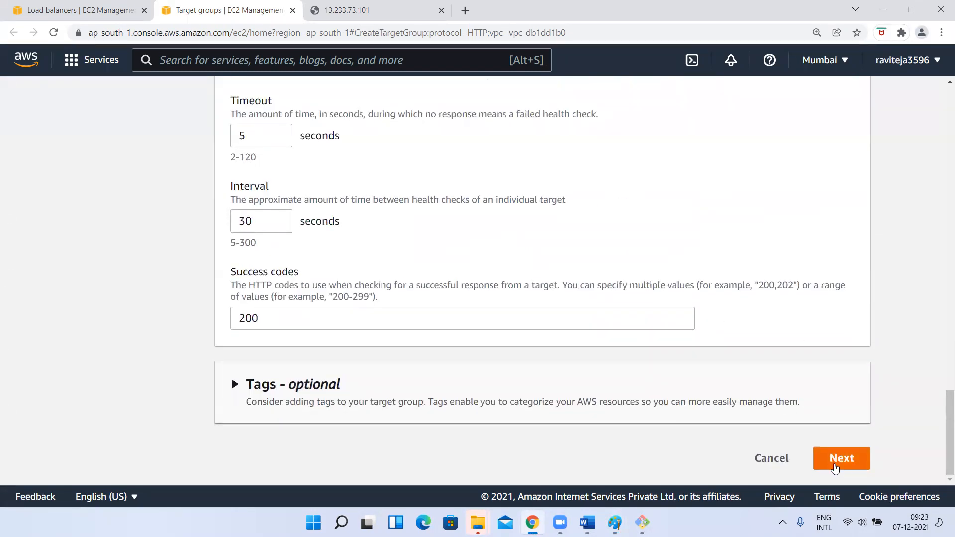
click(834, 464)
scroll(556, 387, down, 3)
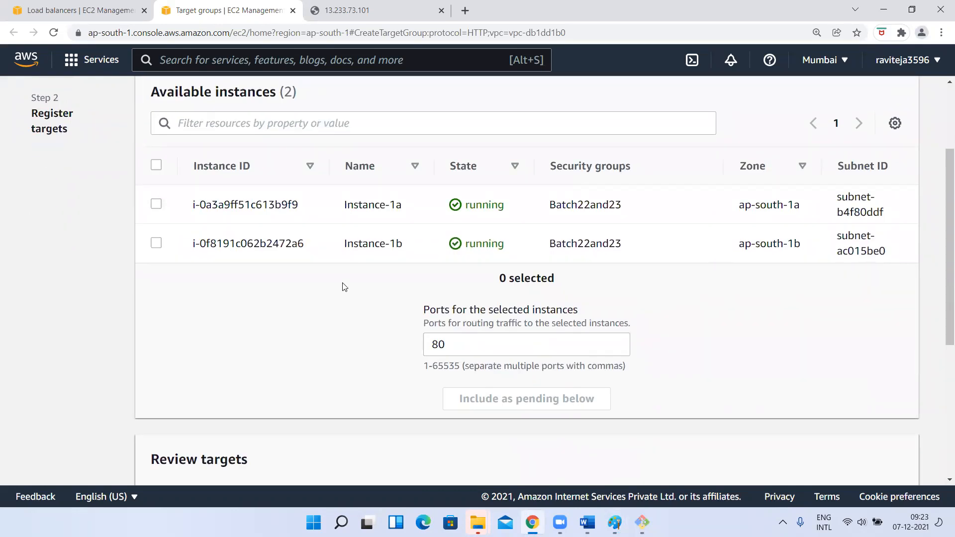
- Switch to the load balancer form, refresh the HTTP:80 listener's target group list and check which groups it offers
scroll(318, 249, up, 1)
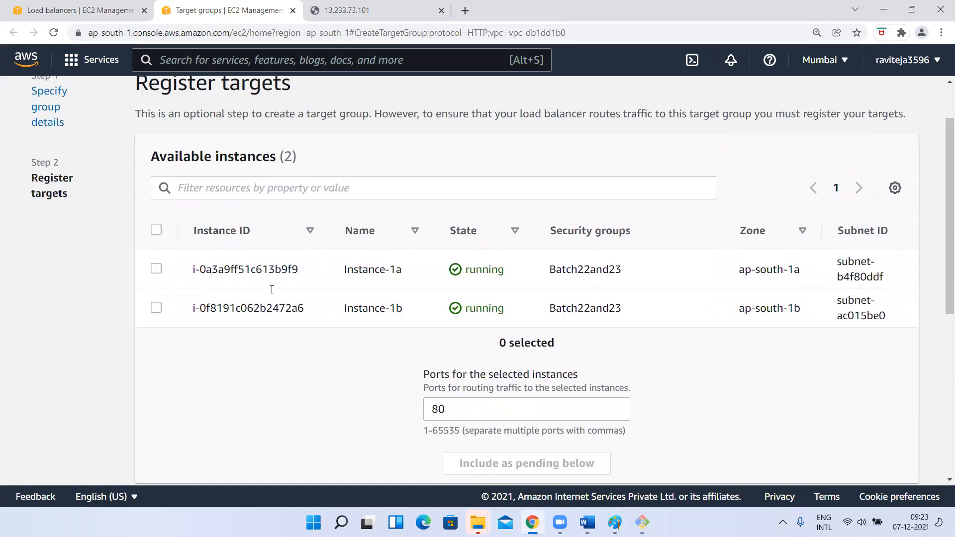
click(69, 6)
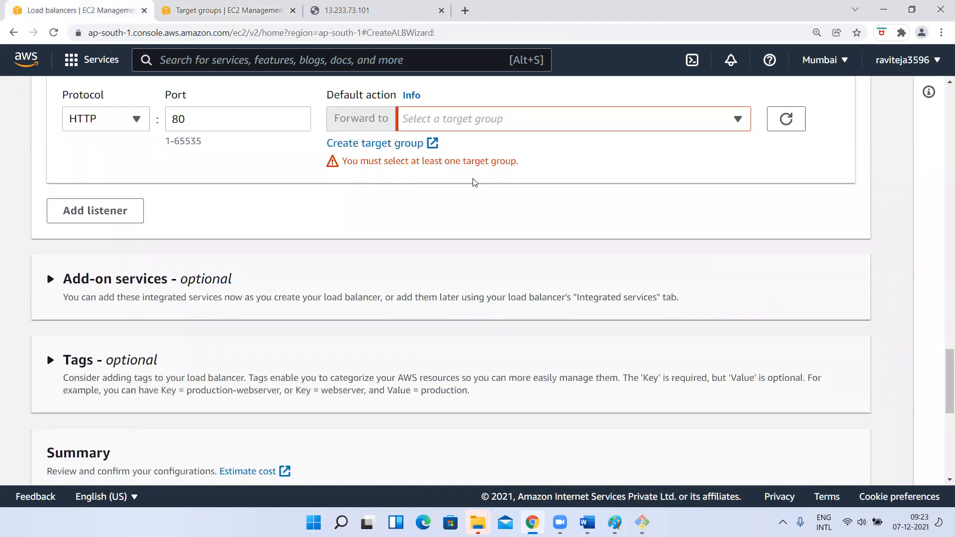
scroll(703, 171, up, 2)
click(776, 199)
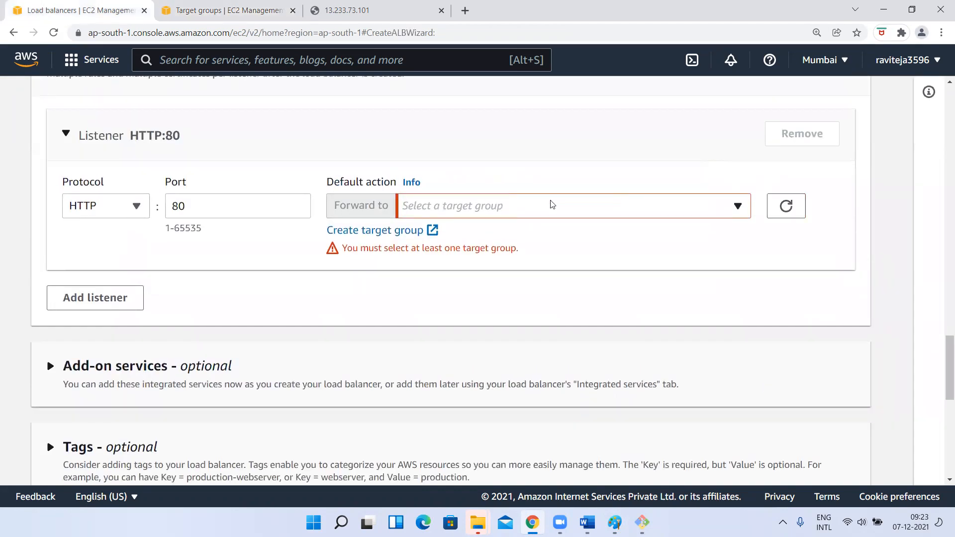
click(429, 208)
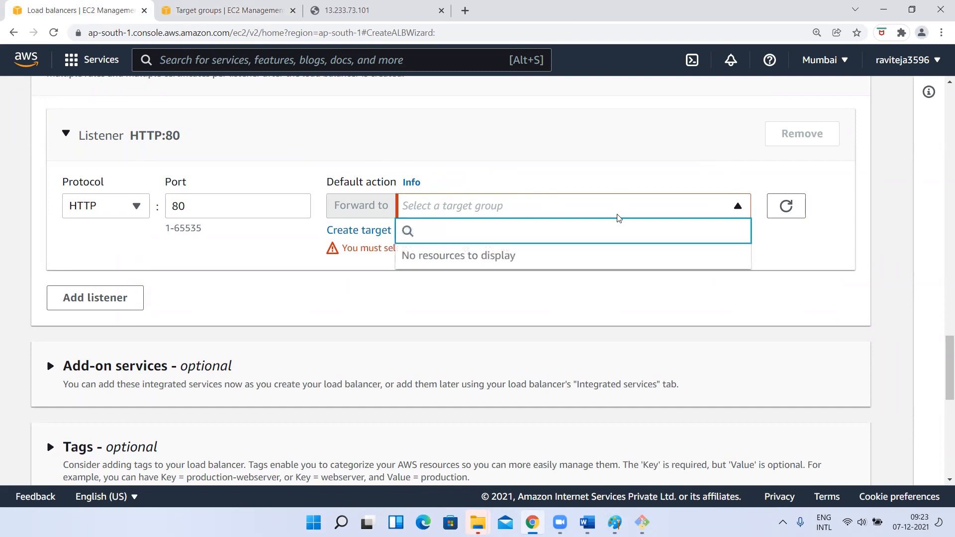
- Return to the target registration page and create the target group without adding any instances
click(229, 10)
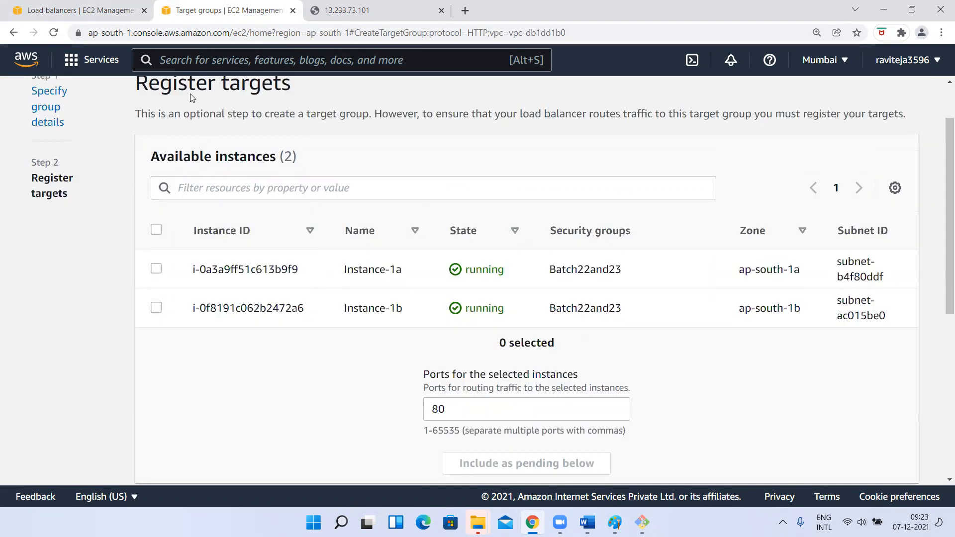
scroll(282, 257, up, 1)
scroll(283, 258, down, 6)
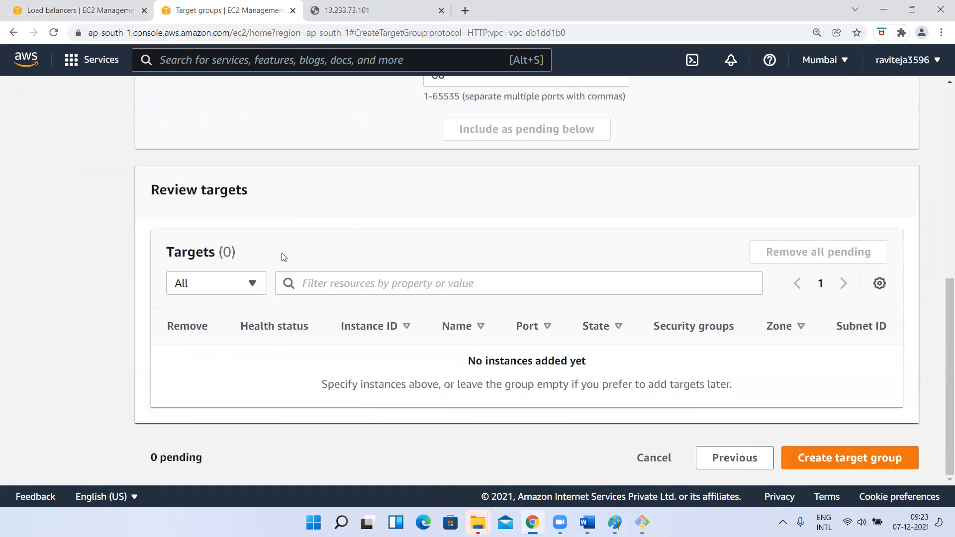
click(788, 458)
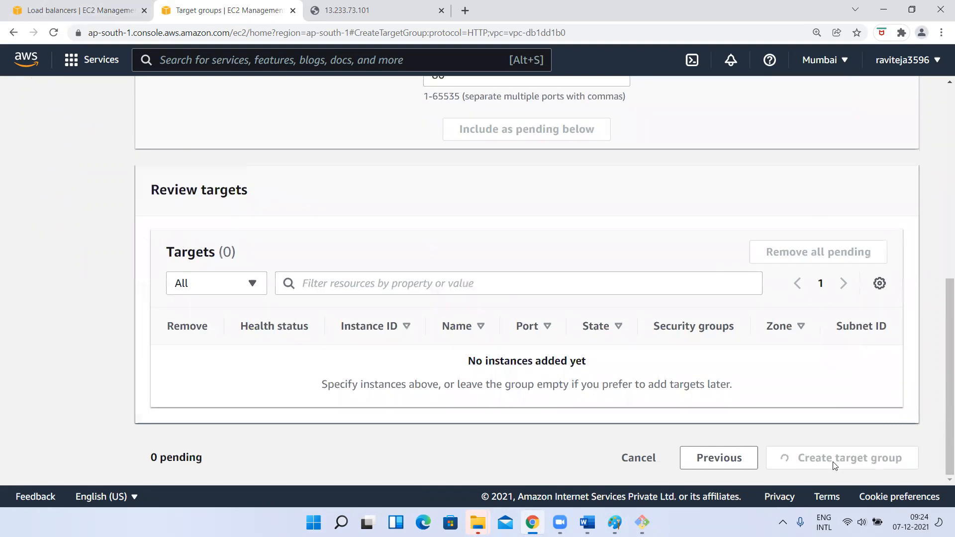